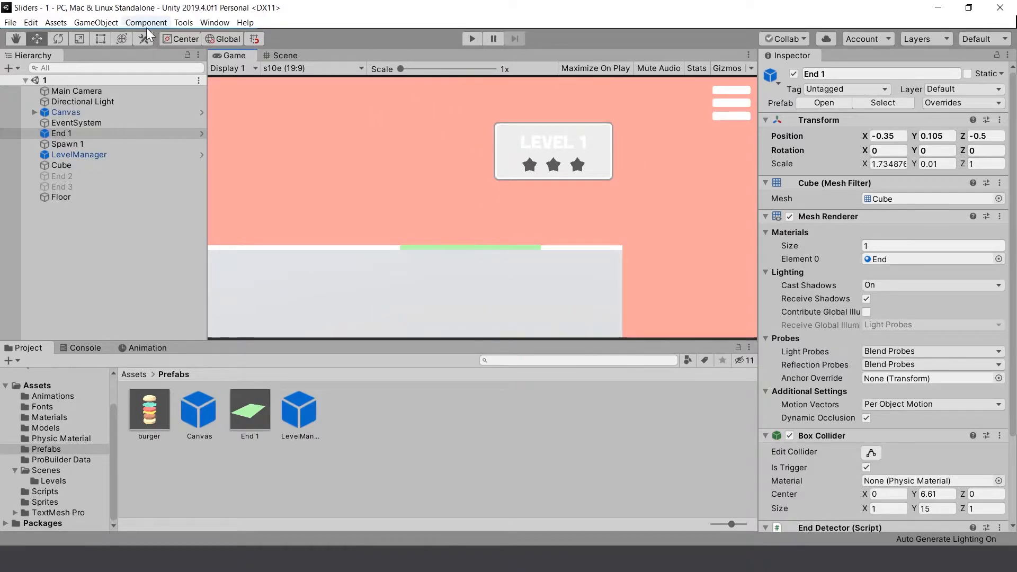
Step: Save a copy of the level scene as 2 in the Scenes/Levels folder
left_click(10, 22)
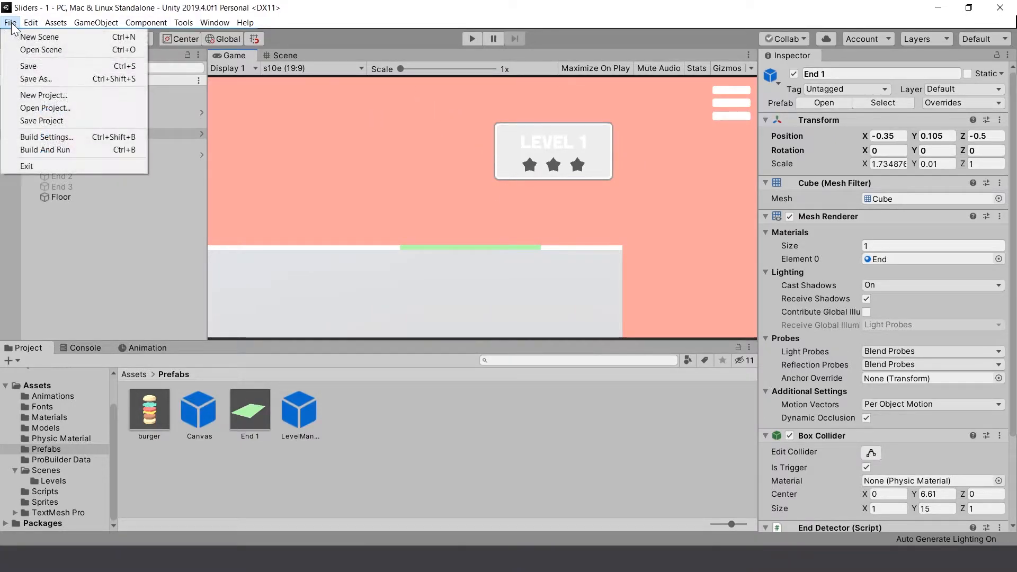
left_click(48, 80)
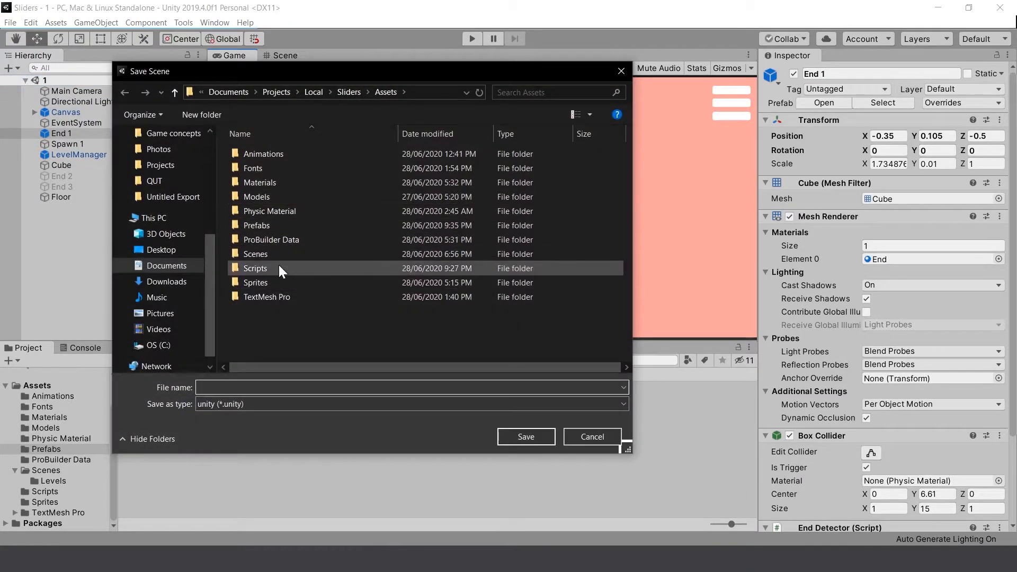
double_click(263, 254)
double_click(283, 154)
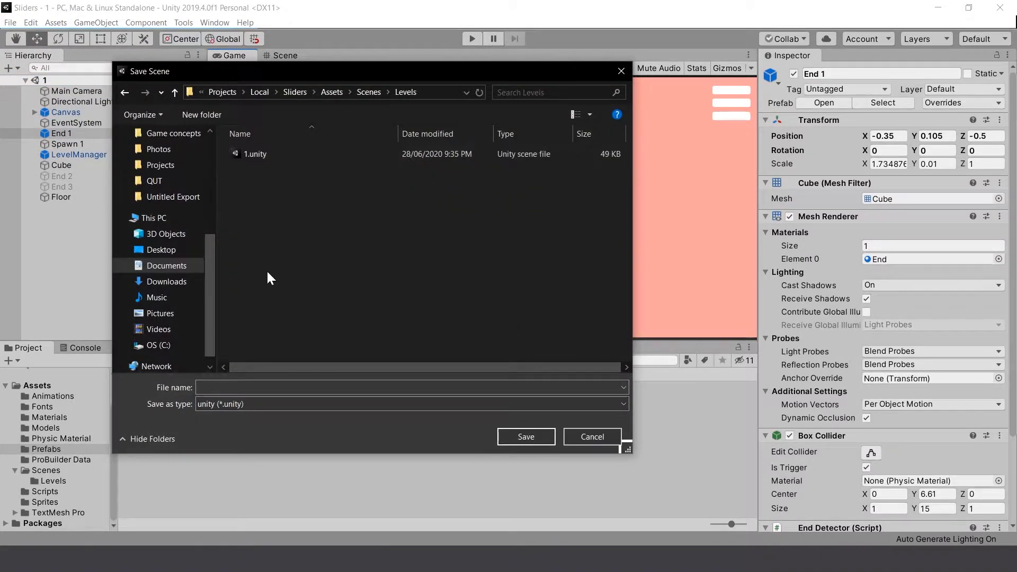
left_click(402, 387)
type("2")
left_click(534, 437)
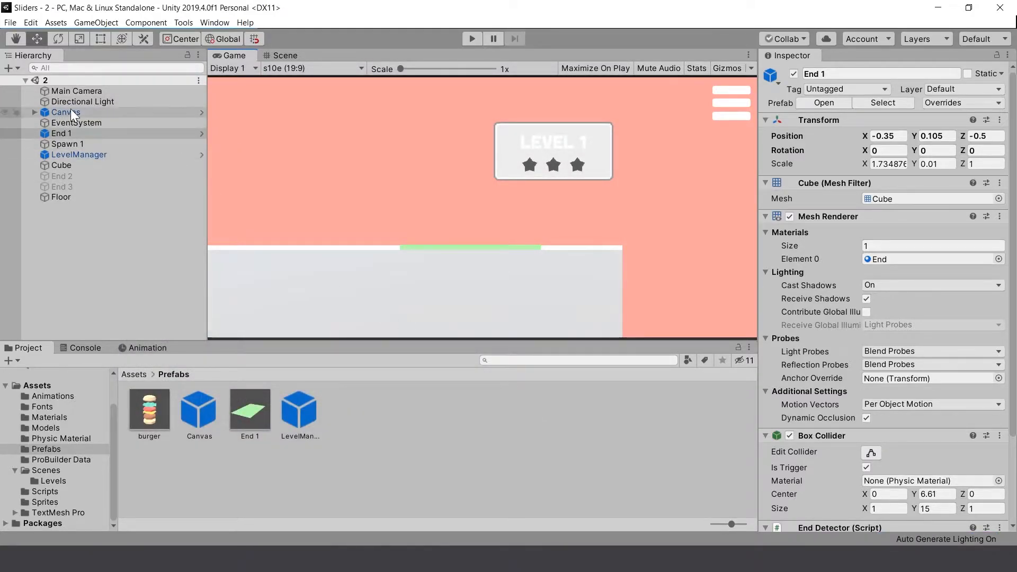
Step: Change the Level Panel's title text to "Level 2" and save the scene
left_click(41, 113)
left_click(34, 111)
left_click(53, 123)
left_click(45, 123)
left_click(74, 134)
left_click(863, 345)
left_click(864, 345)
key("BackSpace")
type("2")
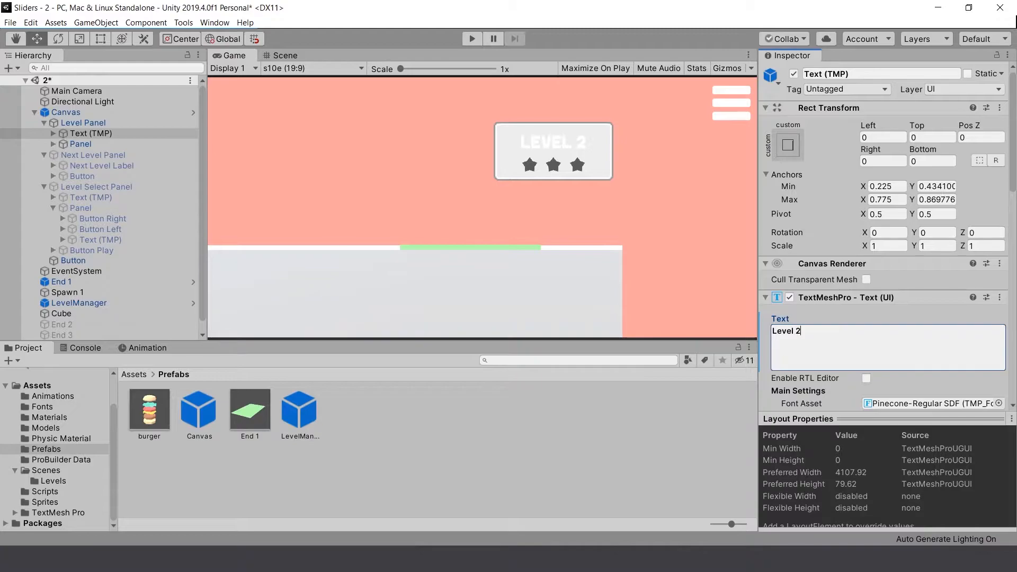
key("BackSpace")
left_click(650, 412)
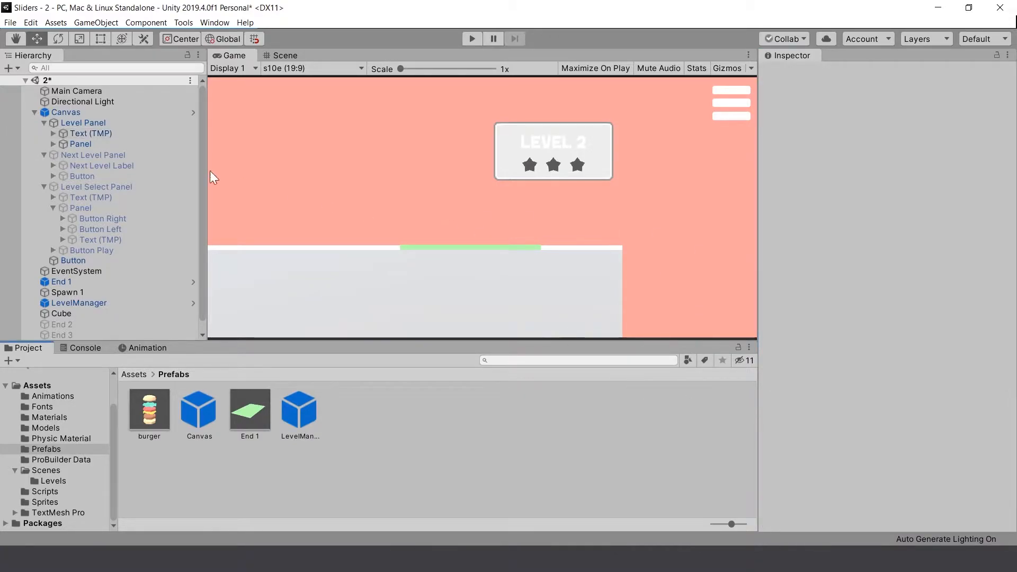
key("ctrl+s")
Step: Deactivate the green End 1 pad in the Scene view
left_click(278, 56)
right_click_drag(431, 175, 527, 155)
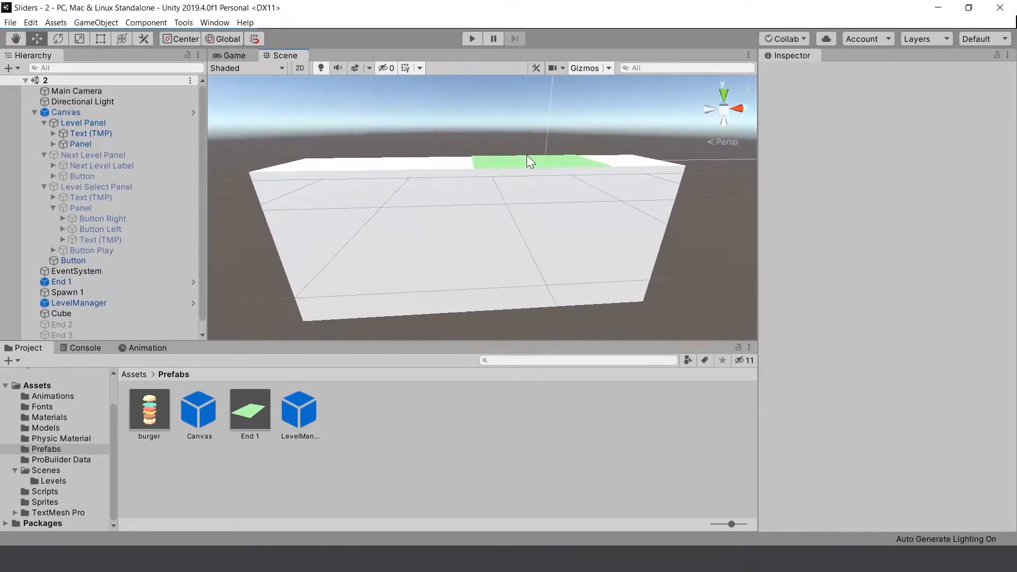
left_click(507, 163)
right_click_drag(460, 230, 493, 215)
left_click(793, 74)
Step: Select the platform Cube, open the ProBuilder window and dock it beside the Inspector
left_click(619, 231)
right_click_drag(619, 232, 225, 62)
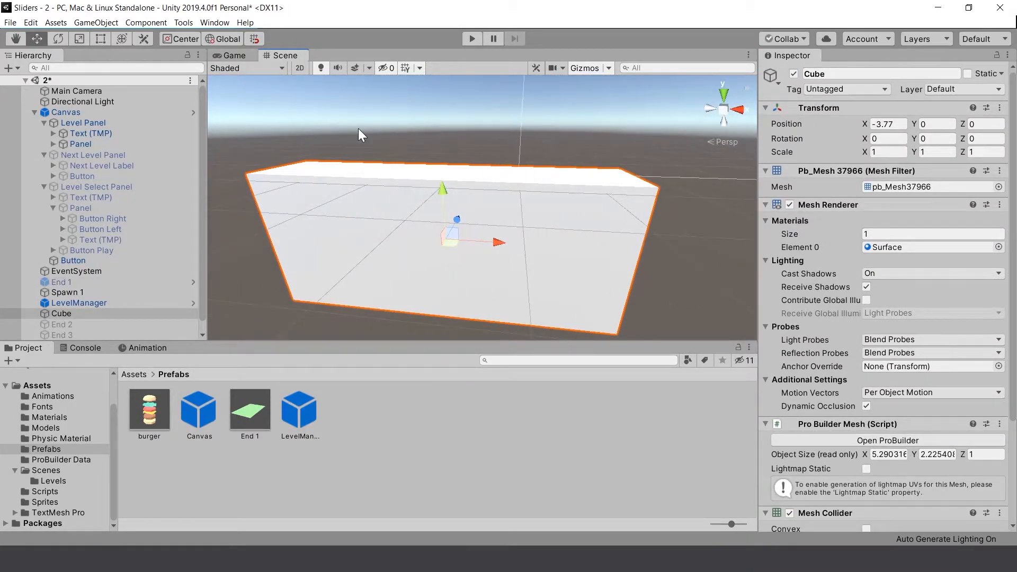
left_click(184, 23)
mouse_move(194, 37)
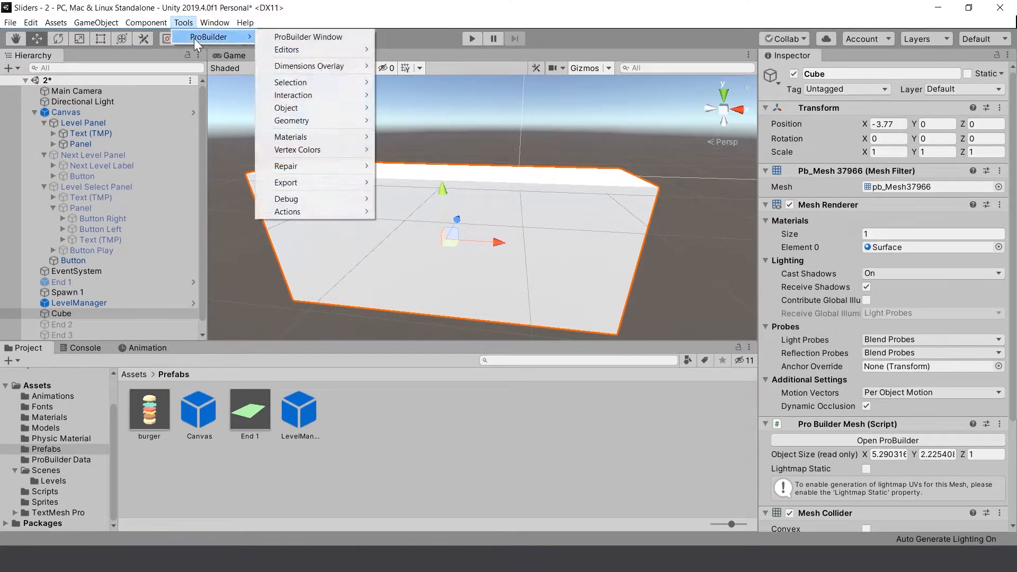
left_click(349, 40)
left_click_drag(571, 112, 825, 64)
Step: Switch ProBuilder to face selection and dock the Scene view alongside the Game view so both are visible
right_click_drag(699, 127, 479, 128)
left_click_drag(479, 128, 555, 186, "alt")
left_click(512, 89)
left_click_drag(511, 149, 492, 238, "alt")
left_click_drag(235, 54, 400, 101)
left_click_drag(387, 135, 609, 182)
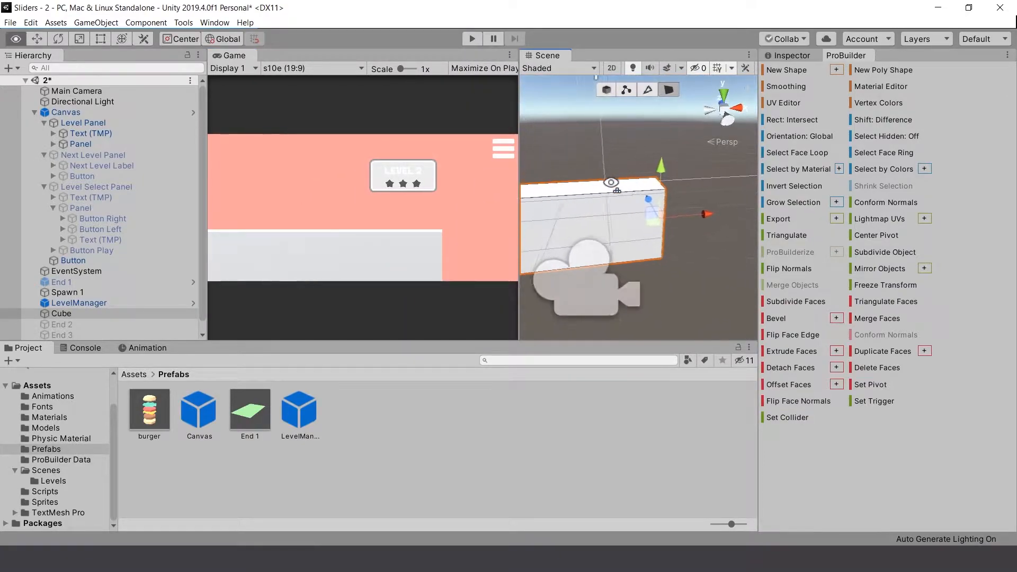
Step: Shorten the platform by pulling its right end face inward, and lower the whole Cube to Y -0.2
left_click_drag(635, 219, 634, 218)
key("f")
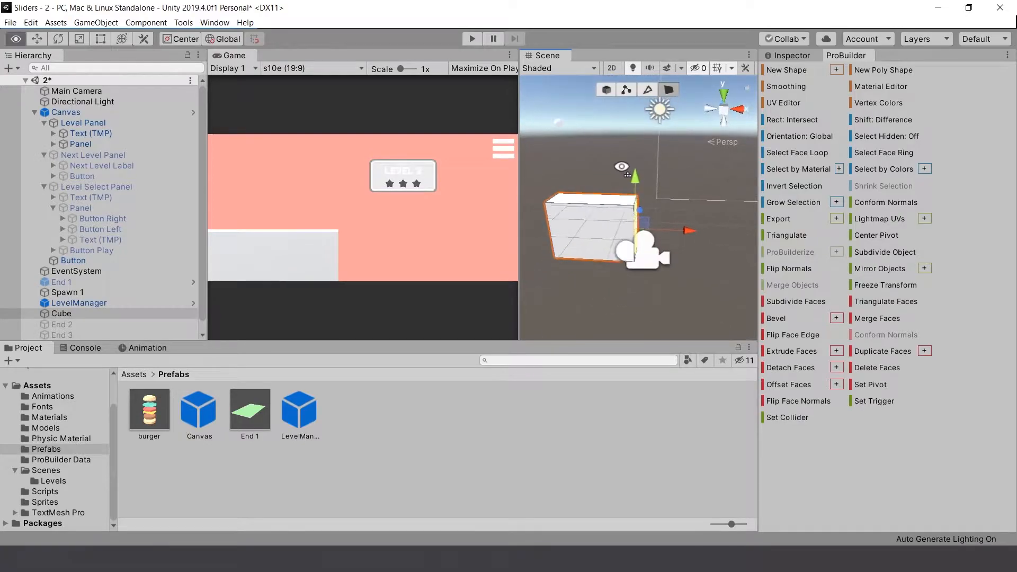
left_click(605, 90)
left_click_drag(595, 170, 595, 173)
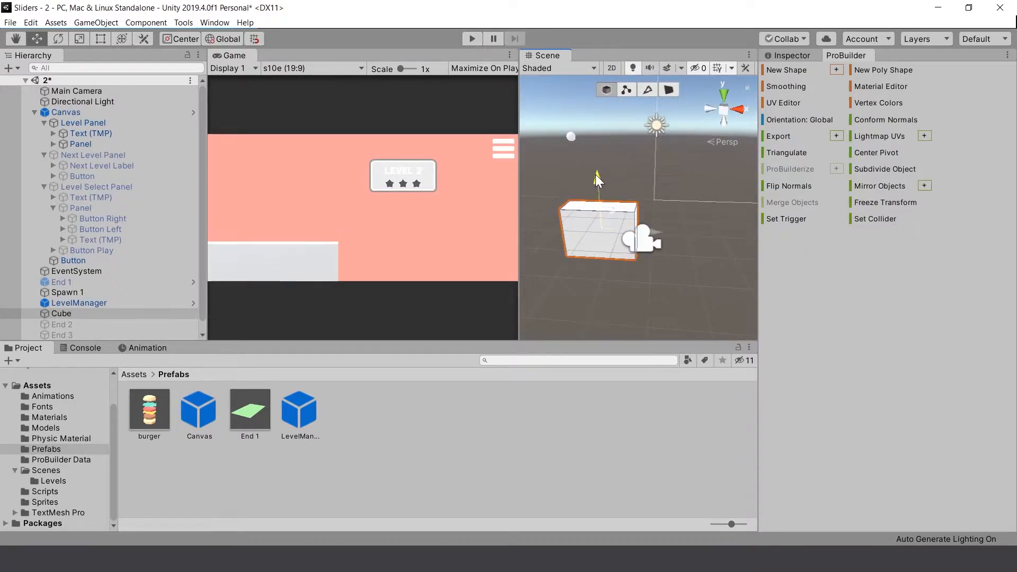
right_click_drag(595, 173, 618, 145)
scroll(618, 143, "up", 5)
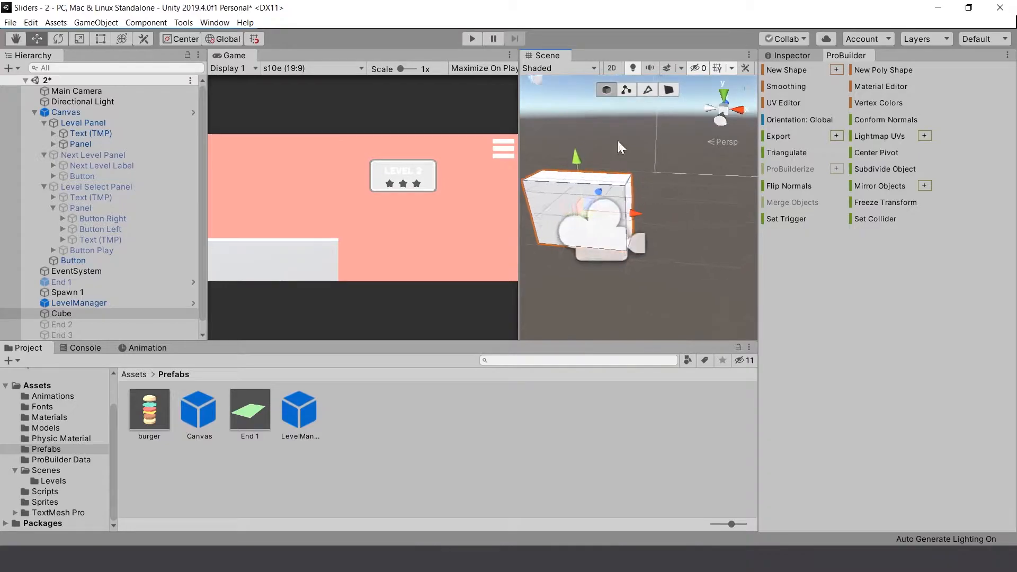
Step: Extrude the platform's right end face outward and raise it to form an upward slope
left_click(656, 91)
left_click(669, 92)
right_click_drag(669, 92, 674, 241)
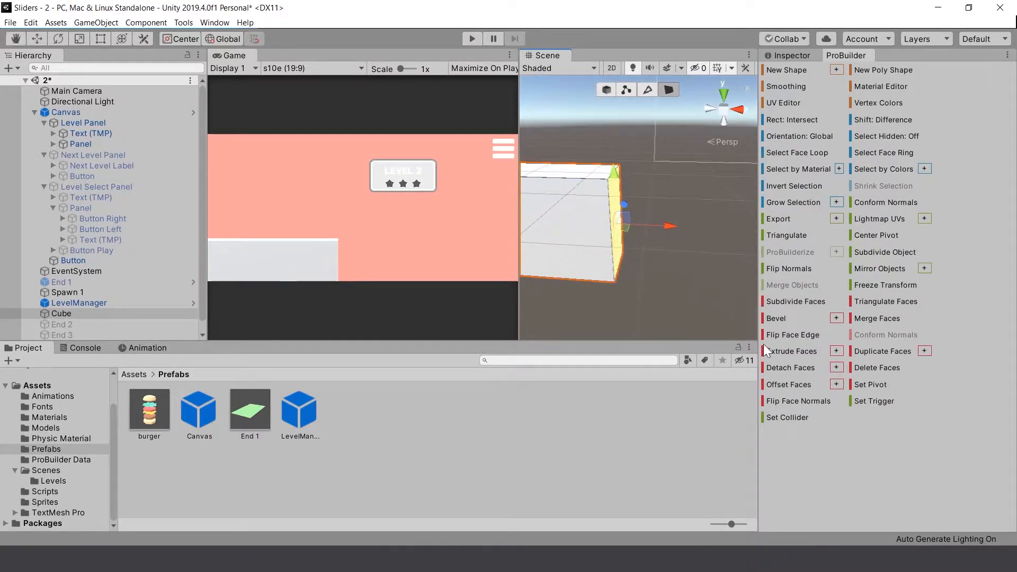
left_click(791, 351)
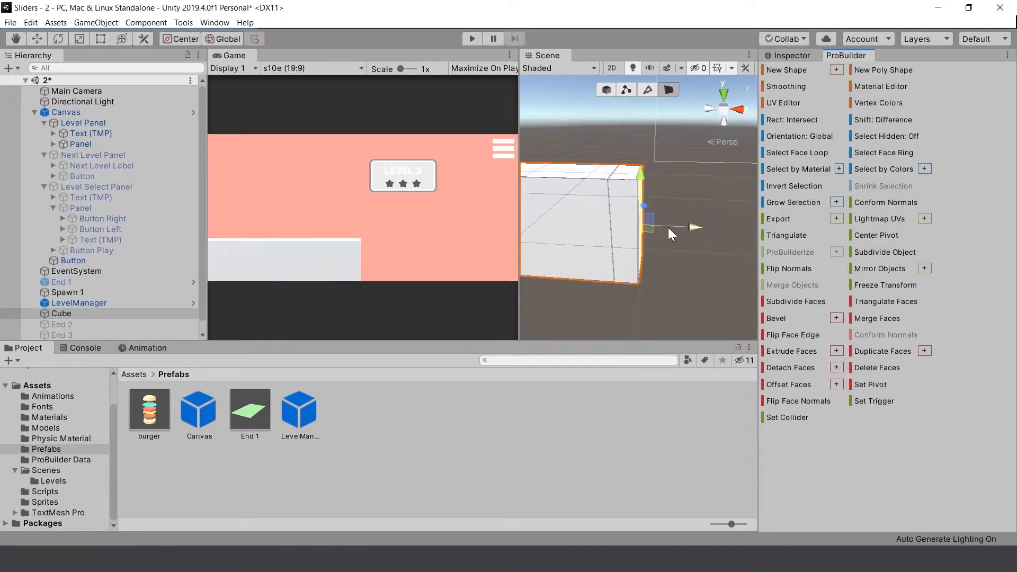
left_click_drag(684, 227, 733, 238)
right_click_drag(659, 231, 667, 211)
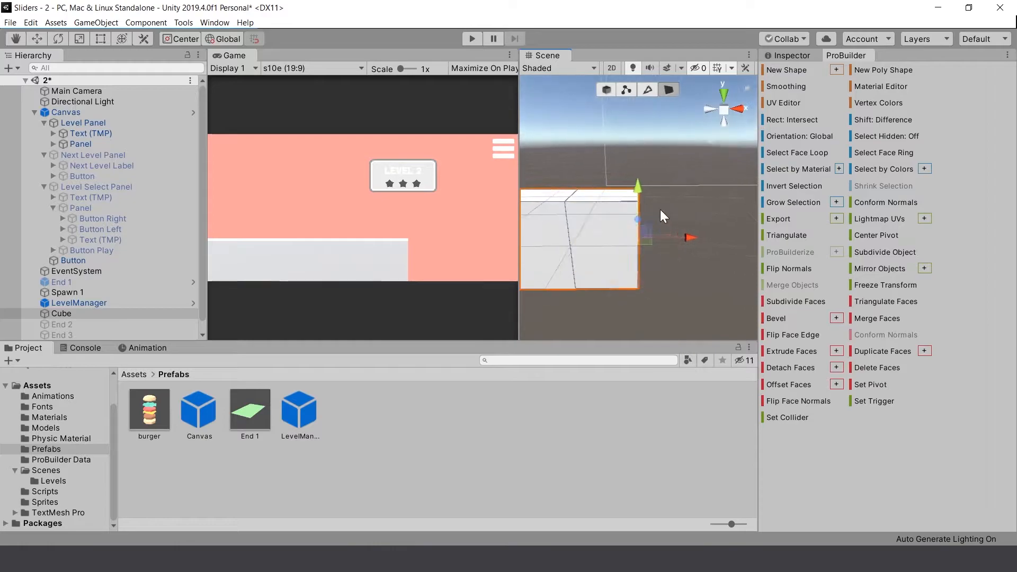
left_click_drag(637, 189, 645, 180)
left_click_drag(681, 229, 689, 231)
Step: Extrude the raised end face again and pull it outward to add a flat section after the slope
key("d")
right_click_drag(614, 258, 616, 254)
left_click(780, 350)
left_click_drag(671, 236, 692, 241)
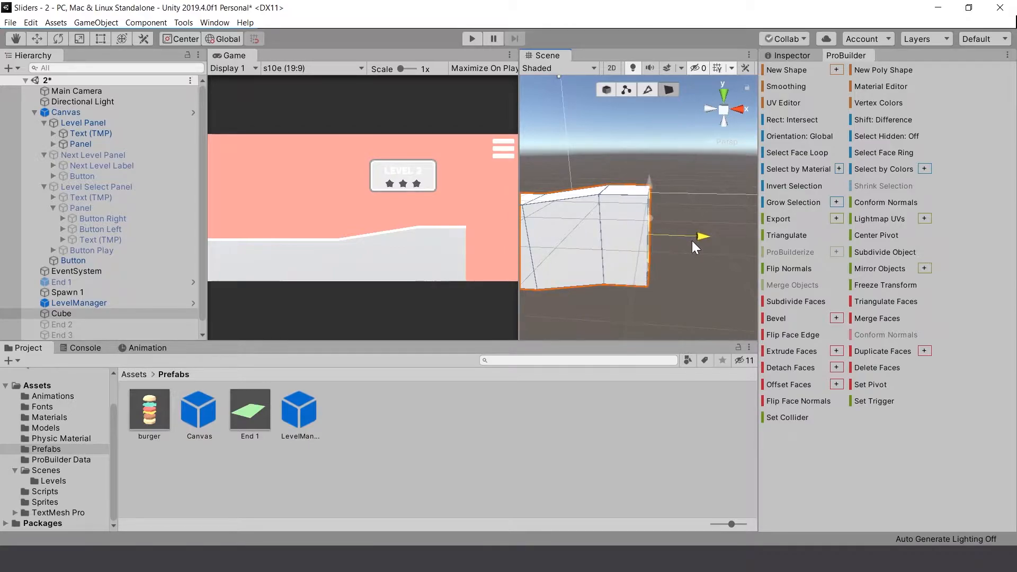
Step: Select the edge loop at the base of the slope and move it left to make the incline gentler
key("a")
right_click_drag(618, 246, 637, 289)
left_click(626, 204)
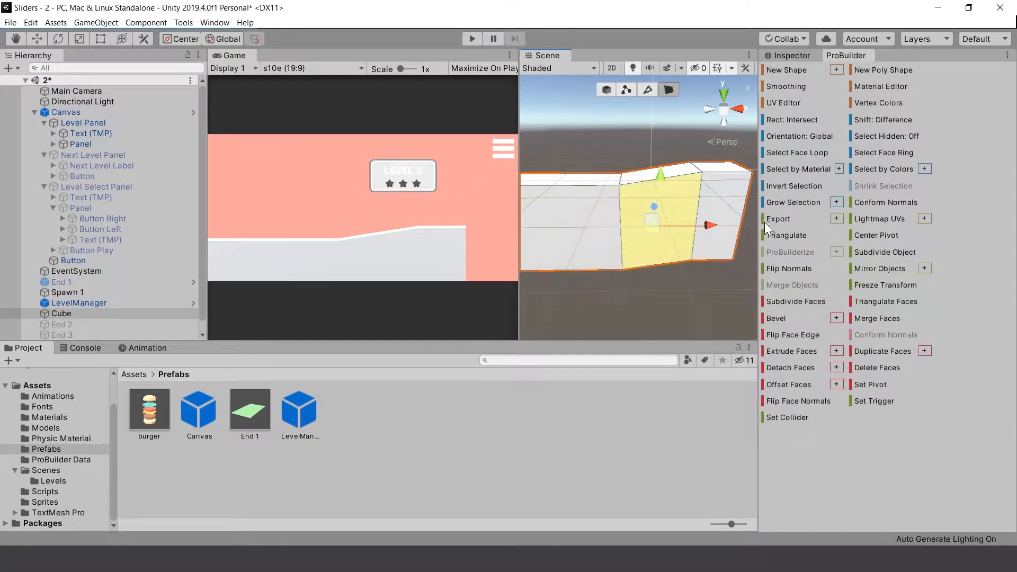
left_click(645, 89)
left_click(623, 205)
left_click(893, 153)
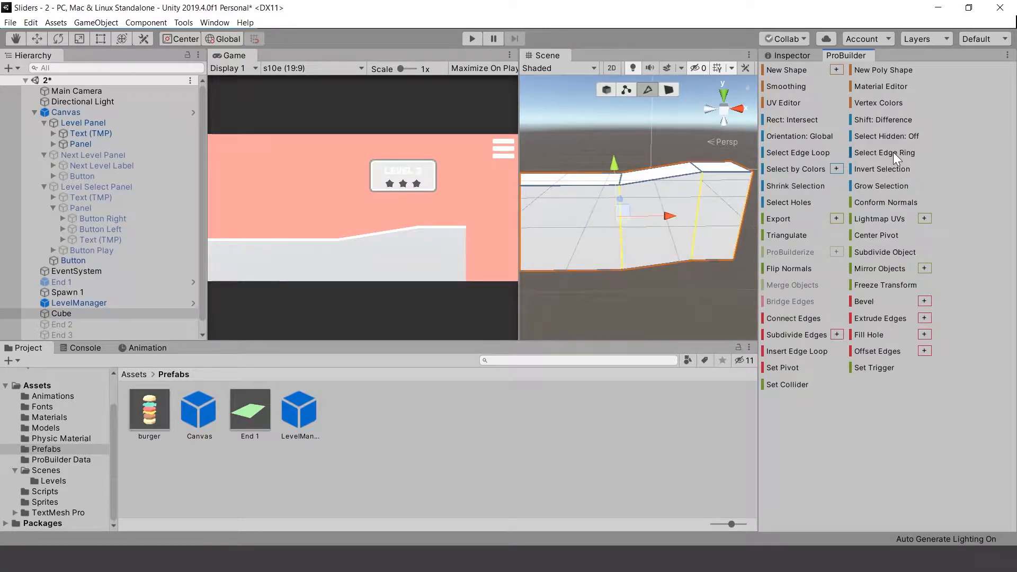
left_click(819, 153)
right_click_drag(646, 249, 688, 236)
scroll(631, 243, "down", 3)
mouse_move(675, 237)
left_mouse_down()
mouse_move(659, 234)
mouse_move(673, 235)
left_mouse_up()
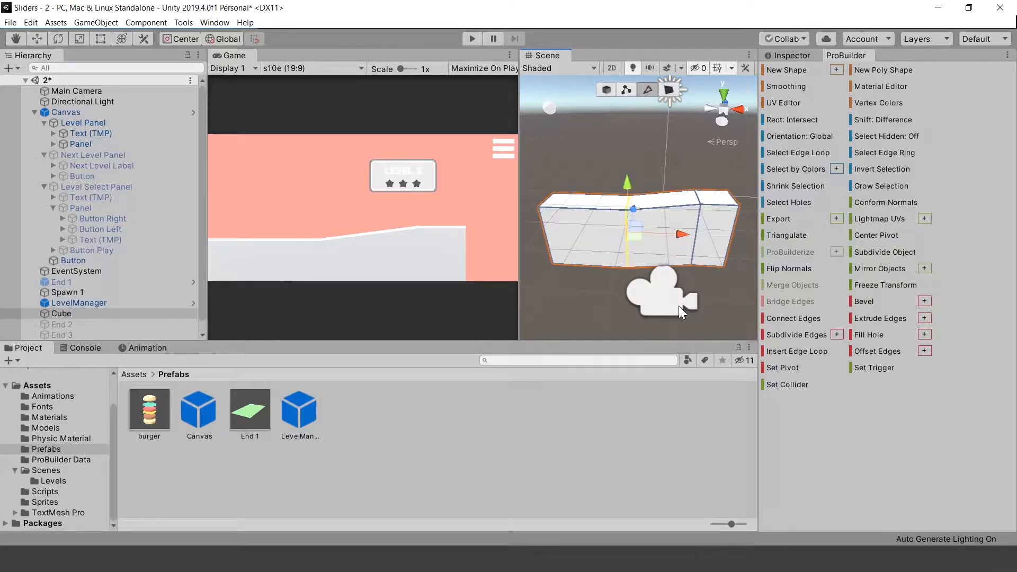
Step: Deselect the platform, close the ProBuilder window and dock the Scene view back next to the Game tab
left_click(726, 318)
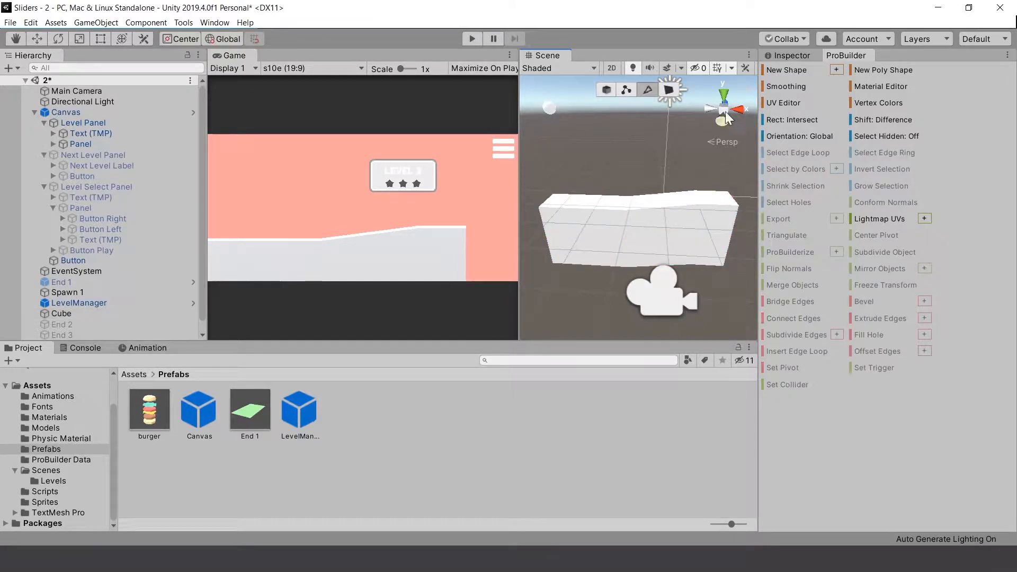
right_click(854, 58)
left_click(920, 121)
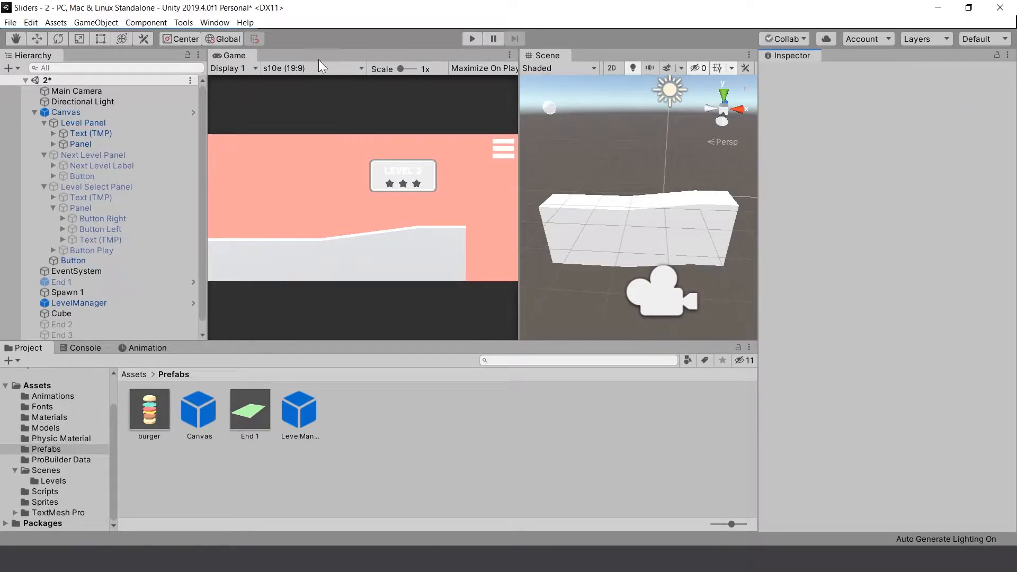
left_click_drag(532, 56, 281, 57)
Step: Examine the reshaped platform in the Scene view from several angles
right_click_drag(432, 141, 479, 142)
key("w")
left_click(576, 249)
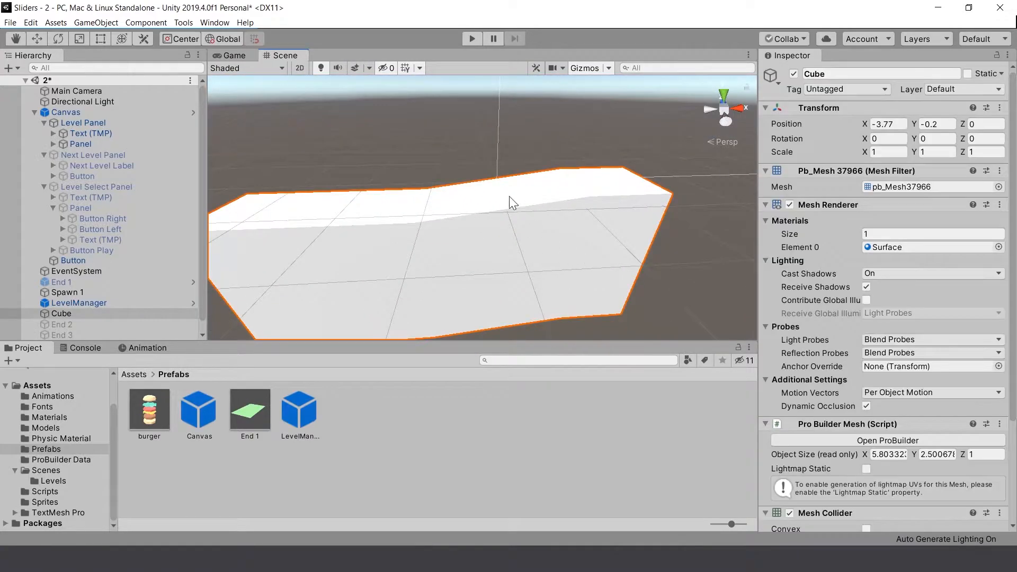
left_click(234, 67)
left_click(348, 57)
mouse_move(710, 228)
right_mouse_down()
mouse_move(721, 144)
mouse_move(536, 236)
mouse_move(604, 182)
mouse_move(580, 161)
right_mouse_up()
left_click(245, 69)
left_click(339, 34)
left_click(474, 136)
right_click_drag(474, 136, 472, 177)
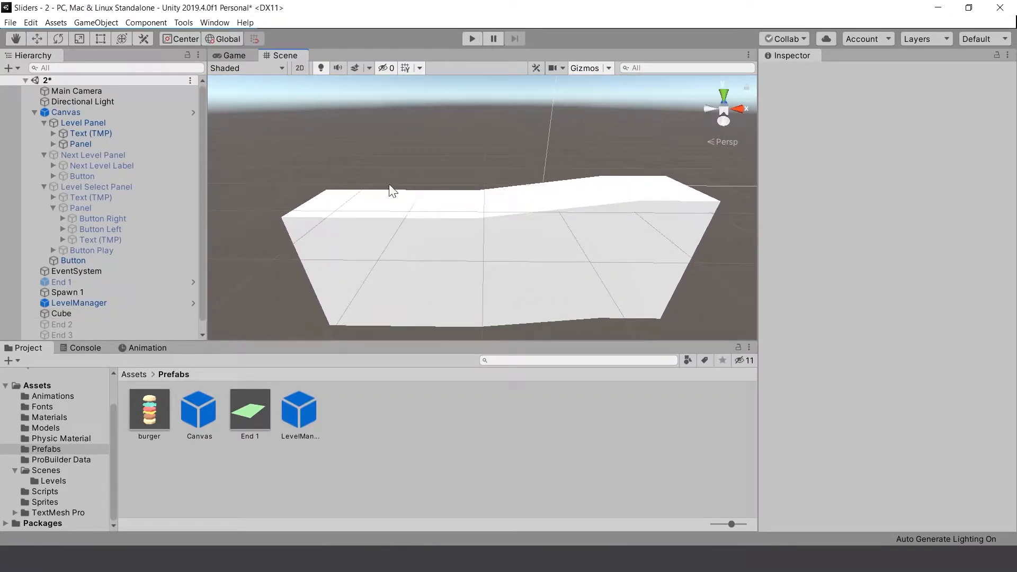
right_click_drag(468, 277, 484, 194)
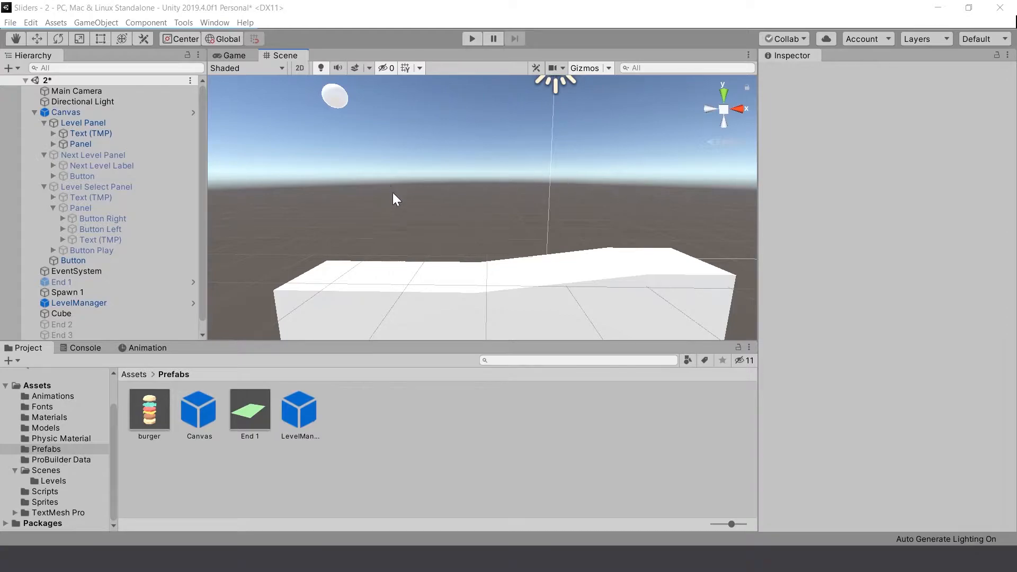
right_click_drag(390, 188, 440, 195)
key("s")
mouse_move(466, 142)
right_mouse_down()
mouse_move(473, 221)
mouse_move(468, 158)
right_mouse_up()
key("w")
key("s")
left_click(390, 112)
key("w")
right_click_drag(524, 131, 541, 161)
key("s")
Step: Reactivate the End 1 pad, switch to the Rotate tool and save scene 2
left_click(60, 281)
right_click_drag(453, 190, 462, 199)
key("w")
right_click_drag(505, 150, 493, 178)
left_click(71, 260)
left_click(74, 282)
left_click(794, 74)
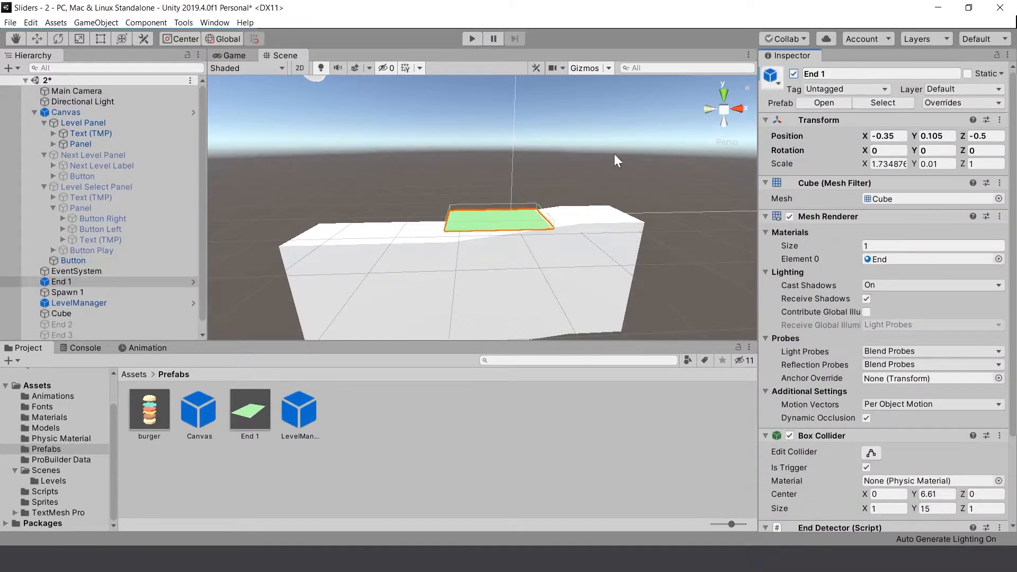
key("f")
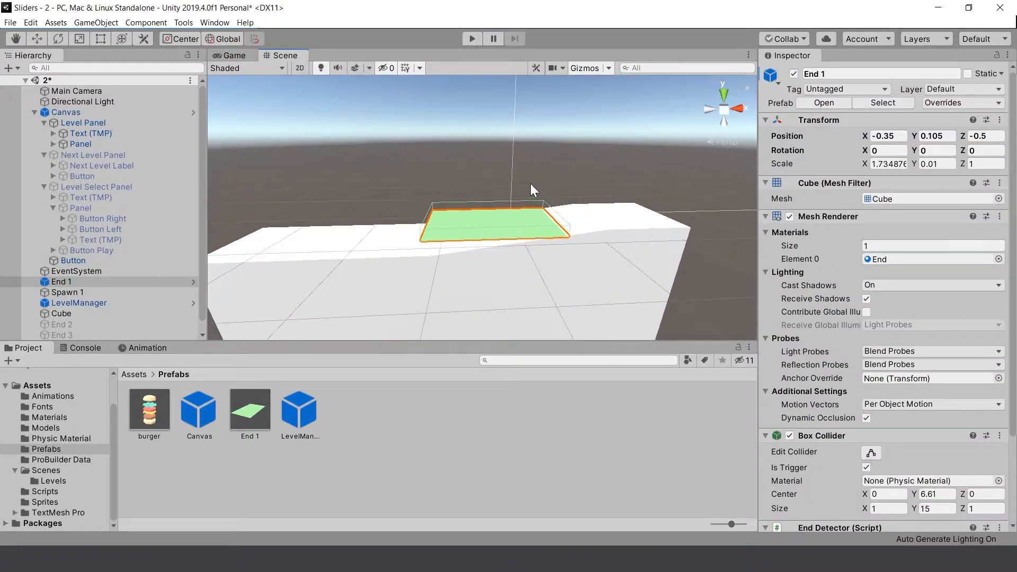
key("e")
left_click(491, 238)
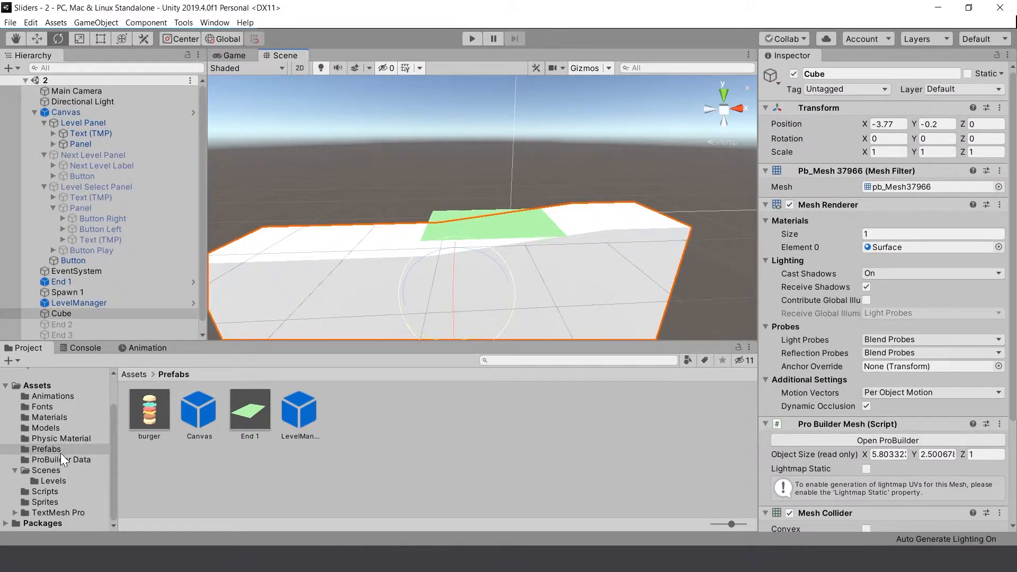
Step: Open scene 1 from the Levels folder to compare its layout, and return to scene 2
left_click(47, 471)
left_click(84, 480)
left_click(151, 415)
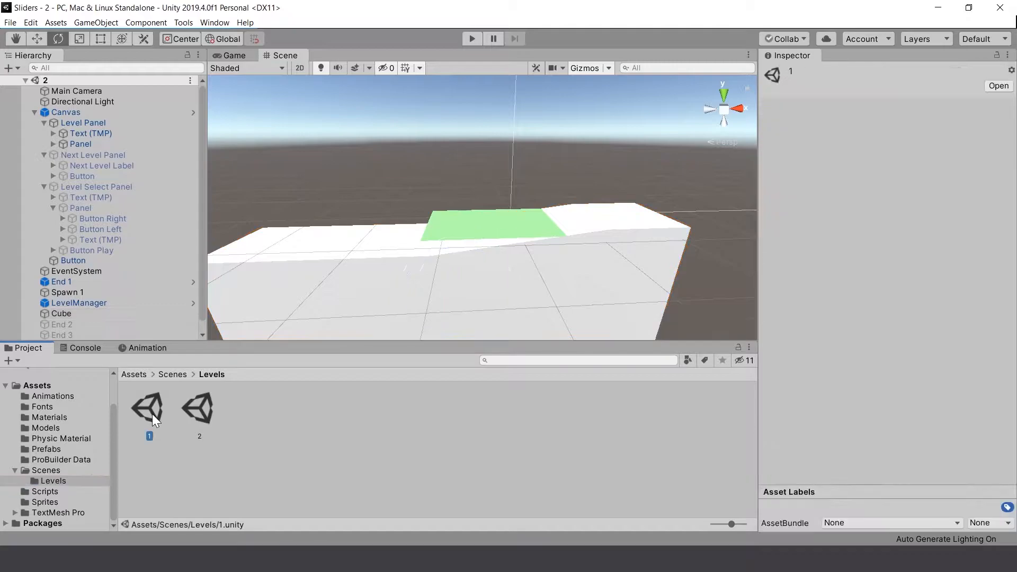
double_click(151, 414)
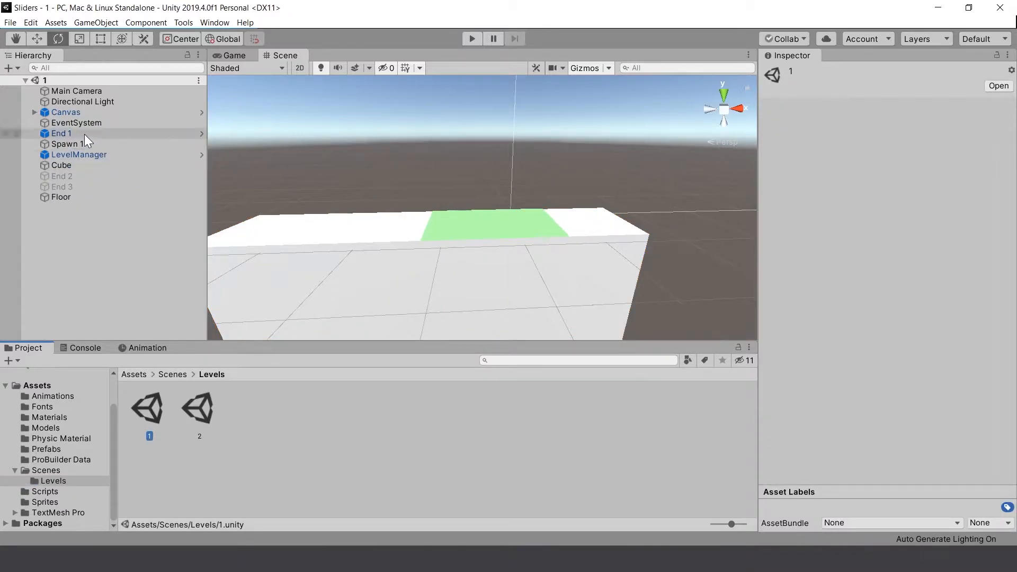
left_click(194, 411)
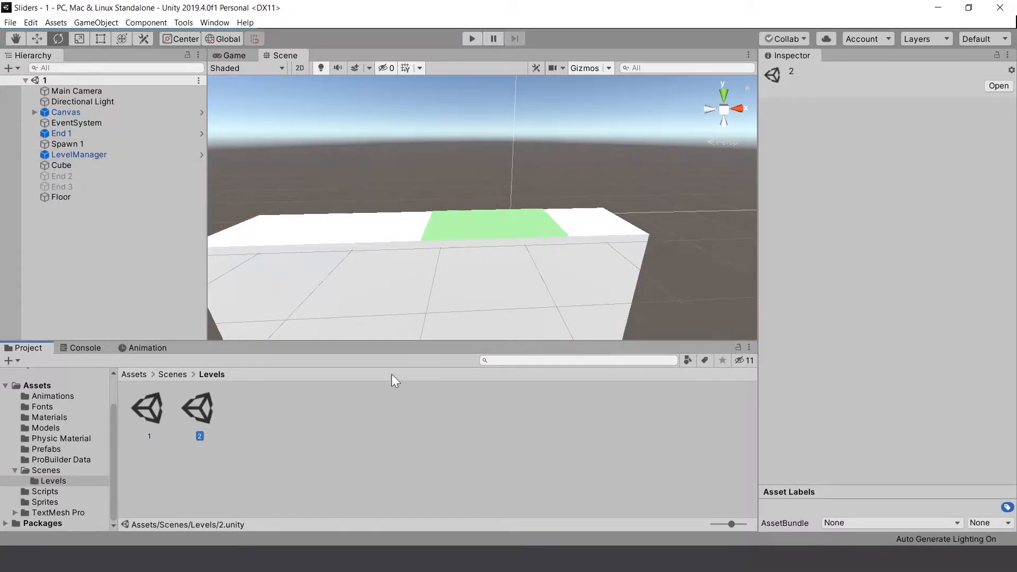
double_click(199, 407)
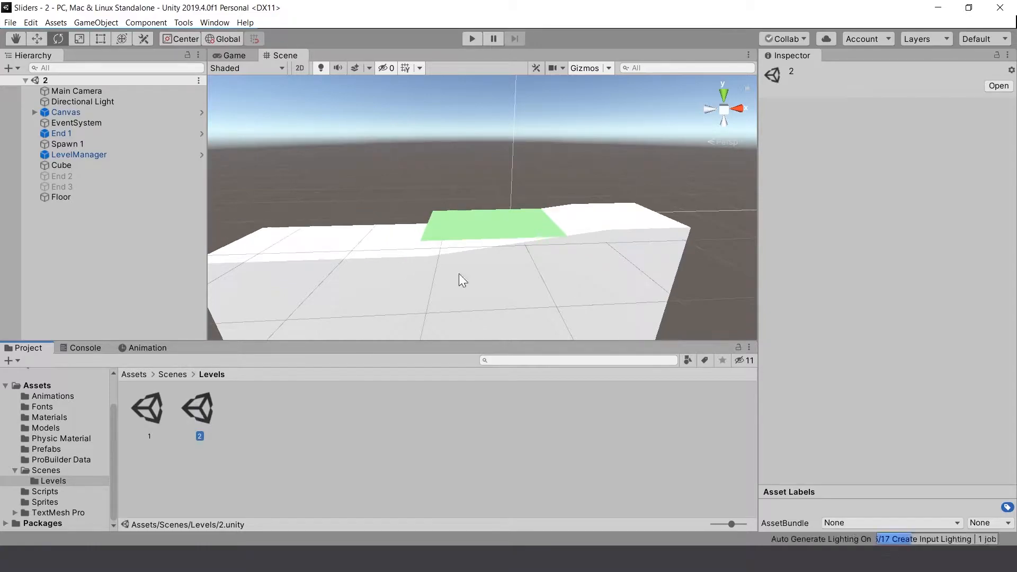
Step: Rotate the End 1 pad about 7.97 degrees around Z to match the slope and shorten its X scale to about 1.06
left_click(497, 232)
left_click_drag(496, 232, 344, 233, "alt")
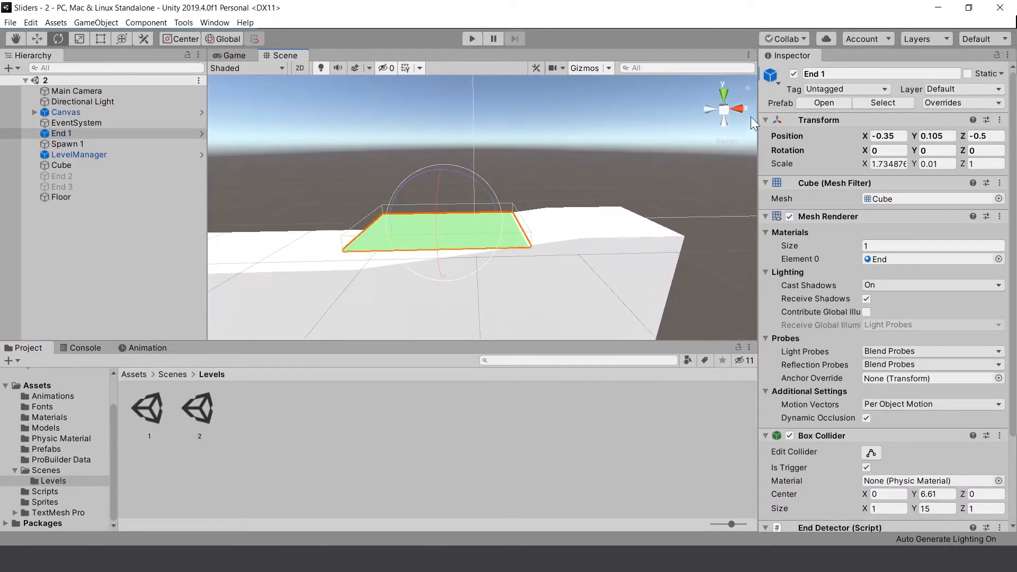
left_click(736, 108)
left_click(724, 111)
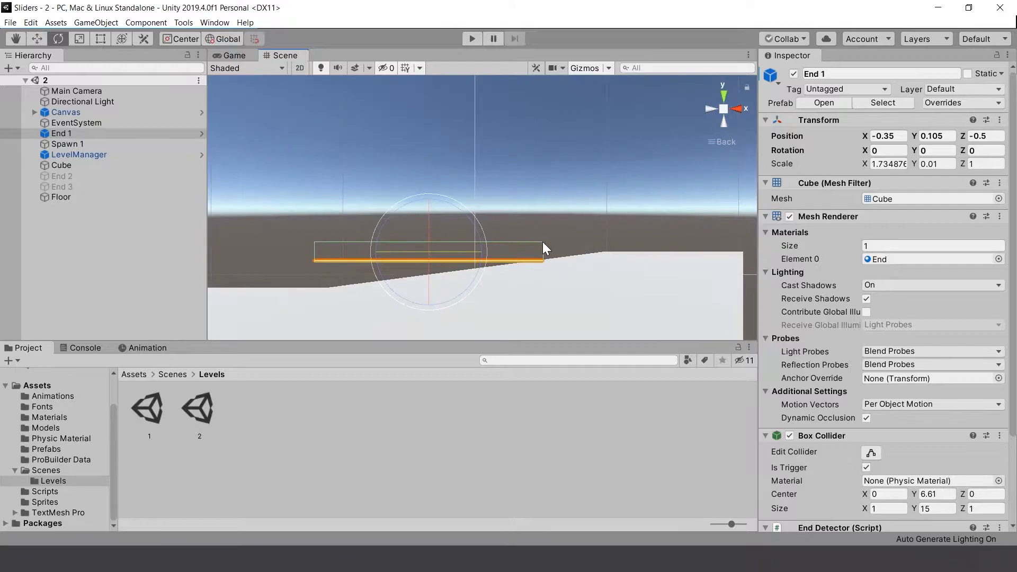
scroll(457, 280, "up", 8)
middle_click_drag(496, 285, 543, 272)
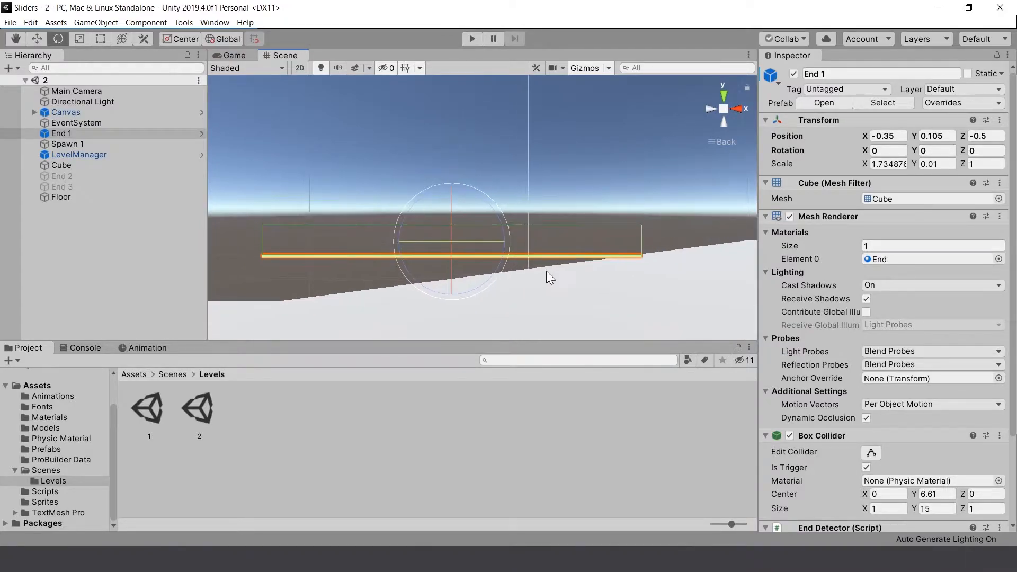
left_click_drag(498, 216, 482, 233)
key("r")
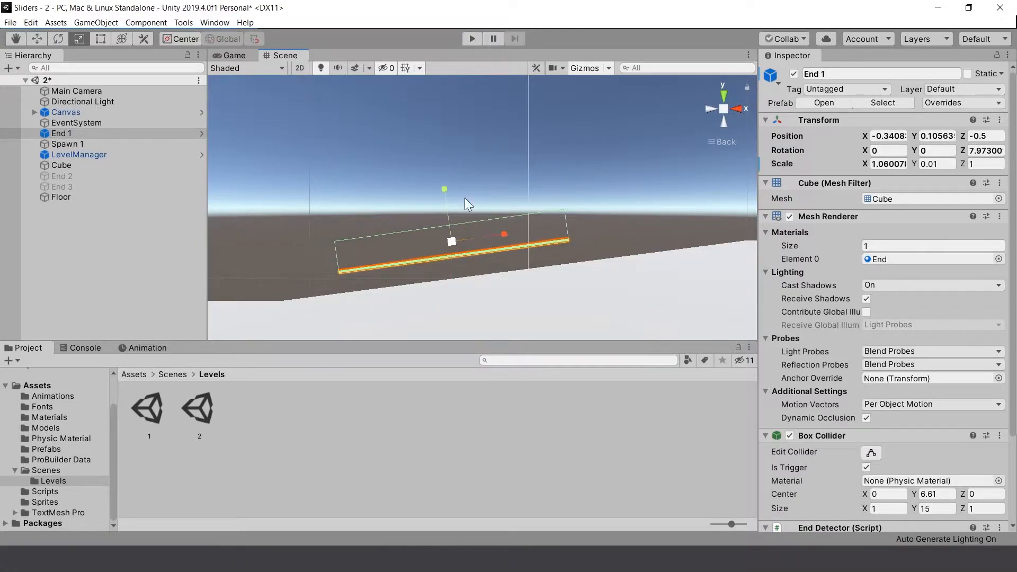
Step: Dock the Scene view beside the Game view and check the gap between the green pad and the slope up close
left_click(235, 55)
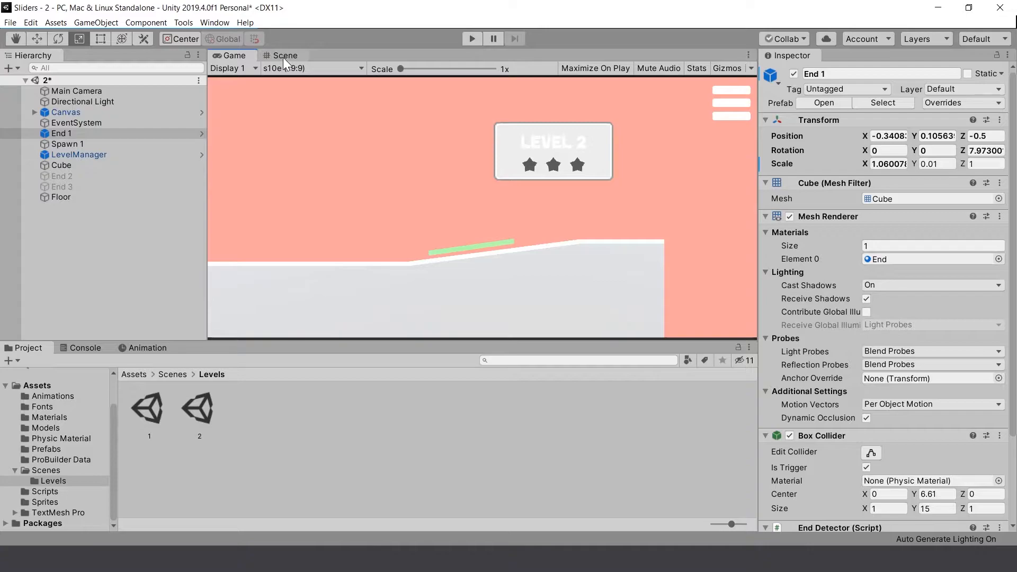
left_click_drag(283, 57, 531, 196)
scroll(380, 237, "up", 5)
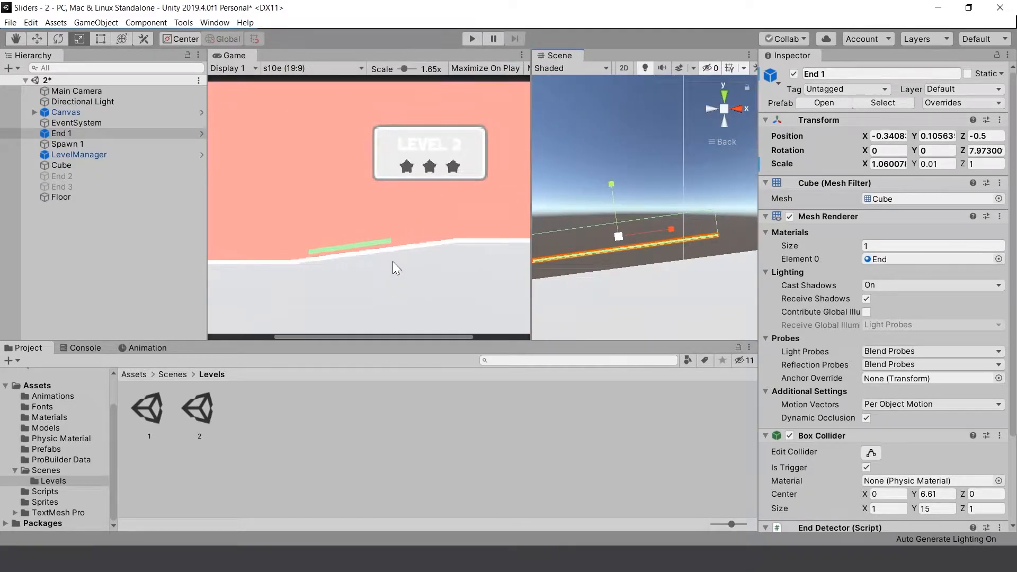
scroll(401, 279, "up", 4)
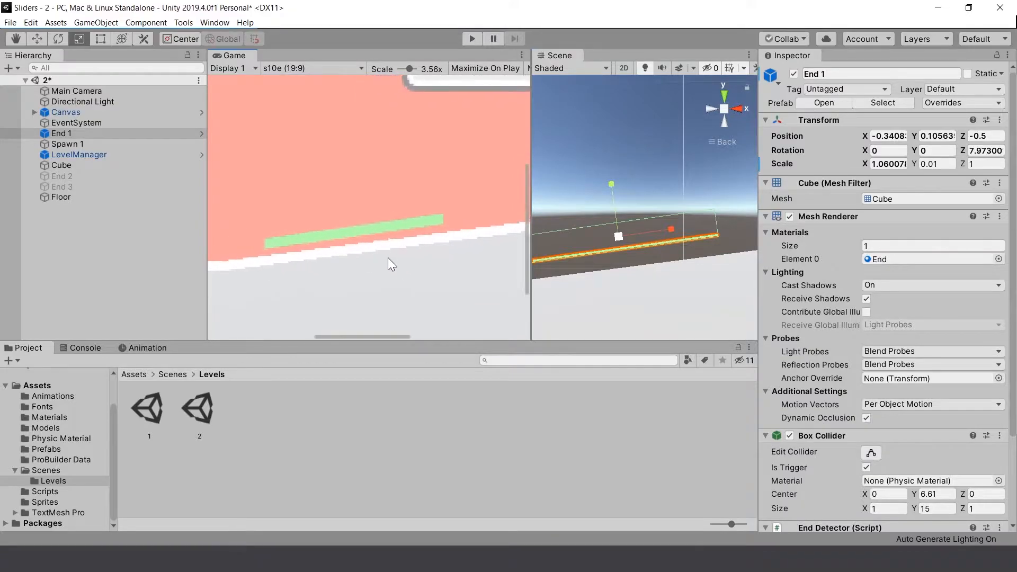
Step: Switch the handles to Local orientation and lower the End 1 pad onto the slope to X -0.329, Y 0.003
scroll(625, 255, "down", 6)
mouse_move(623, 268)
middle_mouse_down()
mouse_move(656, 269)
mouse_move(633, 268)
middle_mouse_up()
key("e")
key("w")
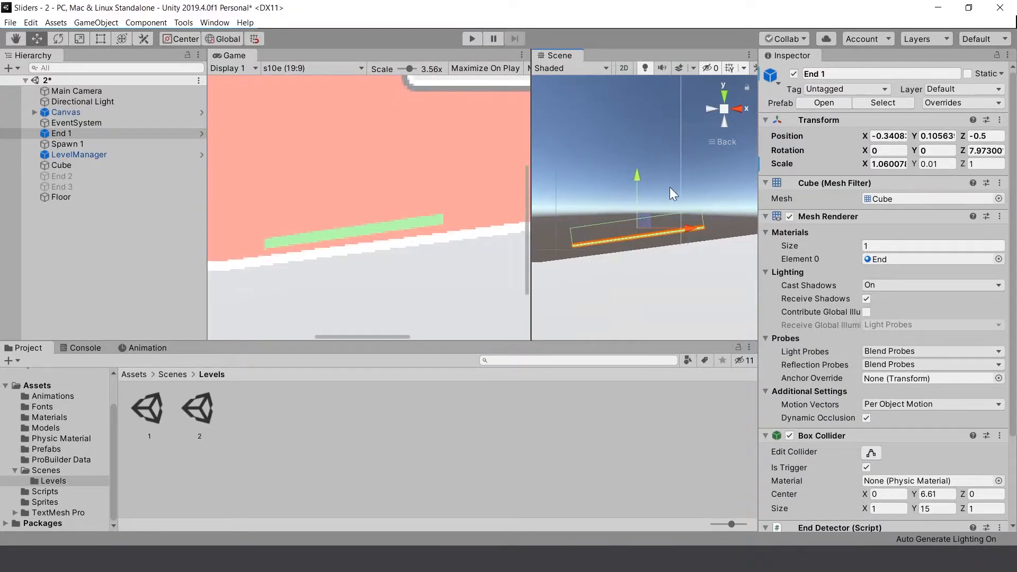
left_click_drag(641, 172, 640, 174)
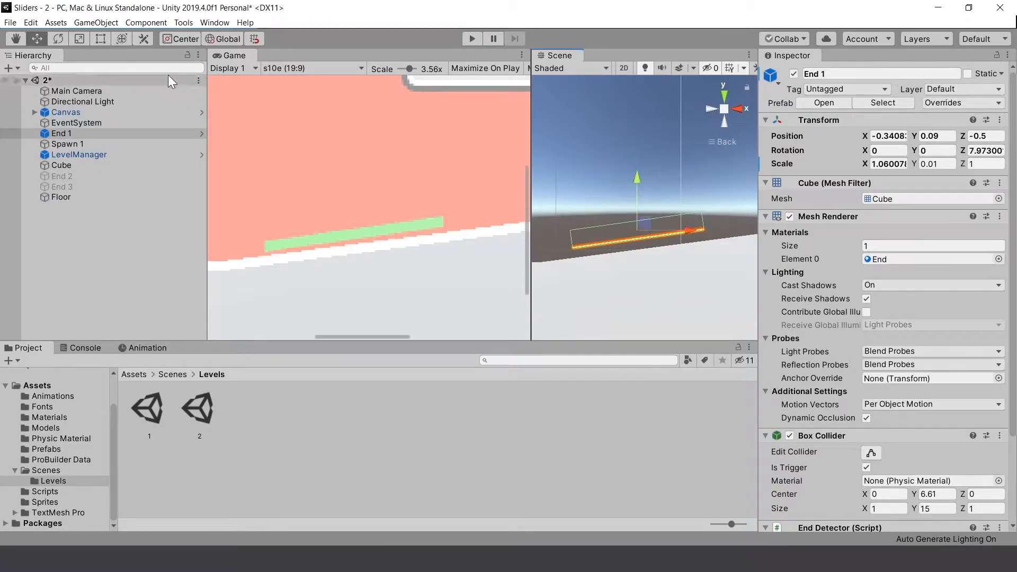
left_click(222, 41)
left_click_drag(630, 179, 634, 190)
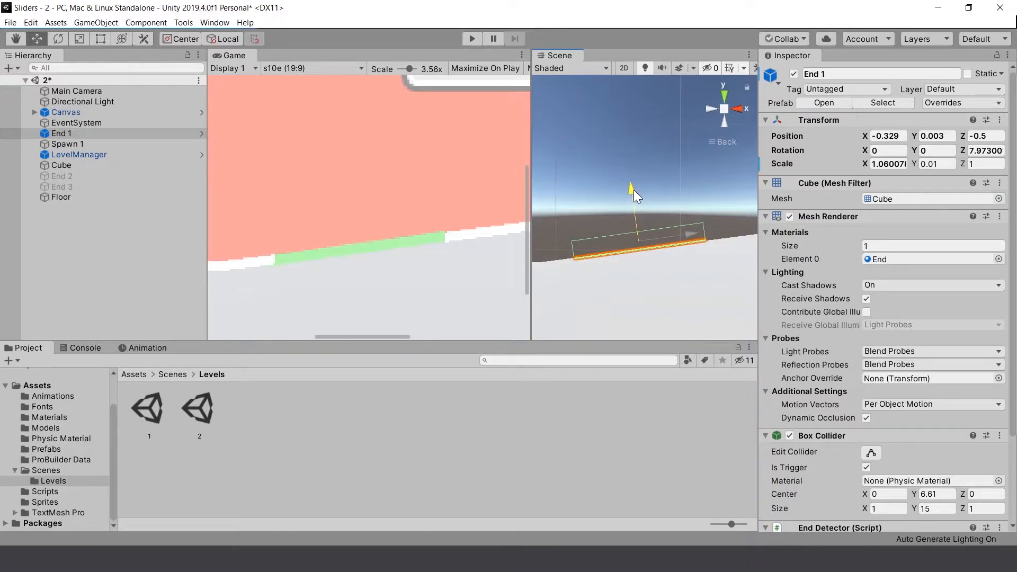
Step: Slide the End 1 pad up along the slope to X 0.07, Y 0.059
scroll(466, 286, "down", 10)
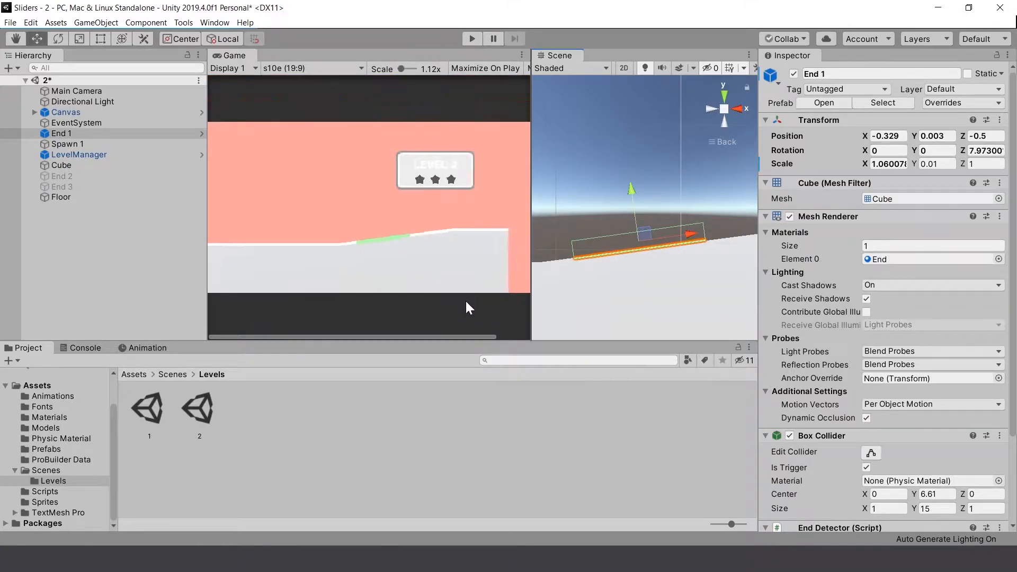
scroll(466, 305, "down", 2)
left_click_drag(685, 234, 739, 235)
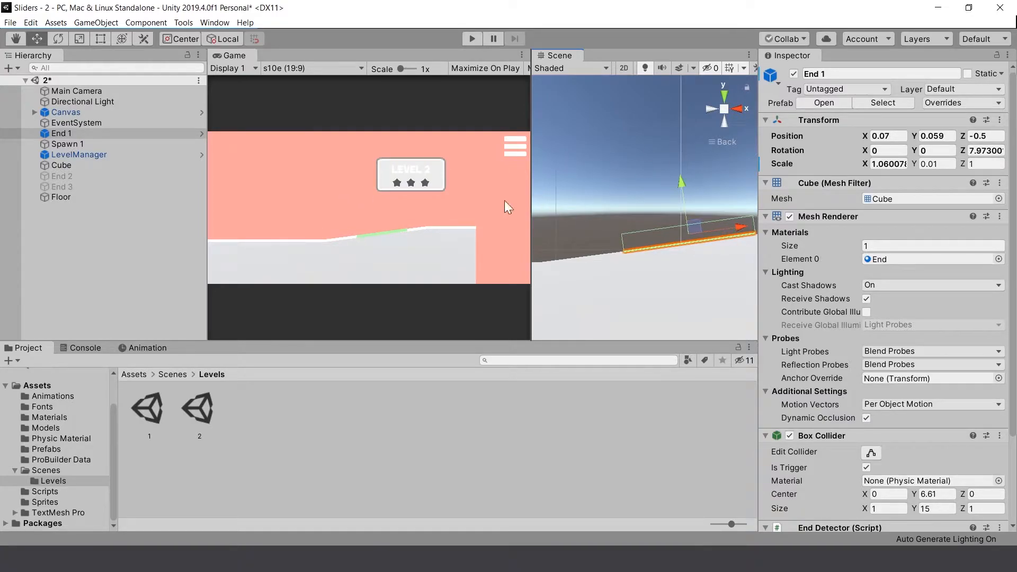
Step: Examine the fitted End 1 pad and the Spawn 1 sphere above the platform in the Scene view
left_click(614, 218)
left_click_drag(621, 212, 656, 265, "alt")
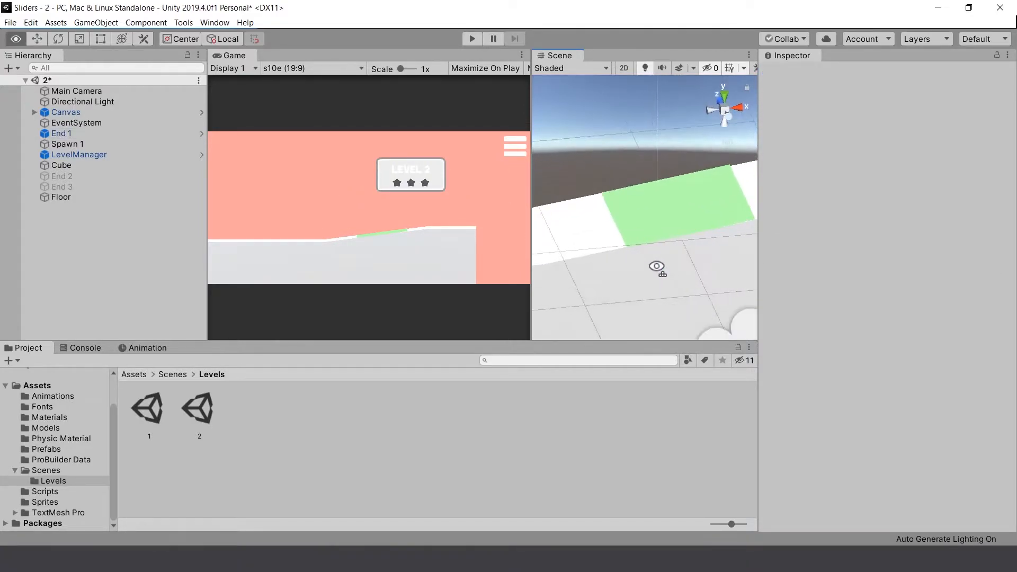
left_click(722, 111)
left_click_drag(570, 208, 608, 200, "alt")
scroll(608, 198, "up", 3)
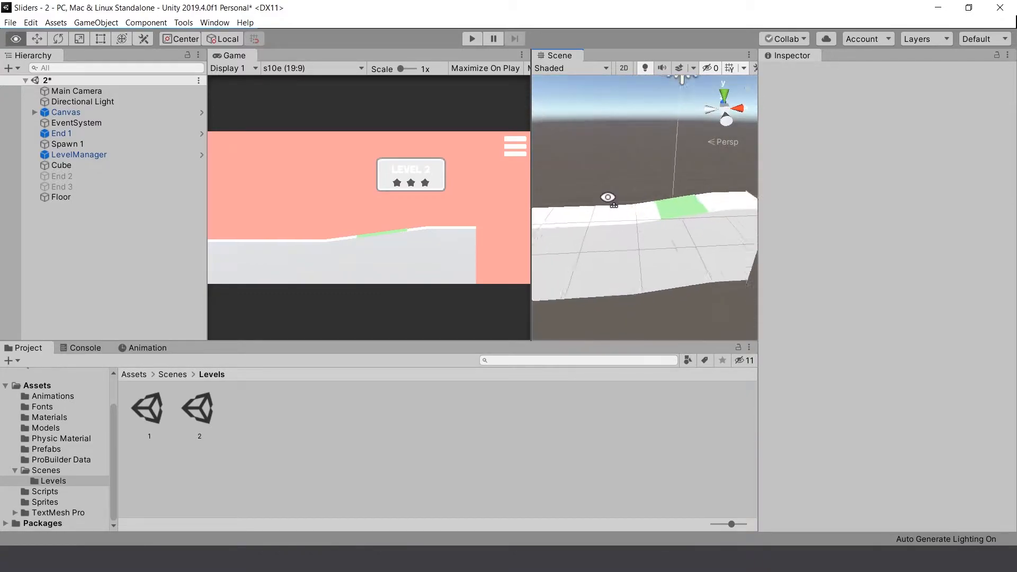
left_click(72, 133)
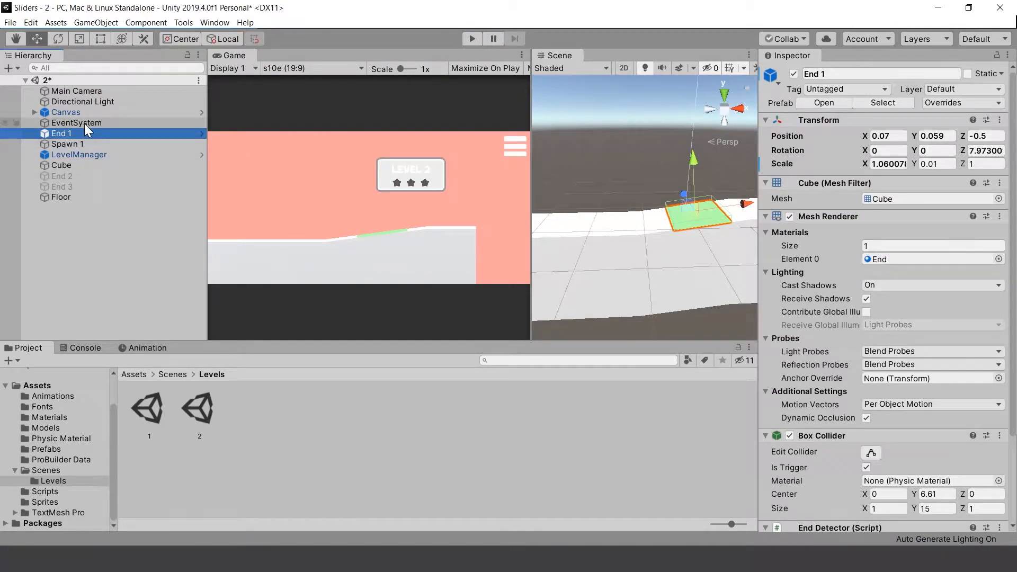
left_click(77, 146)
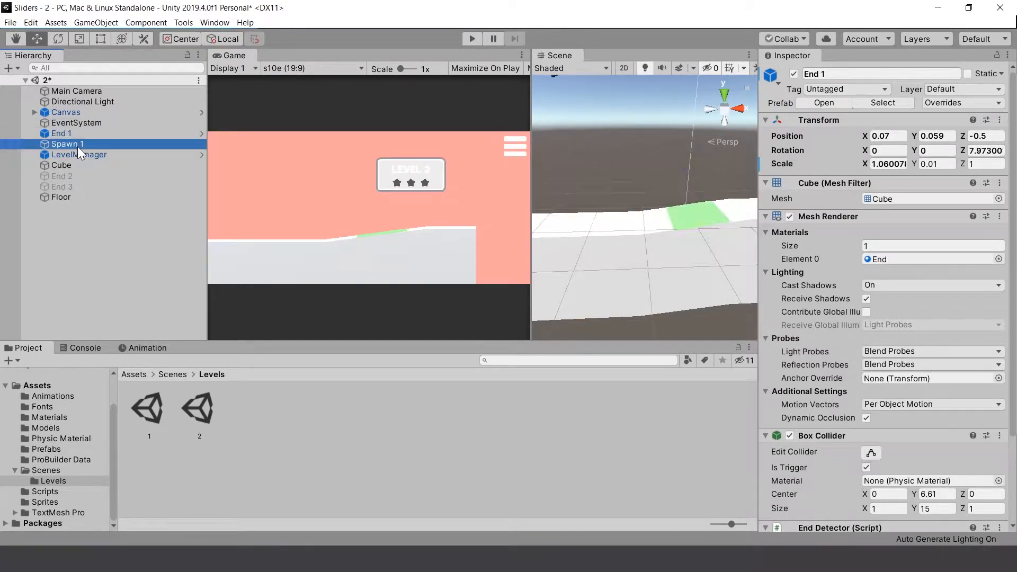
key("f")
mouse_move(574, 99)
left_mouse_down()
mouse_move(577, 163)
mouse_move(578, 98)
left_mouse_up()
right_click_drag(611, 183, 636, 199)
left_click(138, 254)
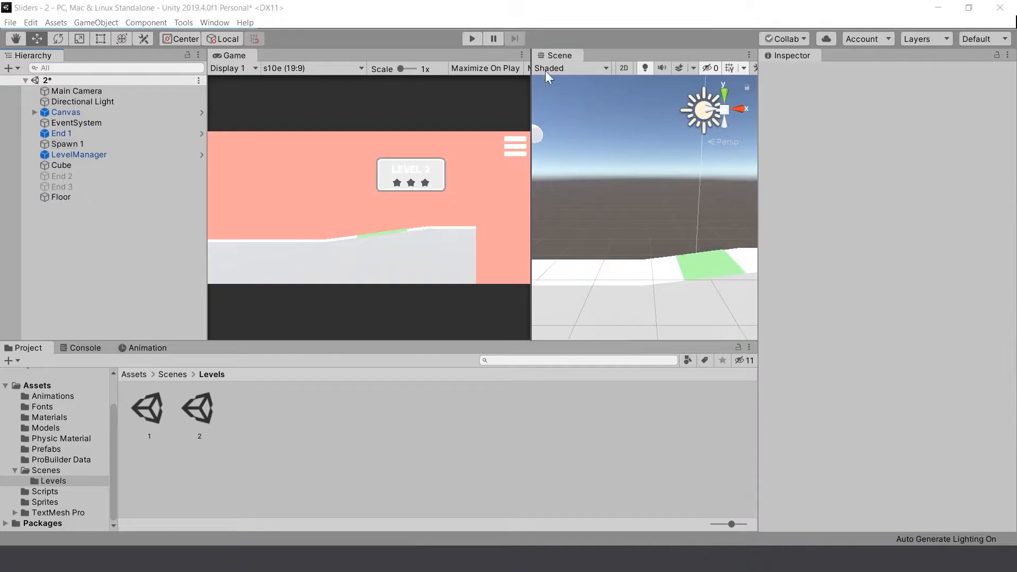
left_click(76, 144)
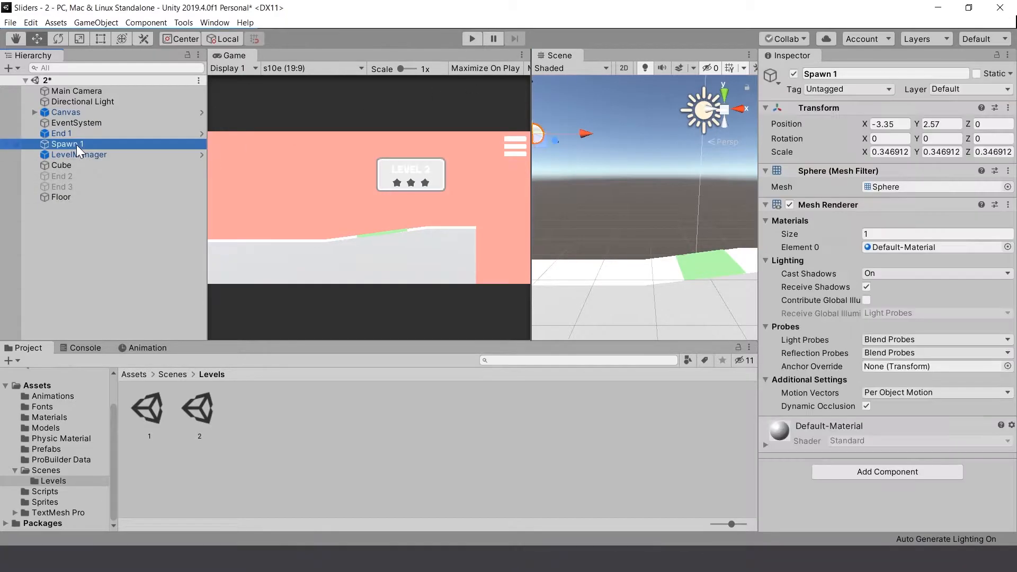
left_click(95, 233)
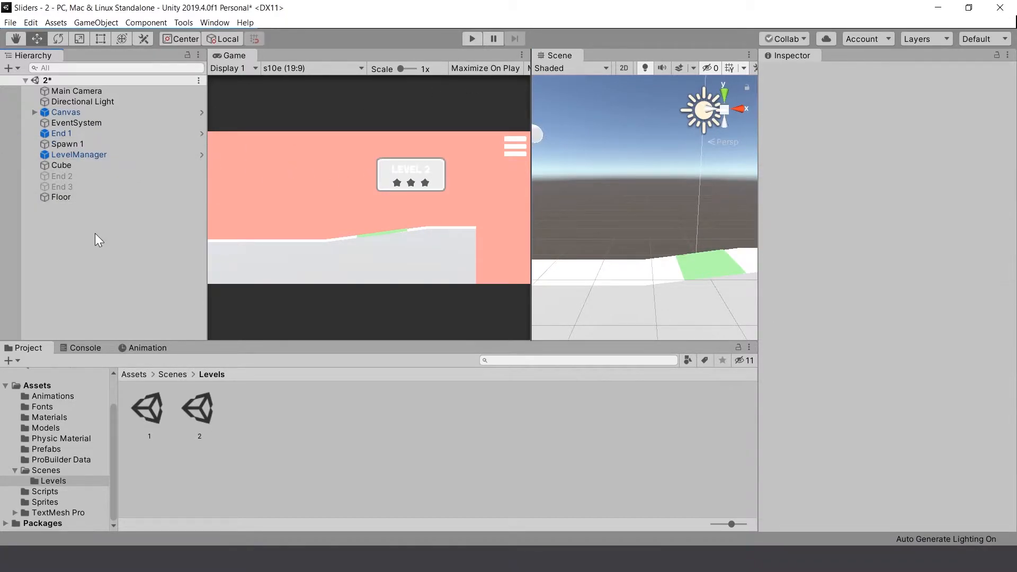
Step: Deactivate the End 1 pad and clear the selection
left_click(79, 136)
left_click(793, 73)
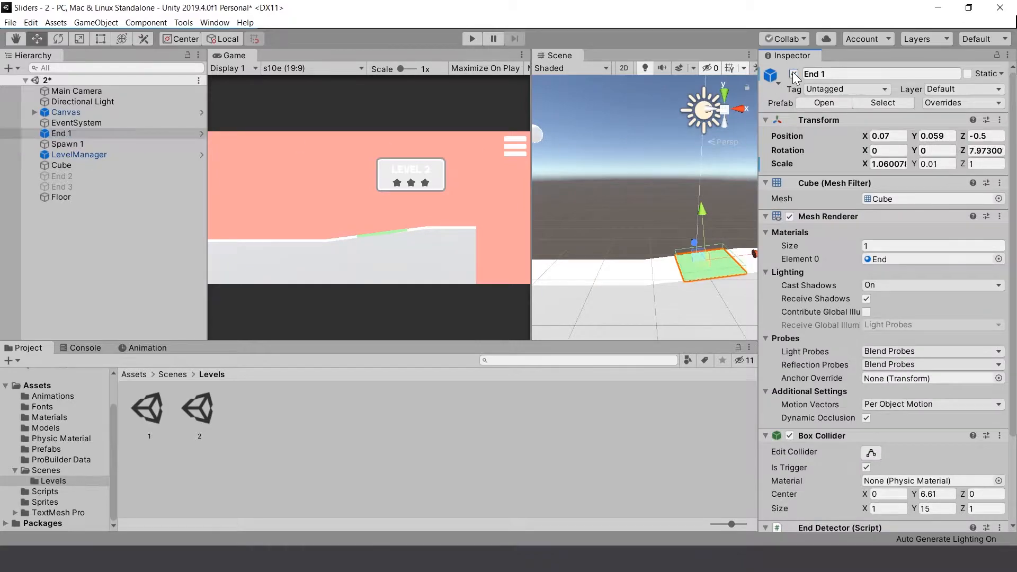
left_click(140, 238)
Step: Duplicate Spawn 1 and move the copy to X -1.5, Y 2.78 above the platform
left_click(74, 144)
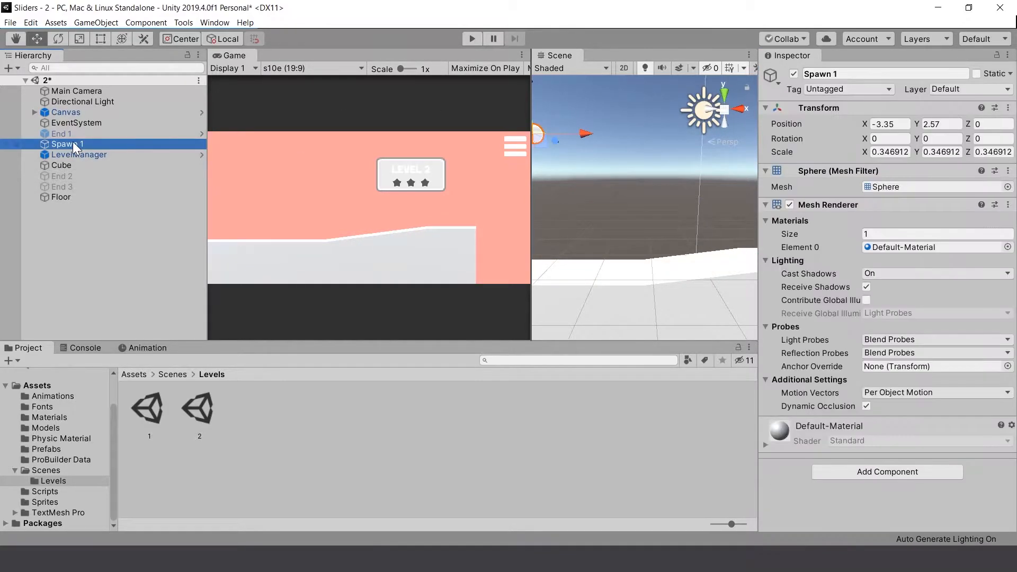
right_click(72, 147)
left_click(59, 144)
right_click(59, 144)
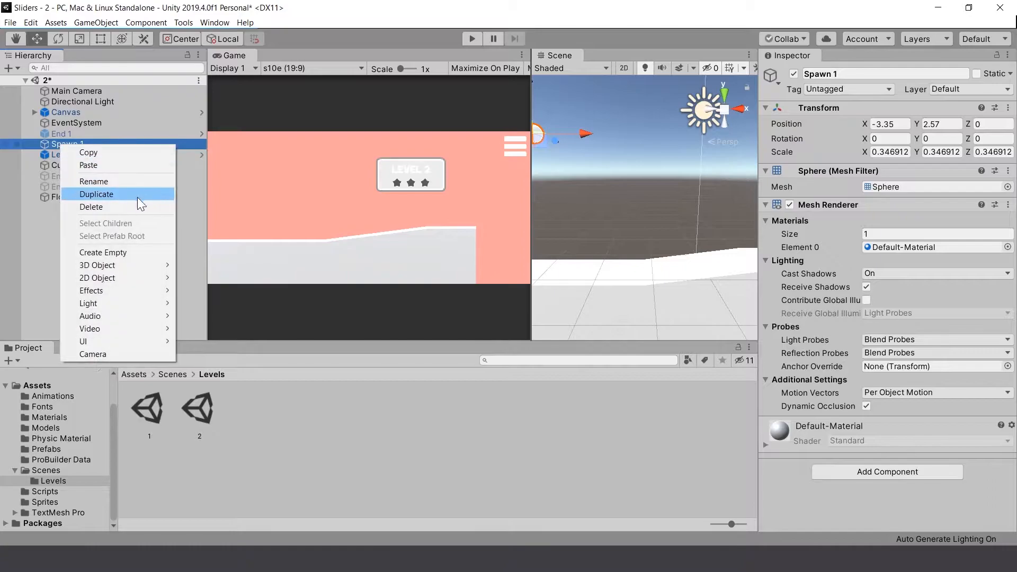
left_click(142, 195)
scroll(676, 176, "down", 3)
left_click_drag(586, 114, 585, 158)
left_click_drag(641, 212, 679, 218)
left_click_drag(642, 153, 650, 113)
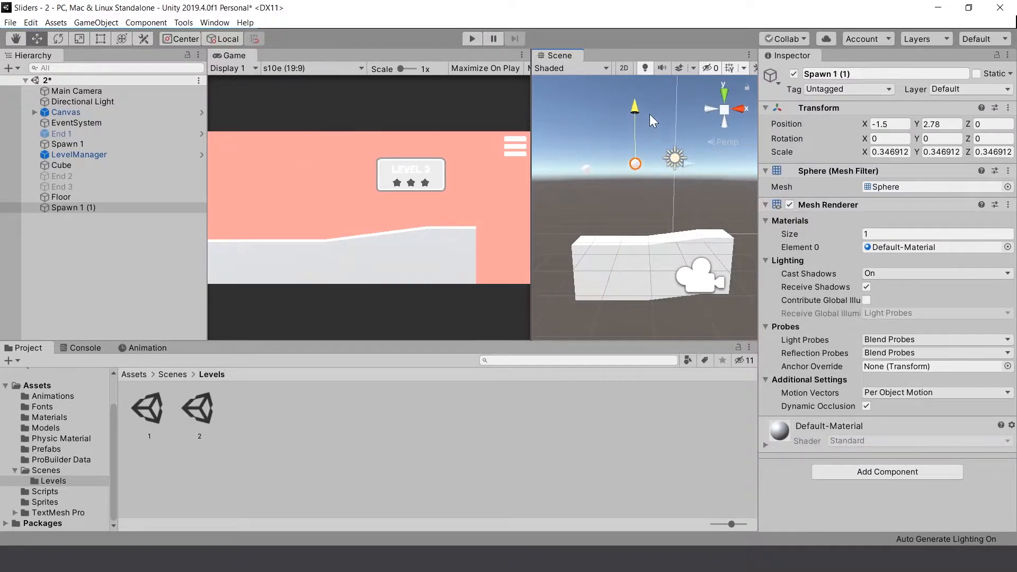
Step: Rename the copied spawn point Spawn 2 and activate the End 2 pad
left_click_drag(854, 74, 833, 75)
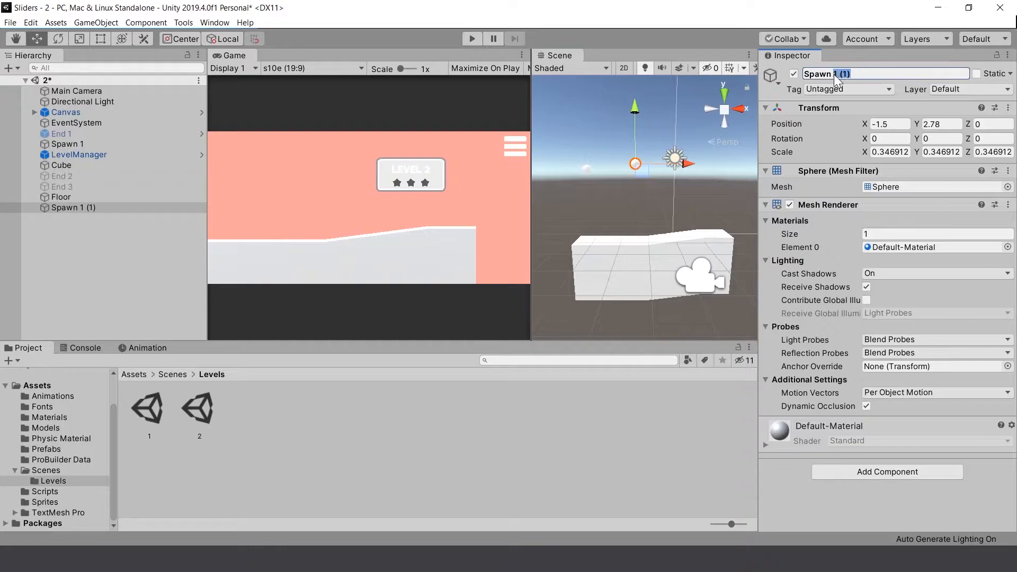
type("2")
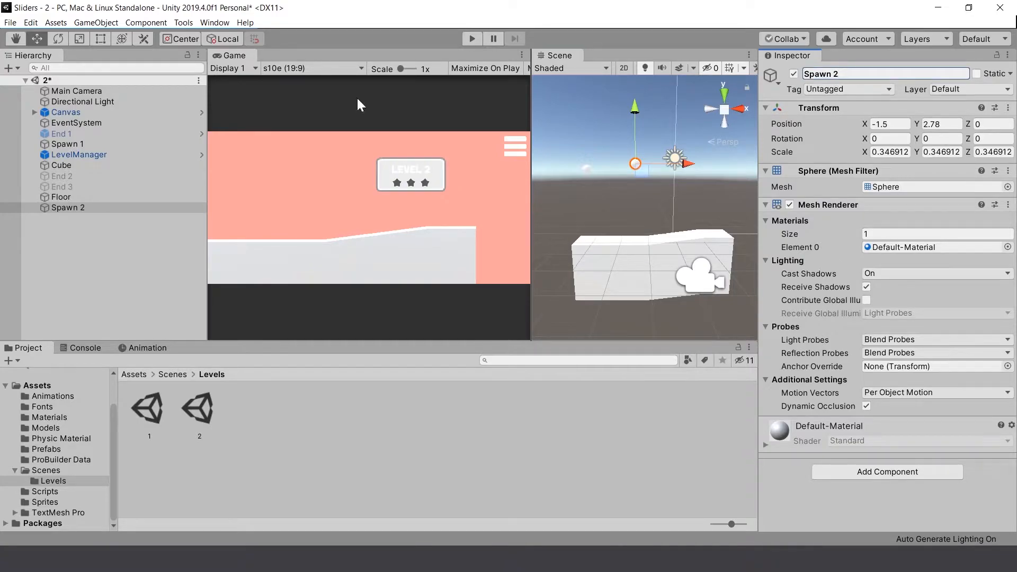
left_click(71, 178)
left_click(793, 74)
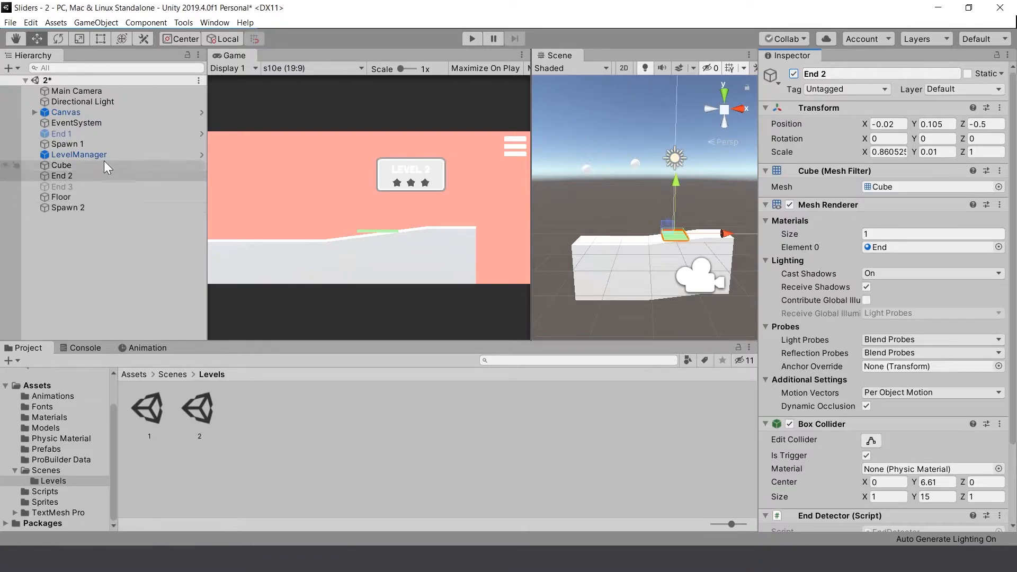
Step: Assign Spawn 2 as the spawn of stage Element 1 in the LevelManager
left_click(86, 155)
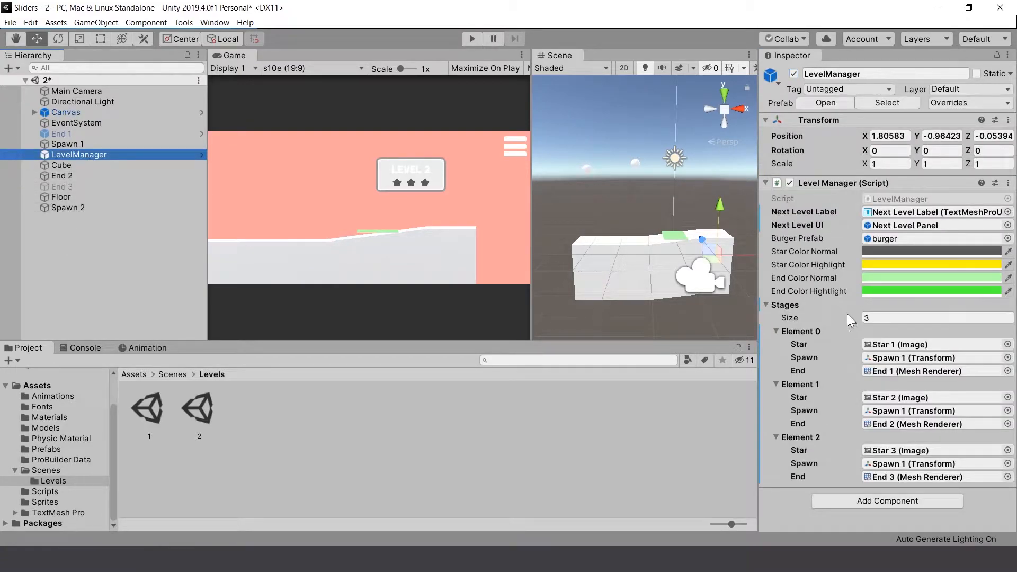
left_click_drag(69, 208, 910, 412)
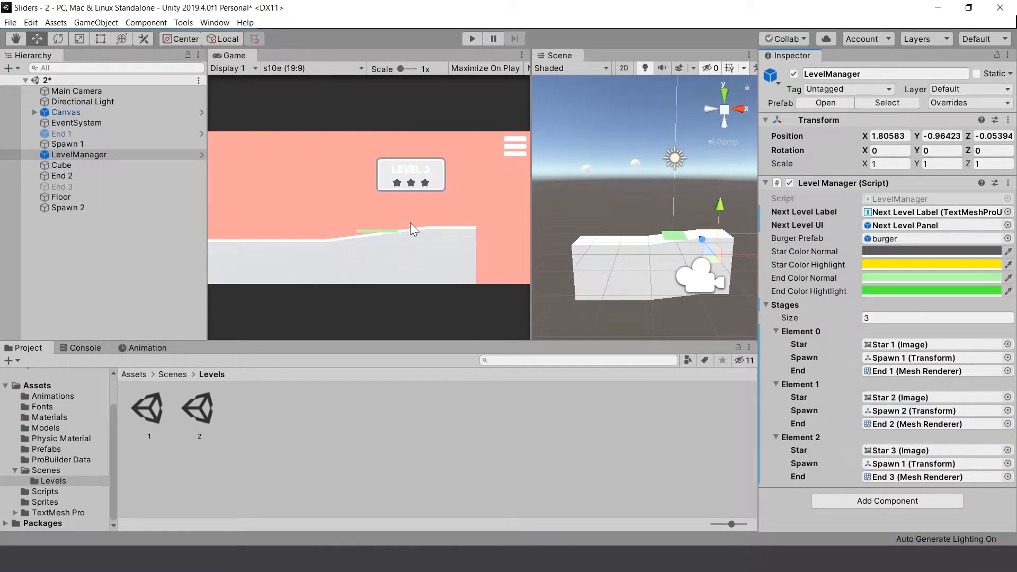
Step: Select the End 2 pad and adjust the divider so the Game and Scene views both show the platform's raised end
left_click_drag(674, 240, 720, 251, "alt")
right_click_drag(720, 251, 669, 250)
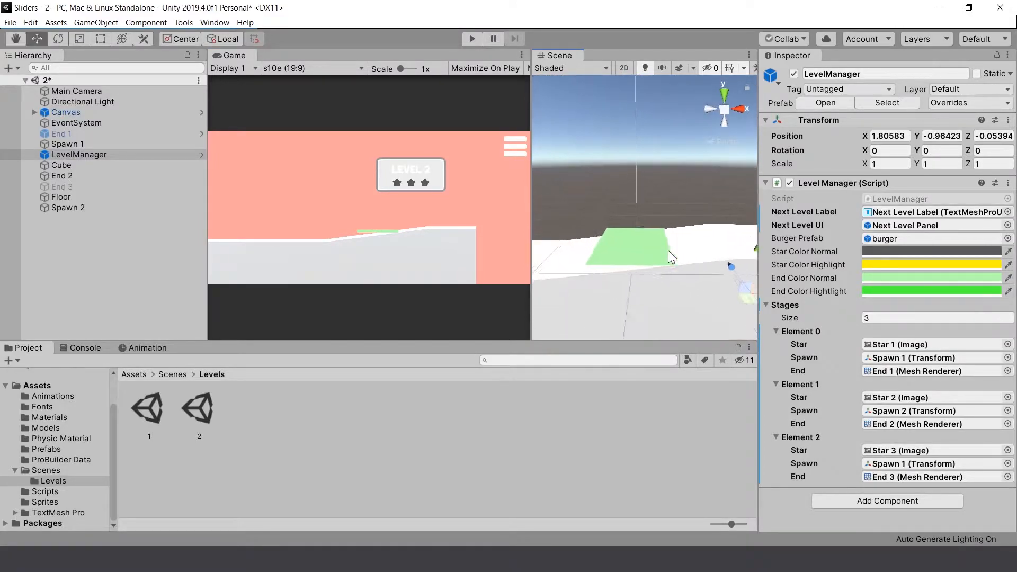
left_click(659, 252)
left_click_drag(532, 273, 624, 298)
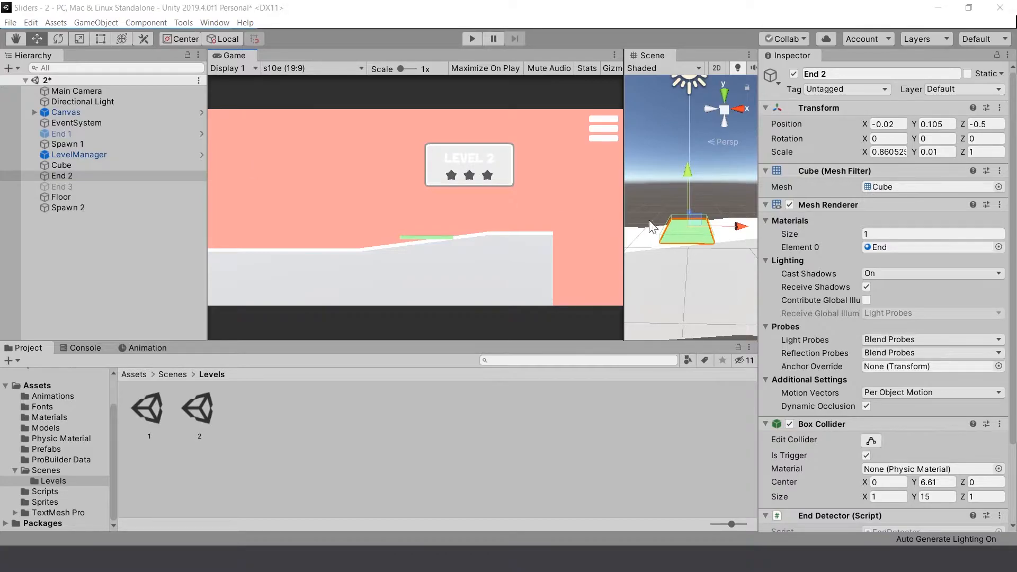
left_click(468, 219)
right_click_drag(672, 198, 688, 217)
middle_click_drag(702, 228, 662, 222)
left_click(613, 195)
left_click_drag(612, 195, 541, 196)
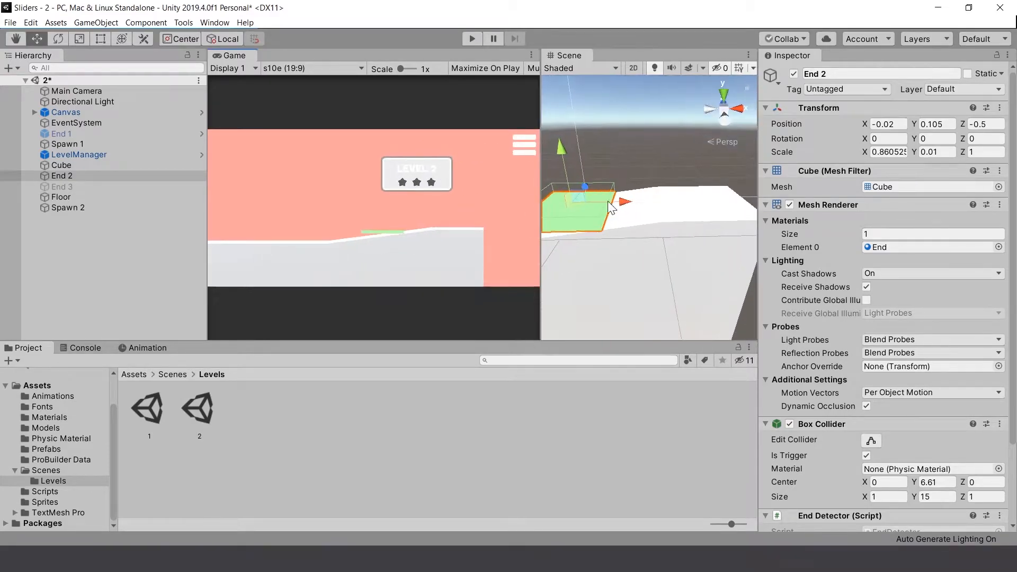
Step: Move the End 2 pad onto the platform's flat raised end with vertex snapping, at about X 1.603, Y 0.18
mouse_move(644, 208)
right_mouse_down()
mouse_move(599, 205)
mouse_move(642, 208)
right_mouse_up()
scroll(599, 206, "down", 4)
scroll(630, 215, "up", 4)
scroll(645, 205, "down", 4)
left_click_drag(644, 187, 732, 191)
left_click_drag(706, 146, 708, 123)
right_click_drag(708, 123, 602, 84)
key("v")
left_click_drag(634, 203, 636, 272)
right_click_drag(636, 272, 698, 299)
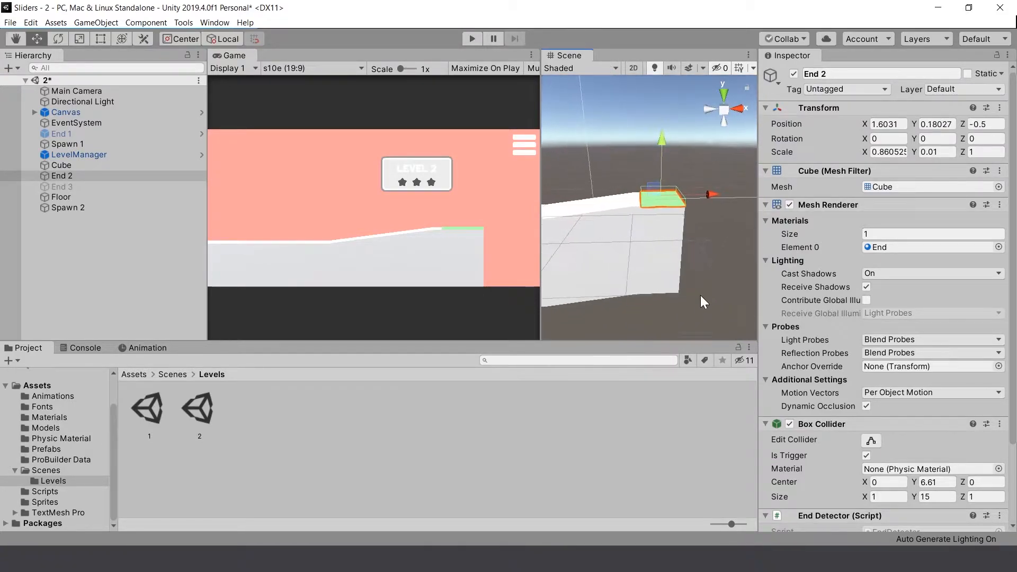
Step: Set the spawn of stage Element 1 in the LevelManager to Spawn 1
left_click(713, 271)
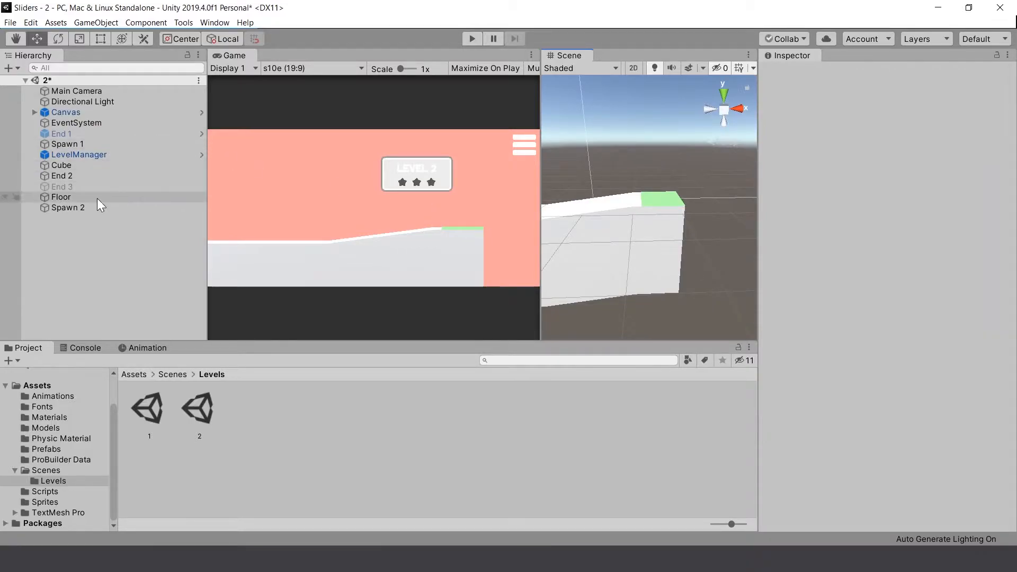
left_click(91, 157)
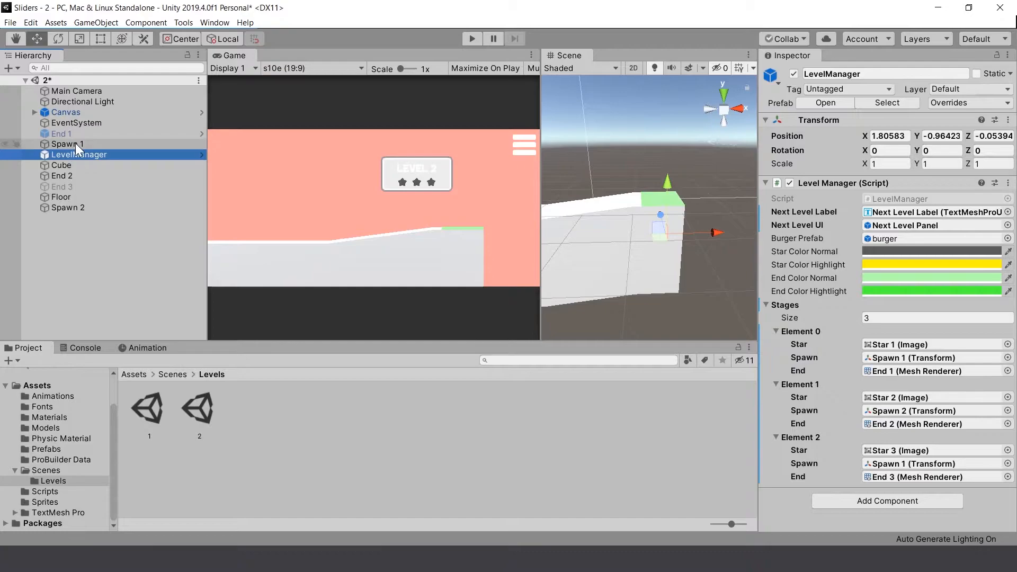
left_click_drag(68, 143, 895, 412)
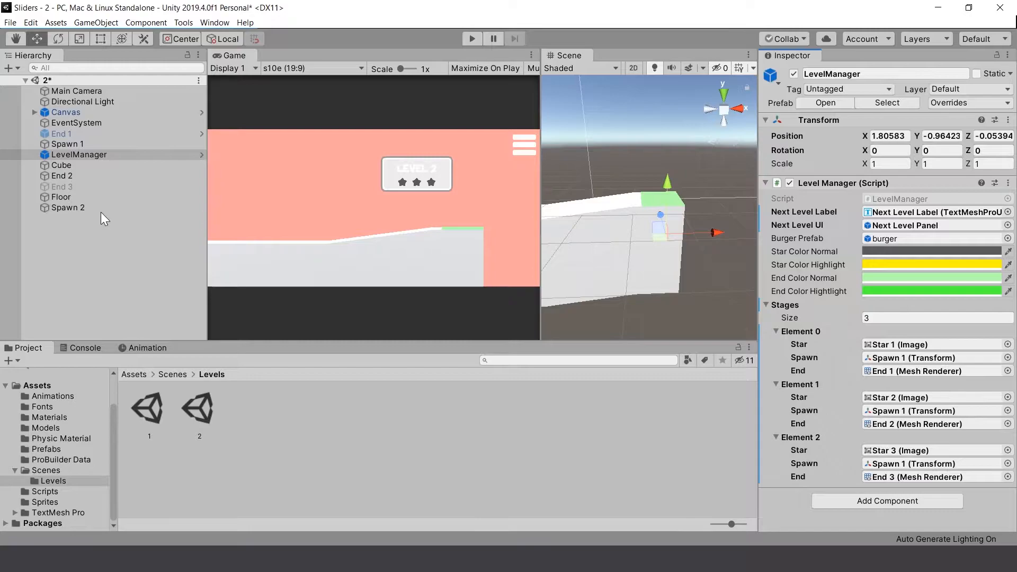
Step: Set stage Element 2 in the LevelManager to use Spawn 2 as its spawn and End 2 as its end
left_click_drag(65, 208, 890, 465)
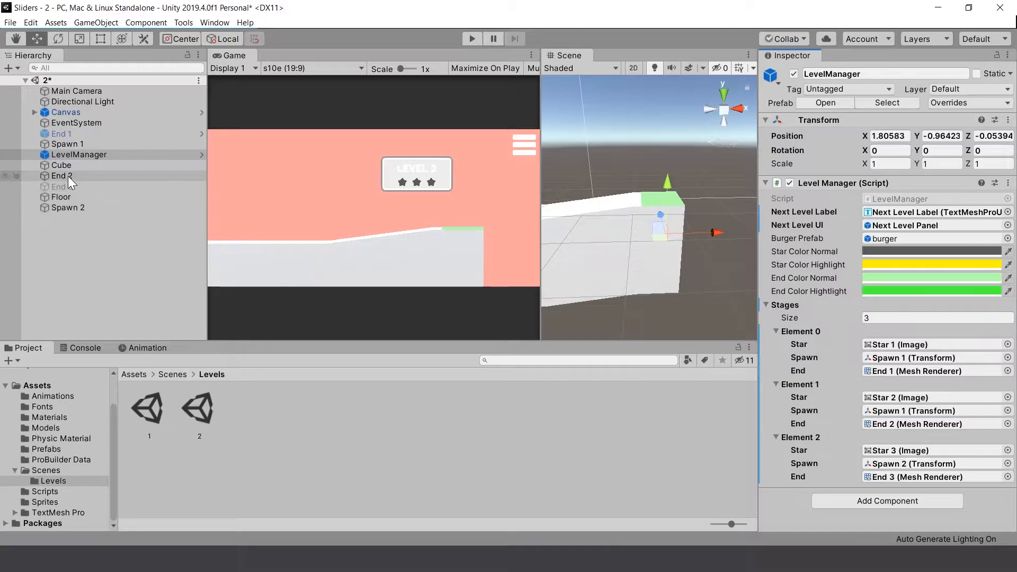
left_click_drag(66, 176, 902, 476)
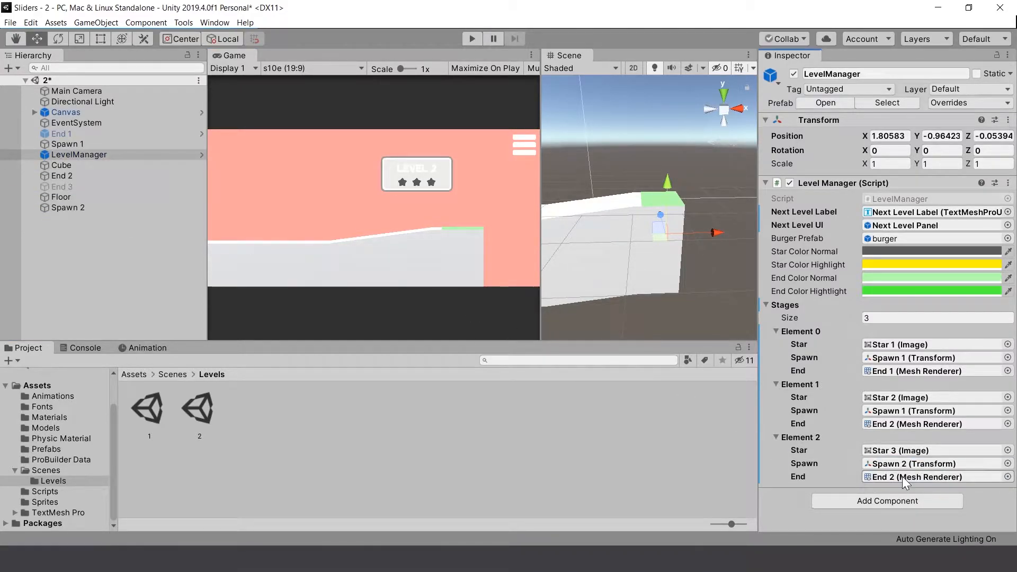
Step: Delete the inactive End 3 pad from the scene
left_click(53, 186)
scroll(882, 329, "down", 3)
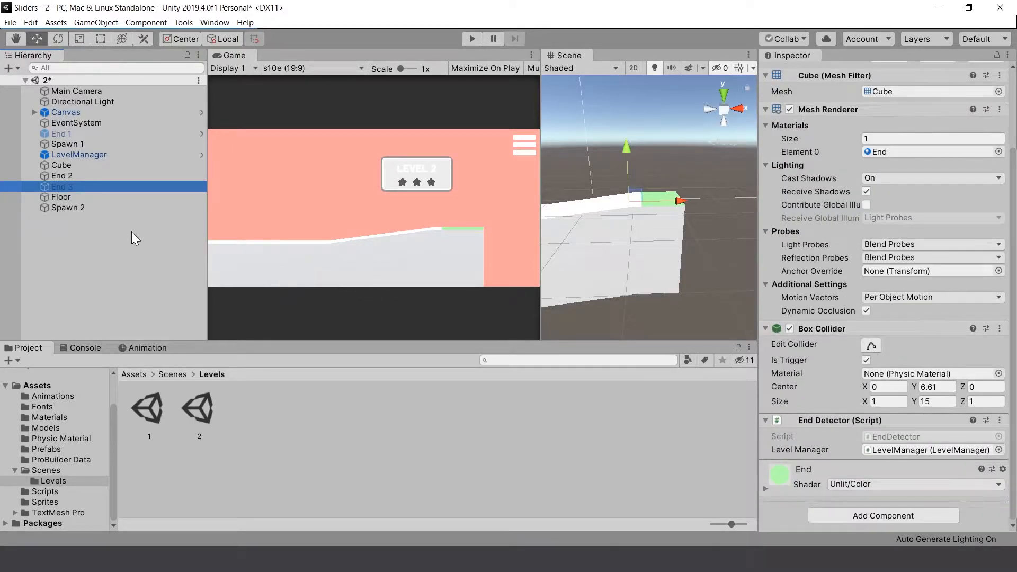
key("Delete")
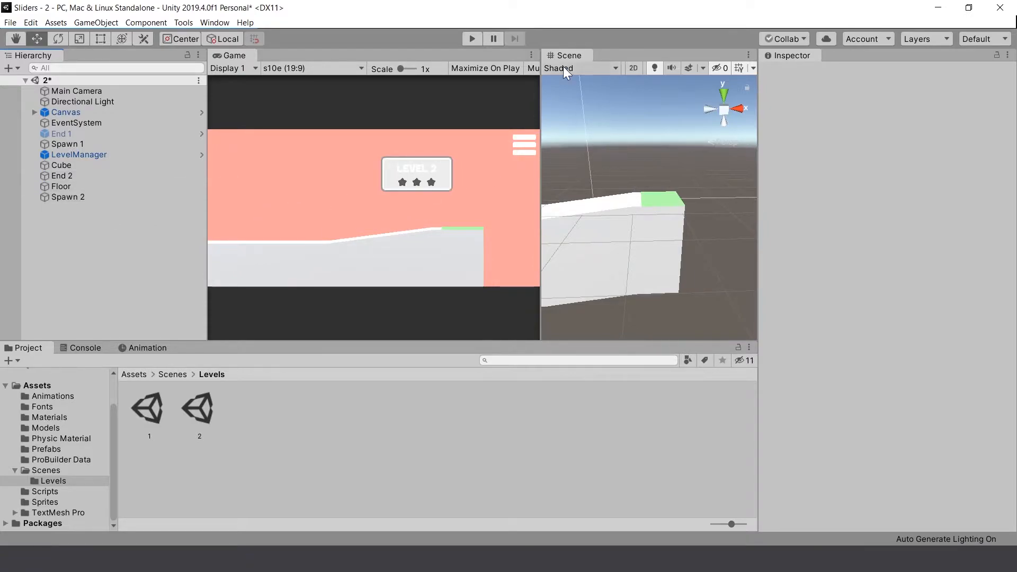
Step: Dock the Scene view together with the Game view, show the Game view and save the level 2 scene
left_click_drag(570, 55, 276, 49)
left_click(234, 55)
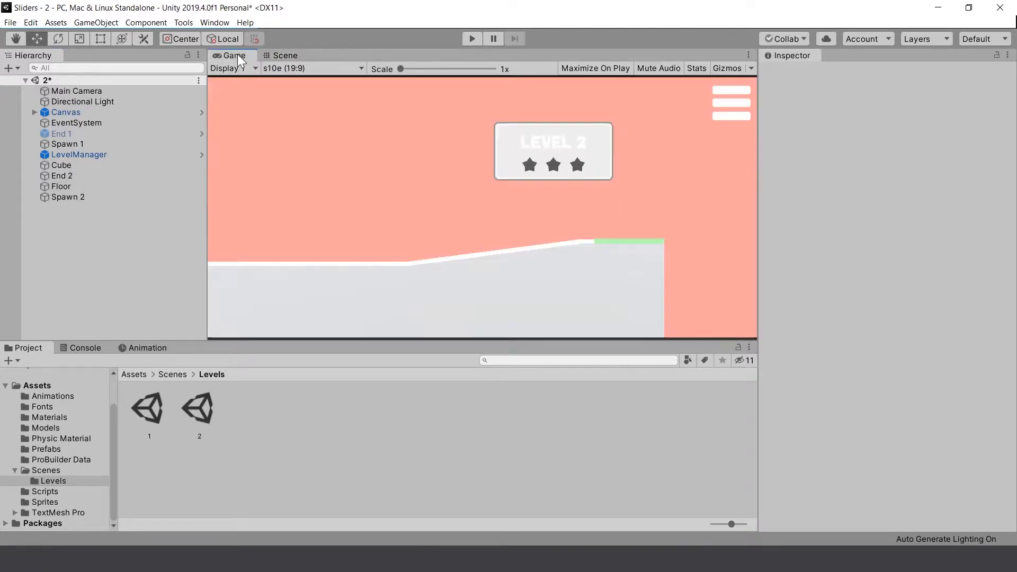
left_click(10, 22)
left_click(30, 67)
Step: Play-test level 2 by launching the burger up the slope, and leave play mode
left_click(468, 38)
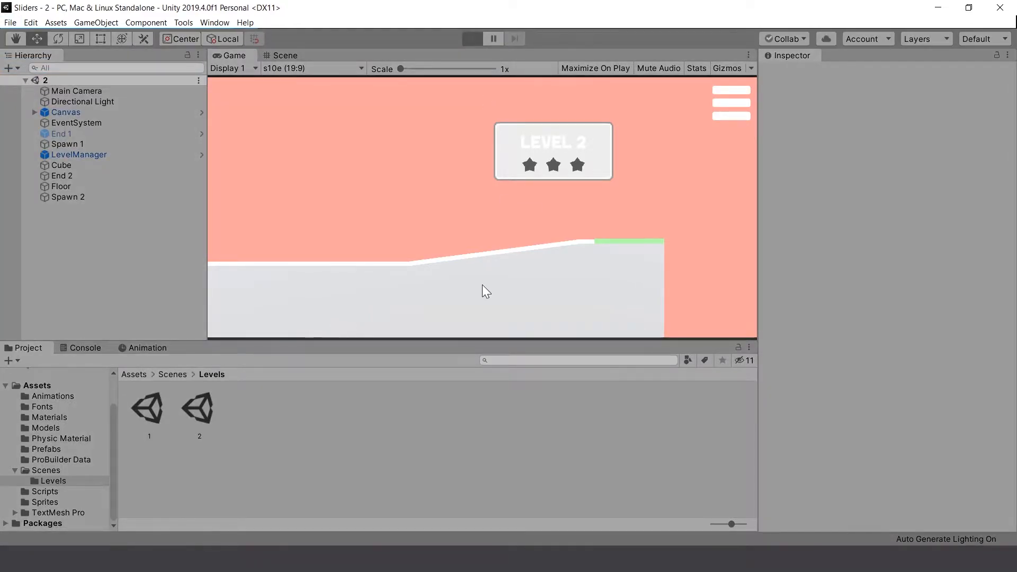
left_click_drag(405, 228, 325, 229)
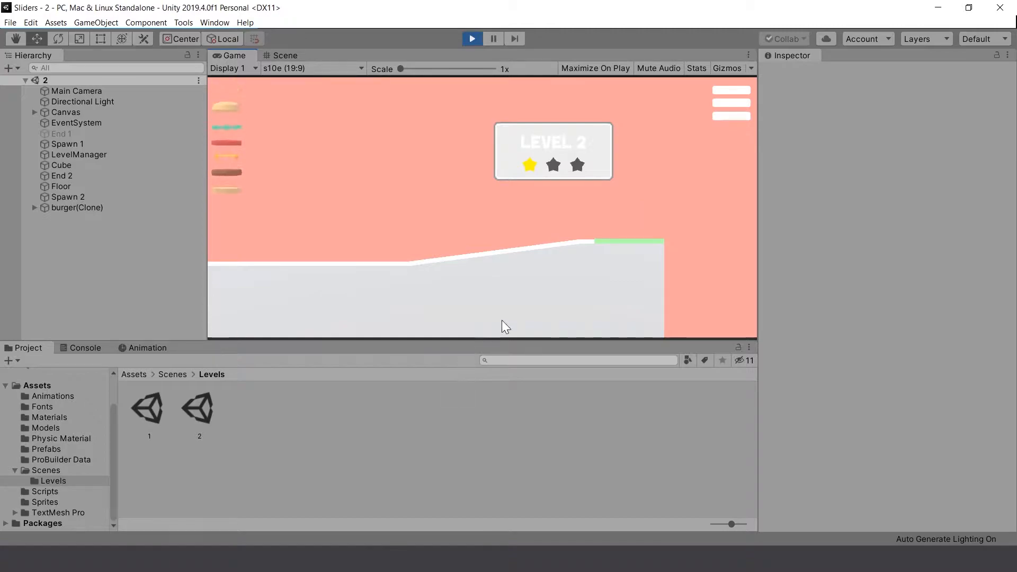
left_click_drag(665, 235, 54, 223)
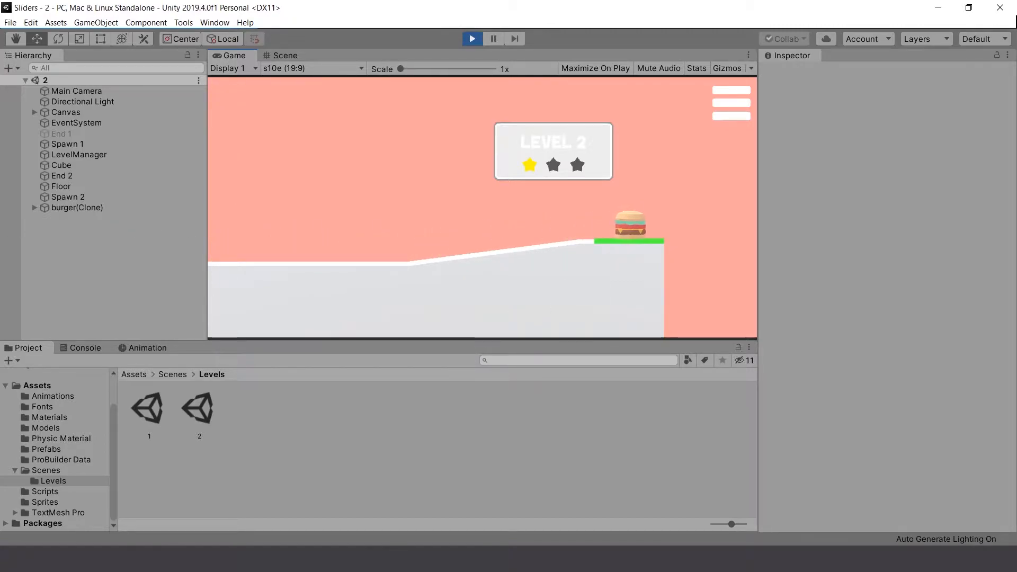
left_click(474, 40)
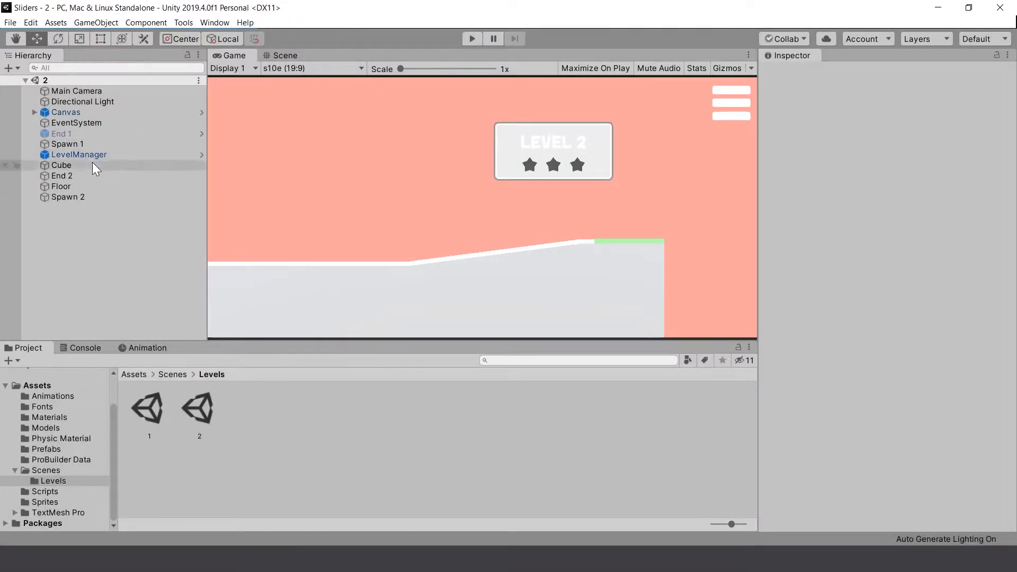
Step: Set the Max Power of the burger prefab's Burger Controller to 14
left_click(46, 450)
left_click(157, 416)
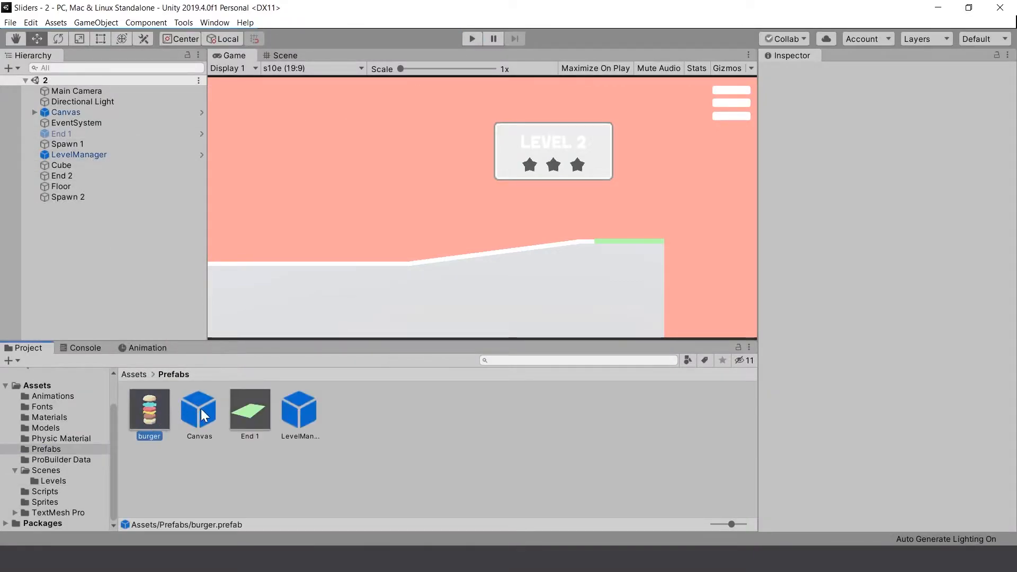
scroll(901, 330, "down", 10)
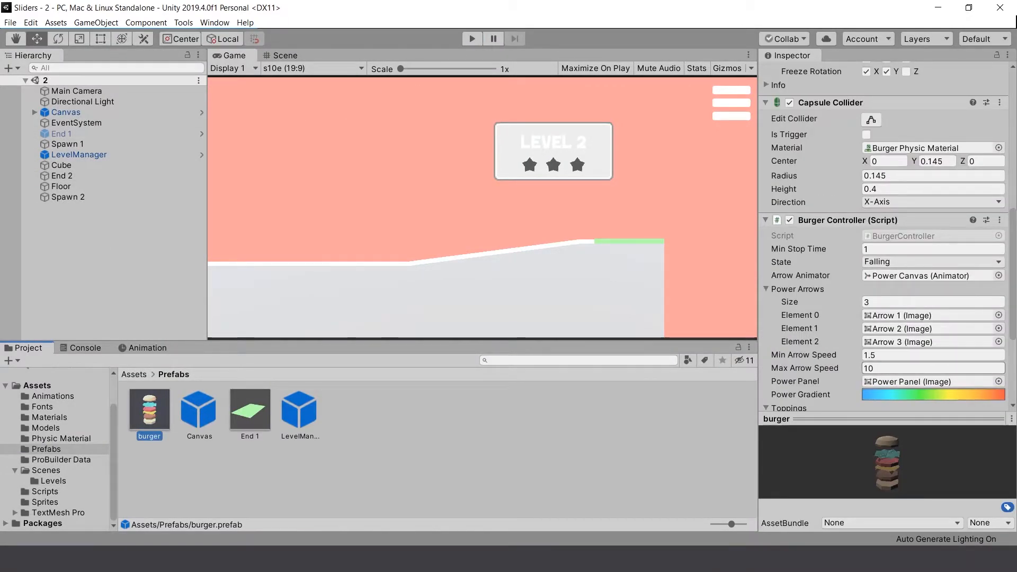
scroll(901, 353, "down", 5)
left_click(809, 389)
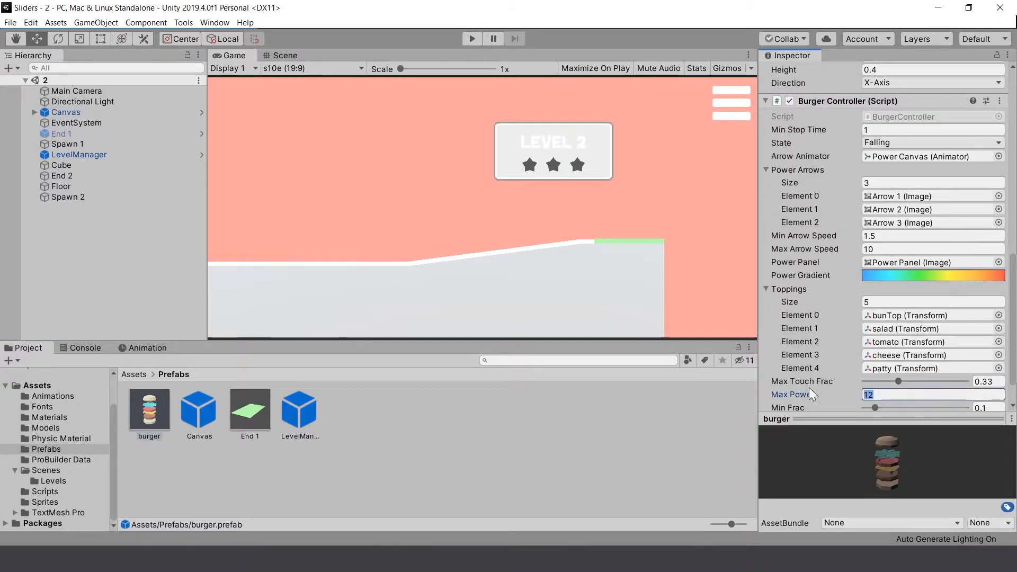
type("14")
Step: Play-test level 2 with the new burger power, launching the burger from the first spawn, and leave play mode
left_click(480, 40)
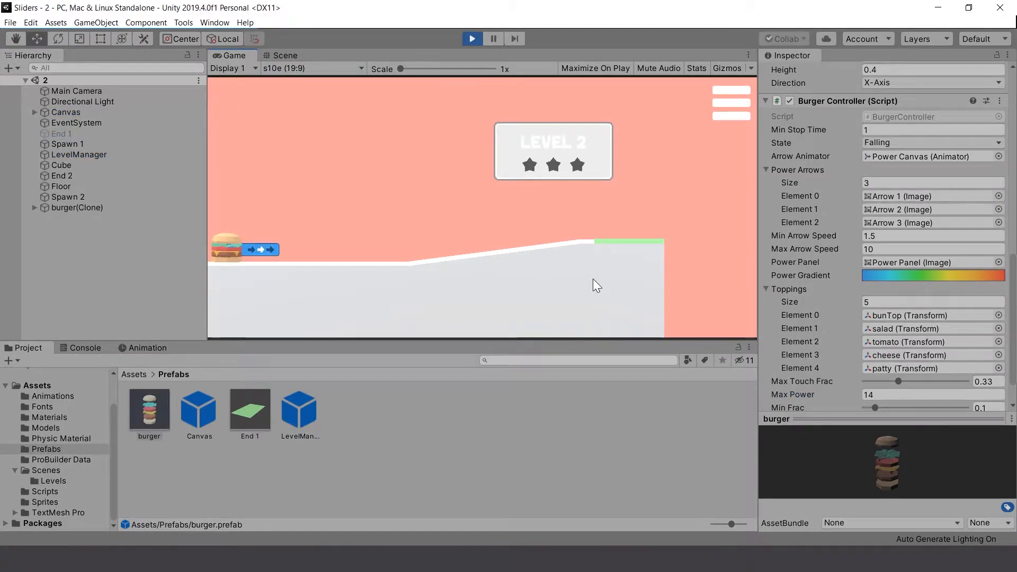
left_click_drag(668, 192, 176, 200)
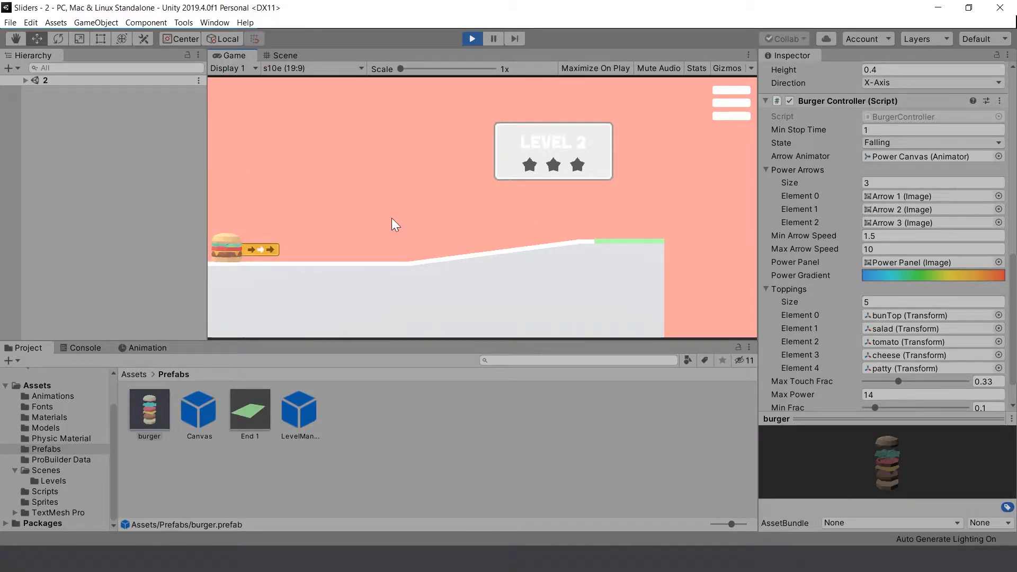
left_click_drag(392, 217, 391, 219)
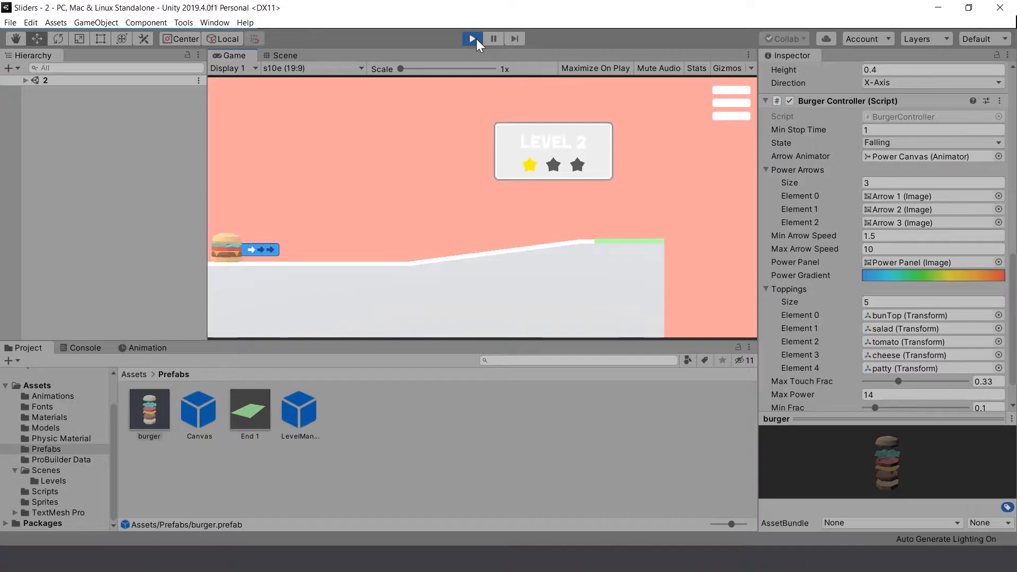
left_click(475, 39)
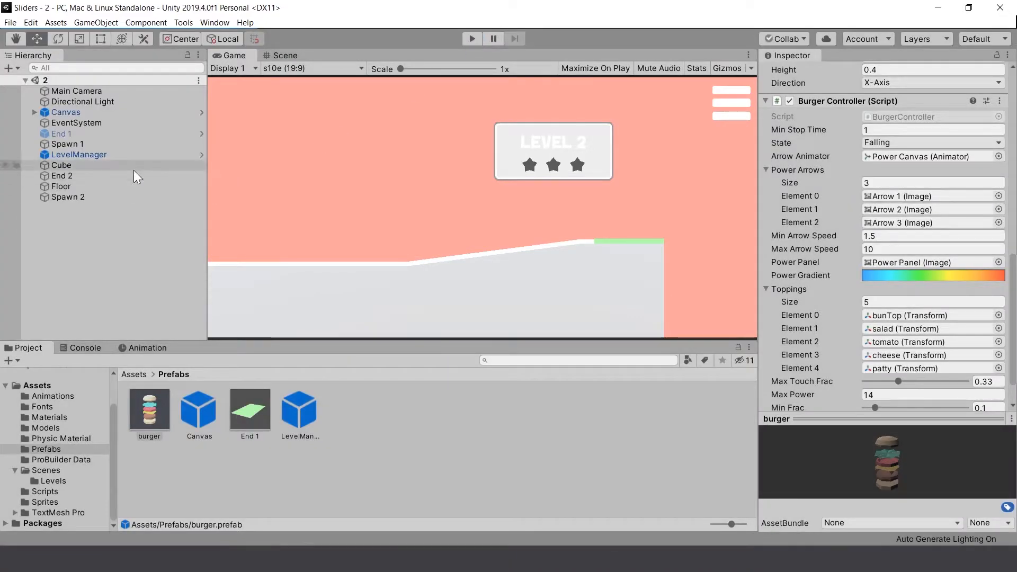
Step: Deactivate the End 2 pad, activate the End 1 pad and save the scene
left_click(98, 155)
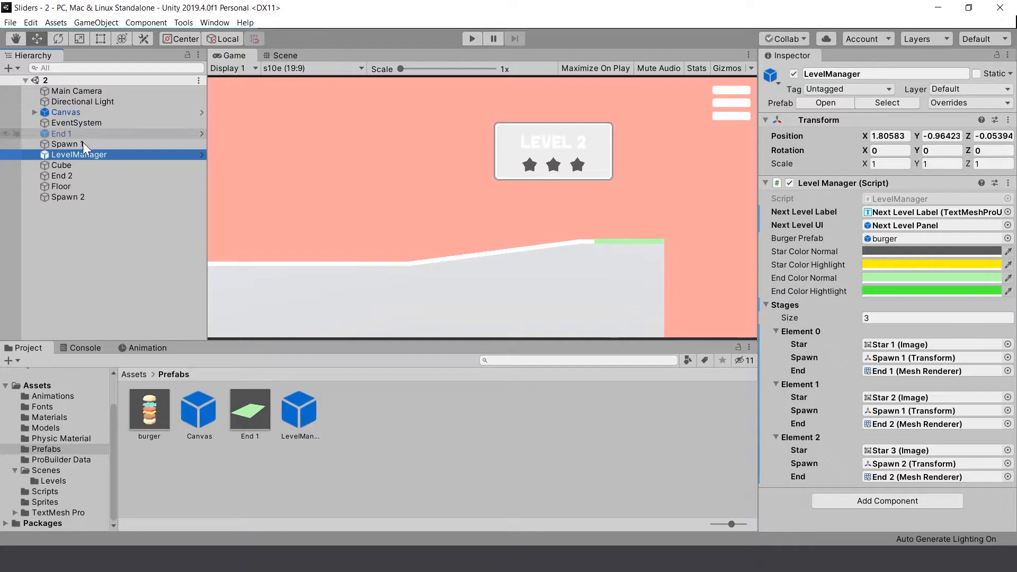
left_click(79, 176)
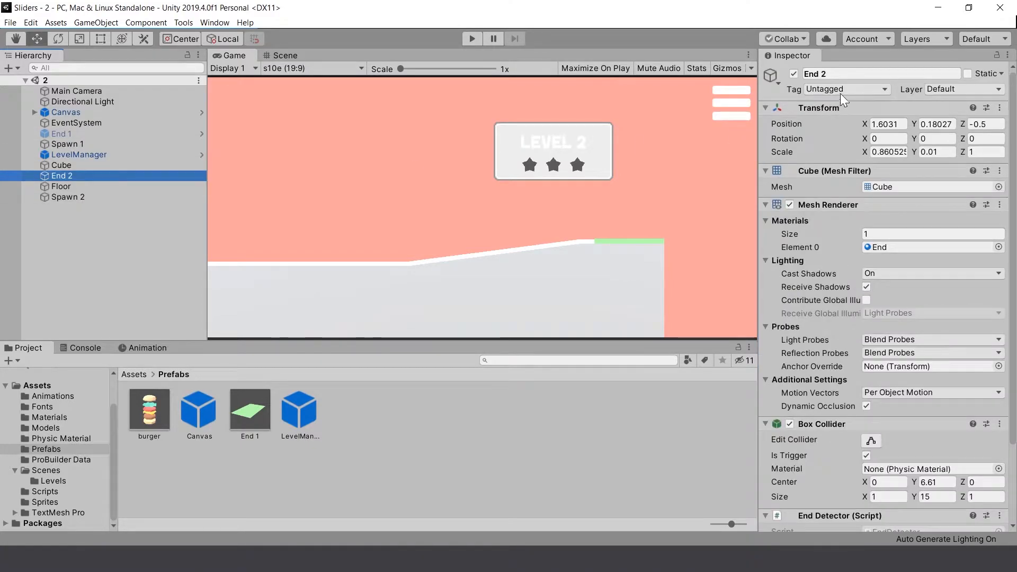
left_click(793, 73)
left_click(80, 133)
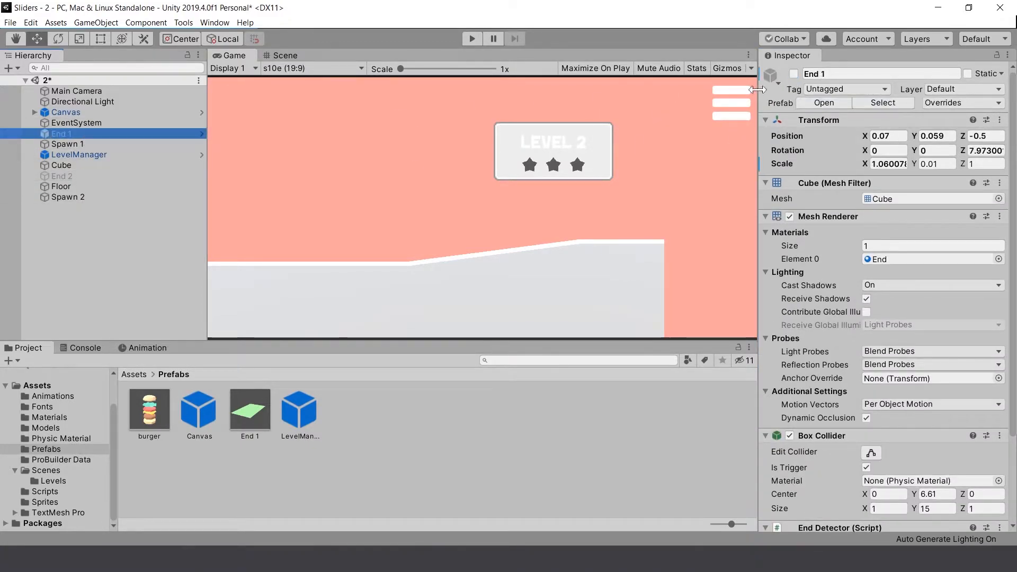
left_click(793, 74)
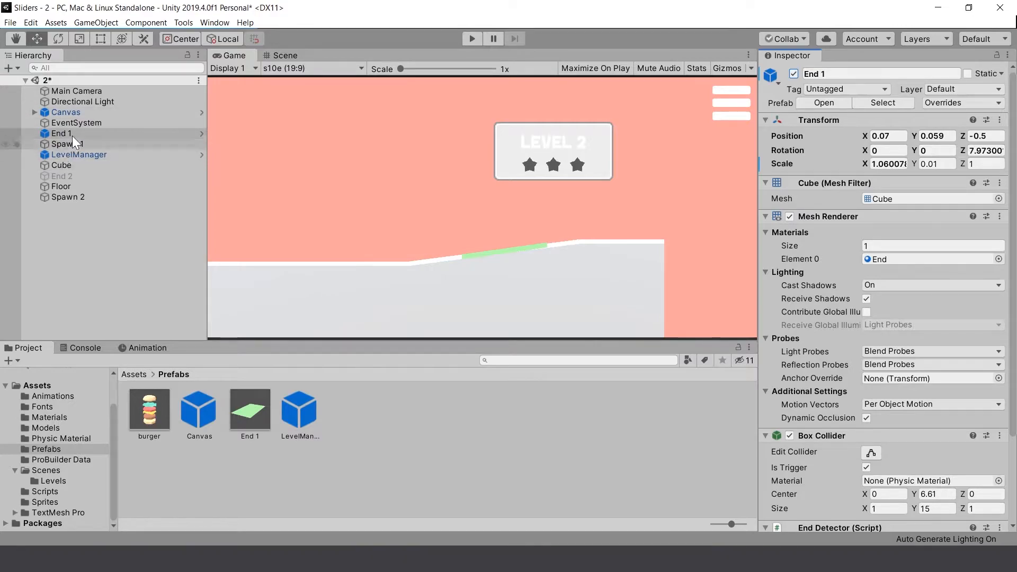
left_click(69, 176)
left_click(161, 241)
left_click(10, 22)
left_click(35, 66)
Step: Play level 2 through all three of its stages to test them, and leave play mode
left_click(472, 39)
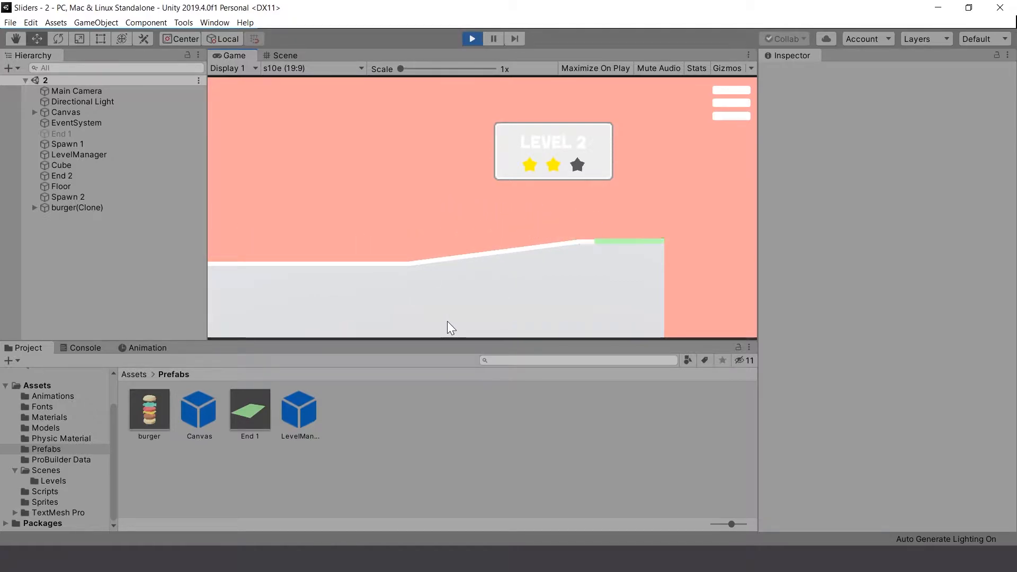
left_click(481, 210)
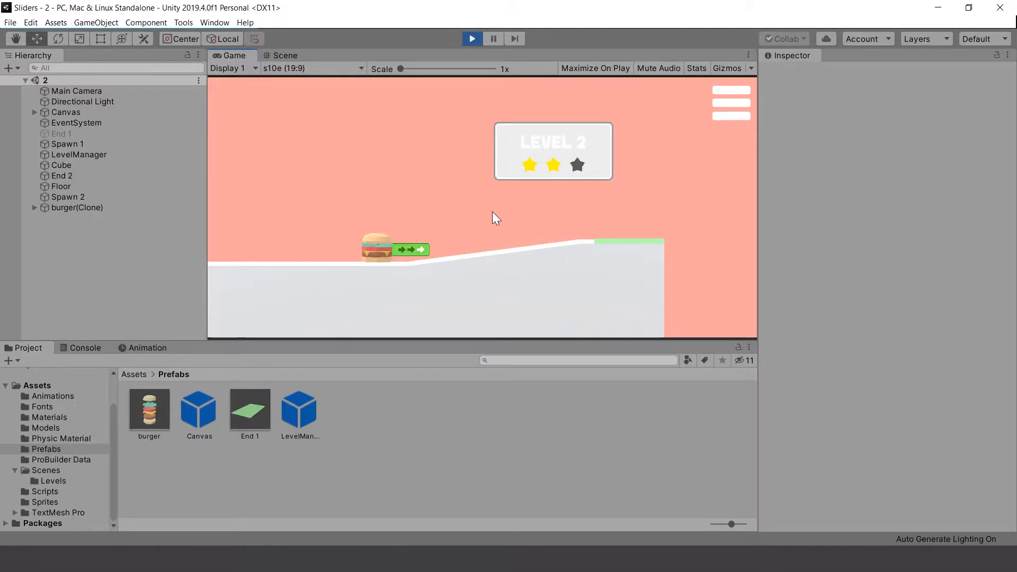
left_click(455, 212)
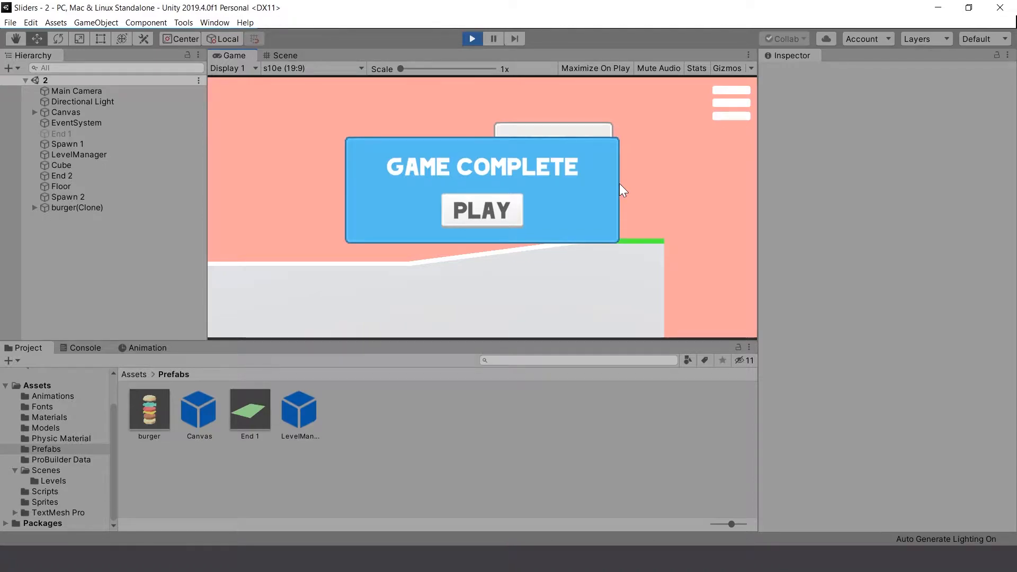
left_click(472, 39)
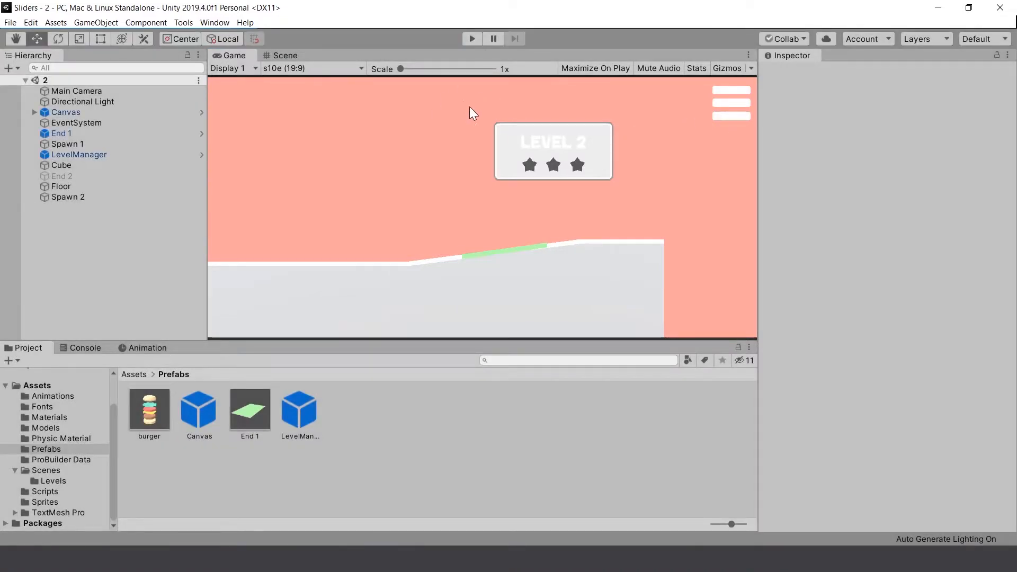
Step: Save level 2, and save a copy of the scene as 3 in the Levels folder
left_click(10, 22)
left_click(27, 67)
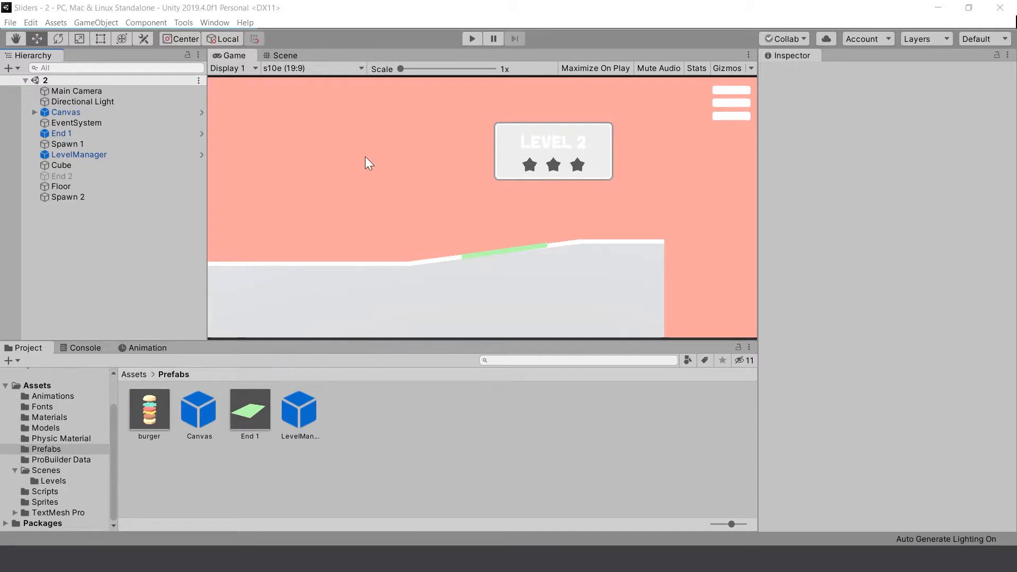
left_click(11, 24)
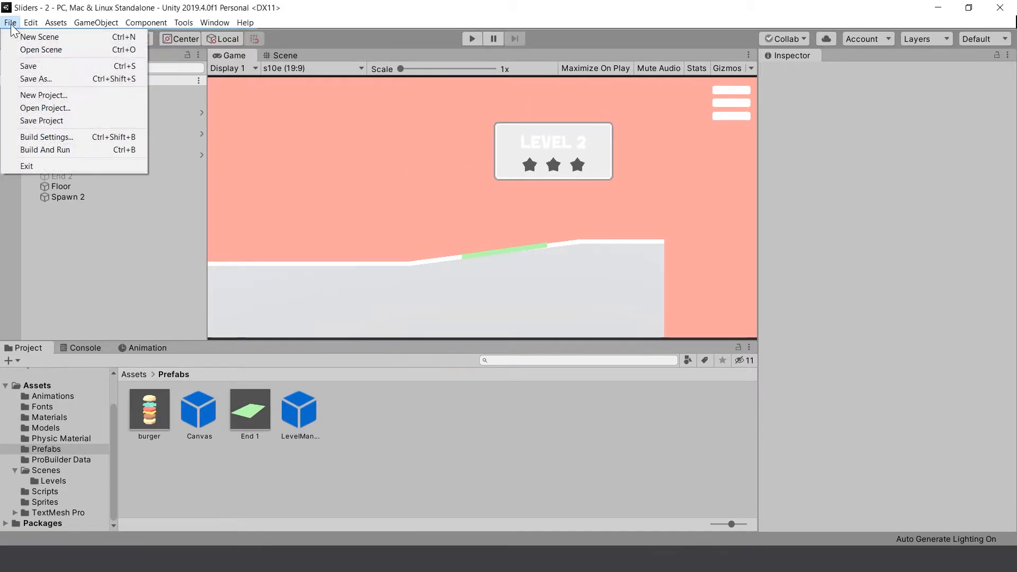
left_click(46, 78)
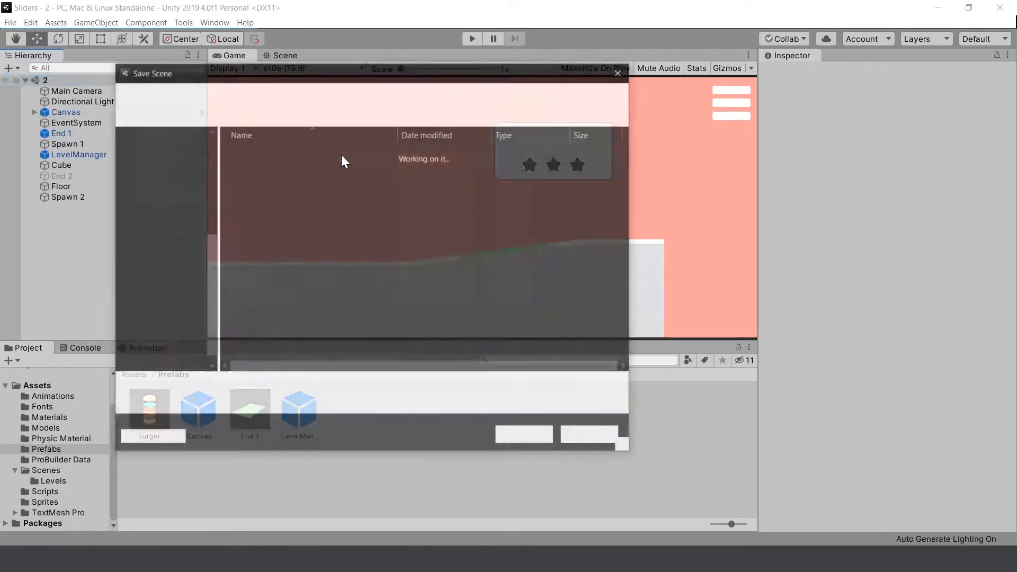
double_click(267, 253)
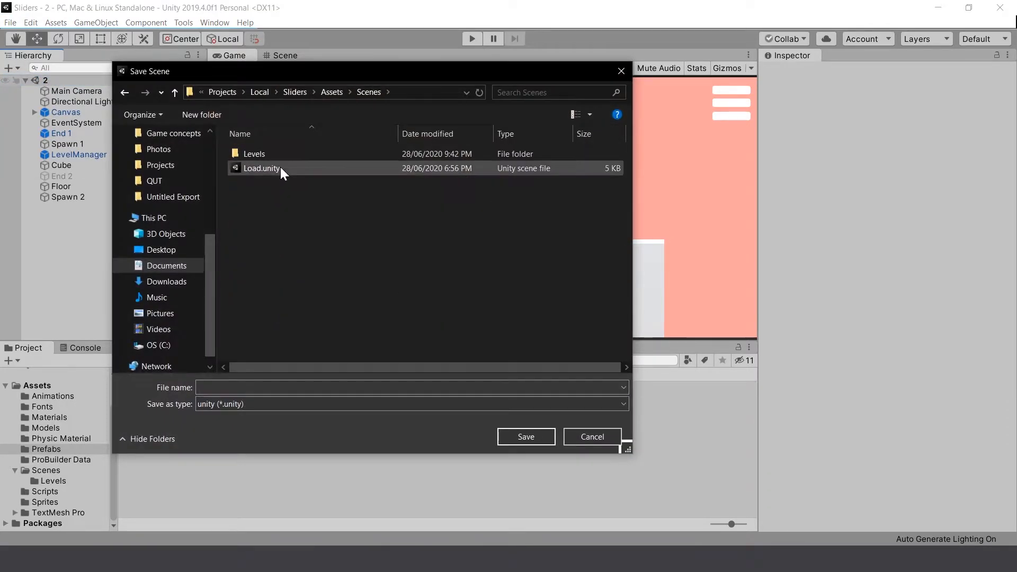
double_click(279, 157)
left_click(227, 384)
type("3")
left_click(513, 441)
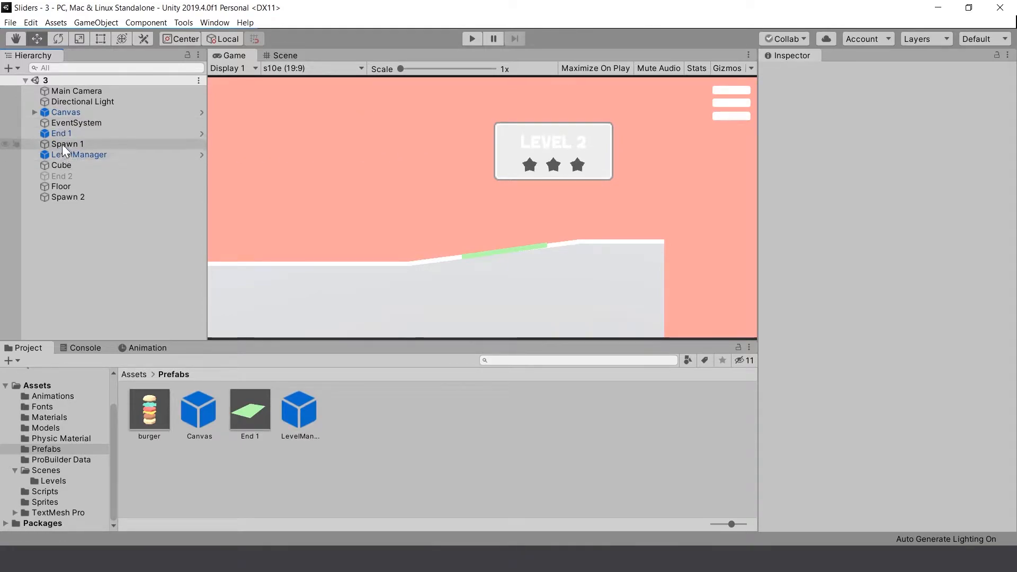
Step: Change the Level Panel's title text to Level 3 and save the scene
left_click(35, 112)
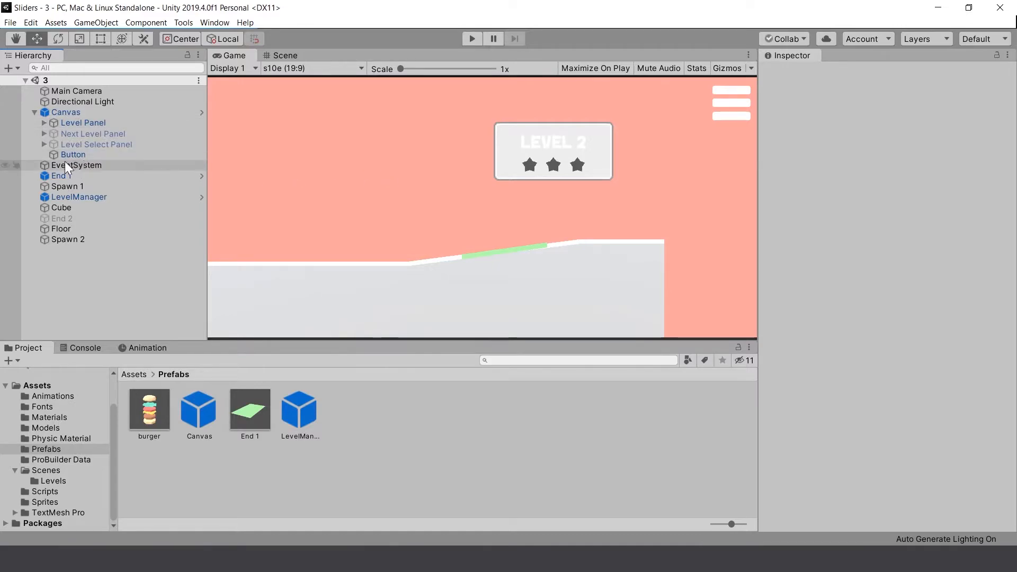
left_click(81, 124)
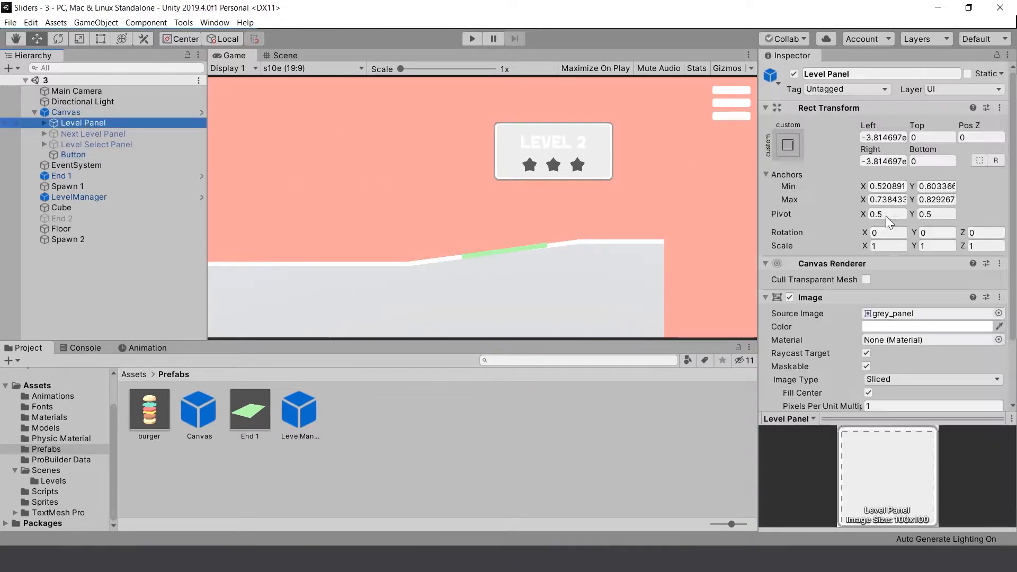
left_click(44, 122)
left_click(92, 134)
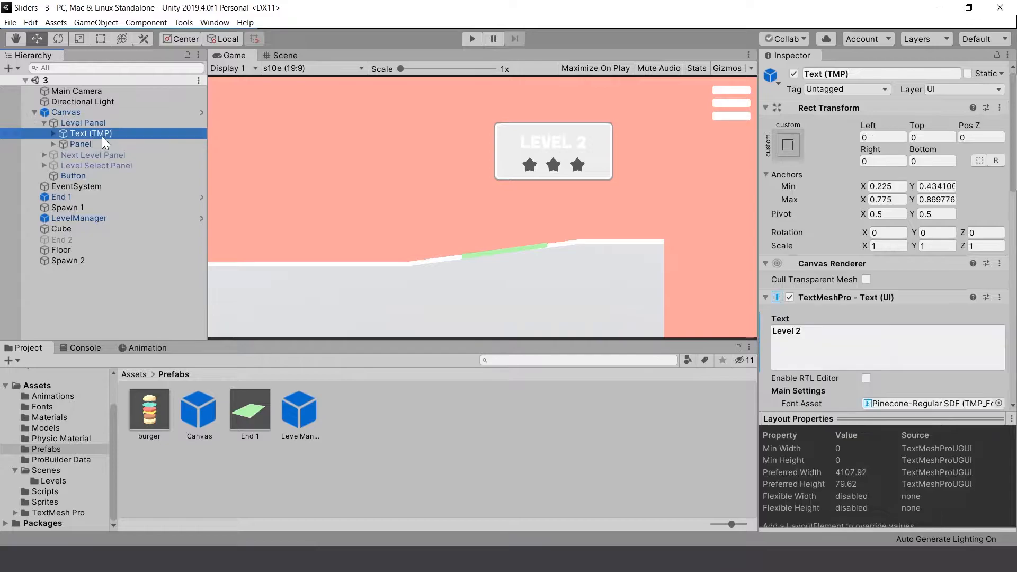
left_click(799, 331)
type("3")
left_click(102, 299)
left_click(11, 22)
left_click(30, 66)
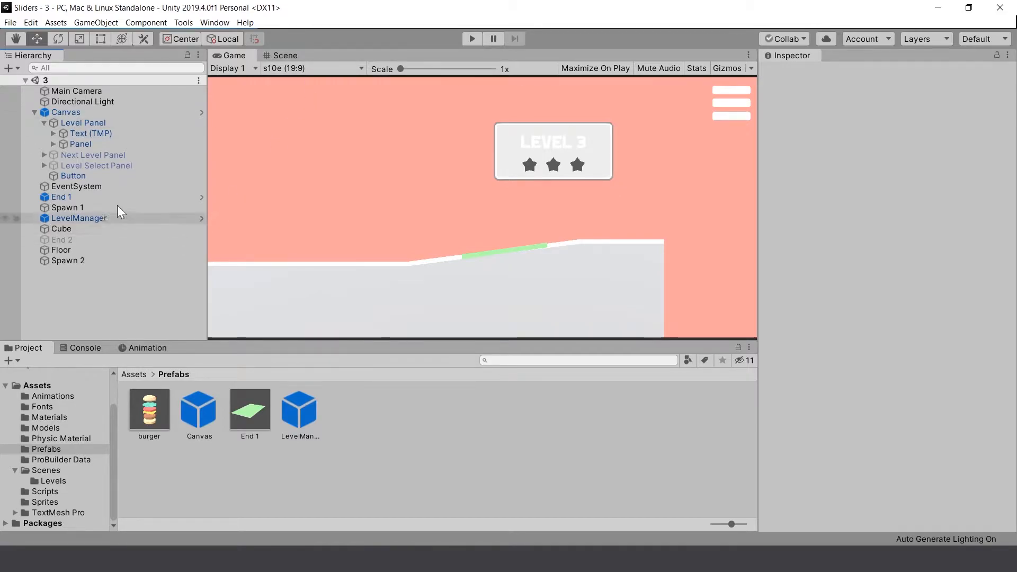
left_click(85, 218)
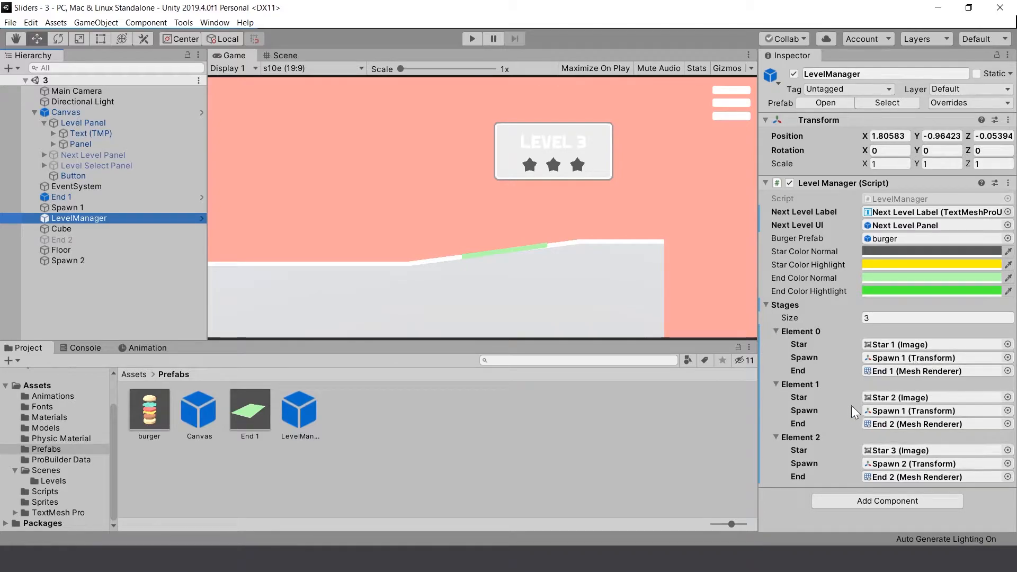
left_click(116, 329)
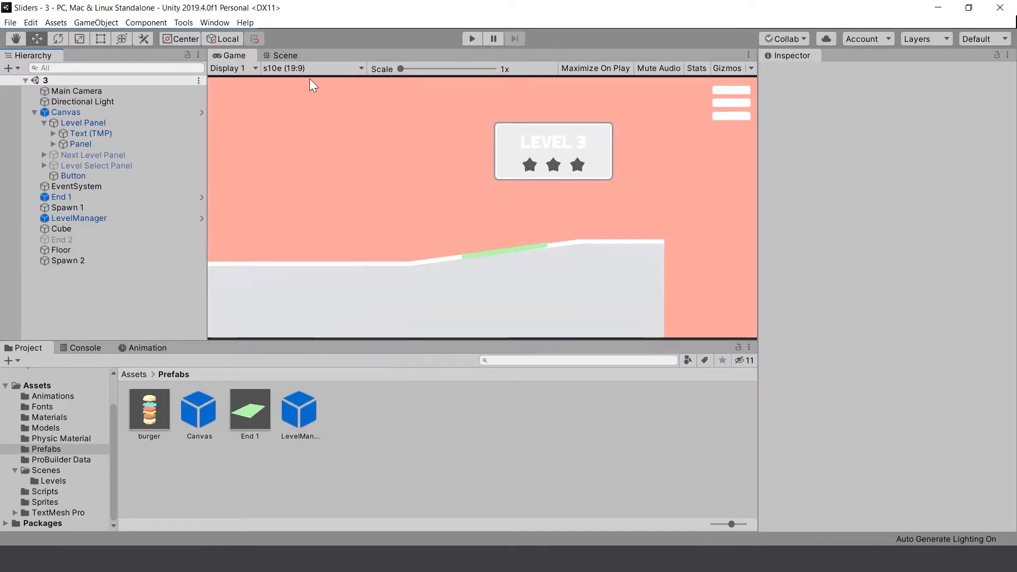
Step: Try deleting the Cube terrain block from the level 3 scene, and undo the deletion
left_click(290, 55)
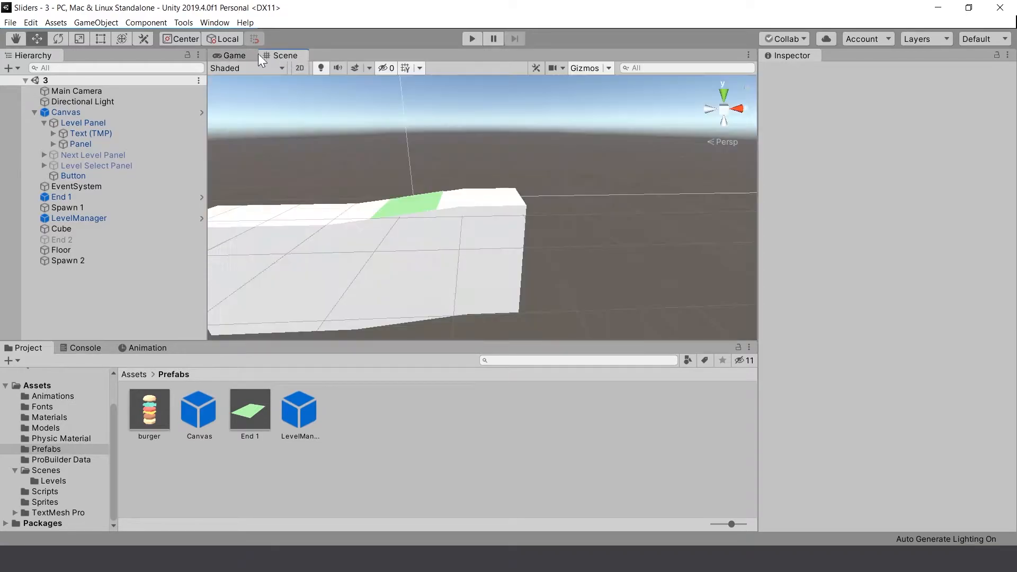
left_click(245, 55)
left_click(284, 54)
left_click(466, 293)
scroll(583, 236, "down", 3)
scroll(535, 238, "down", 1)
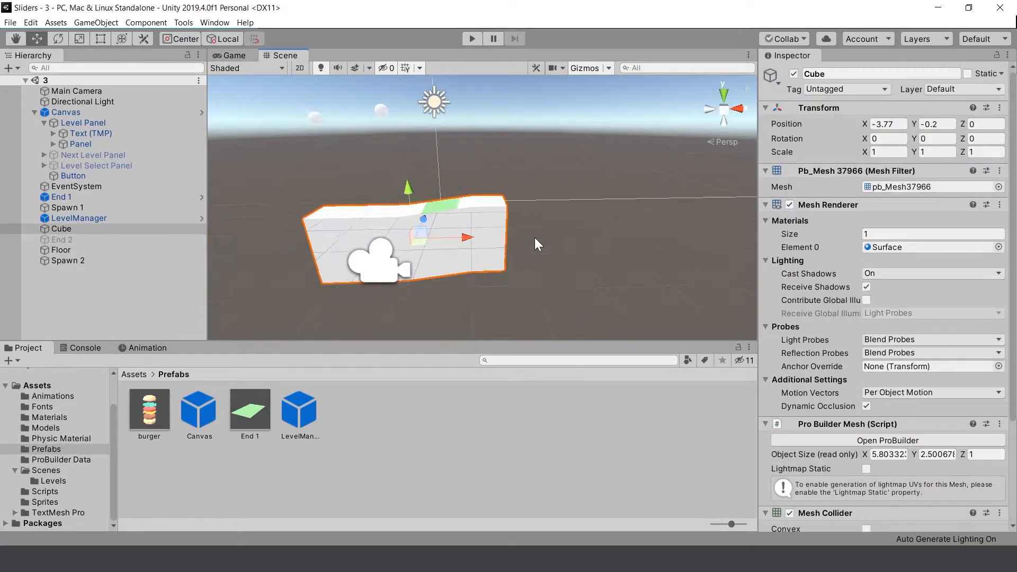
key("Delete")
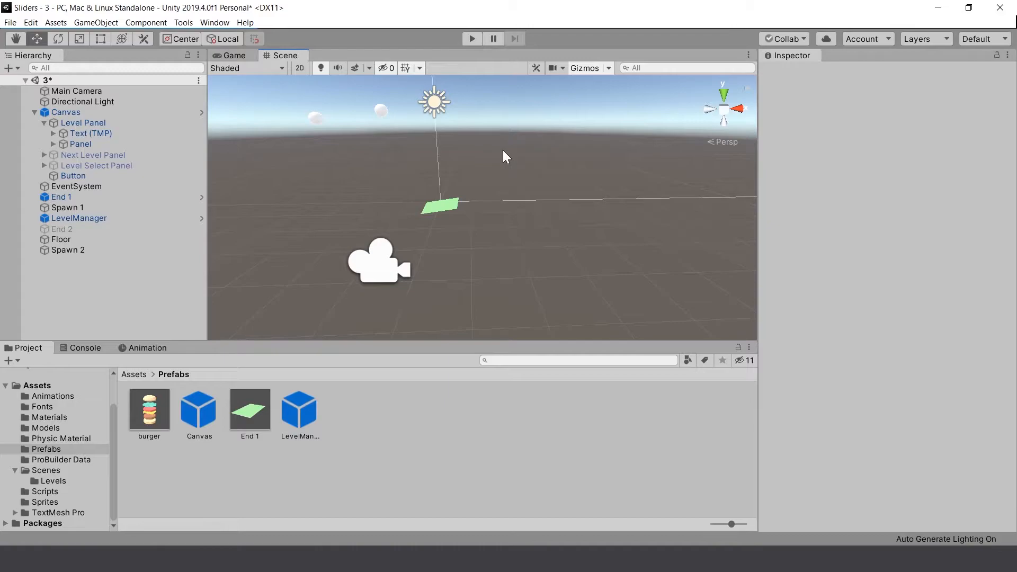
key("ctrl+z")
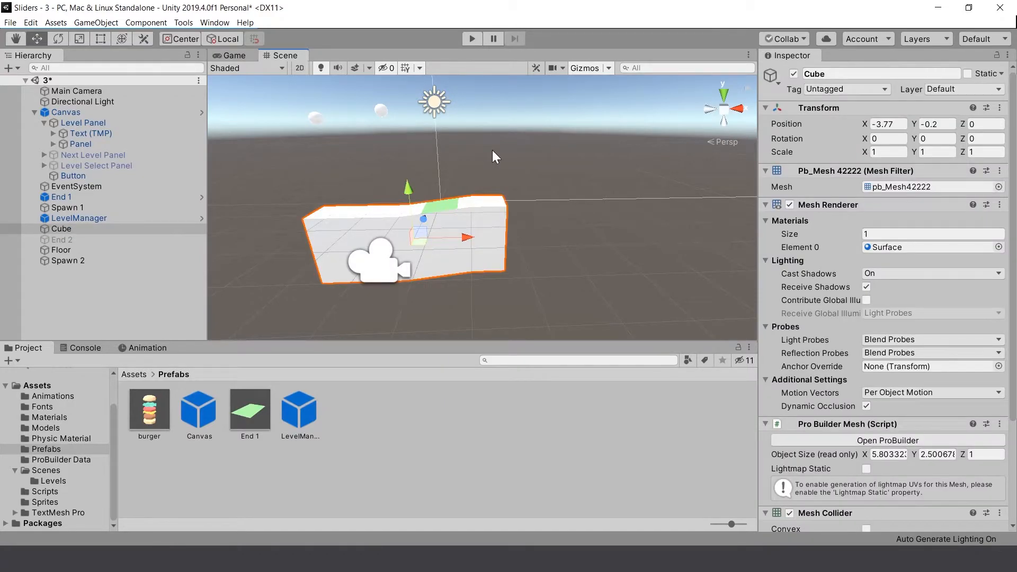
Step: Dock the Scene view side by side with the Game view and widen it to about half the area
scroll(459, 222, "up", 4)
scroll(456, 237, "down", 2)
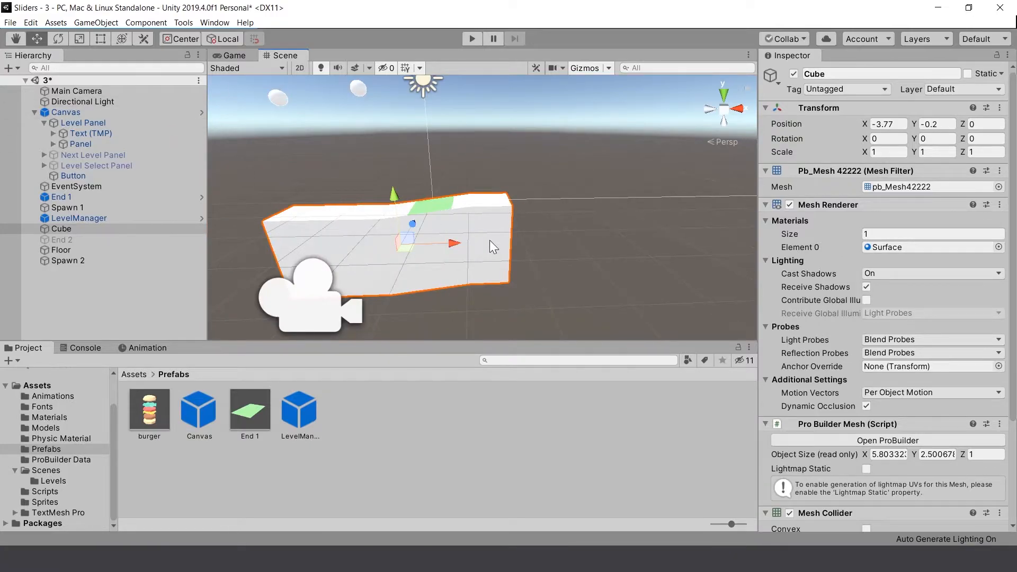
middle_click_drag(406, 172, 406, 194)
scroll(440, 246, "up", 4)
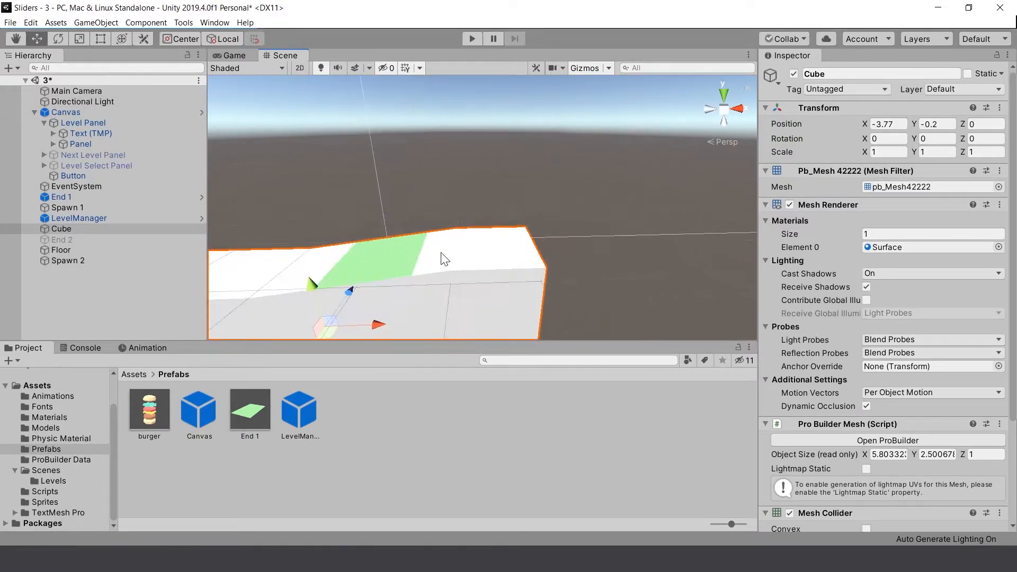
middle_click_drag(440, 247, 459, 214)
left_click_drag(296, 53, 656, 207)
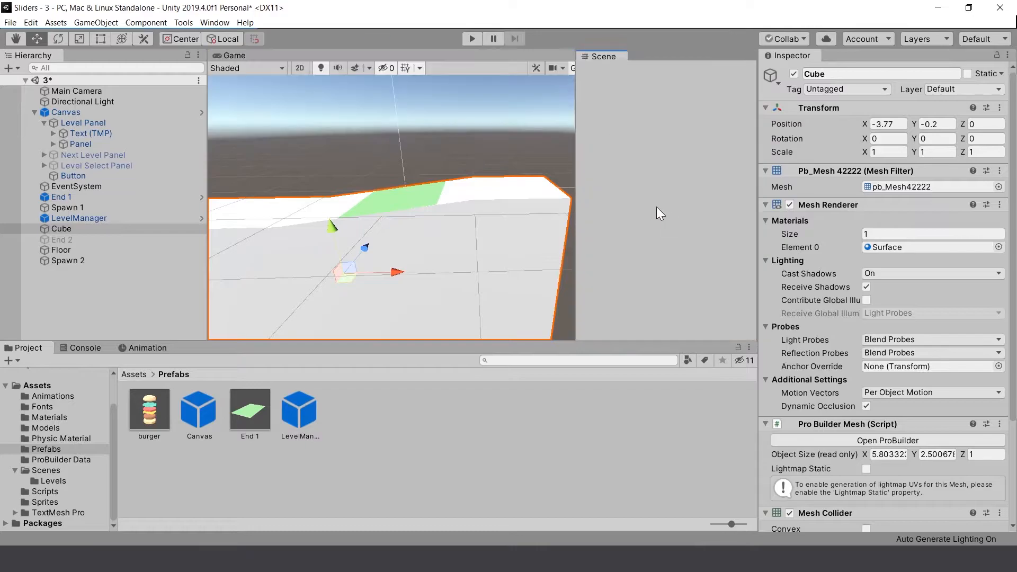
left_click_drag(575, 163, 465, 164)
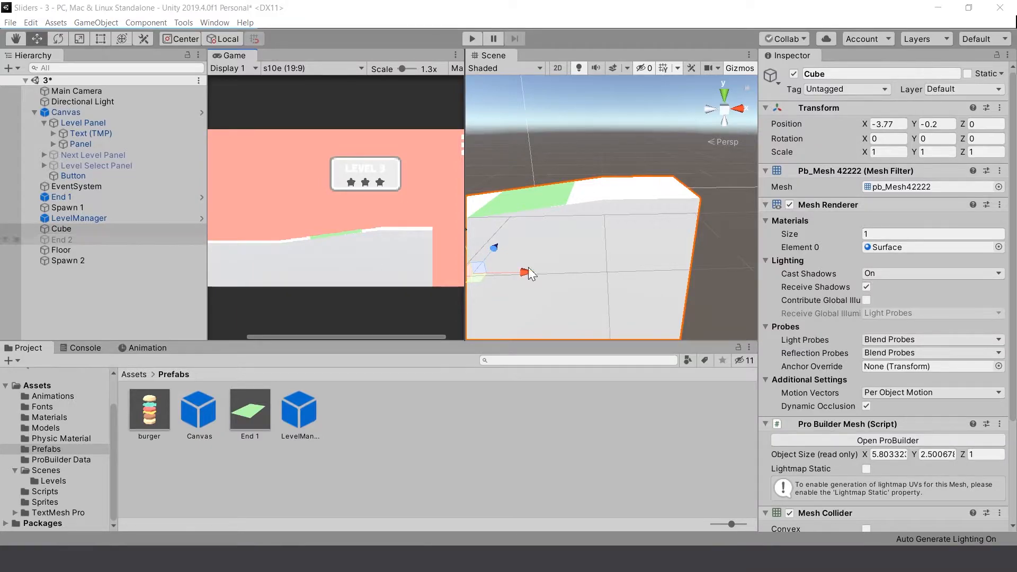
Step: Move the Cube block slightly along X to a position of -3.69
scroll(622, 256, "down", 5)
scroll(587, 247, "down", 3)
left_click_drag(592, 237, 591, 244)
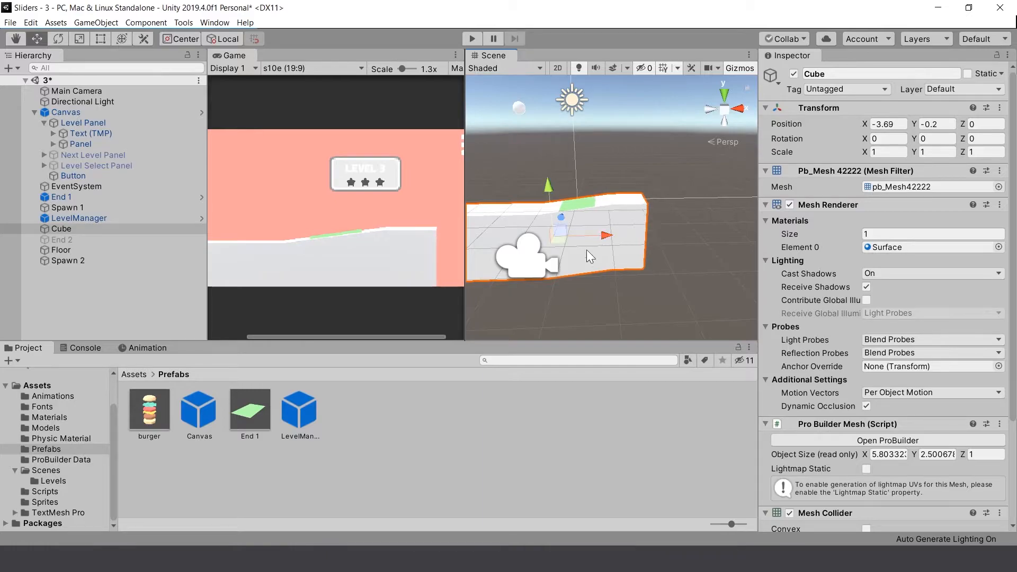
Step: Open the ProBuilder window and dock it as a tab beside the Inspector
left_click(211, 22)
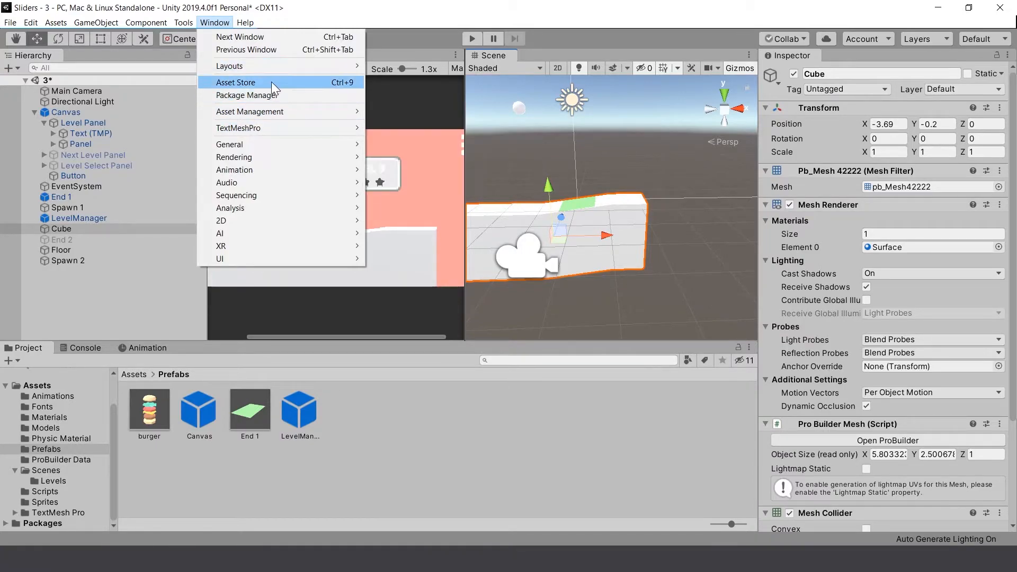
left_click(186, 23)
left_click(194, 35)
left_click(186, 24)
left_click(187, 37)
left_click(177, 42)
left_click(186, 23)
mouse_move(234, 37)
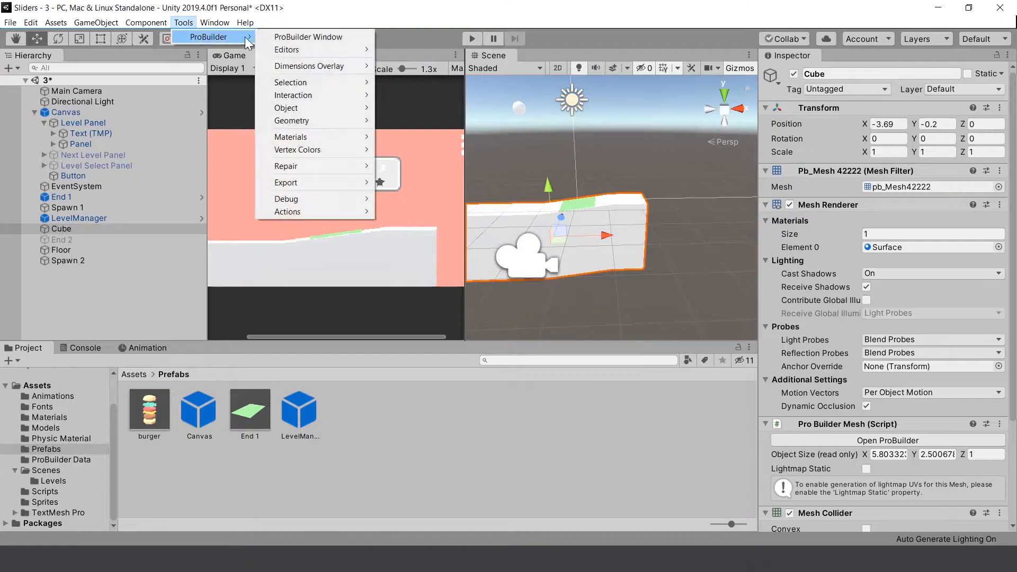
left_click(329, 36)
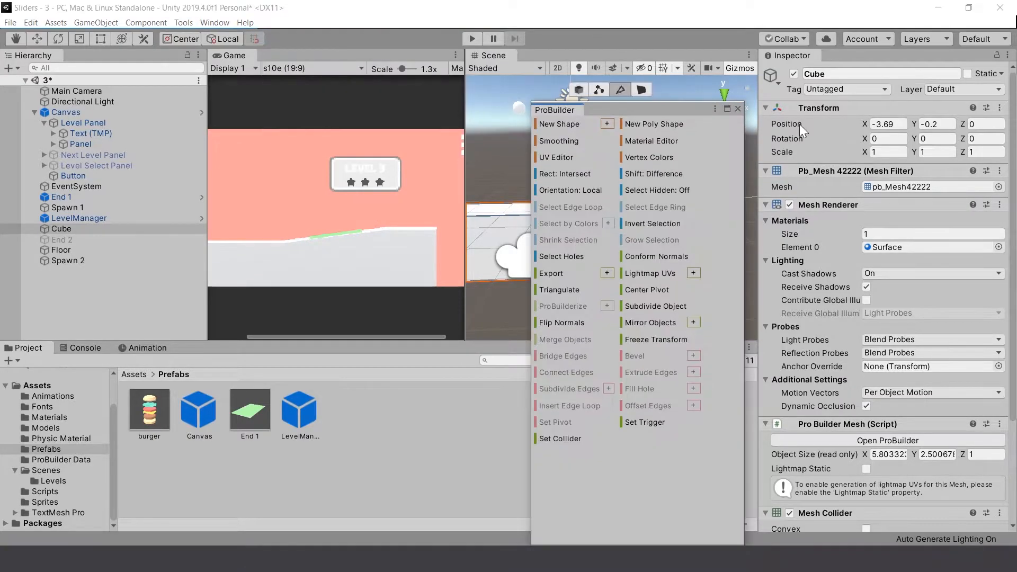
left_click_drag(554, 110, 854, 62)
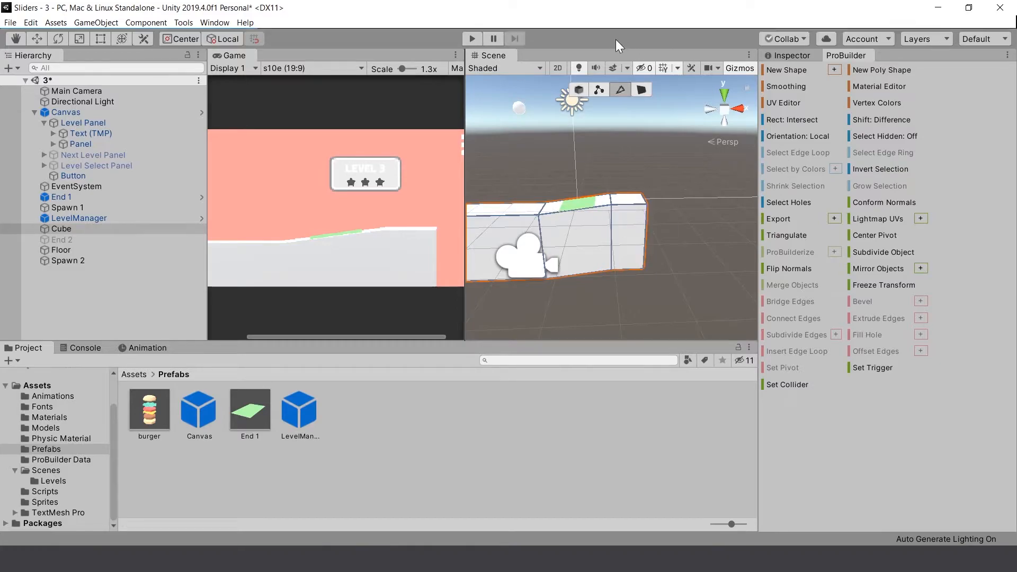
Step: Select the edge loop at the foot of the block's slope and move it along X towards the raised end
left_click(542, 221)
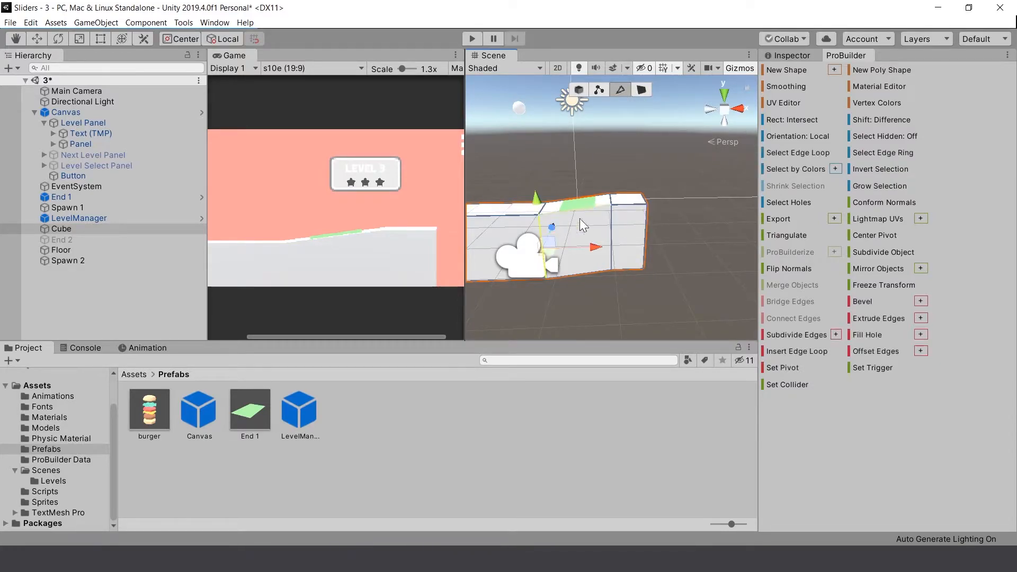
mouse_move(592, 147)
middle_mouse_down()
mouse_move(580, 157)
mouse_move(652, 133)
mouse_move(629, 163)
mouse_move(587, 165)
middle_mouse_up()
scroll(643, 151, "up", 6)
left_click(818, 155)
scroll(620, 188, "down", 4)
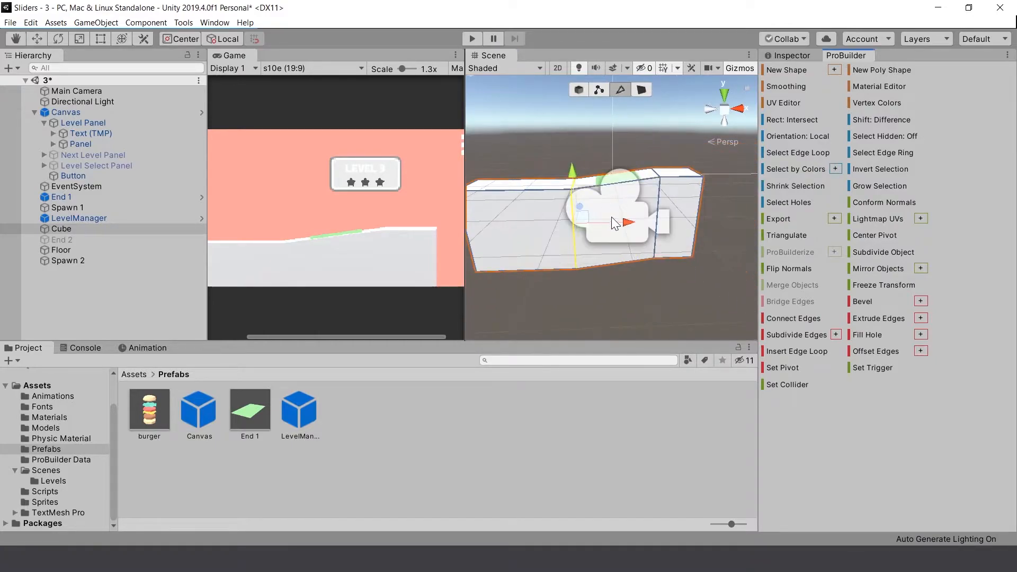
left_click_drag(642, 222, 664, 233)
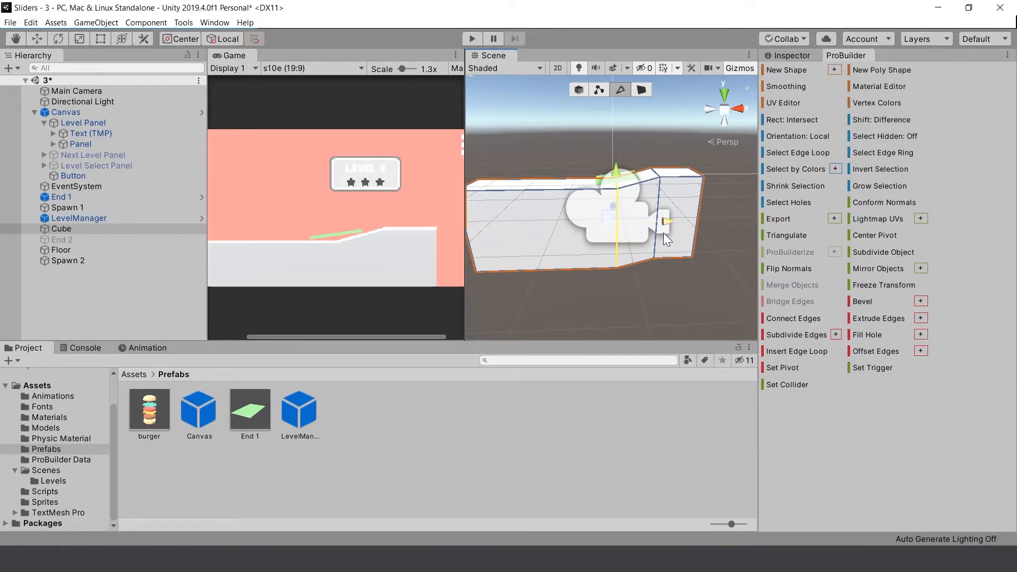
Step: Switch to face selection and lower the top face of the block's raised end slightly
left_click(641, 90)
left_click(676, 172)
left_click_drag(681, 127, 682, 125)
Step: Select the face ring through the block's sloped section and shift it slightly along X towards the raised end
scroll(682, 187, "up", 3)
middle_click_drag(670, 186, 583, 176)
left_click(565, 190)
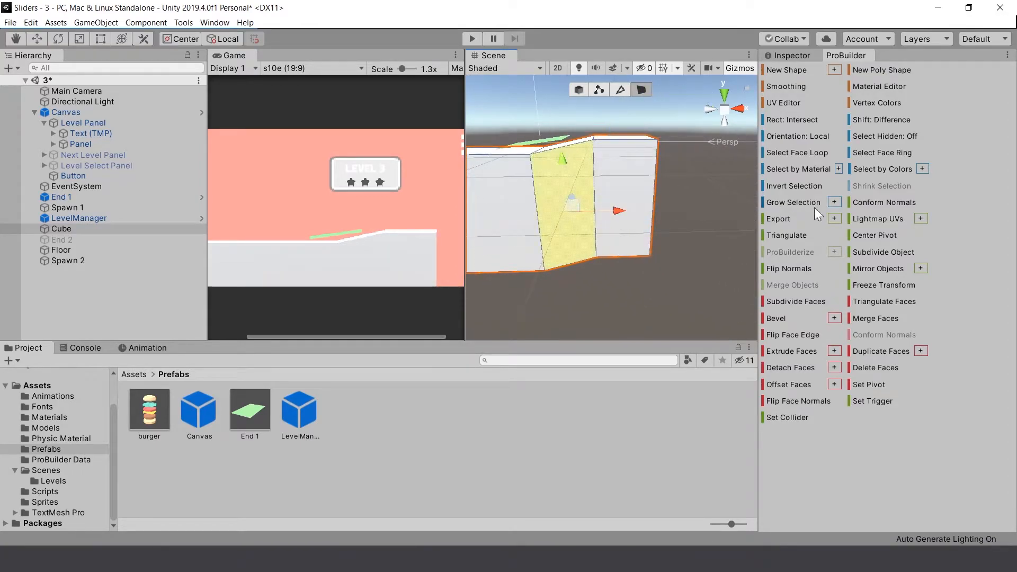
left_click(807, 154)
left_click(577, 178)
left_click(886, 152)
left_click_drag(605, 205, 621, 199)
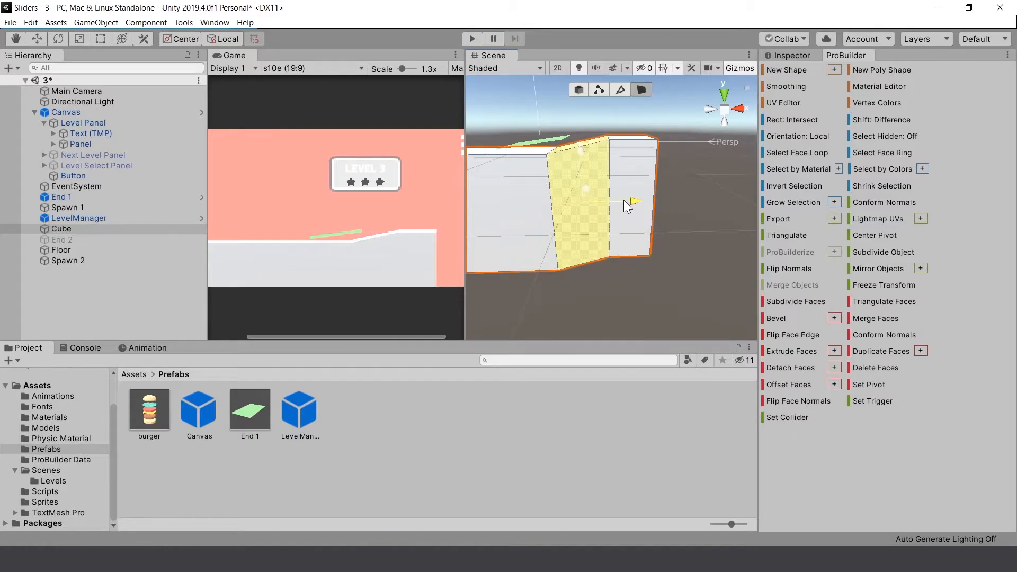
Step: Select the top face of the block's long flat section and nudge it slightly
middle_click_drag(539, 202, 649, 222)
left_click(602, 173)
left_click_drag(573, 123, 573, 125)
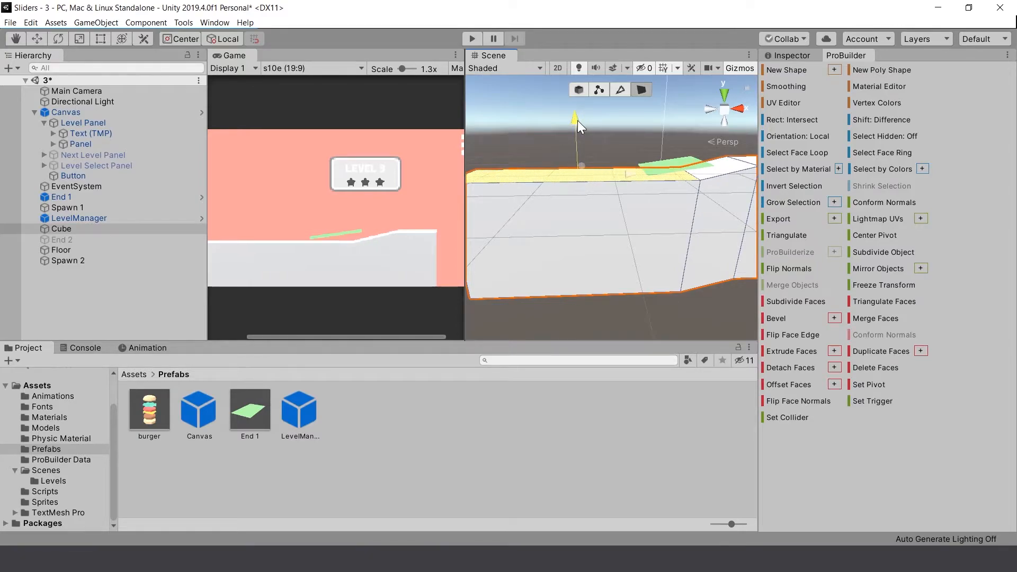
Step: Move the flat section's outer end face inward along X, shortening the block to about 2.96 units
left_click_drag(566, 170, 639, 217, "alt")
left_click_drag(639, 218, 627, 190, "alt")
left_click_drag(570, 246, 711, 253)
left_click_drag(654, 237, 617, 204, "alt")
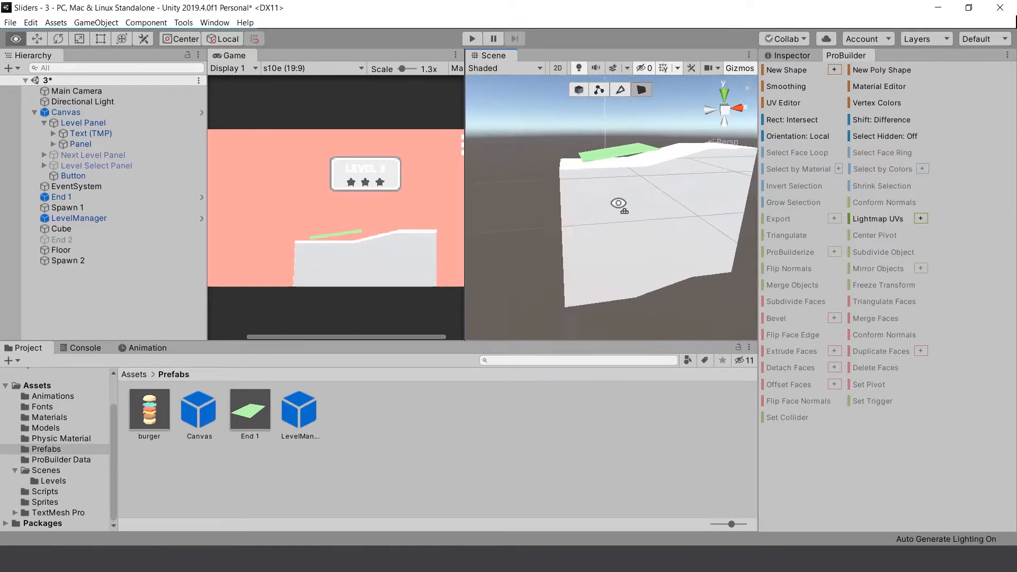
Step: Switch the Scene view to 2D and inspect the Main Camera's properties
left_click(557, 68)
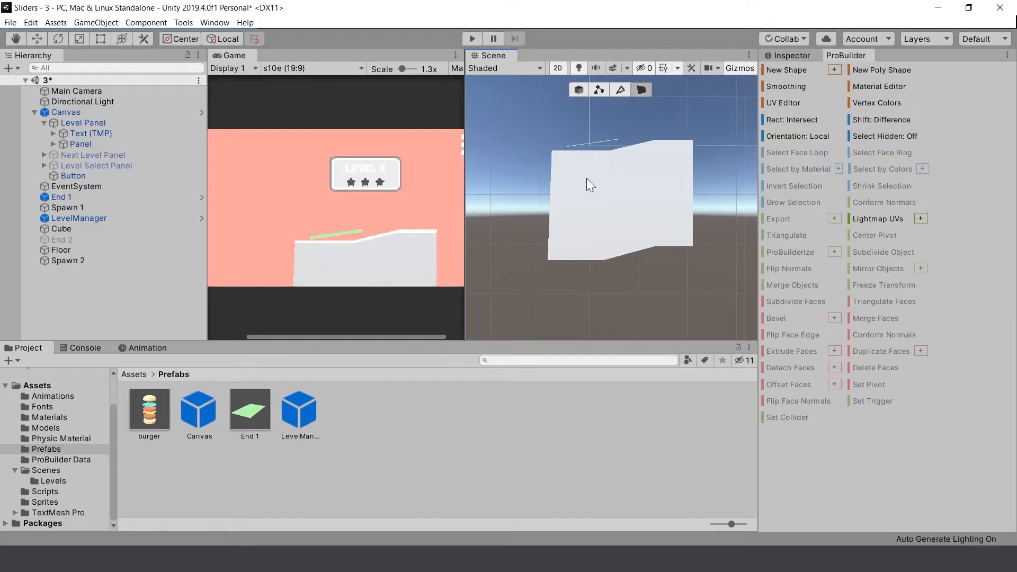
left_click(106, 93)
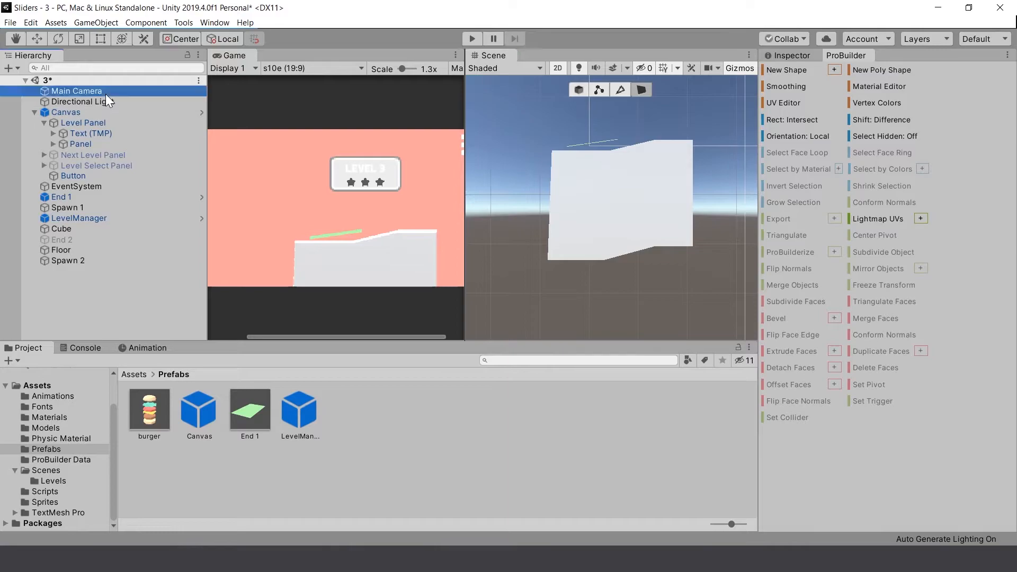
left_click(789, 55)
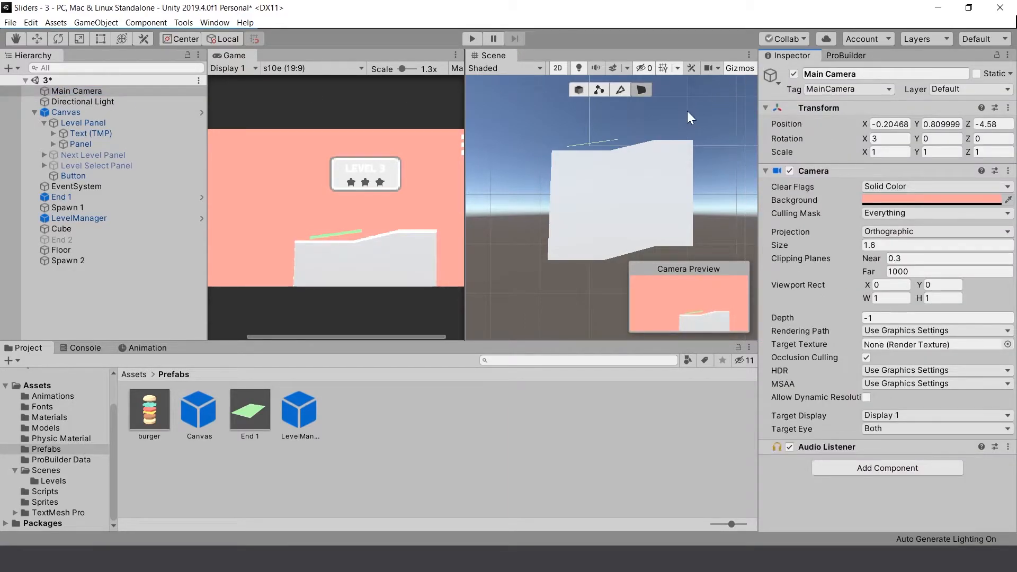
Step: Dock the Game view as a tab next to the Scene view, and return to the Scene view
left_click_drag(232, 53, 541, 62)
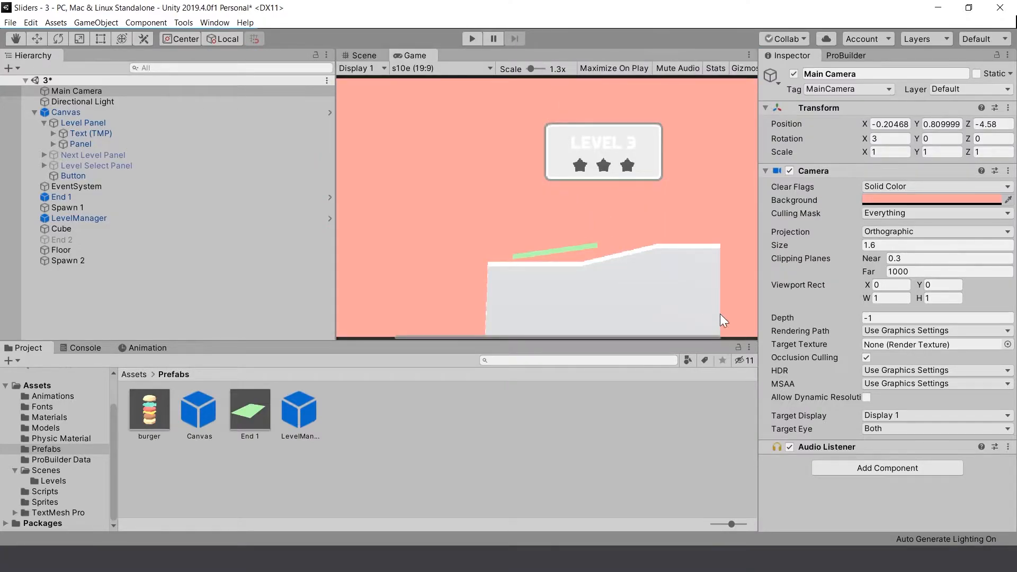
left_click(369, 57)
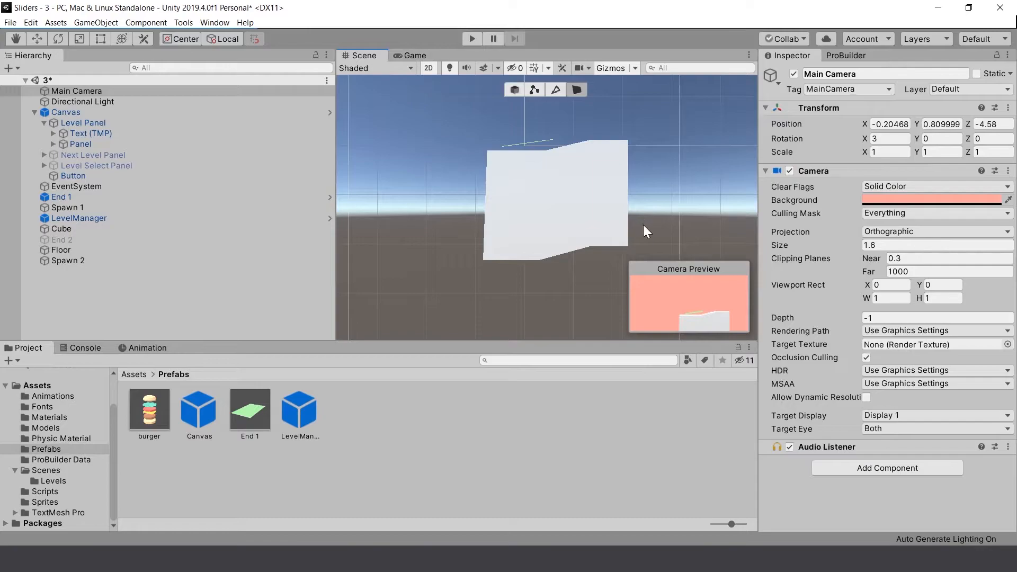
scroll(637, 217, "up", 5)
middle_click_drag(650, 152, 693, 166)
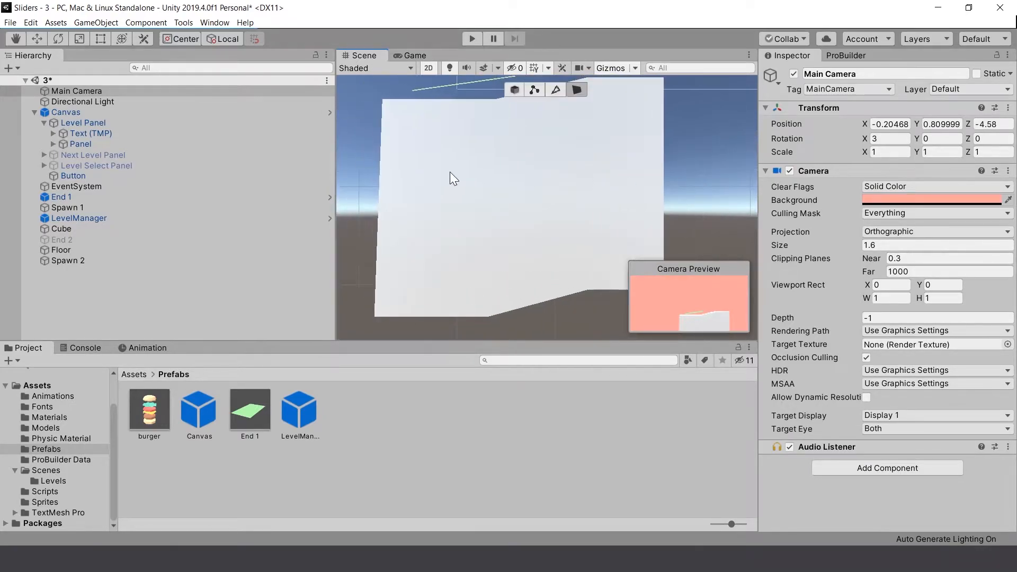
middle_click_drag(450, 172, 533, 107)
scroll(529, 249, "down", 3)
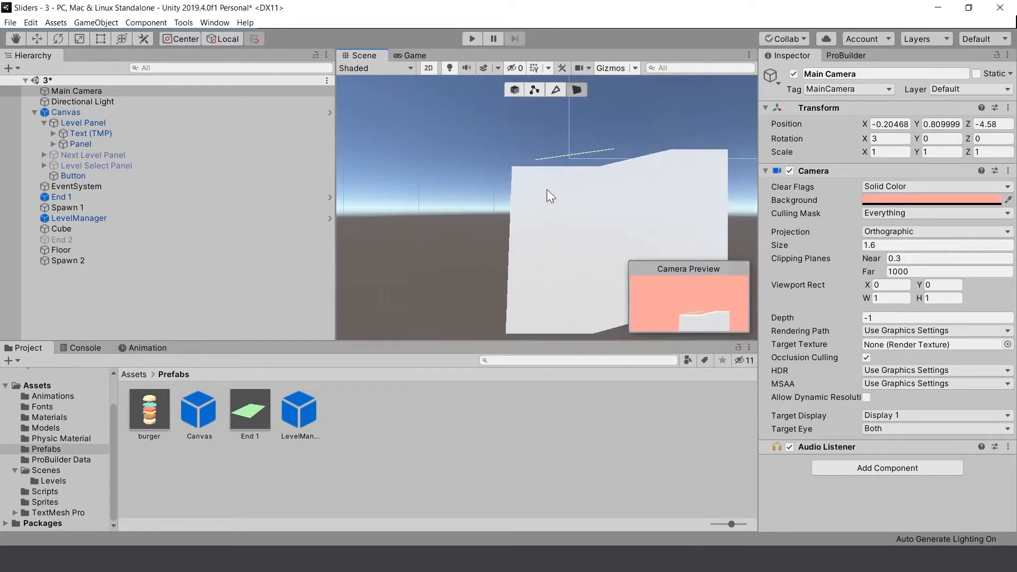
middle_click_drag(524, 110, 497, 100)
Step: Select the side face of the block's flat section, and switch from face editing back to object selection
left_click(529, 172)
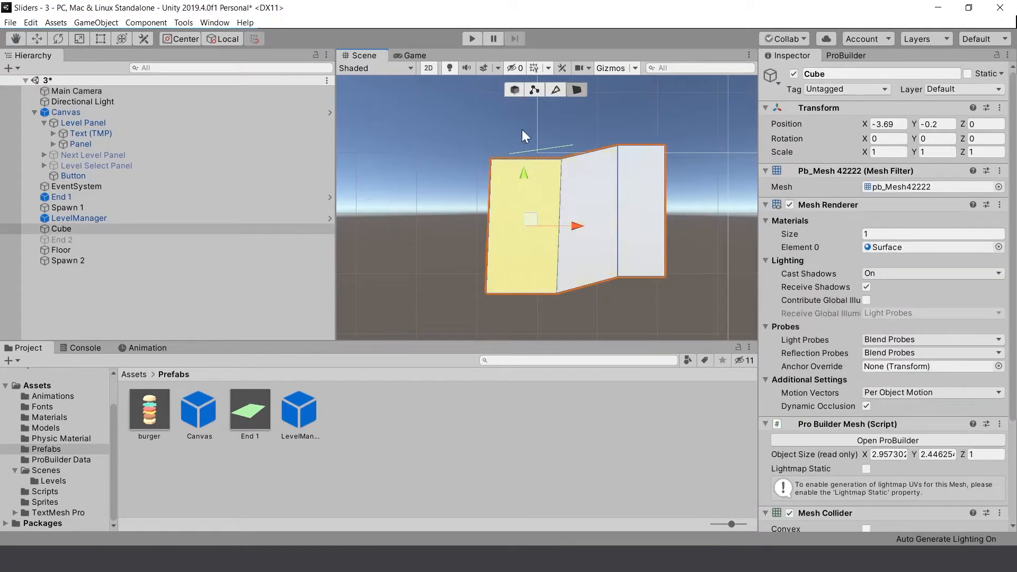
key("g")
left_click(536, 237)
left_click(536, 237)
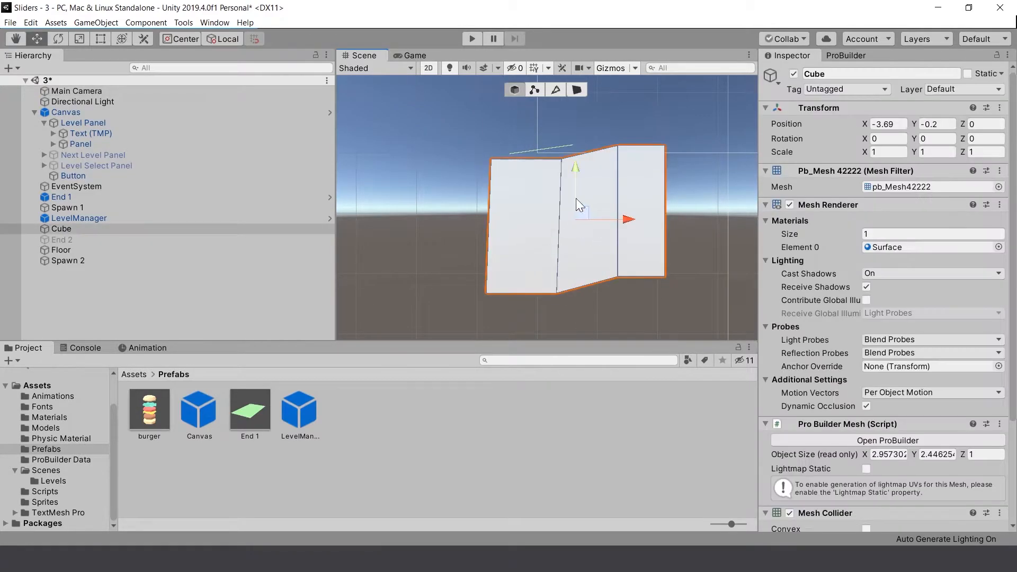
Step: Undo the shortening of the block and the shift of its flat top face
scroll(641, 217, "down", 5)
left_click(650, 216)
key("ctrl+z")
key("ctrl+z")
key("ctrl+z")
key("ctrl+z")
key("ctrl+z")
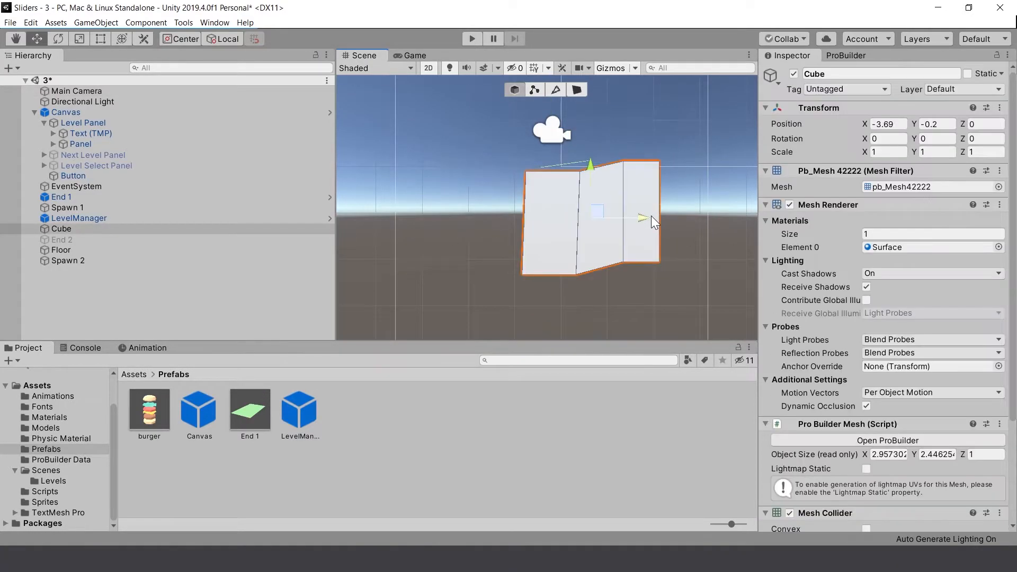
key("ctrl+z")
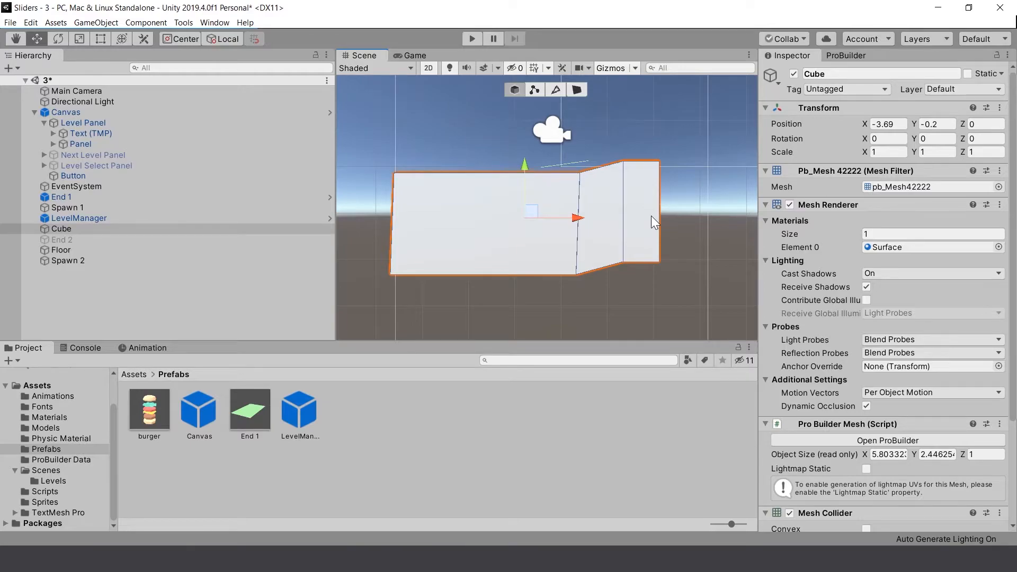
key("ctrl+z")
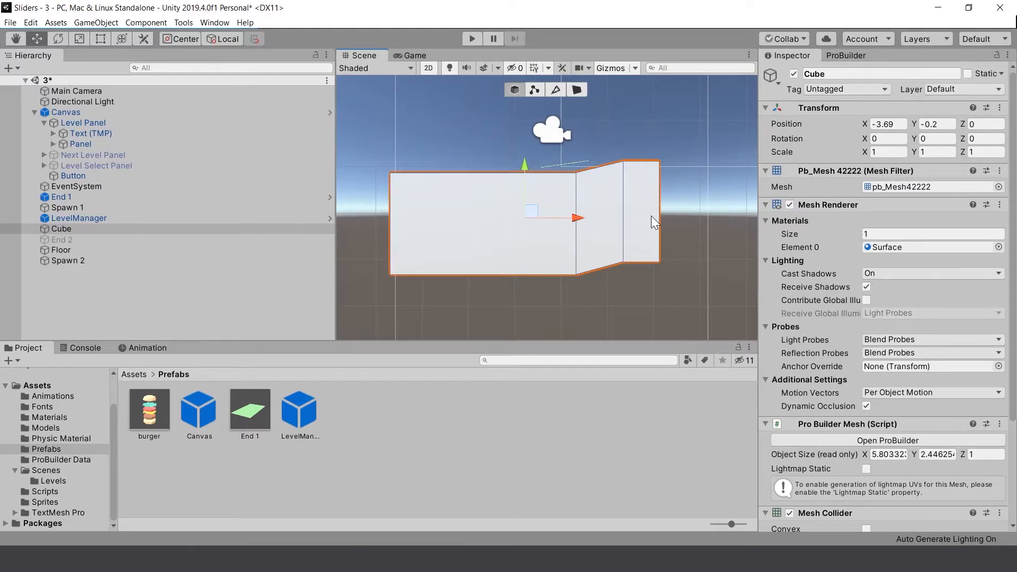
Step: Return the Scene view to 3D, and check the block in the Game view
mouse_move(506, 167)
middle_mouse_down()
mouse_move(543, 192)
mouse_move(505, 149)
middle_mouse_up()
middle_click_drag(436, 160, 471, 200)
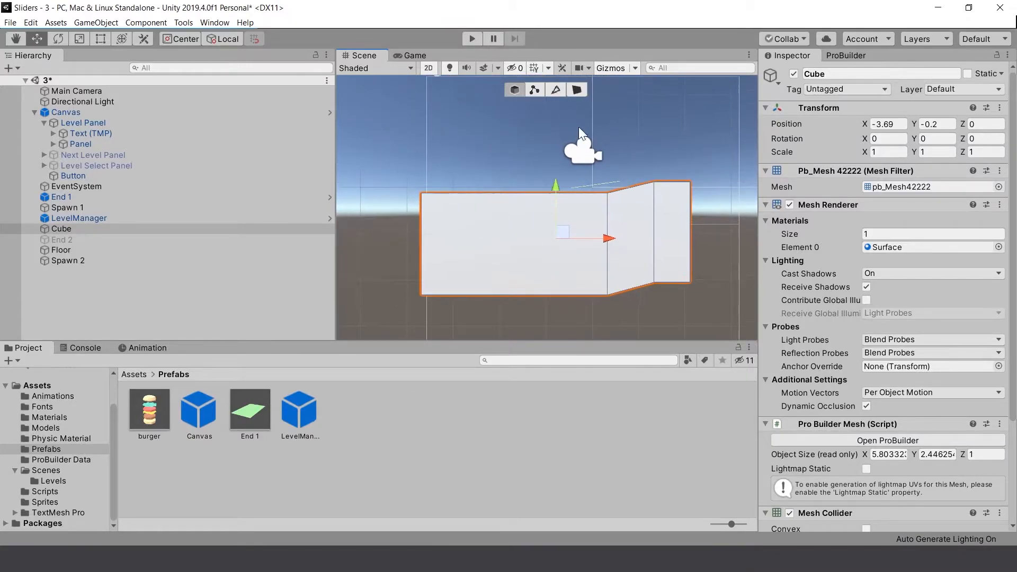
left_click(428, 69)
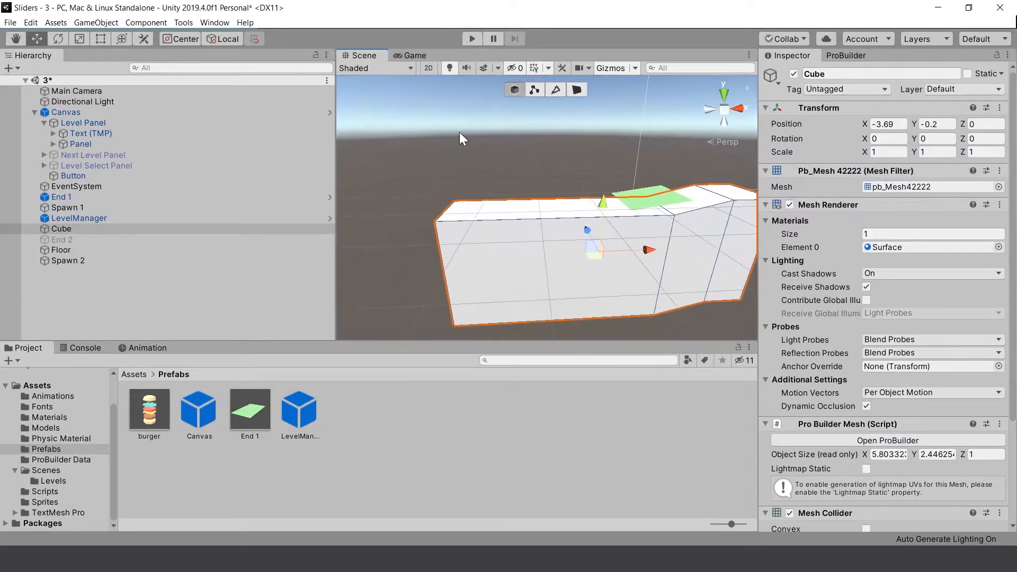
left_click(412, 55)
left_click(366, 55)
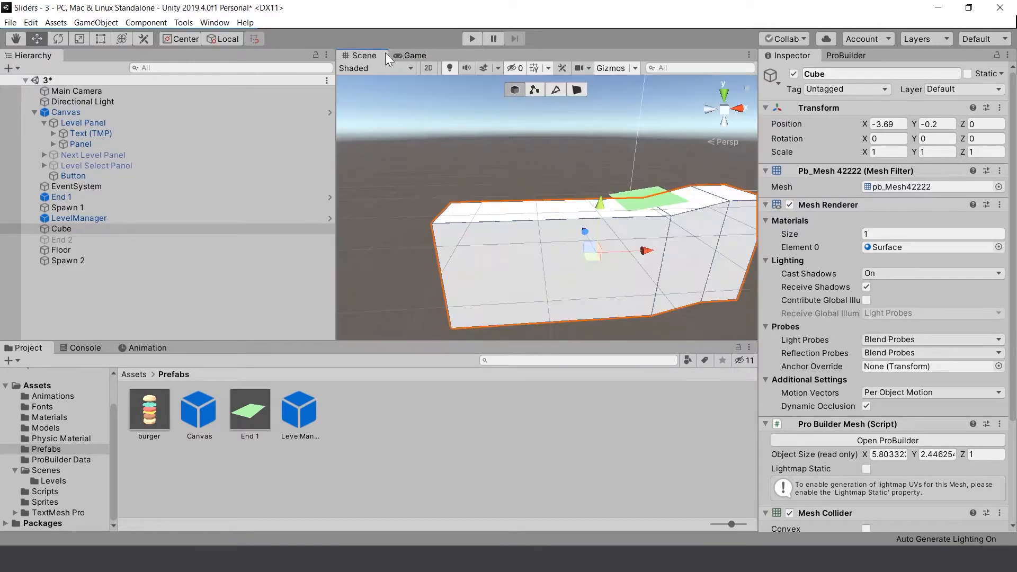
Step: Move the end face of the block's flat section inward until the block is about 3.15 long in X, and check the Game view
left_click_drag(445, 131, 540, 197, "alt")
left_click_drag(720, 187, 611, 187, "alt")
left_click(575, 90)
left_click_drag(528, 222, 495, 130, "alt")
left_click(517, 204)
left_click(501, 199)
left_click(513, 187)
left_click(415, 55)
left_click(357, 55)
Step: Dock the Game view beside the Scene view, narrow the Hierarchy and Inspector, and shift the block's end face slightly further inward
left_click_drag(424, 58, 344, 159)
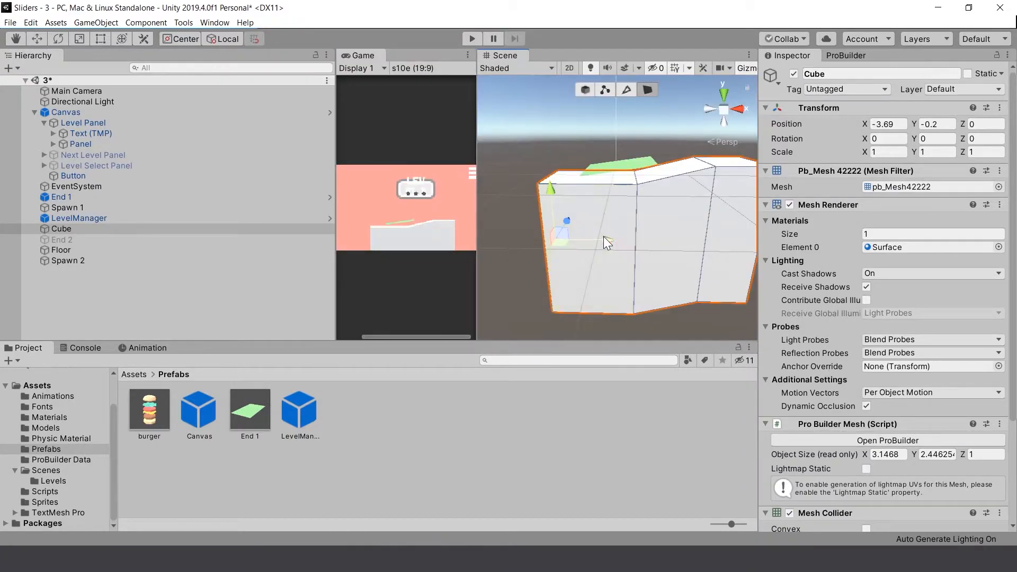
mouse_move(603, 236)
left_mouse_down()
mouse_move(593, 235)
mouse_move(617, 234)
left_mouse_up()
left_click_drag(335, 154, 144, 148)
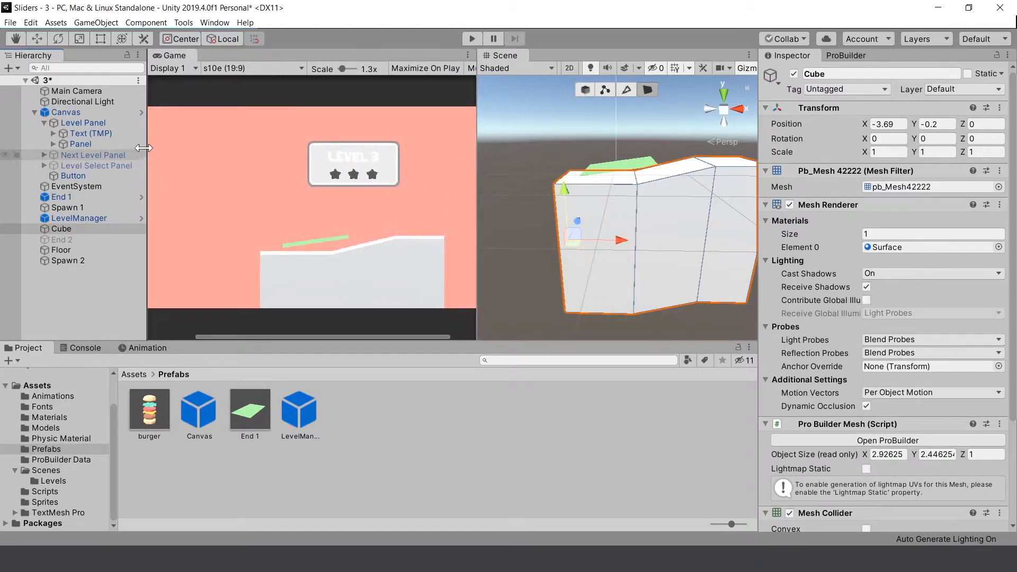
left_click_drag(758, 183, 835, 189)
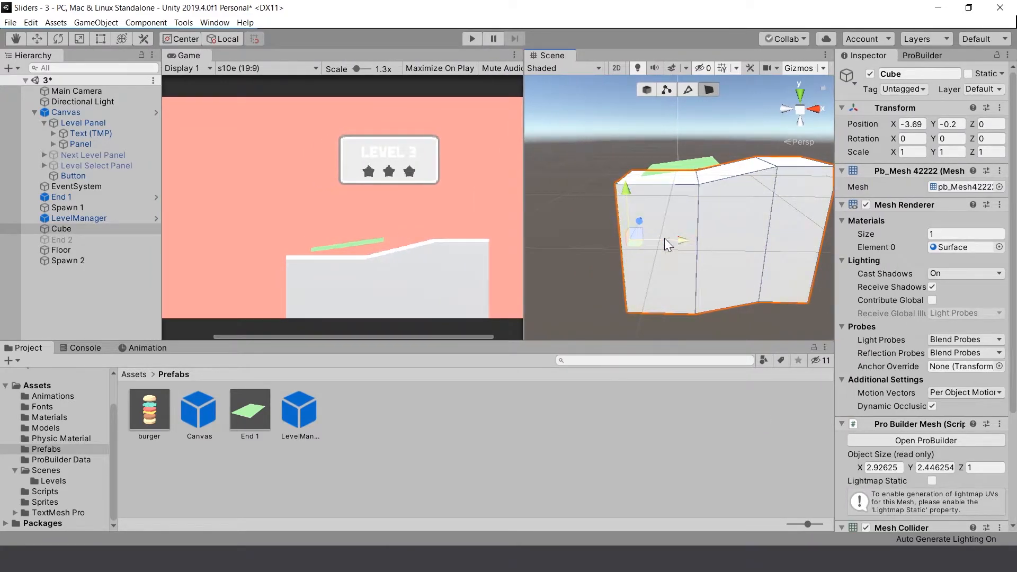
Step: Move the end face of the block's flat section outward so the block is about 3.35 long in X
scroll(405, 230, "down", 3)
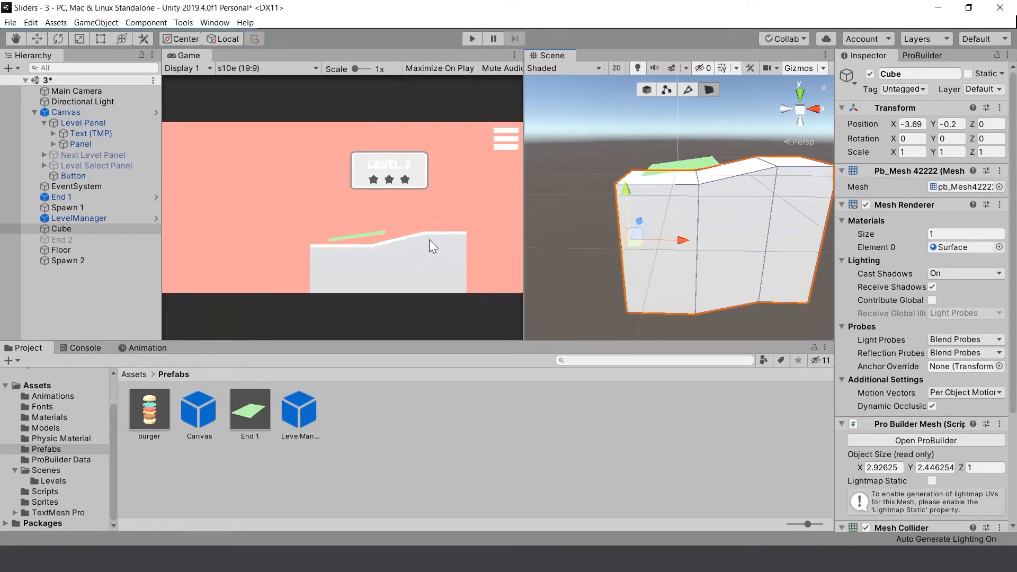
left_click_drag(682, 241, 659, 236)
scroll(596, 253, "down", 3)
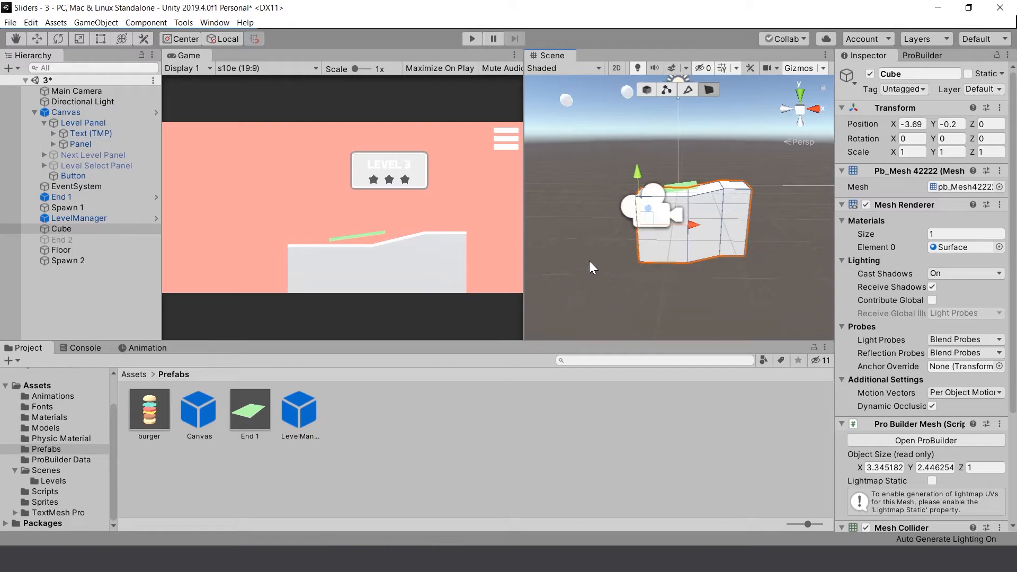
Step: Build a new ProBuilder cube measuring 1 by 0.1 by 1, and show its properties
left_click(921, 53)
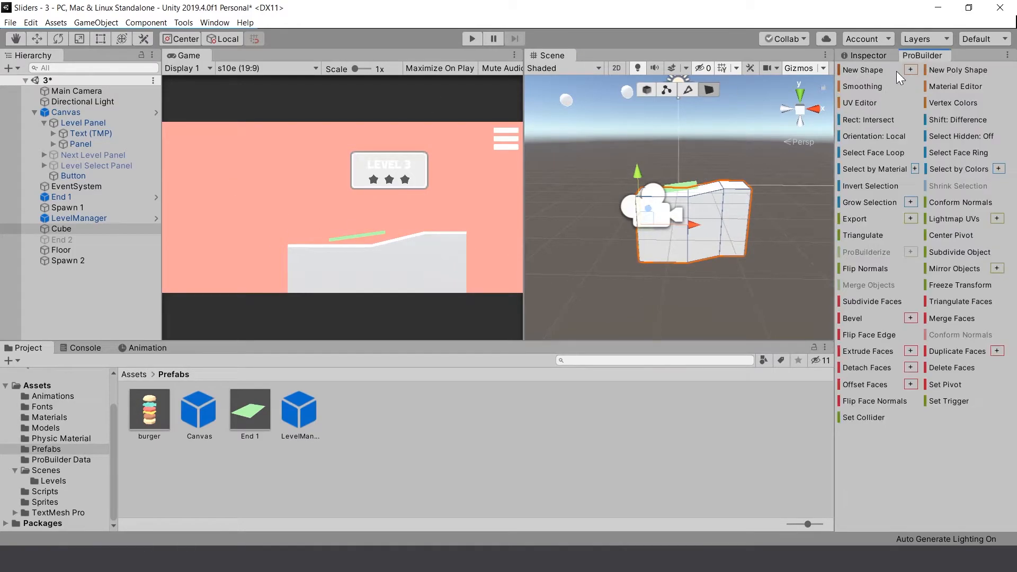
left_click(910, 70)
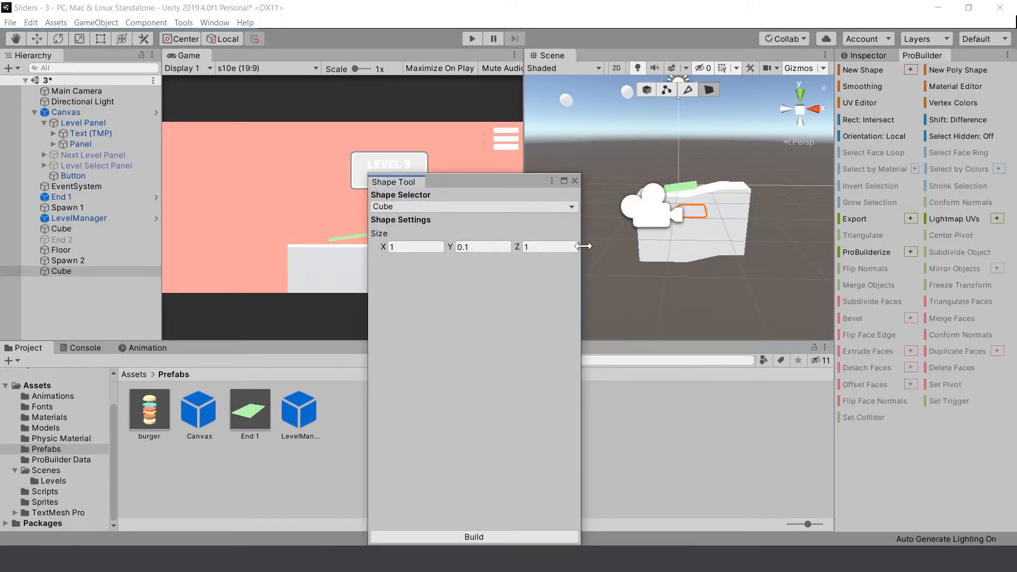
left_click(481, 536)
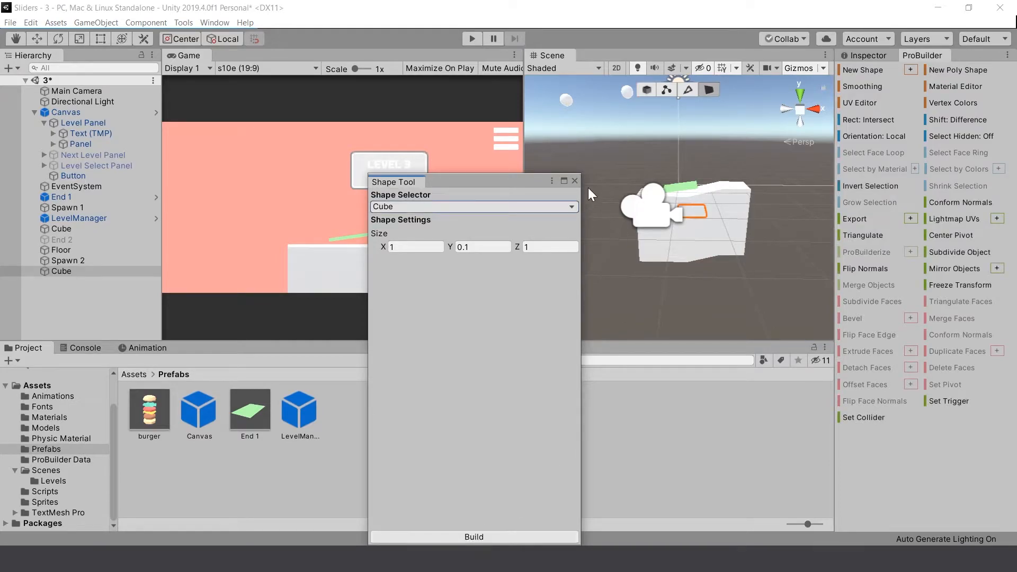
left_click(868, 53)
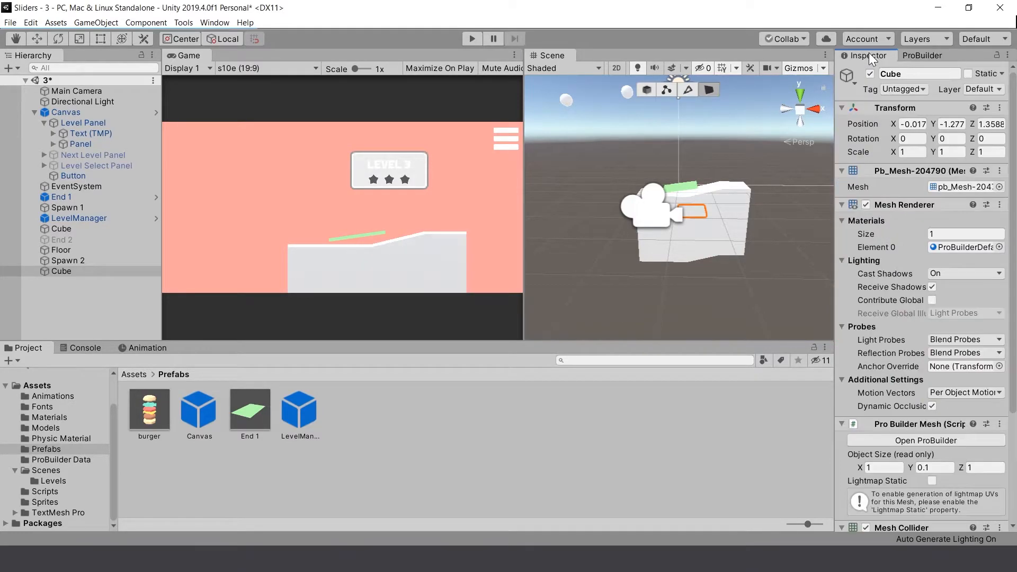
Step: In object selection mode, set the new cube's Z position to 0 and move it to about X -3.55, Y 0.71
left_click(643, 91)
left_click(991, 123)
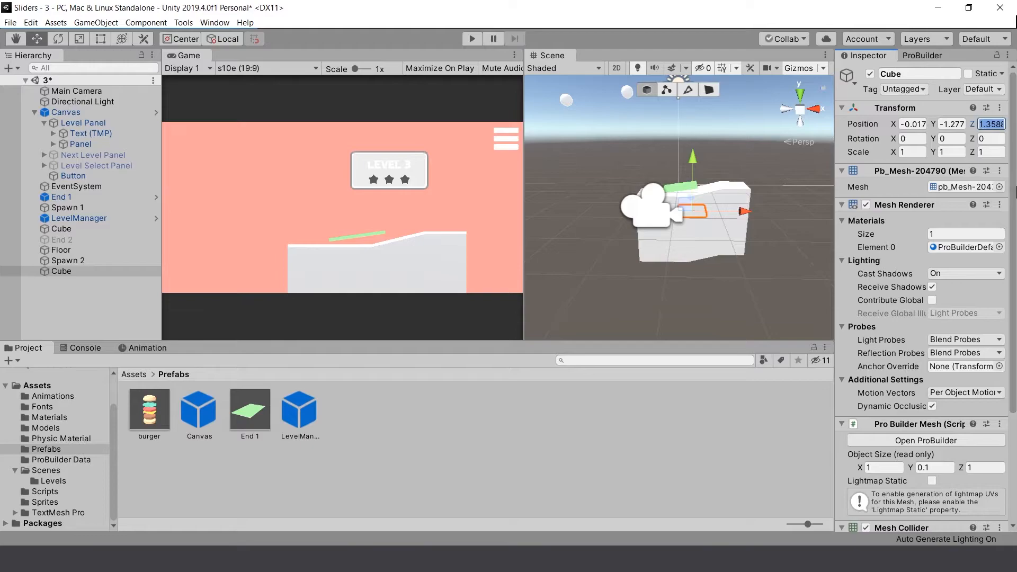
type("0")
left_click_drag(744, 227, 623, 228)
left_click_drag(575, 157, 583, 108)
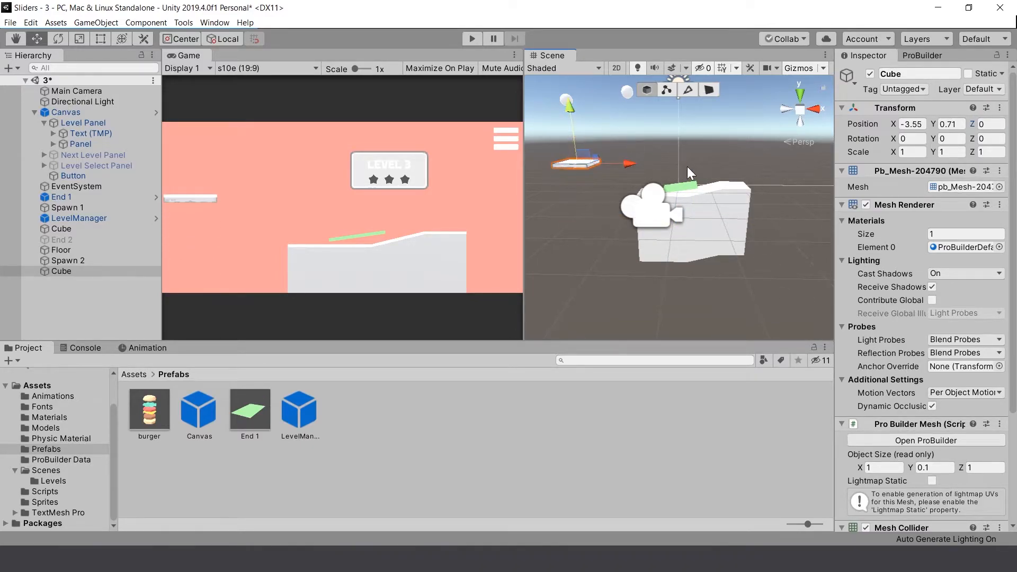
Step: Apply the Surface material from the ProBuilder Material Editor to the new cube, and shift it to about X -3.22
left_click(182, 22)
mouse_move(228, 37)
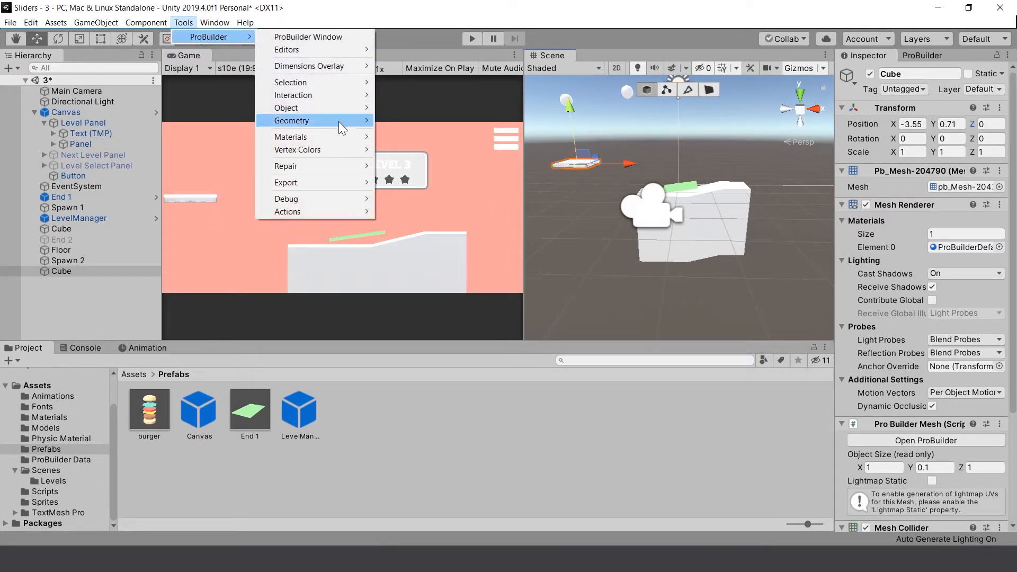
mouse_move(313, 49)
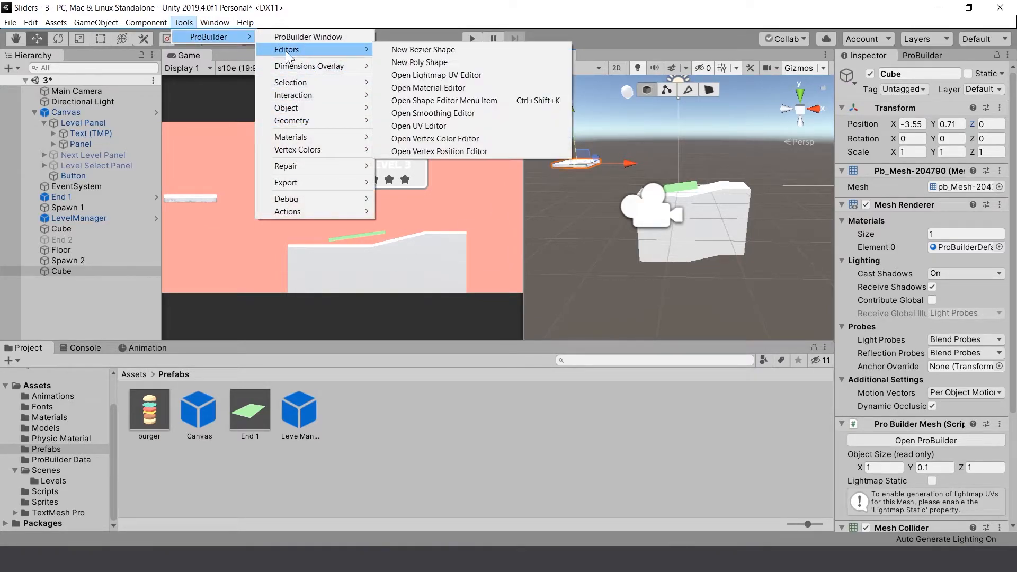
left_click(475, 88)
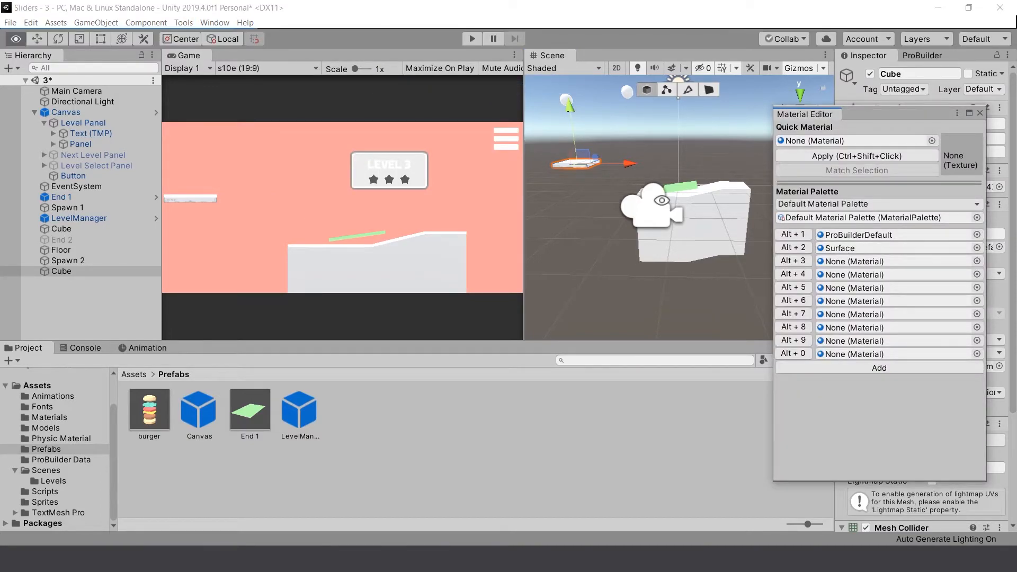
key("alt+2")
left_click_drag(623, 164, 636, 188)
scroll(649, 122, "up", 5, "alt")
scroll(636, 188, "down", 4)
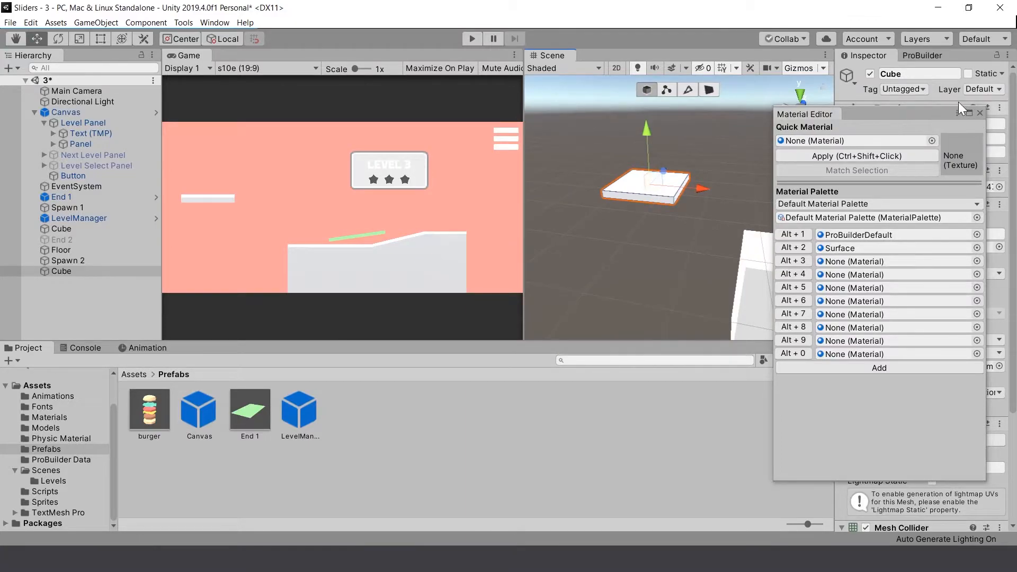
left_click(979, 115)
Step: Pull the new cube's bottom face down so the cube is about 2.38 high
right_click_drag(642, 167, 686, 108)
key("a")
left_click(704, 90)
right_click_drag(741, 148, 637, 87)
key("w")
key("a")
left_click(666, 181)
right_click_drag(667, 189, 664, 243)
key("s")
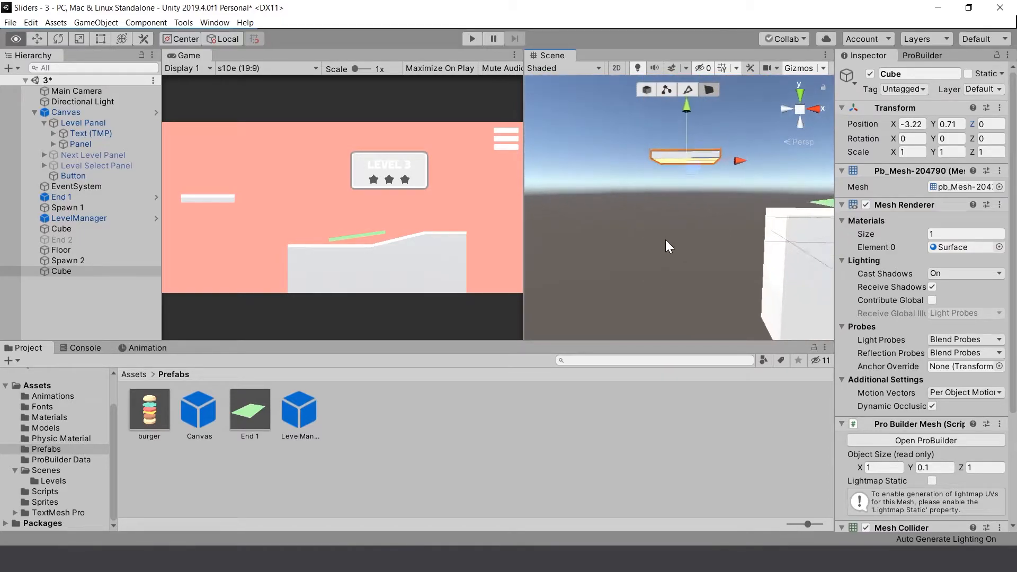
left_click_drag(688, 113, 670, 231)
Step: Pull the new cube's outer side face away from the sloped block so the cube is about 2.55 long in X
key("a")
right_click_drag(710, 147, 778, 197)
left_click(655, 155)
left_click_drag(692, 170, 622, 182)
right_click_drag(700, 169, 660, 195)
key("s")
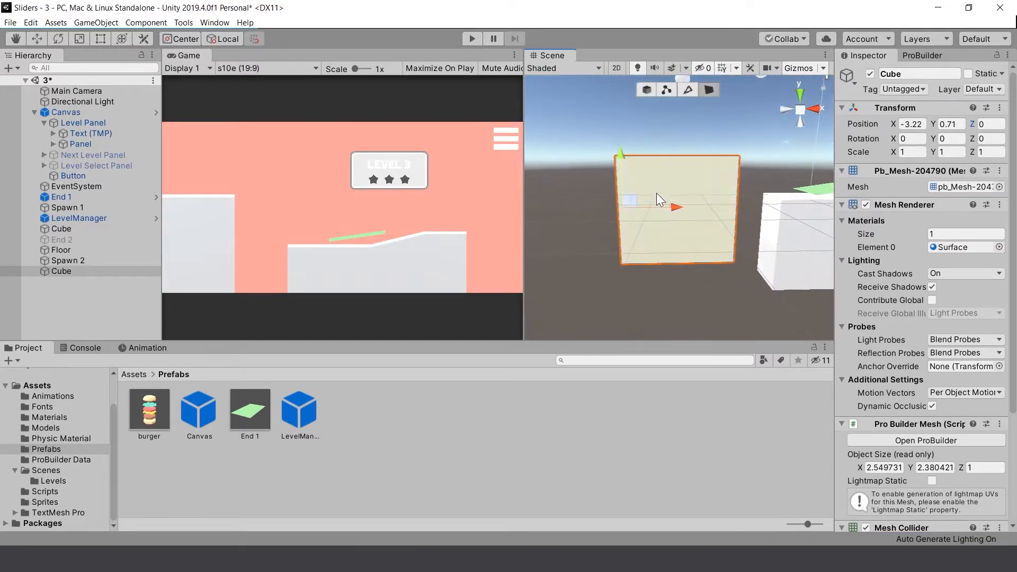
Step: Undo the vertical shift of the new block's side face, and move the whole block to about X -3.06, Y 0.44
left_click_drag(624, 167, 625, 166)
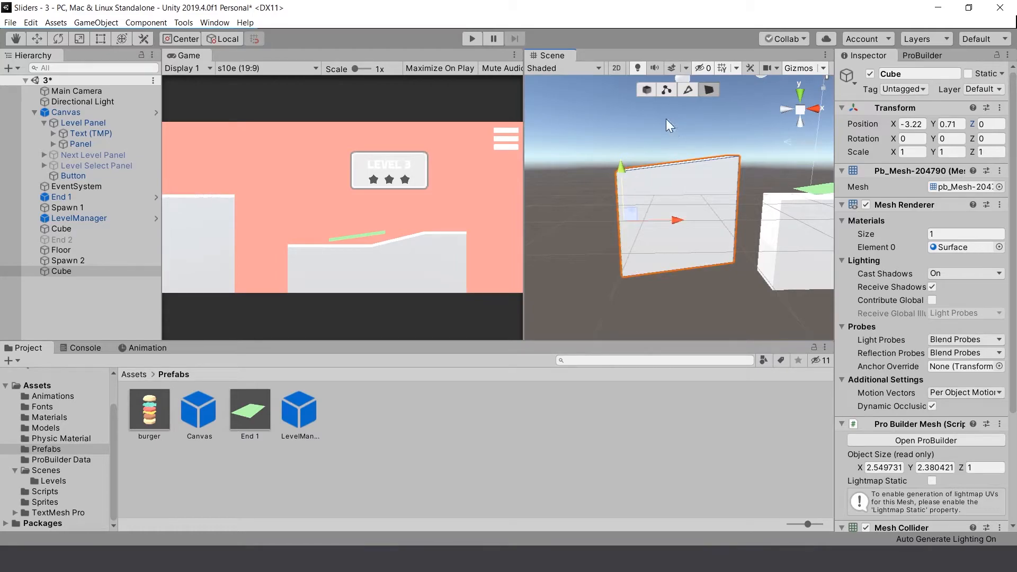
key("ctrl+z")
left_click(643, 92)
left_click_drag(681, 160, 685, 170)
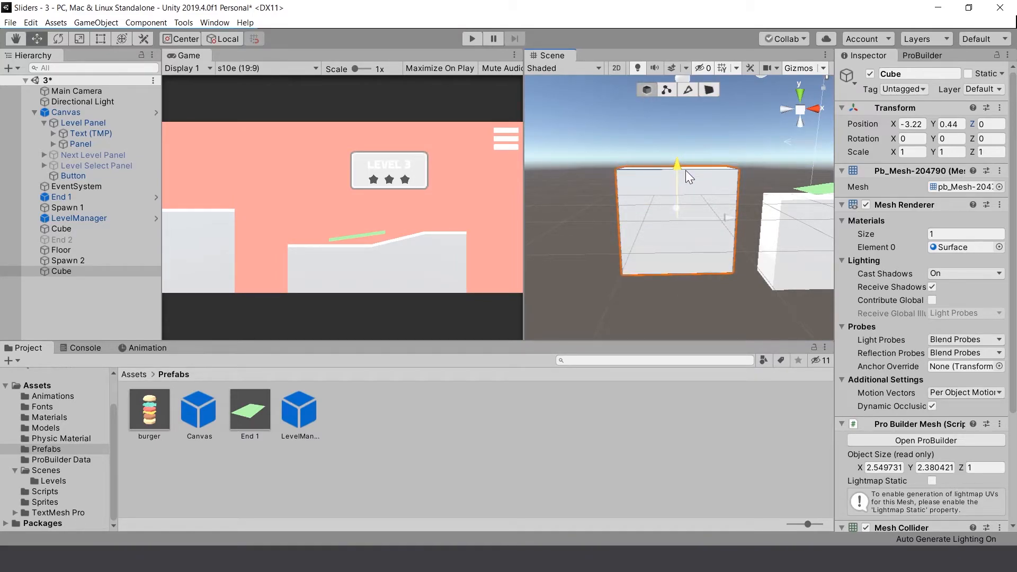
left_click_drag(719, 217, 728, 217)
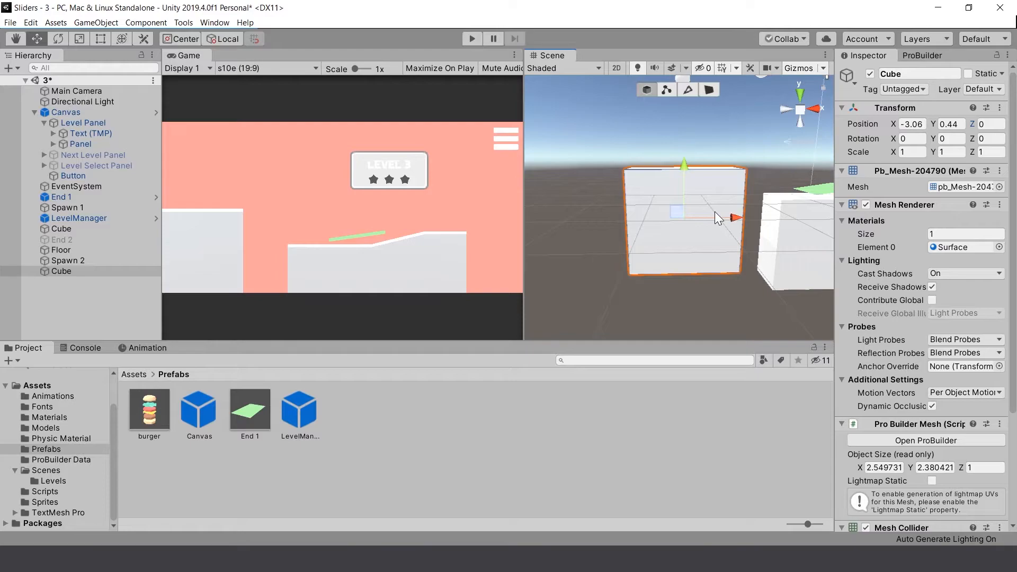
Step: Move the sloped block to about X -3.32, and the new block to about X -2.65
middle_click_drag(671, 228, 601, 220)
left_click(723, 252)
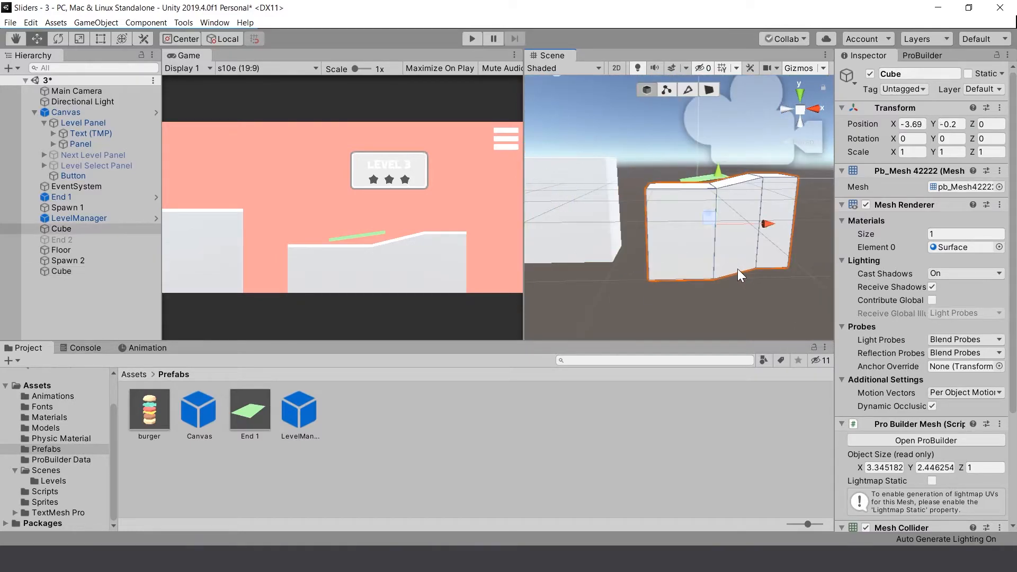
middle_click_drag(711, 269, 655, 265)
left_click_drag(708, 218, 723, 220)
middle_click_drag(614, 190, 639, 188)
left_click(638, 209)
left_click_drag(633, 206, 653, 200)
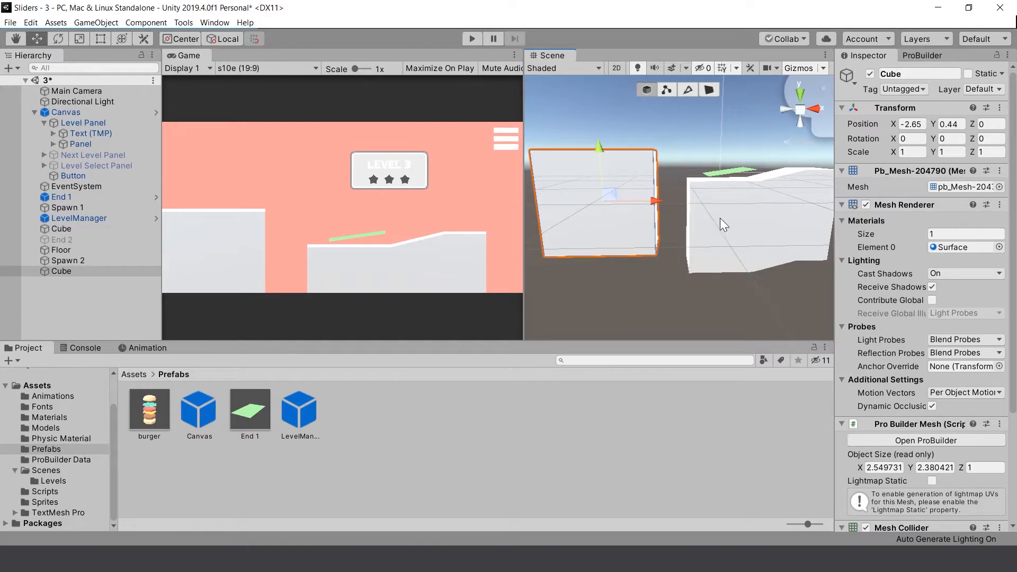
Step: Lower the sloped block to about Y -0.29, and clear the selection
left_click(776, 222)
left_click_drag(757, 171, 760, 255)
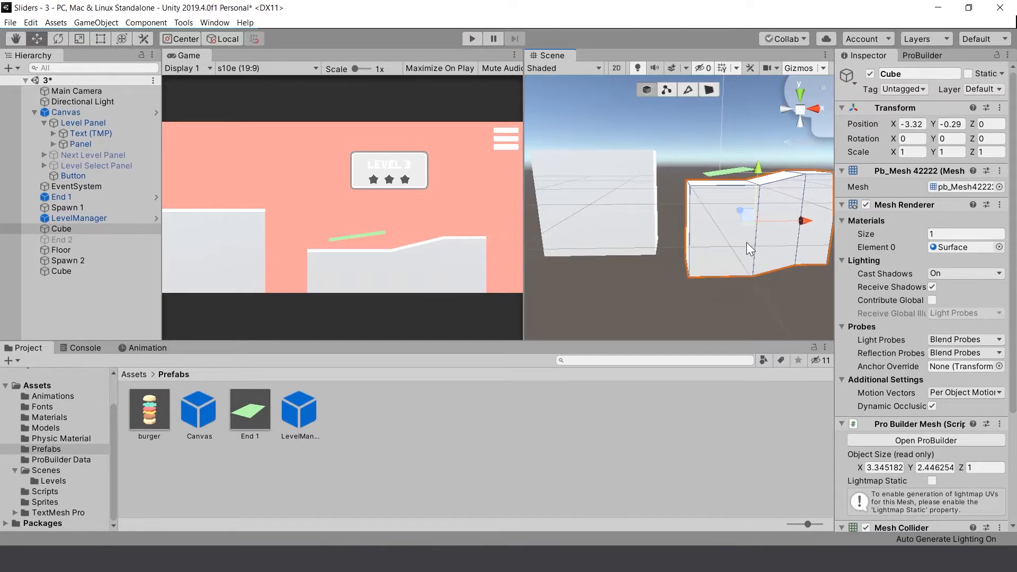
left_click(624, 212)
left_click(642, 282)
Step: Level the green End 1 platform by setting its Z rotation to 0
key("w")
right_click_drag(666, 210, 697, 218)
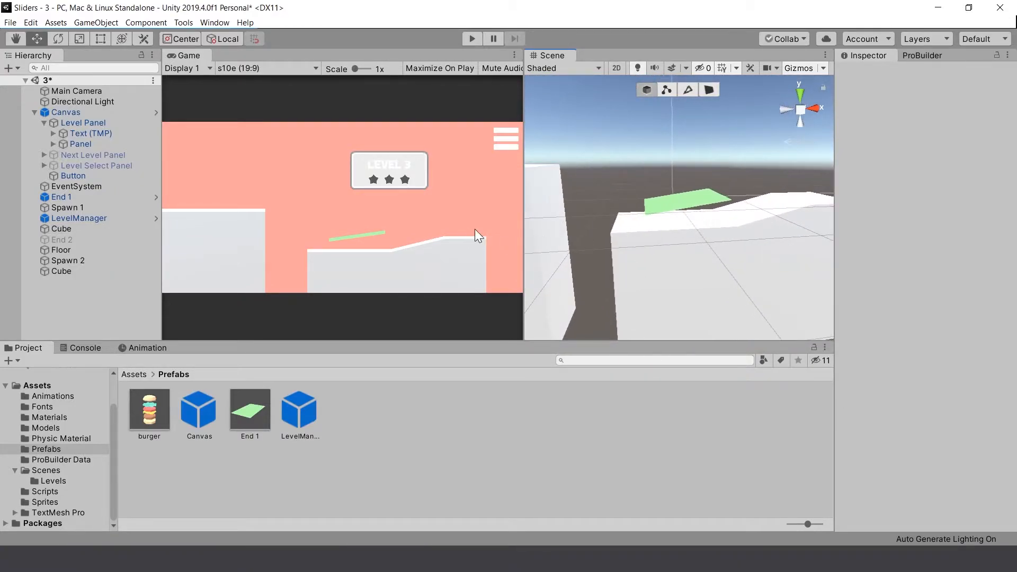
left_click(655, 207)
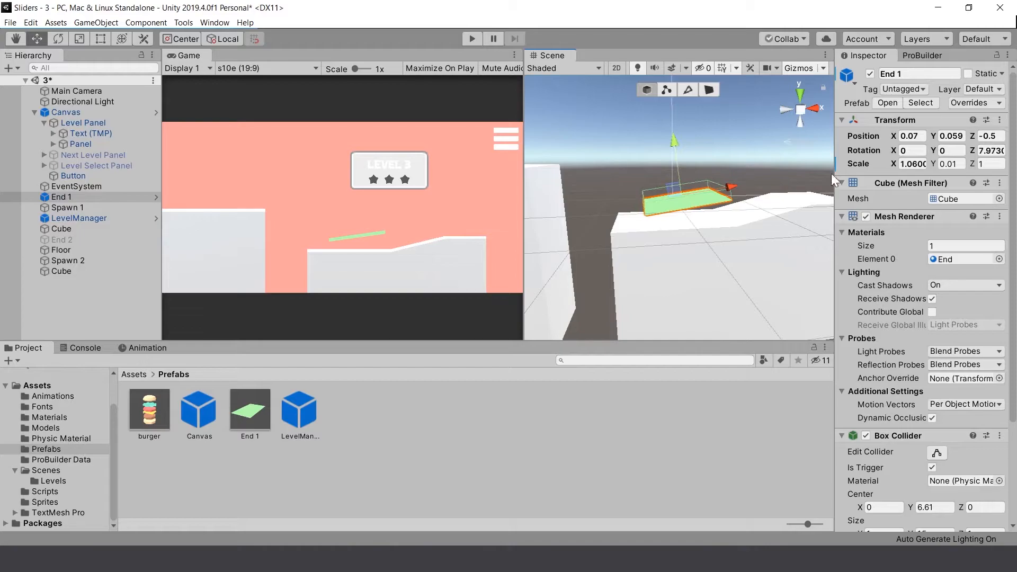
left_click(989, 151)
type("0")
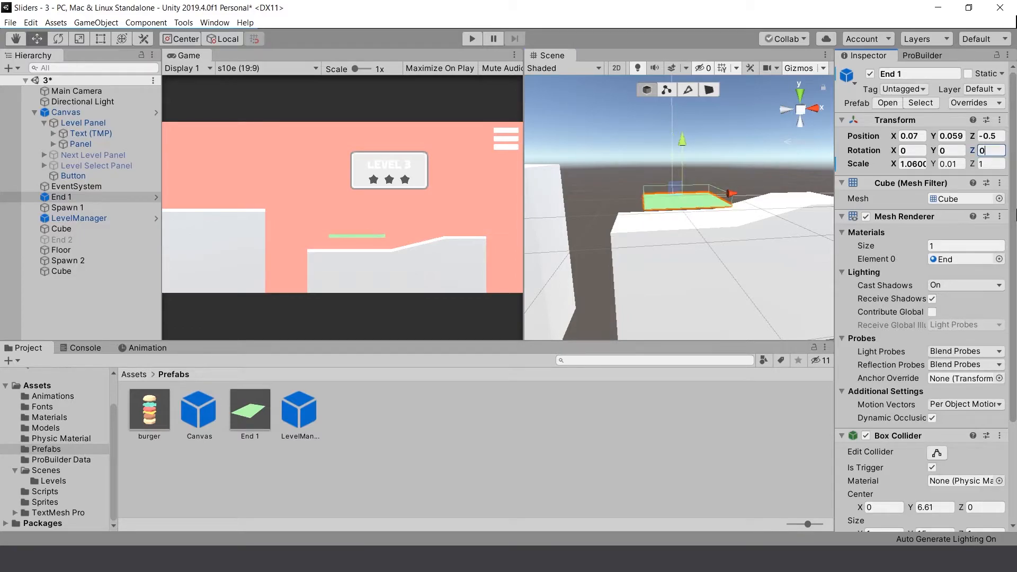
key("w")
right_click_drag(662, 246, 691, 267)
Step: Close the ProBuilder panel docked beside the Inspector
left_click(916, 55)
right_click(921, 56)
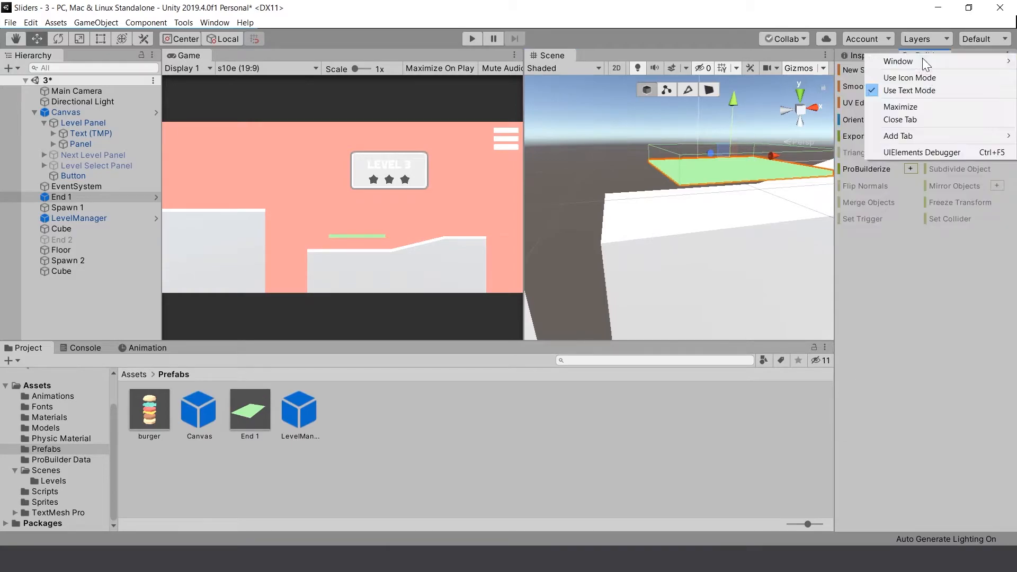
left_click(917, 122)
Step: Vertex-snap the End 1 platform's corner onto the top corner of the sloped block's flat section
right_click_drag(698, 205, 697, 199)
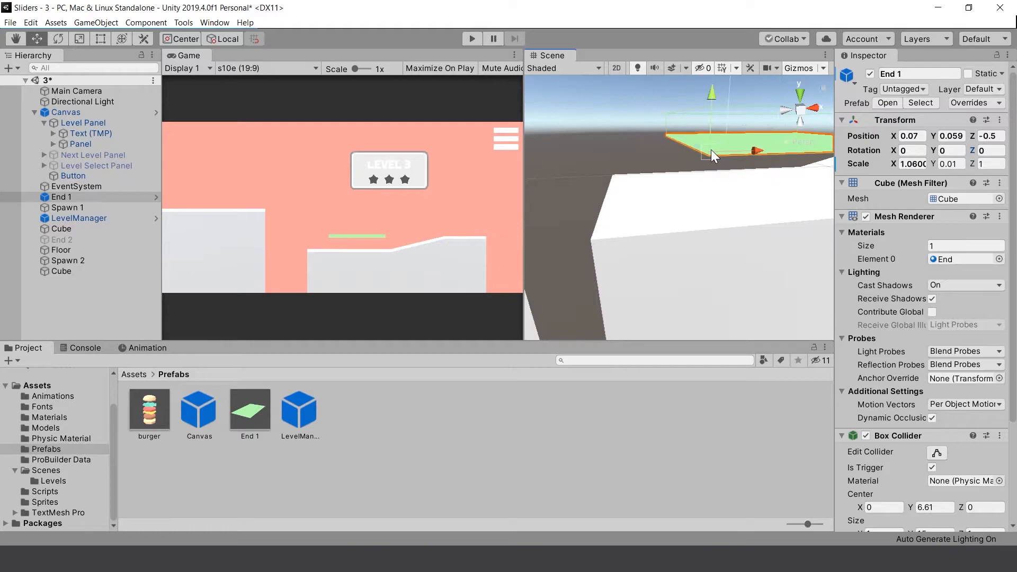
key("v")
left_click_drag(710, 156, 579, 243)
right_click_drag(741, 236, 701, 217)
key("s")
Step: Stretch the End 1 platform to an X scale of about 1.405, and vertex-snap it flush with the flat section's top corner
key("r")
left_click_drag(668, 205, 689, 206)
right_click_drag(688, 206, 656, 211)
key("w")
key("v")
left_click_drag(599, 193, 639, 197)
left_click_drag(638, 196, 697, 214, "alt")
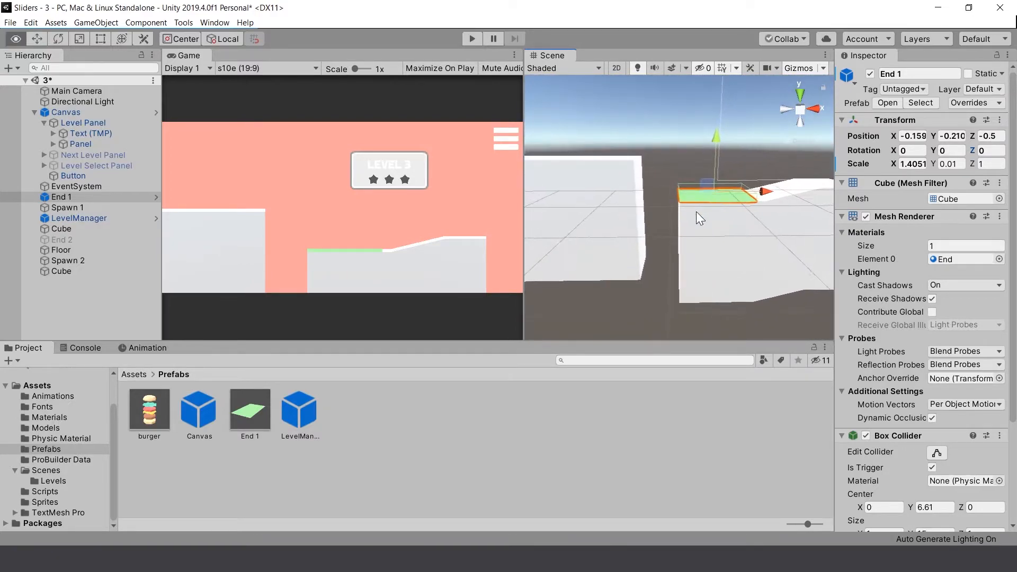
scroll(680, 212, "down", 3)
right_click_drag(681, 212, 694, 179)
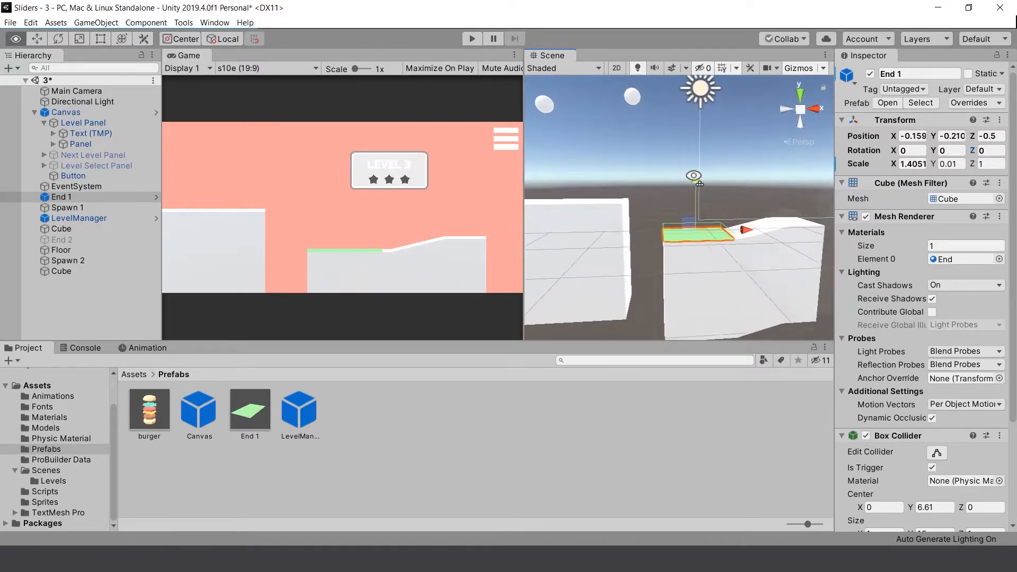
Step: Position Spawn 1 above the new block at about X -3.35, Y 2.64
left_click(93, 207)
left_click_drag(578, 143, 589, 134, "alt")
key("s")
key("a")
right_click_drag(589, 133, 591, 132)
mouse_move(593, 82)
left_mouse_down()
mouse_move(591, 102)
mouse_move(590, 78)
left_mouse_up()
key("d")
right_click_drag(605, 194, 598, 212)
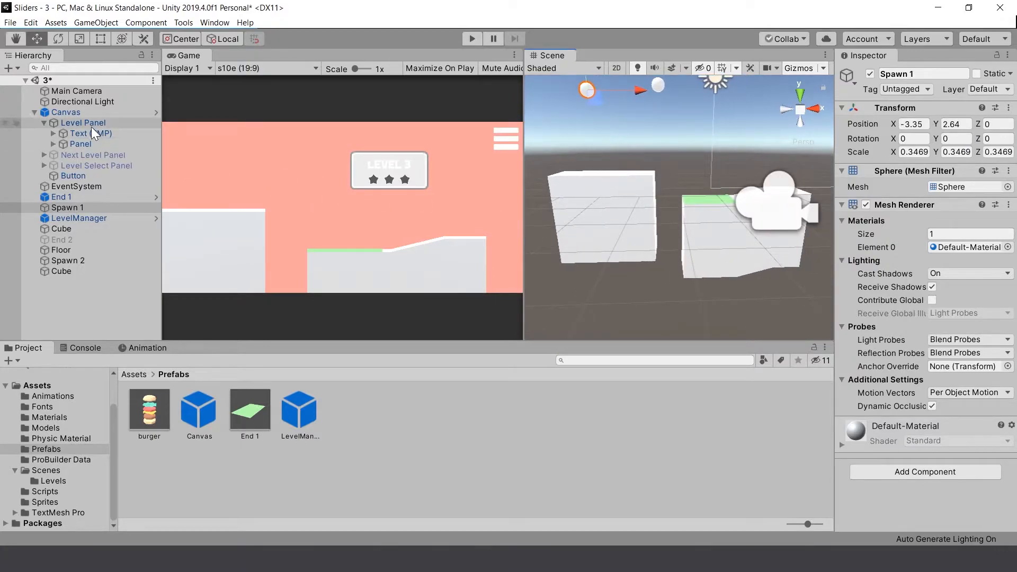
Step: Check the LevelManager's stage assignments, and move Spawn 2 to about X -1.91, Y 1.01, just above the new block's inner edge
left_click(87, 219)
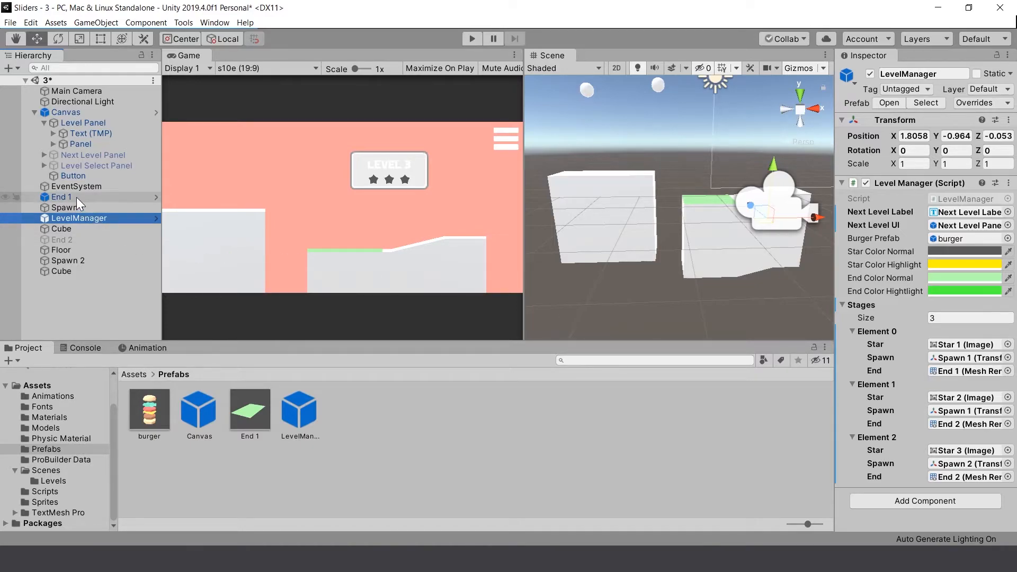
scroll(360, 218, "up", 1)
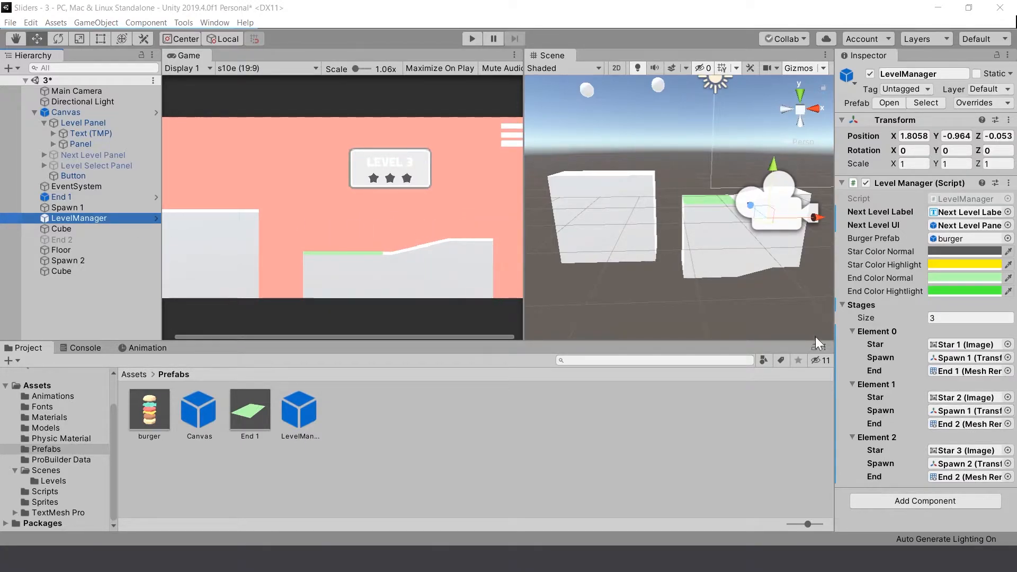
left_click(69, 261)
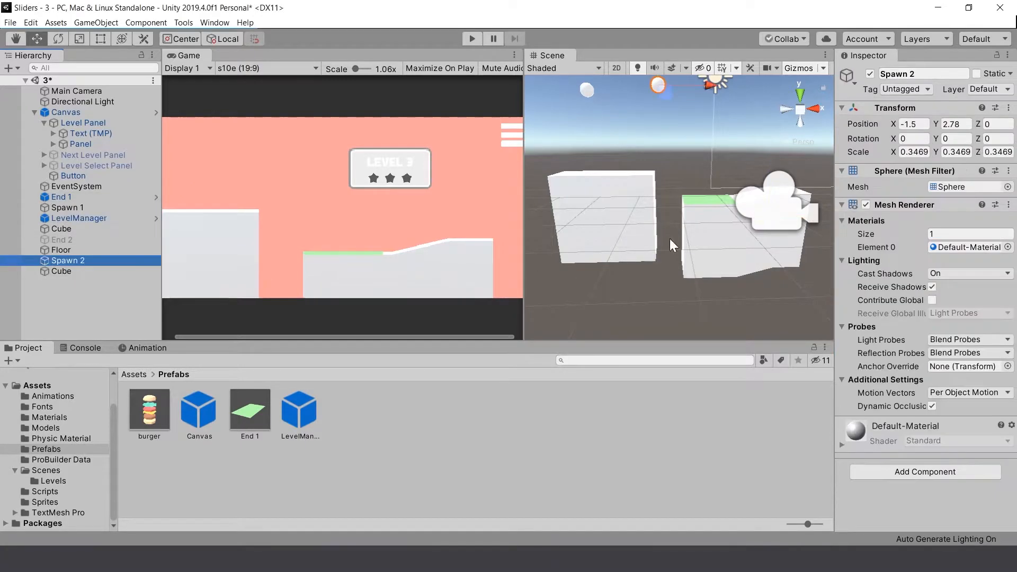
scroll(669, 129, "down", 2)
left_click_drag(668, 81, 666, 138)
left_click_drag(710, 170, 700, 168)
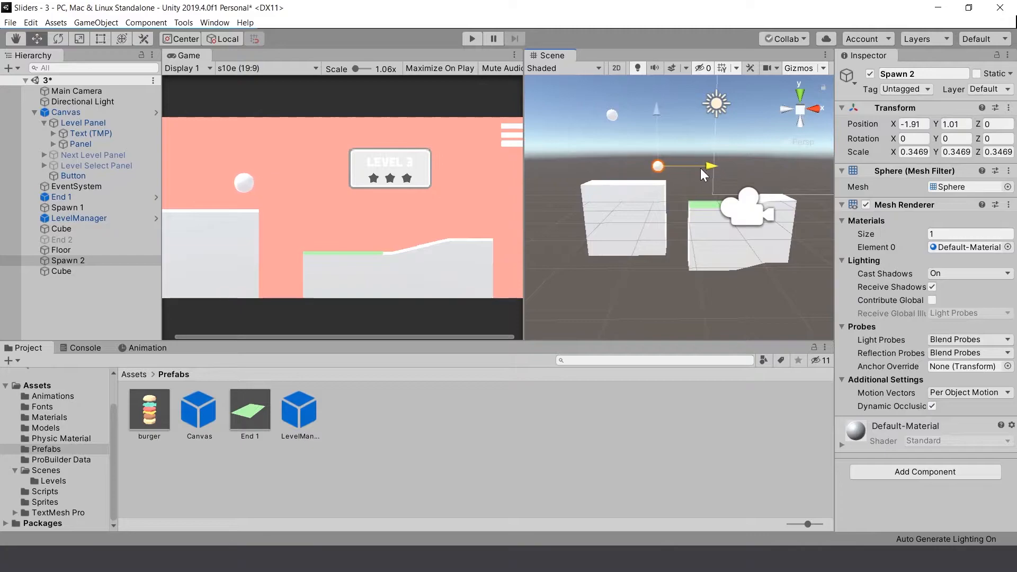
Step: Raise Spawn 2 to about Y 2.49, keeping its X position
left_click_drag(657, 114, 656, 71)
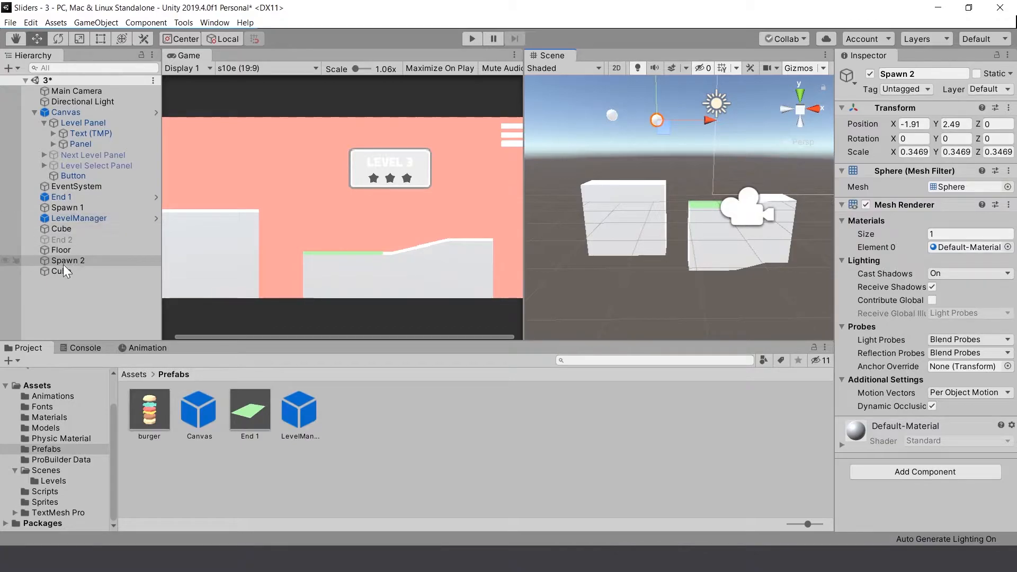
Step: Duplicate the End 1 platform and deactivate the original End 1
right_click(71, 196)
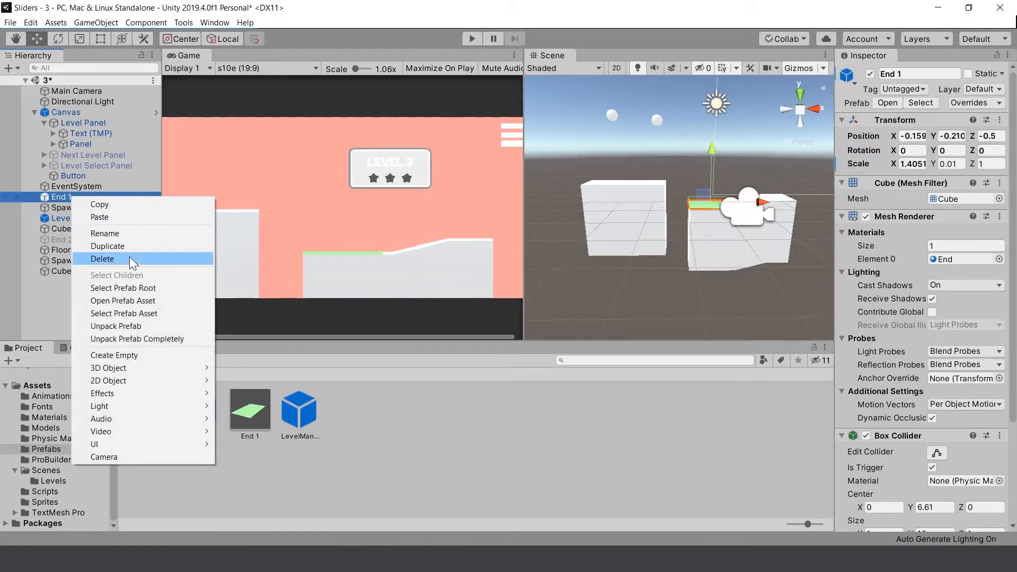
left_click(122, 246)
right_click_drag(700, 240, 569, 217)
key("w")
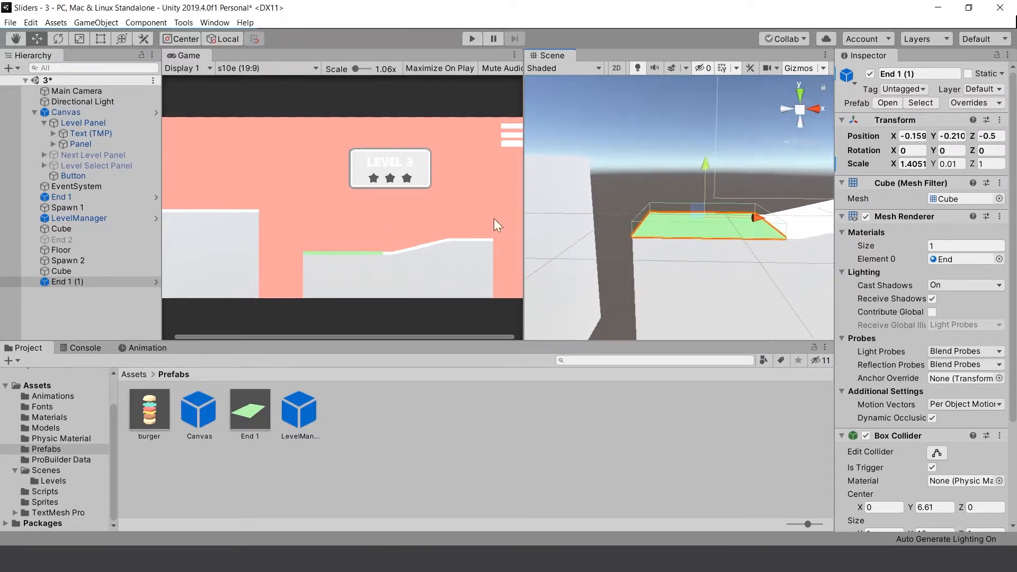
left_click(69, 198)
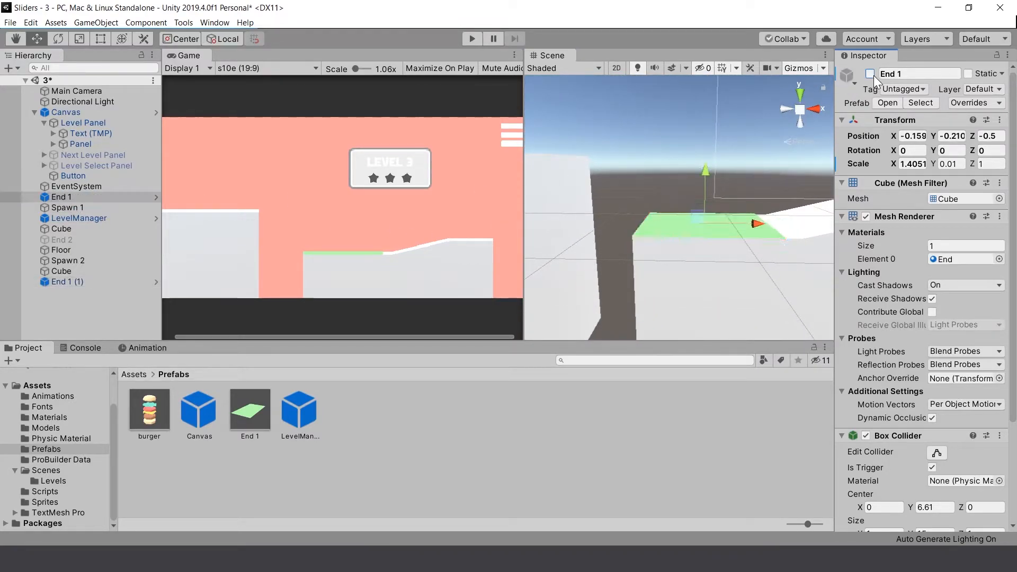
Step: Rename the duplicated end platform to End 2
left_click(63, 281)
left_click_drag(918, 75, 898, 76)
type("2")
key("Return")
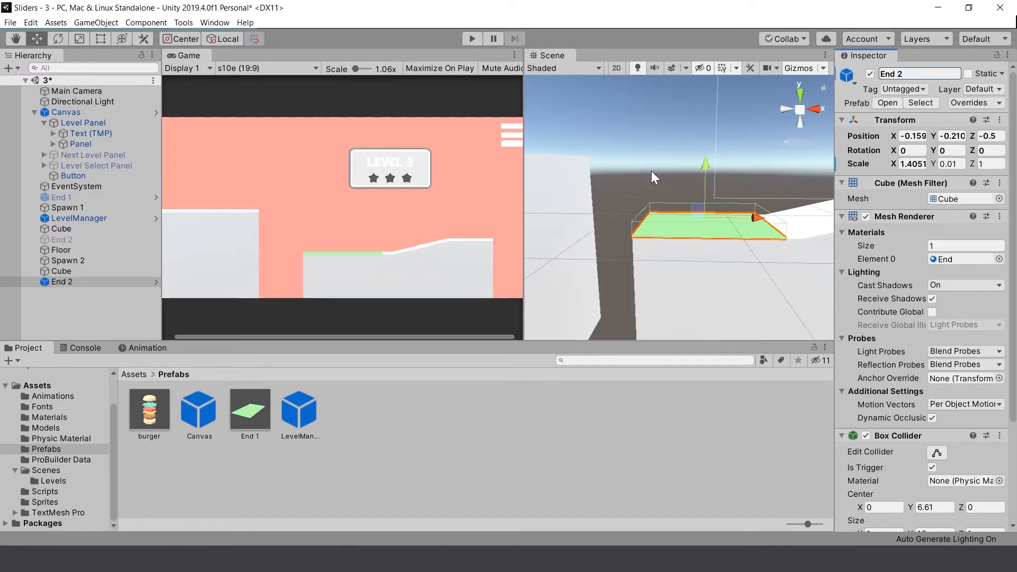
Step: Shrink the new End 2 to an X scale of about 0.73, and vertex-snap its corner to the flat section's outer top corner
key("r")
left_click_drag(755, 219, 723, 222)
left_click_drag(723, 221, 748, 270, "alt")
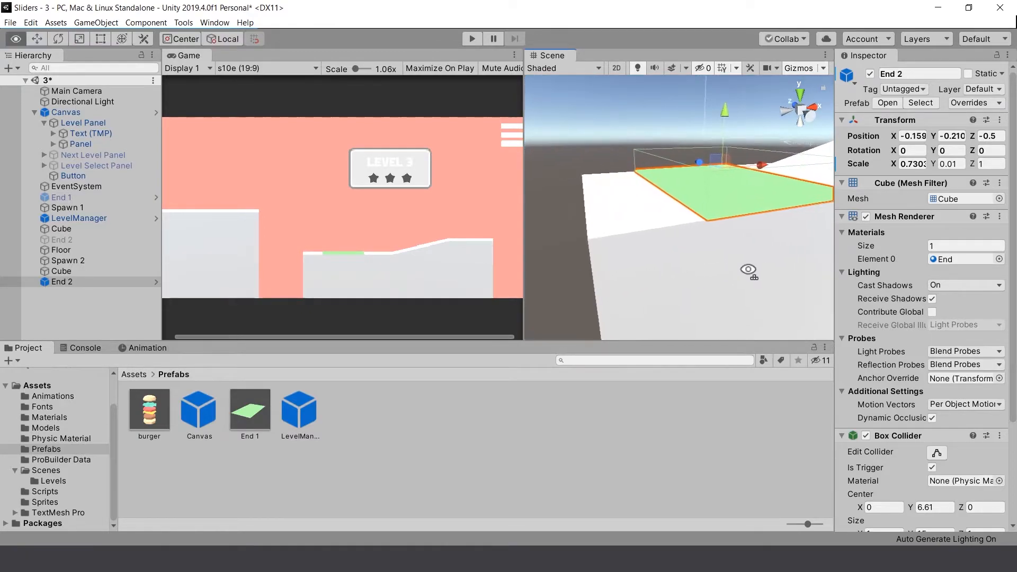
key("v")
left_click_drag(711, 224, 610, 238)
right_click_drag(741, 240, 651, 215)
key("s")
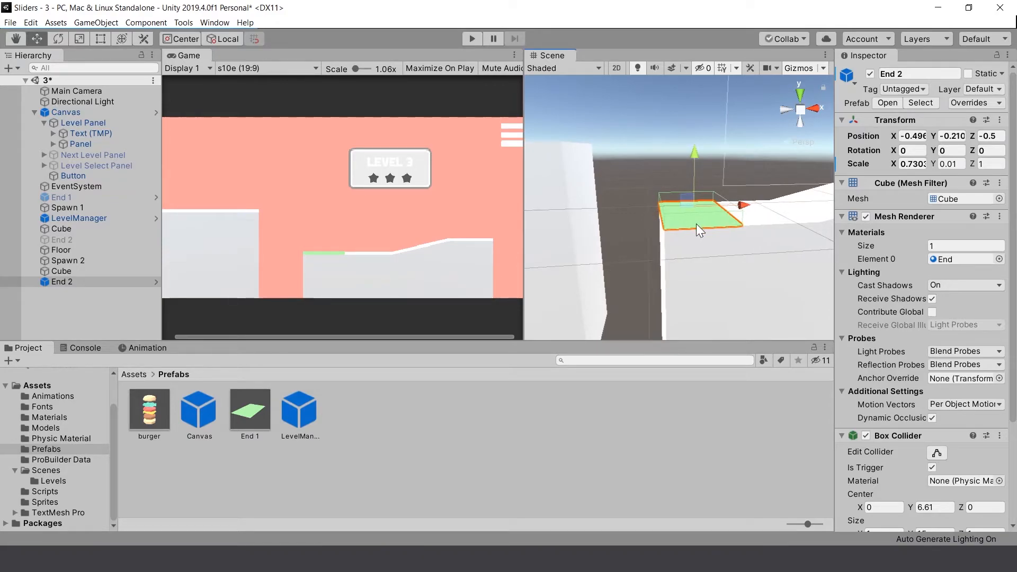
Step: Widen End 2 to an X scale of about 0.905, and vertex-snap it flush with the flat section's outer corner at about X -0.409
key("r")
left_click_drag(745, 206, 759, 206)
right_click_drag(725, 259, 684, 260)
key("w")
key("v")
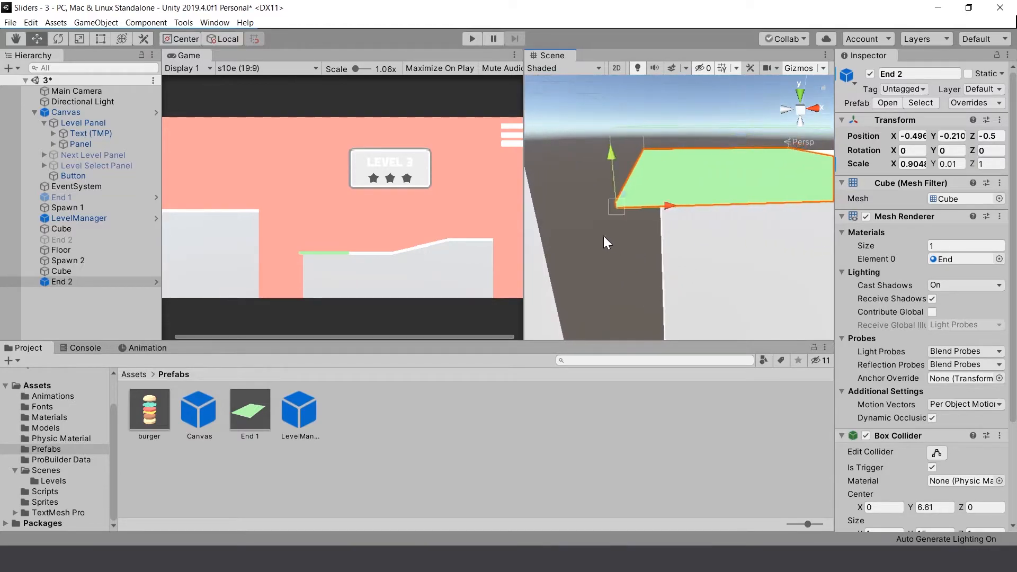
left_click_drag(615, 216, 654, 219)
key("s")
mouse_move(654, 219)
right_mouse_down()
mouse_move(665, 229)
mouse_move(671, 188)
mouse_move(659, 202)
right_mouse_up()
key("w")
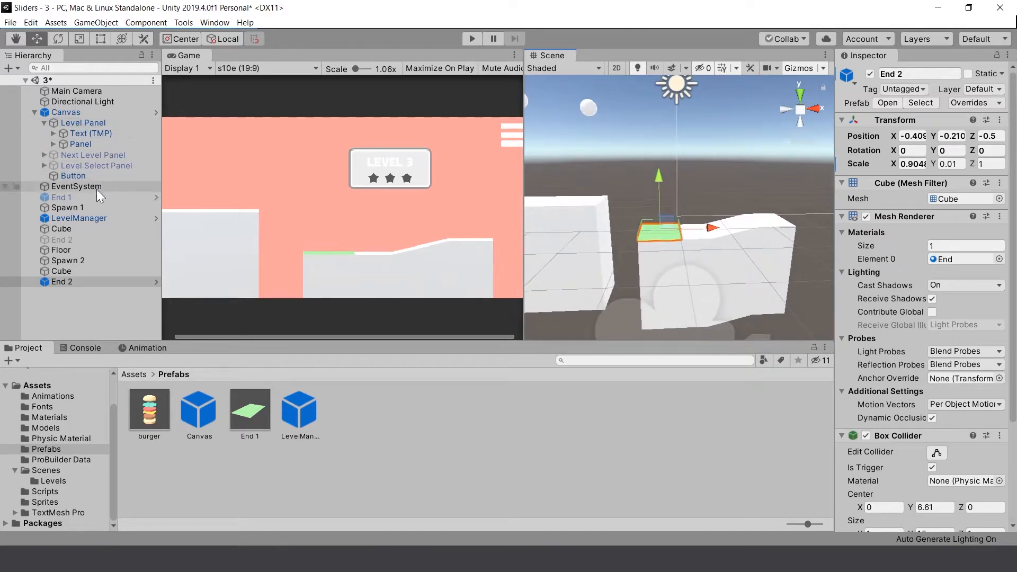
Step: In the LevelManager's stages, assign the new End 2 and Spawn 2 to Element 1, and Spawn 1 to Element 2
left_click(90, 218)
left_click_drag(68, 281, 954, 428)
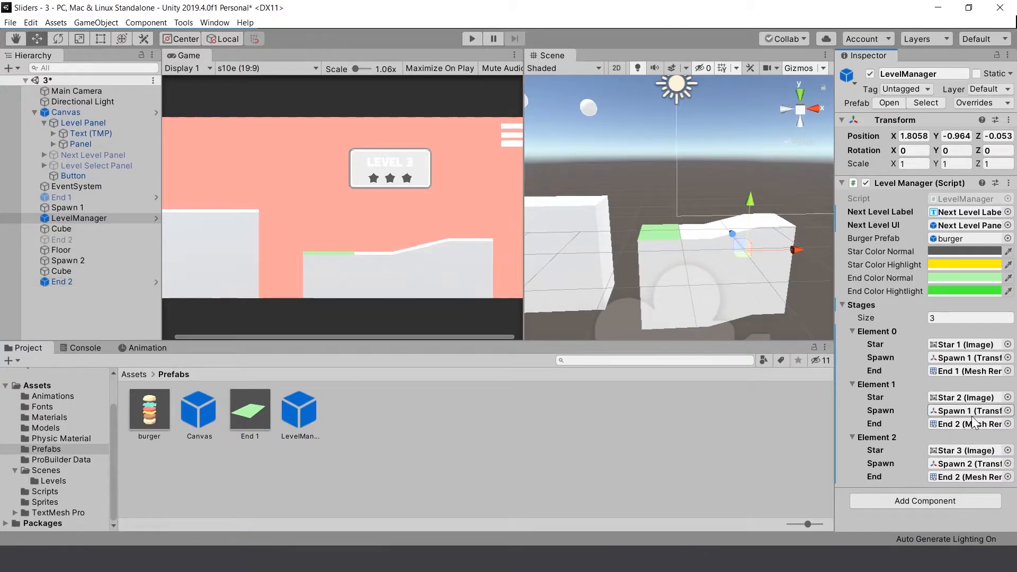
left_click_drag(81, 260, 973, 416)
left_click_drag(72, 208, 949, 469)
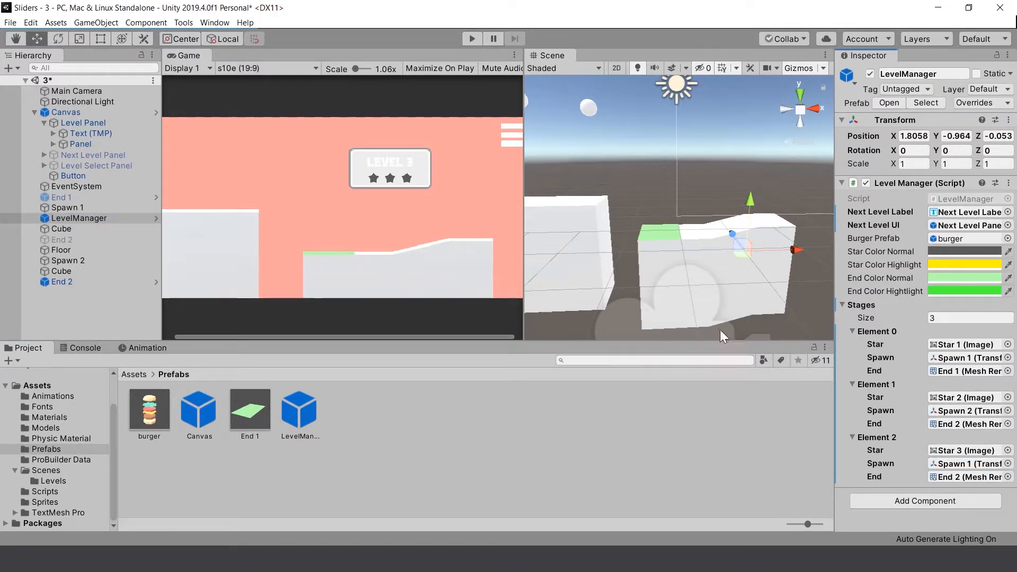
Step: Duplicate the new End 2 platform and deactivate the platform it was copied from
scroll(396, 245, "up", 1)
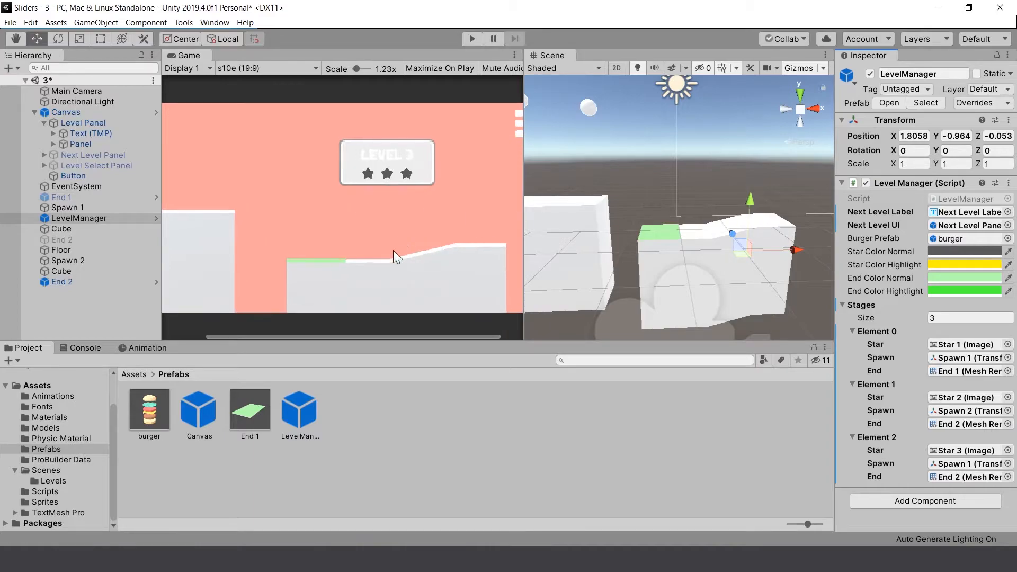
scroll(497, 240, "down", 2)
left_click(88, 280)
right_click(72, 282)
left_click(148, 286)
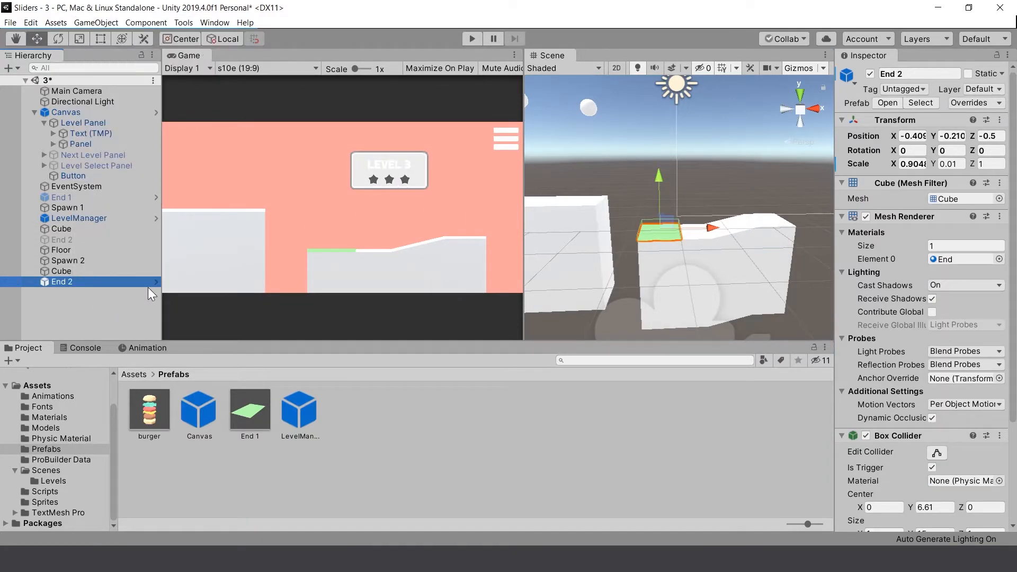
right_click(69, 280)
left_click(122, 68)
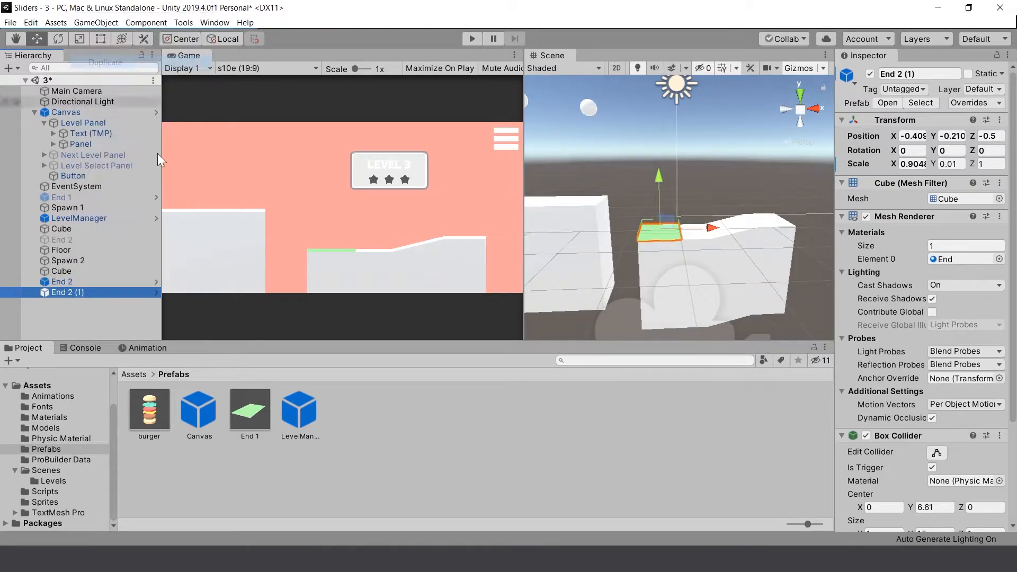
left_click(72, 277)
left_click(869, 73)
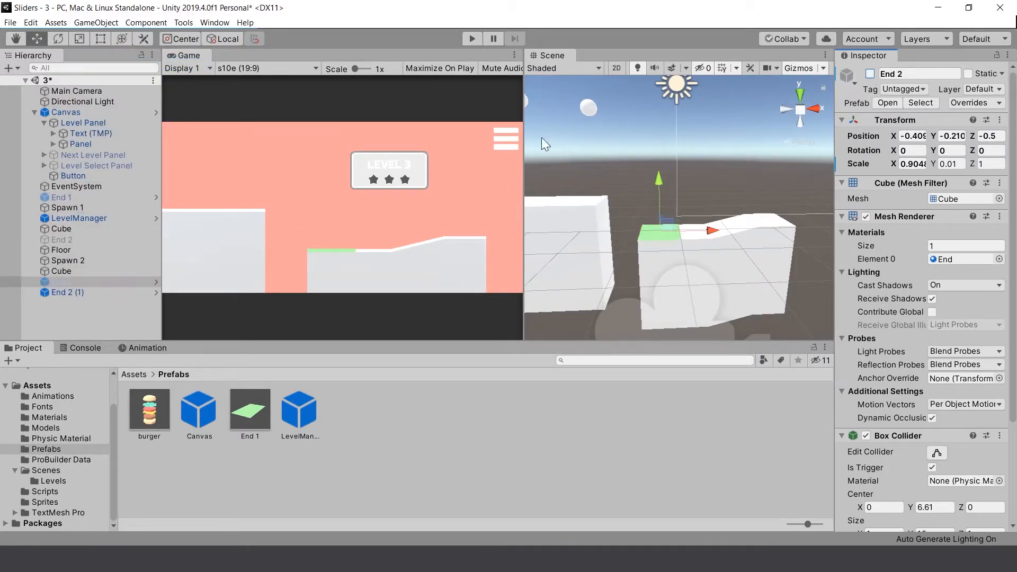
Step: Rename the duplicated End 2 platform to End 3 and save the scene
left_click(65, 292)
left_click_drag(916, 74, 896, 75)
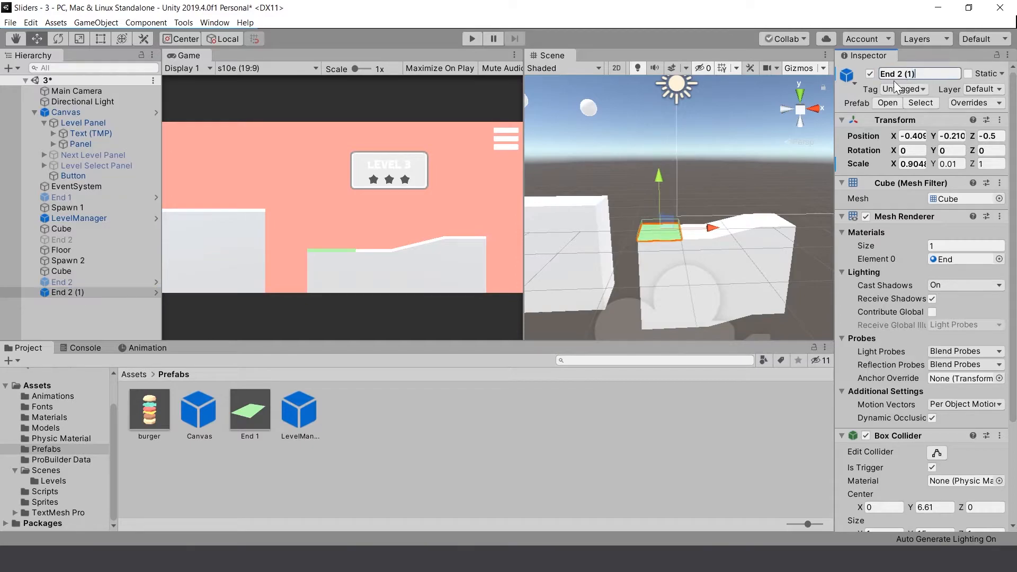
type("3")
key("Return")
key("ctrl+s")
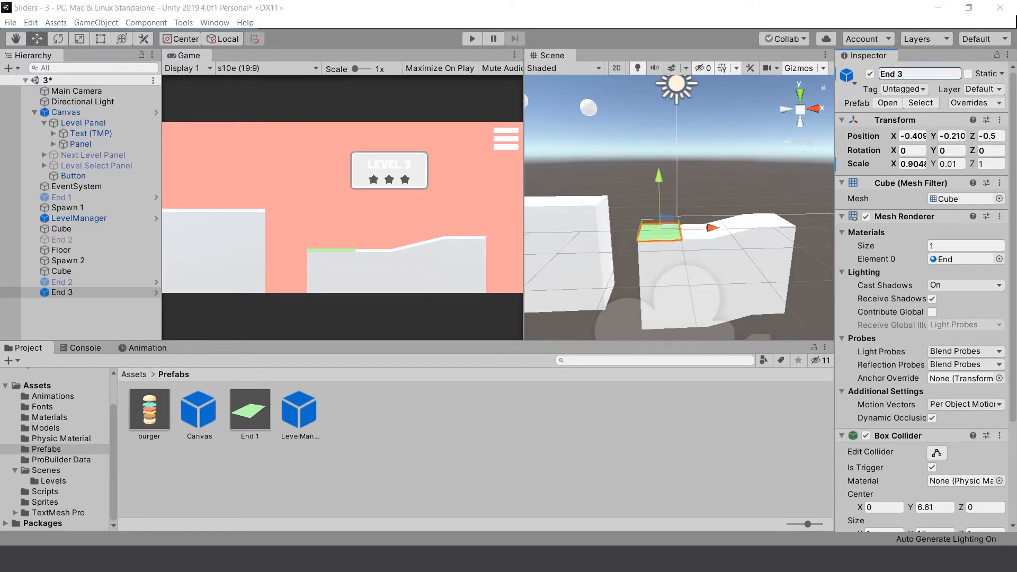
Step: Move End 3 above the sloped block's raised section, to about X 1.99, Y 0.398
scroll(721, 238, "up", 3)
left_click_drag(719, 241, 835, 228)
right_click_drag(766, 249, 761, 246)
key("d")
key("w")
key("d")
key("a")
key("w")
left_click_drag(693, 187, 687, 112)
Step: Vertex-snap End 3's corner onto the raised section's outer top corner, at about X 2.03, Y 0.036
mouse_move(692, 205)
right_mouse_down()
mouse_move(661, 185)
mouse_move(680, 200)
right_mouse_up()
key("d")
key("w")
key("s")
key("v")
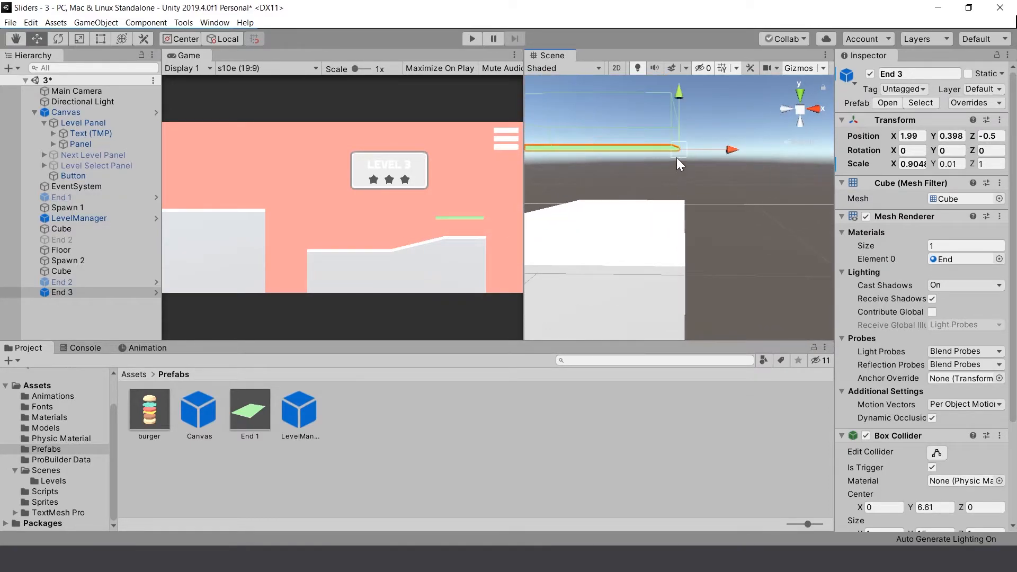
left_click_drag(676, 150, 685, 251)
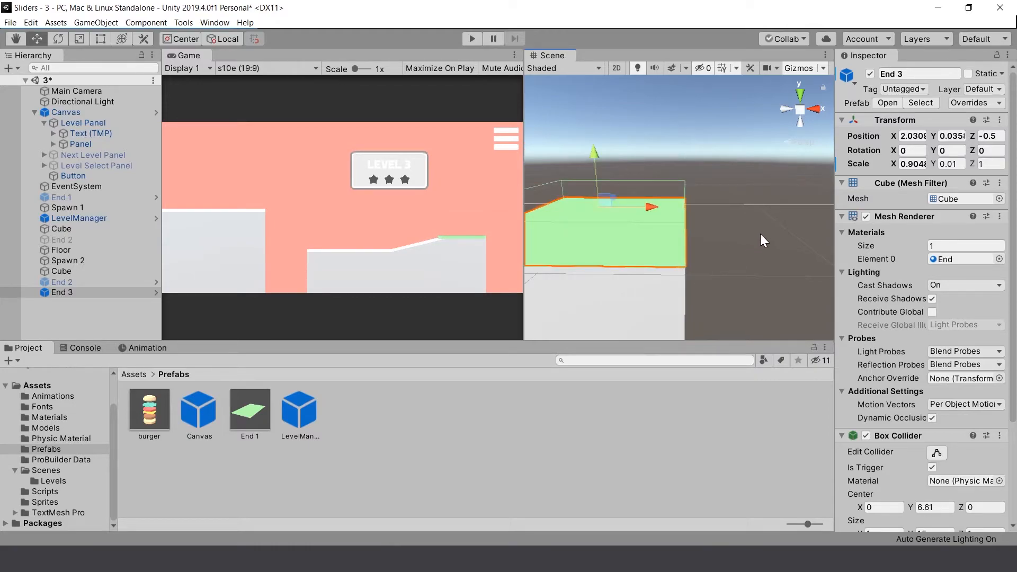
Step: Shrink End 3 to an X scale of about 0.617, and vertex-snap it back to the raised section's outer corner
left_click_drag(755, 231, 726, 205, "alt")
key("r")
key("w")
right_click_drag(727, 207, 698, 237)
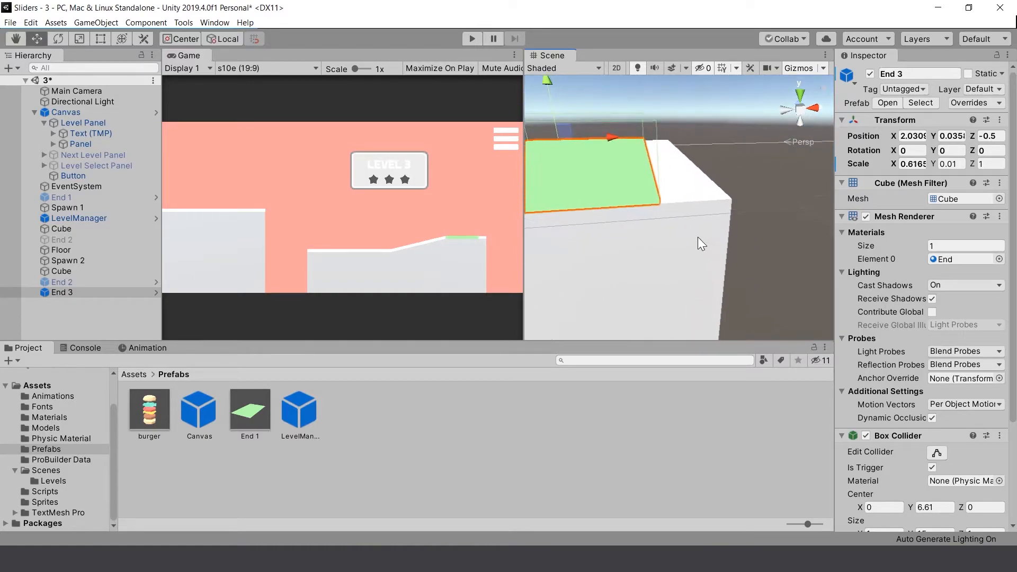
left_click_drag(666, 208, 737, 209)
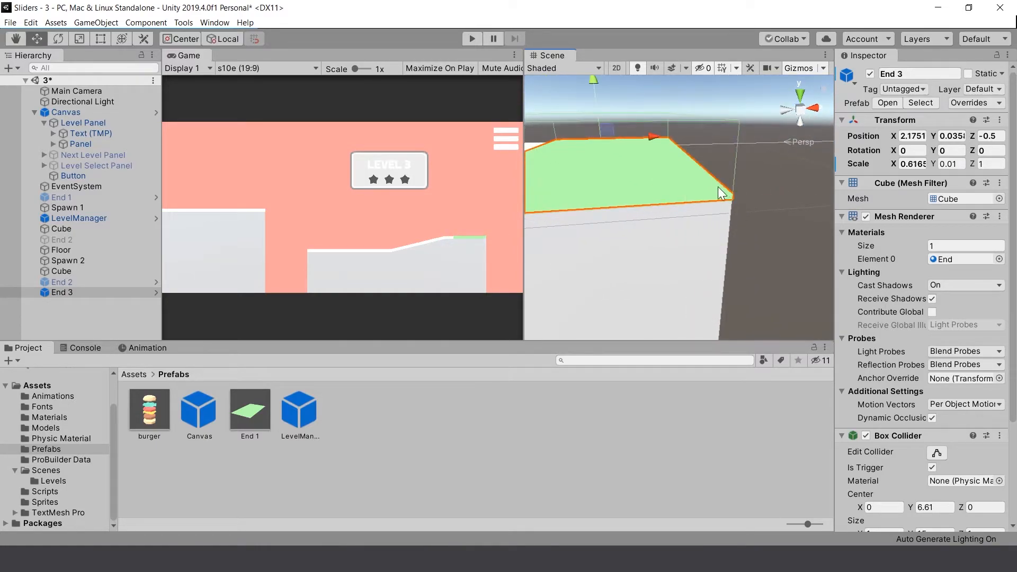
Step: Widen End 3 to an X scale of about 0.816, and vertex-snap its corner onto the raised section's outer edge
right_click_drag(721, 188, 692, 166)
key("r")
left_click_drag(686, 145, 706, 147)
key("w")
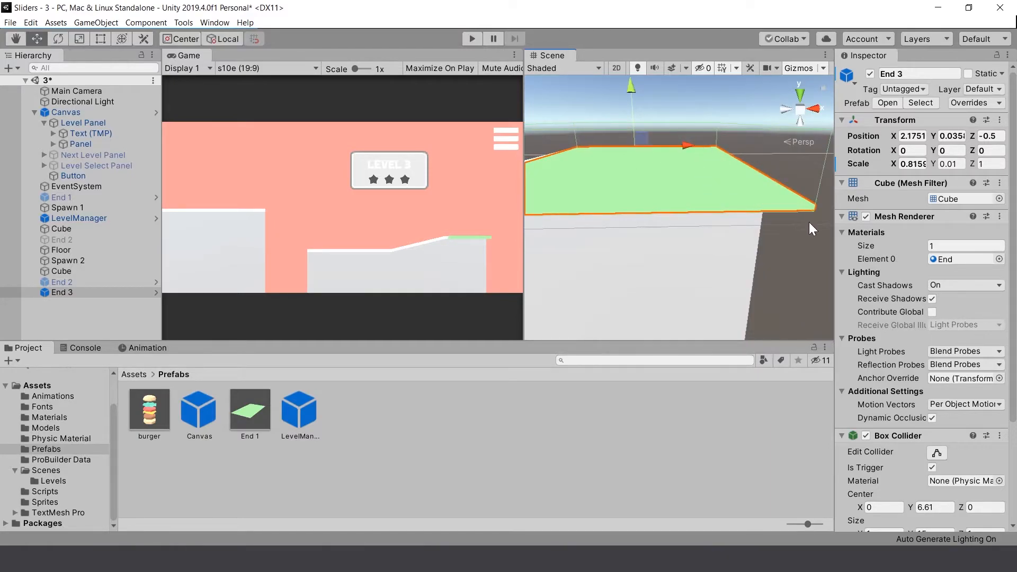
left_click_drag(819, 213, 775, 217)
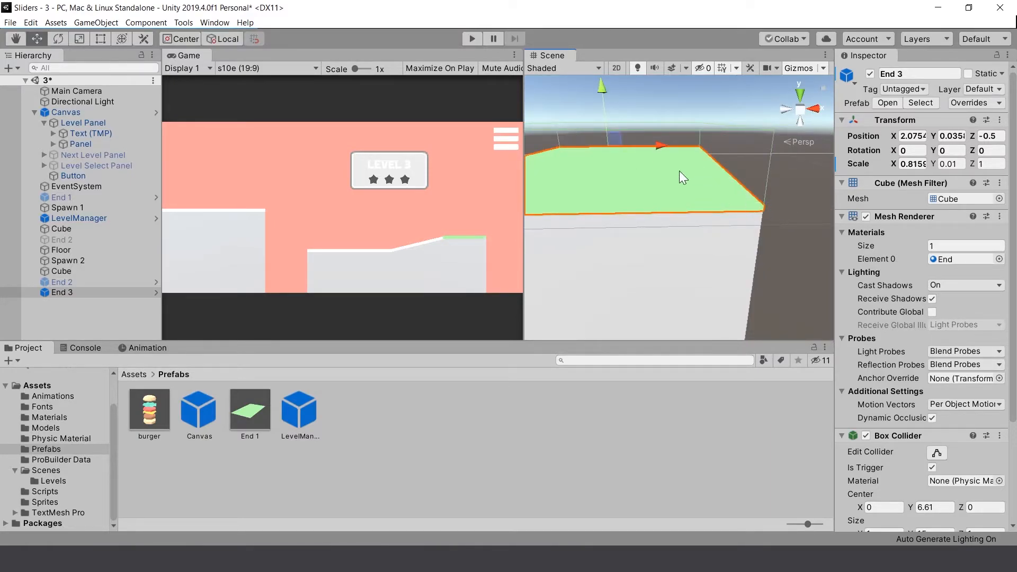
Step: Set End 3's X scale to about 0.721, and vertex-snap it flush with the raised section's outer corner at about X 2.123
key("r")
left_click_drag(661, 145, 654, 145)
right_click_drag(689, 196, 737, 226)
key("w")
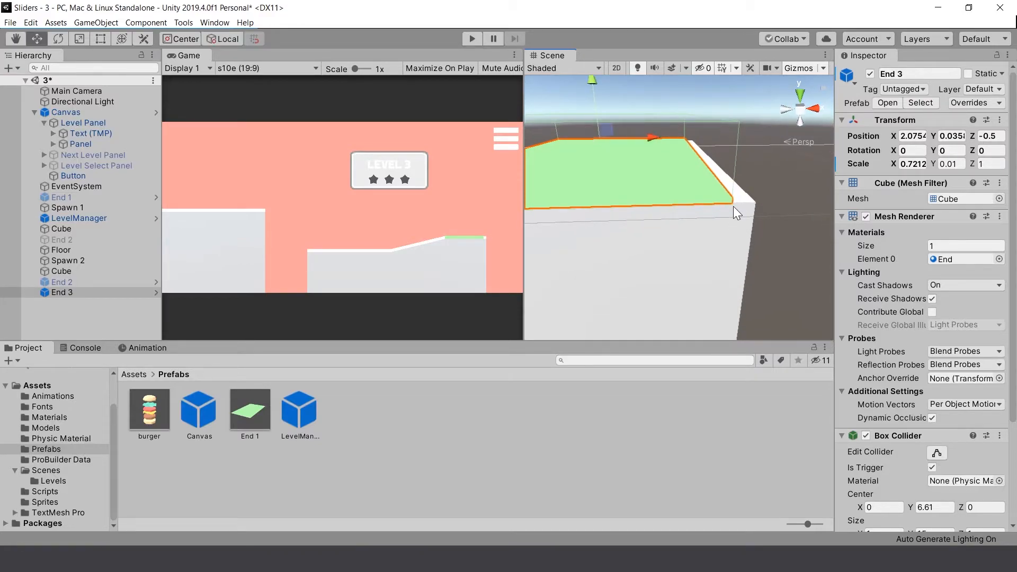
left_click_drag(733, 205, 764, 210)
right_click_drag(752, 226, 733, 166)
key("s")
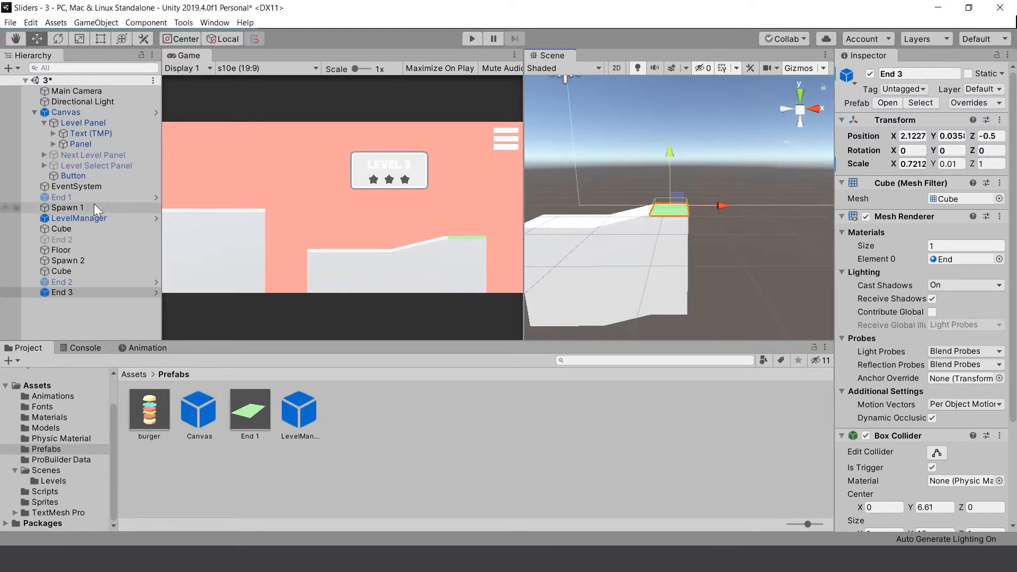
Step: Assign End 3 as the end of the LevelManager's Element 2 stage, and deactivate the End 3 platform
left_click(87, 218)
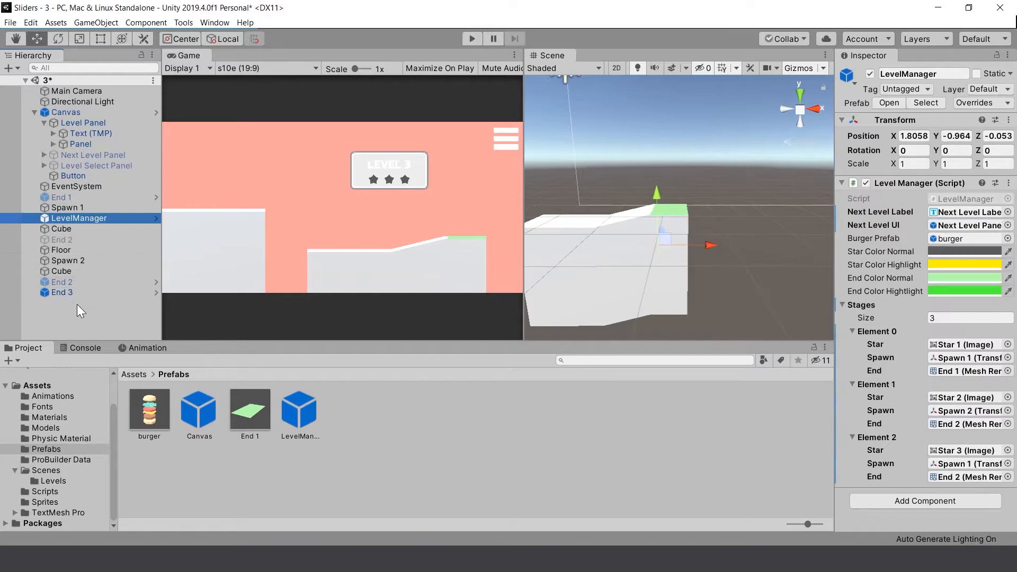
left_click_drag(68, 293, 960, 478)
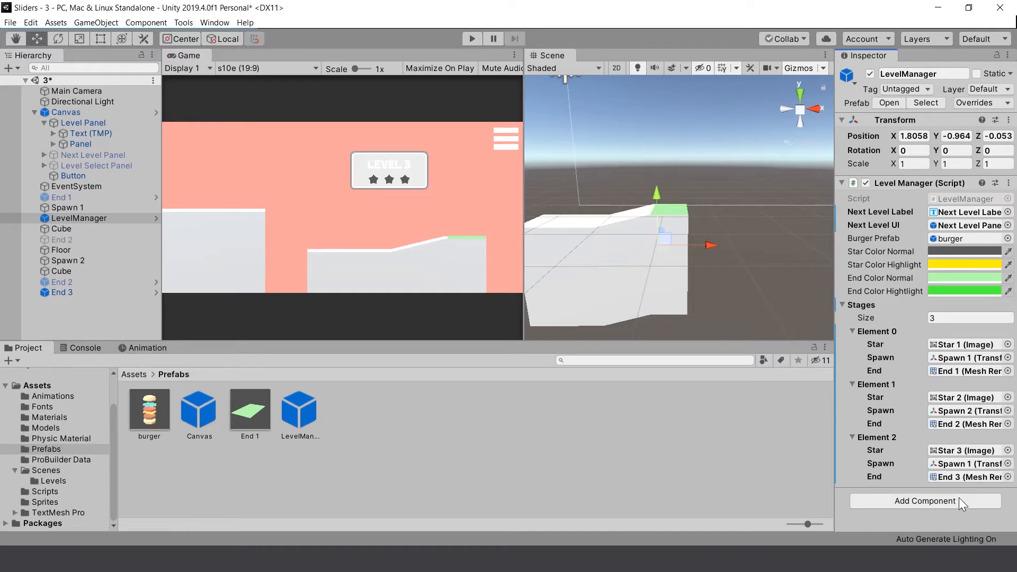
left_click(124, 292)
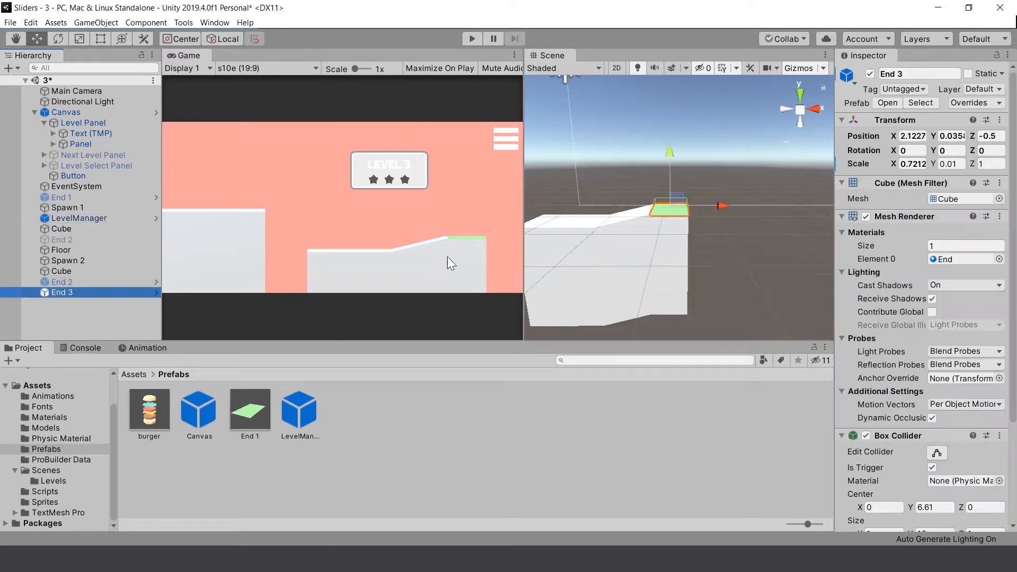
left_click(869, 74)
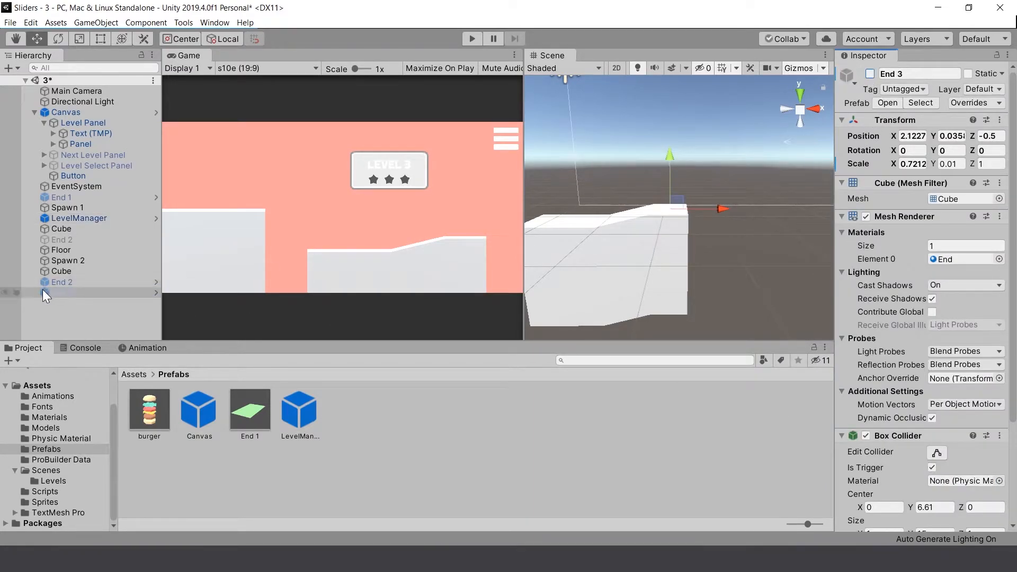
Step: Delete the old inactive End 2 object left over from level 2, listed above Floor
left_click(72, 281)
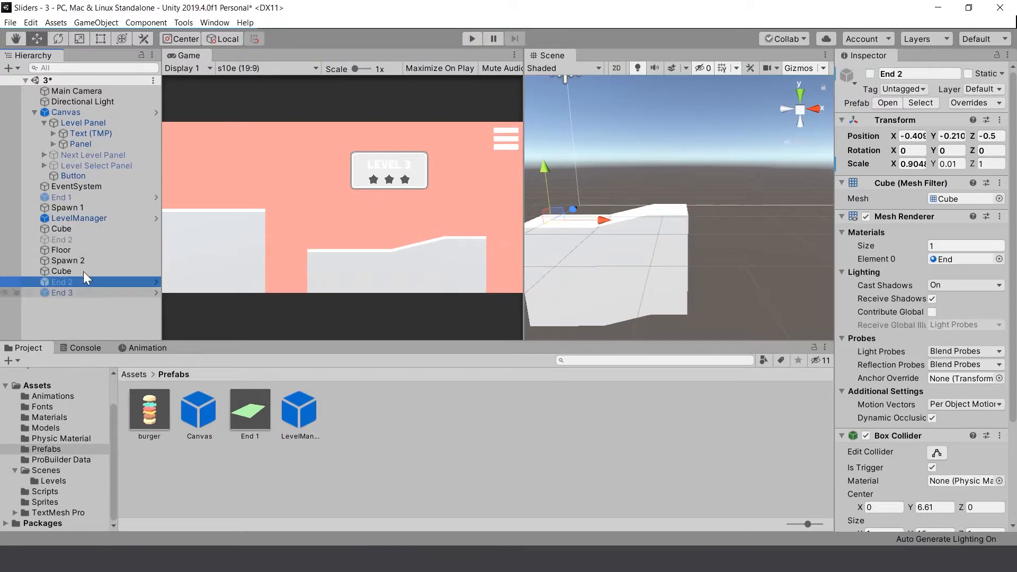
left_click(77, 239)
left_click(870, 74)
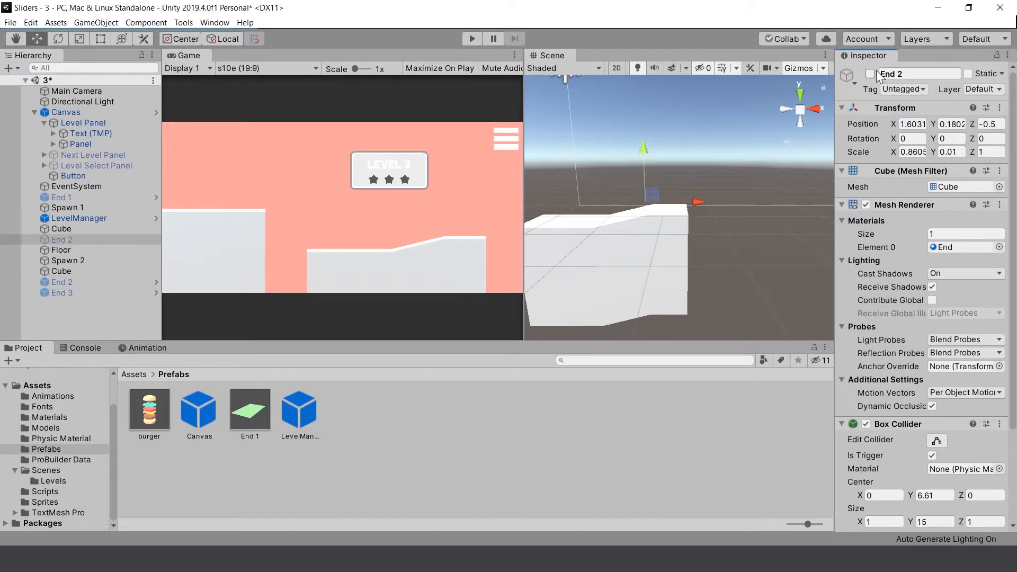
left_click(870, 74)
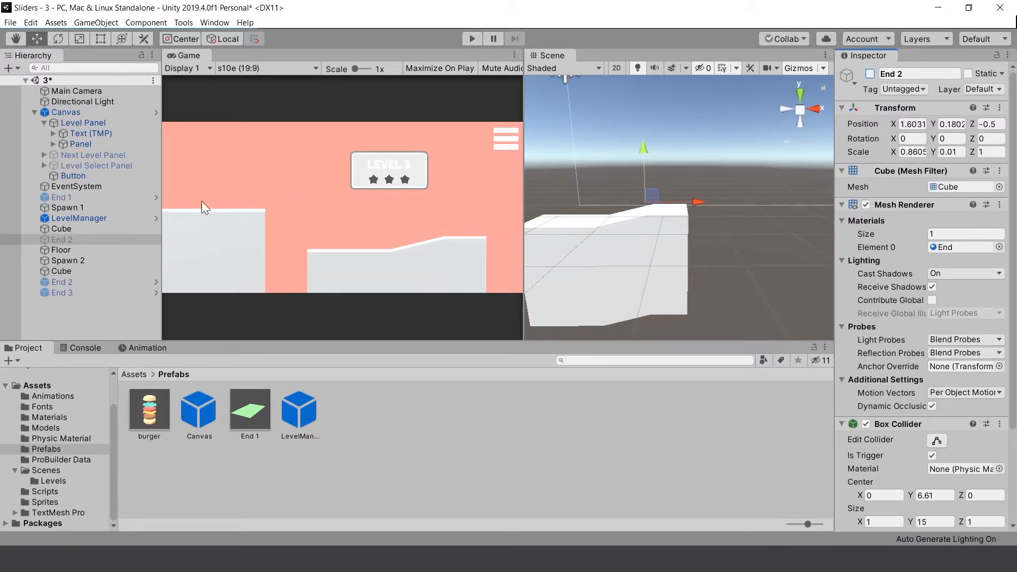
left_click(78, 241)
key("Delete")
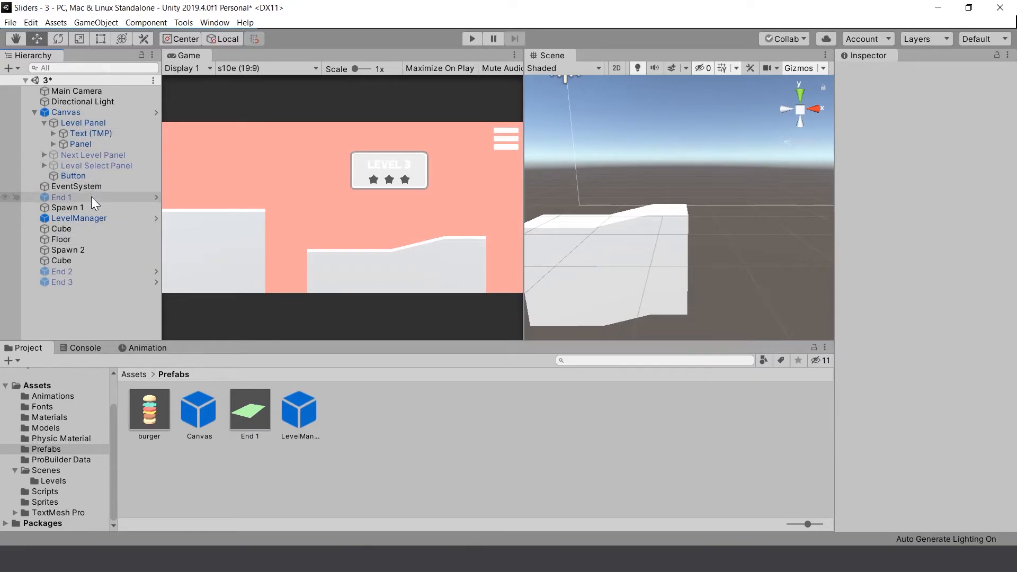
Step: Check that the LevelManager's Element 1 end reference points to the new End 2 platform
left_click(84, 217)
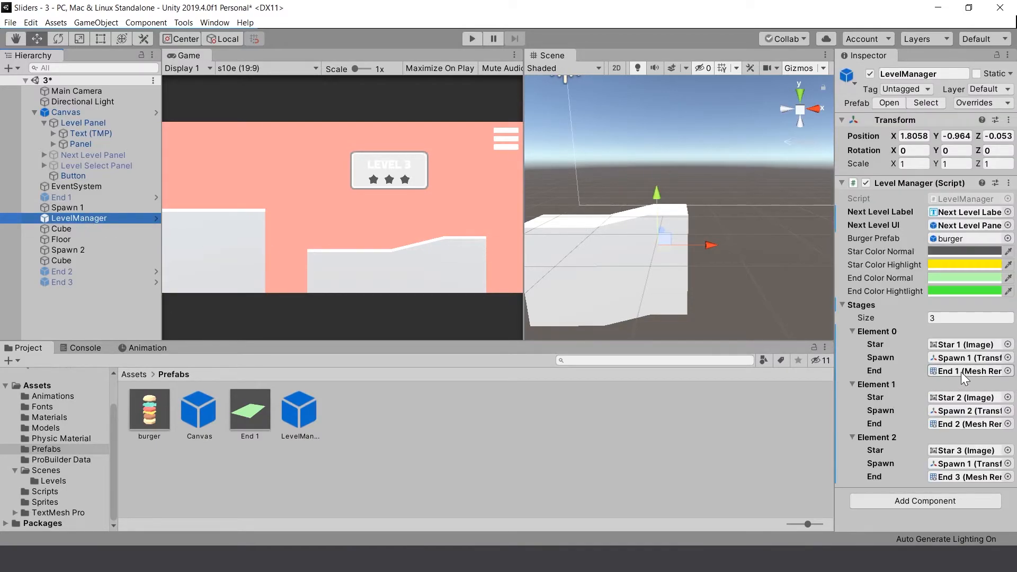
left_click(954, 424)
left_click(61, 272)
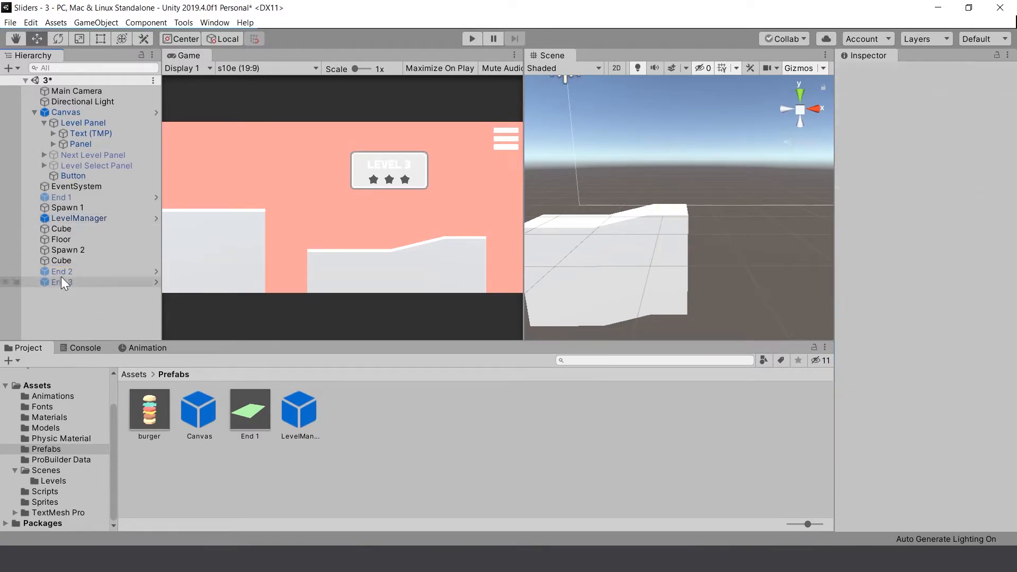
Step: Reactivate the End 1 platform, and save the level 3 scene and the project
left_click(78, 198)
left_click(869, 74)
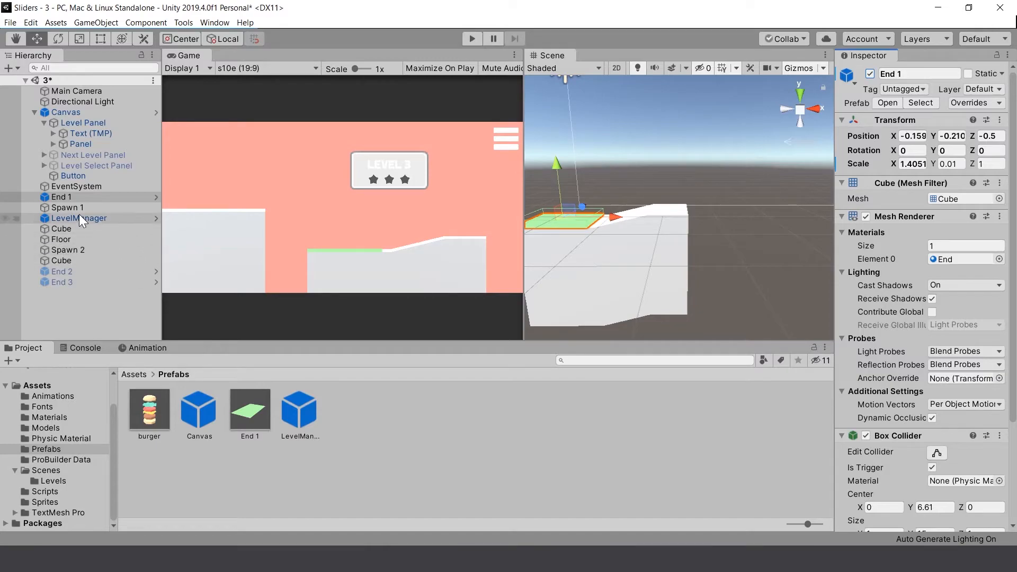
left_click(66, 333)
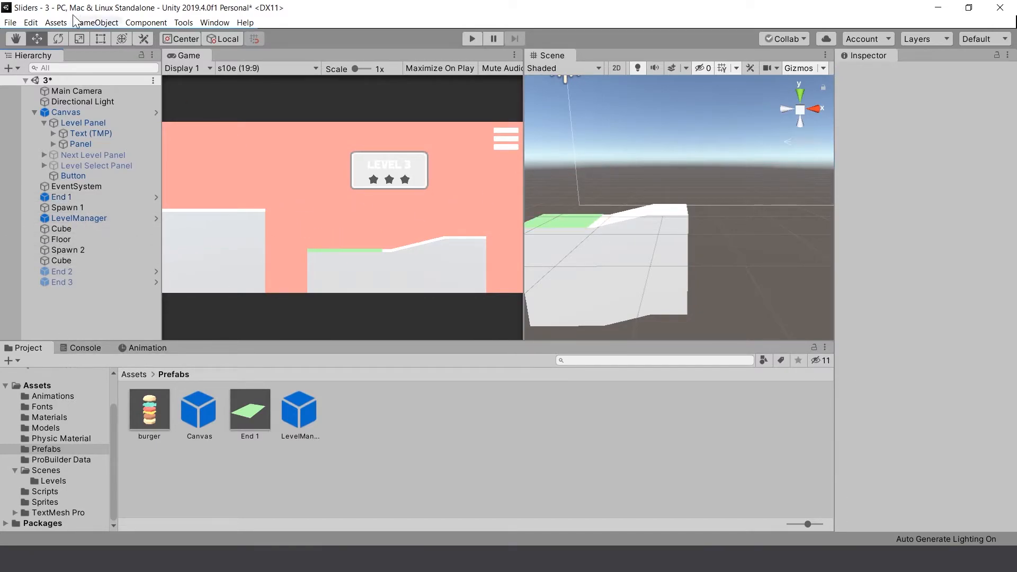
left_click(10, 22)
left_click(23, 65)
left_click(10, 22)
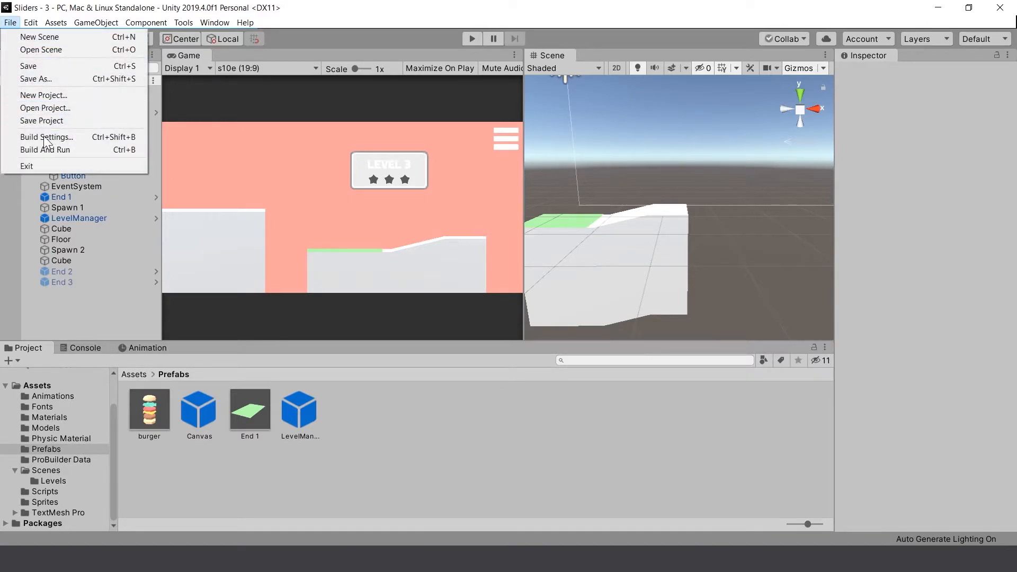
left_click(32, 122)
Step: Dock the Scene view together with the Game view in one group, and show the enlarged Game view
left_click_drag(551, 55, 319, 53)
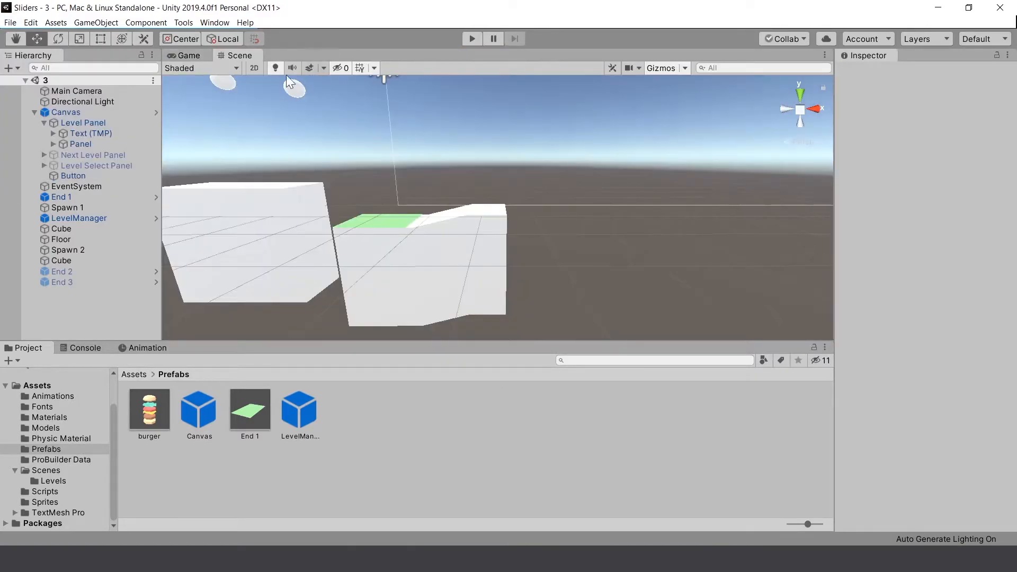
left_click(188, 56)
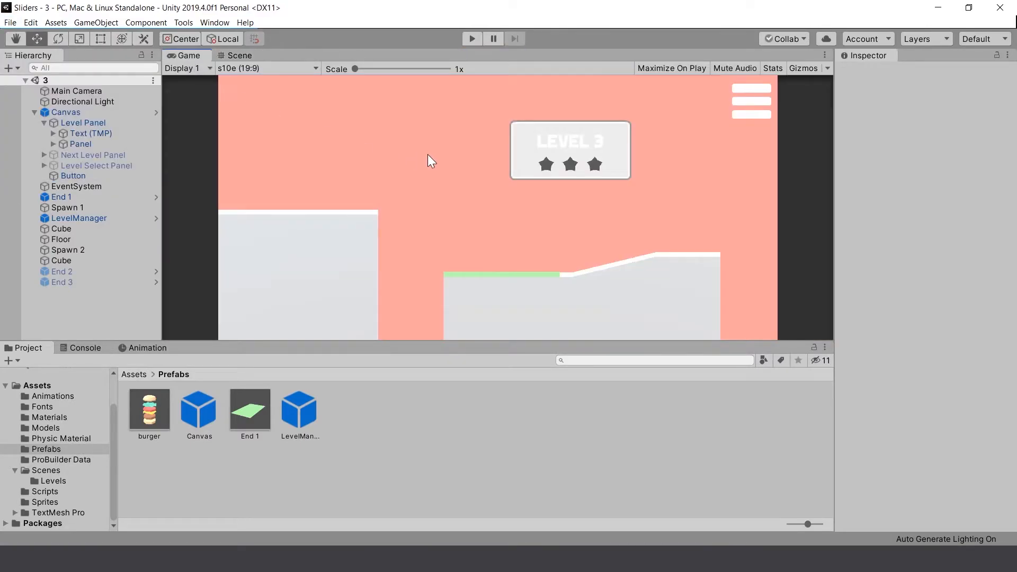
Step: Play-test level 3 by launching burgers towards the three end platforms at varying power, and stop the test
left_click(473, 39)
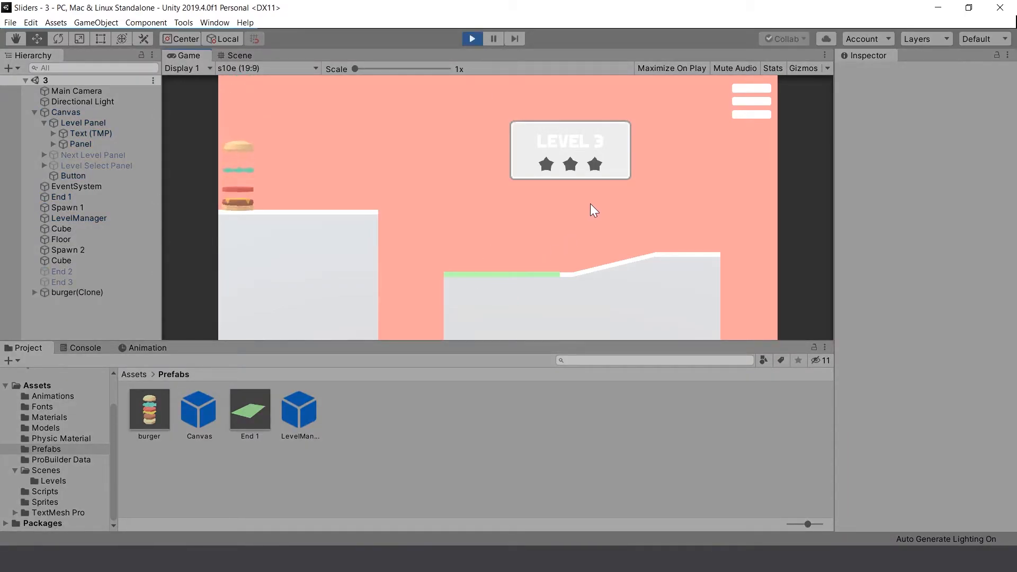
left_click(493, 233)
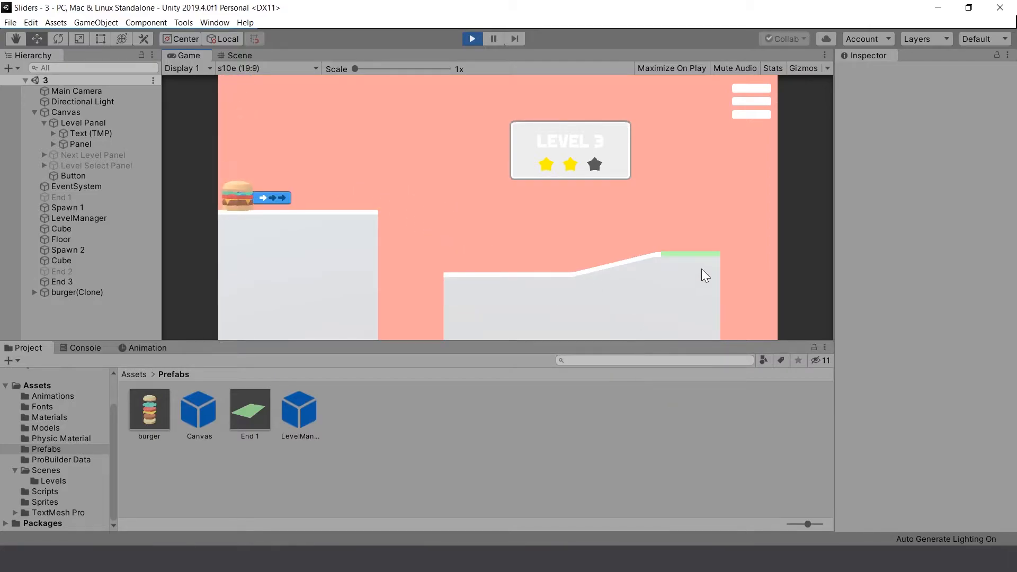
left_click_drag(545, 273, 436, 281)
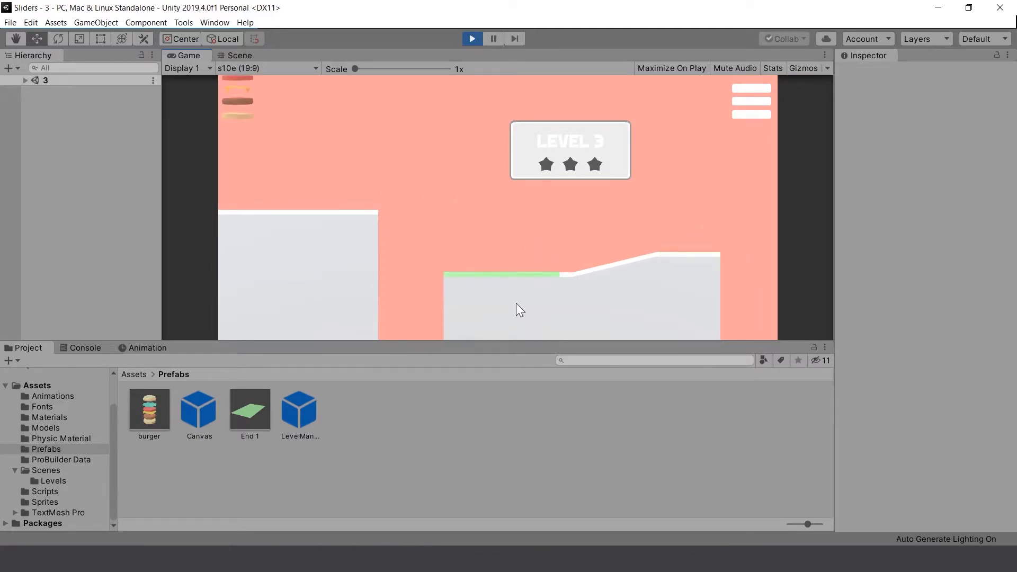
left_click_drag(567, 273, 475, 275)
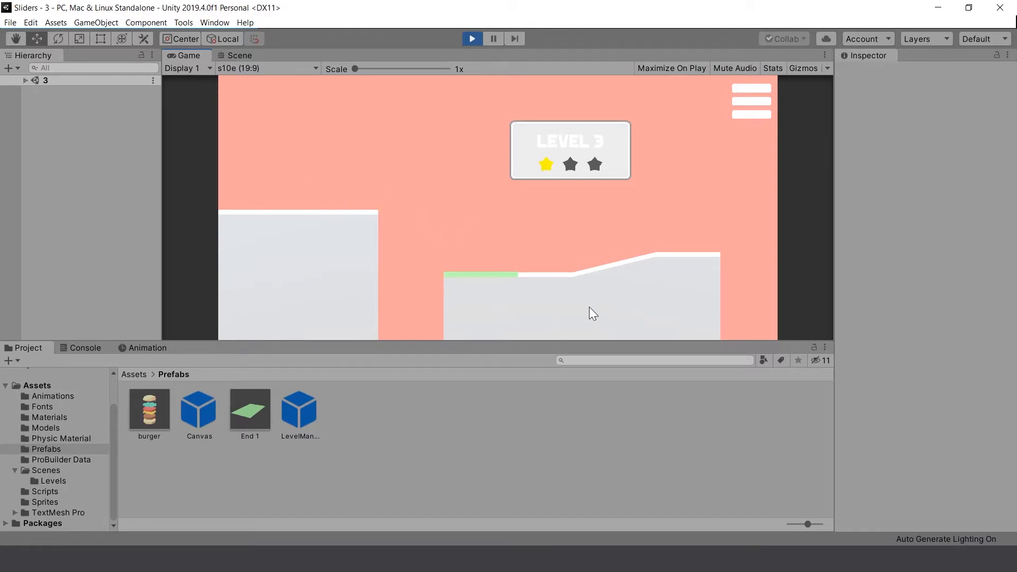
left_click_drag(592, 283, 527, 278)
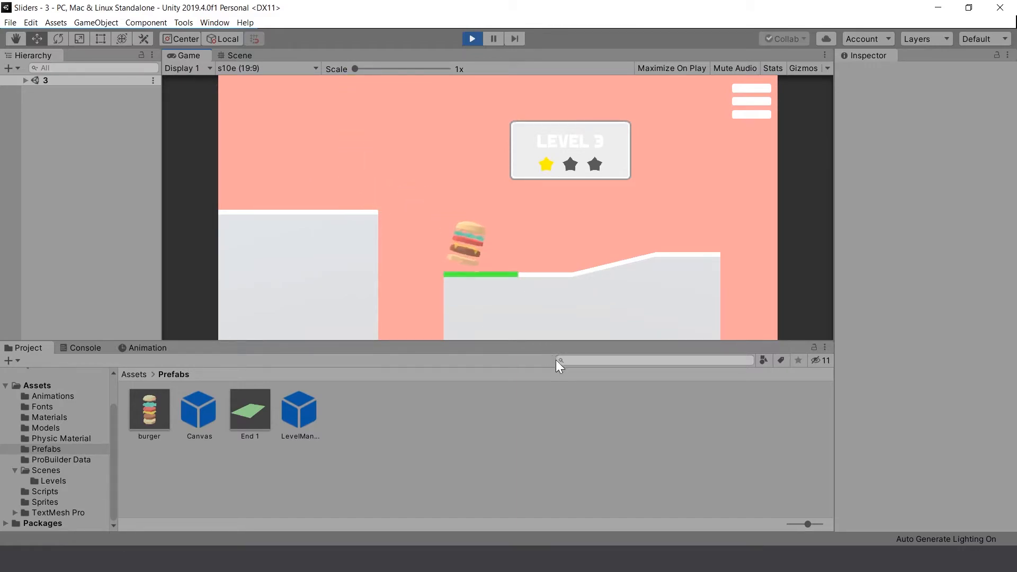
left_click_drag(666, 285, 510, 276)
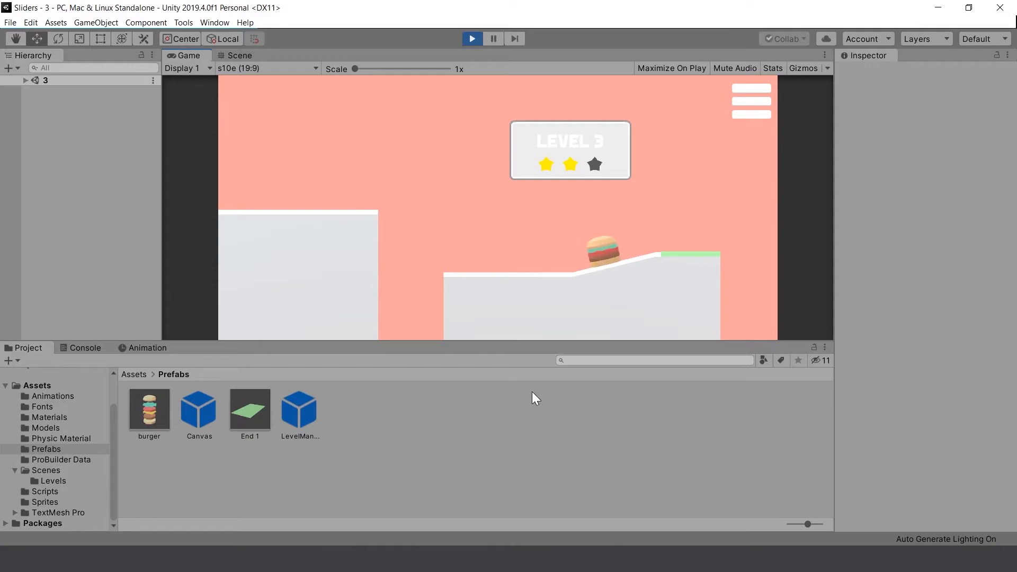
left_click_drag(598, 268, 414, 281)
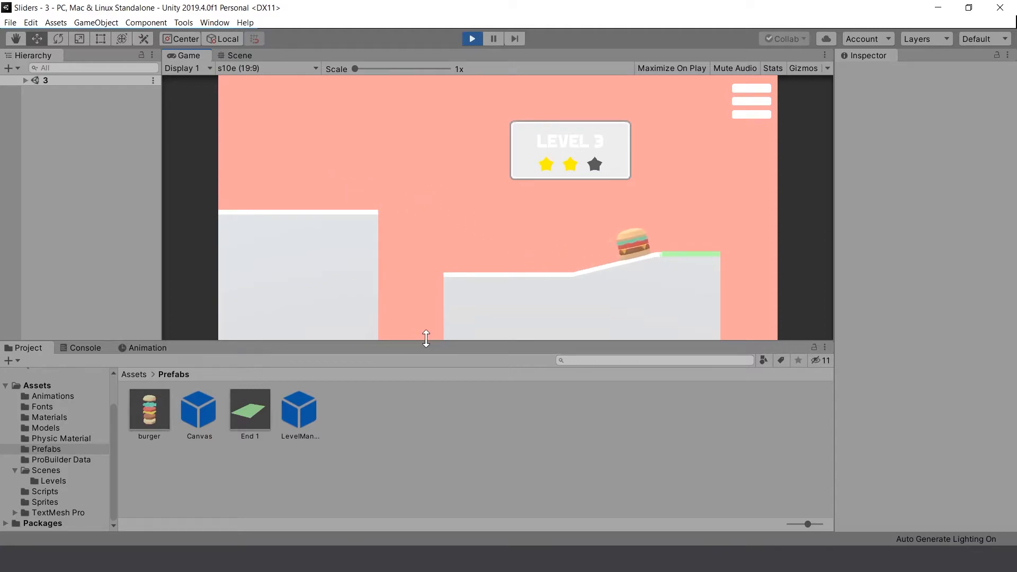
left_click_drag(629, 244, 392, 243)
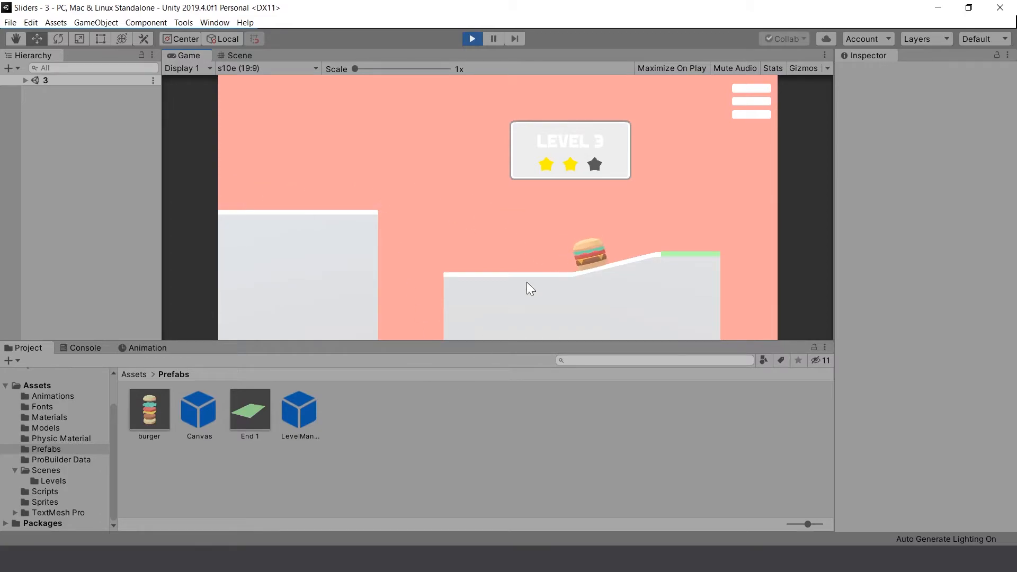
left_click(472, 38)
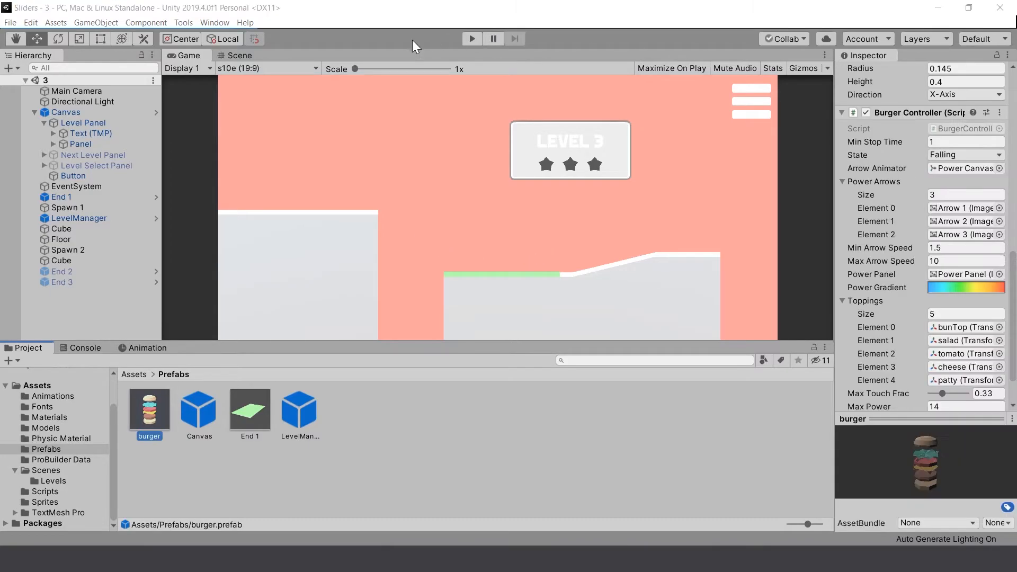
Step: Set the project's 3D physics gravity to -6 on the Y axis
left_click(393, 42)
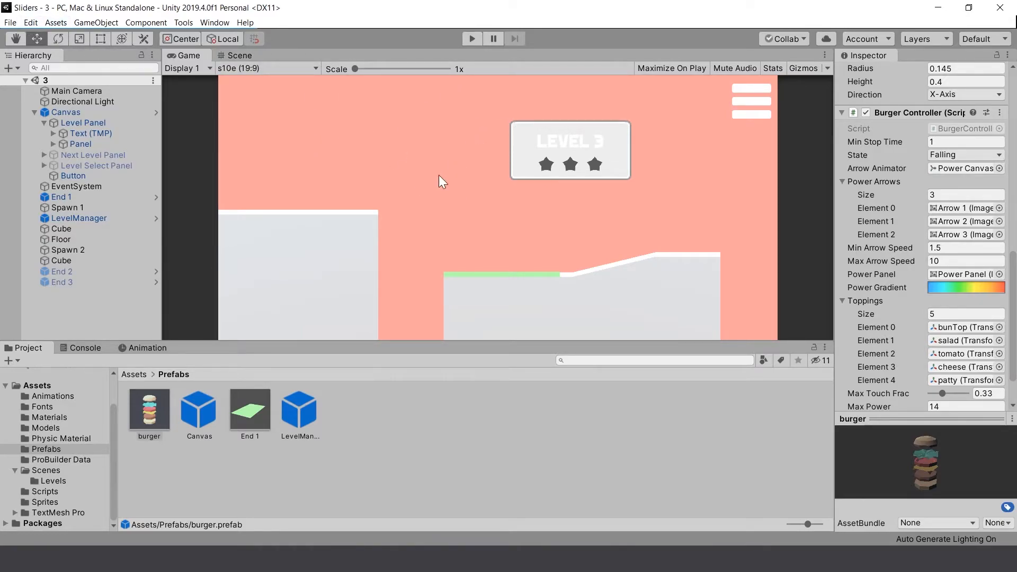
left_click(30, 22)
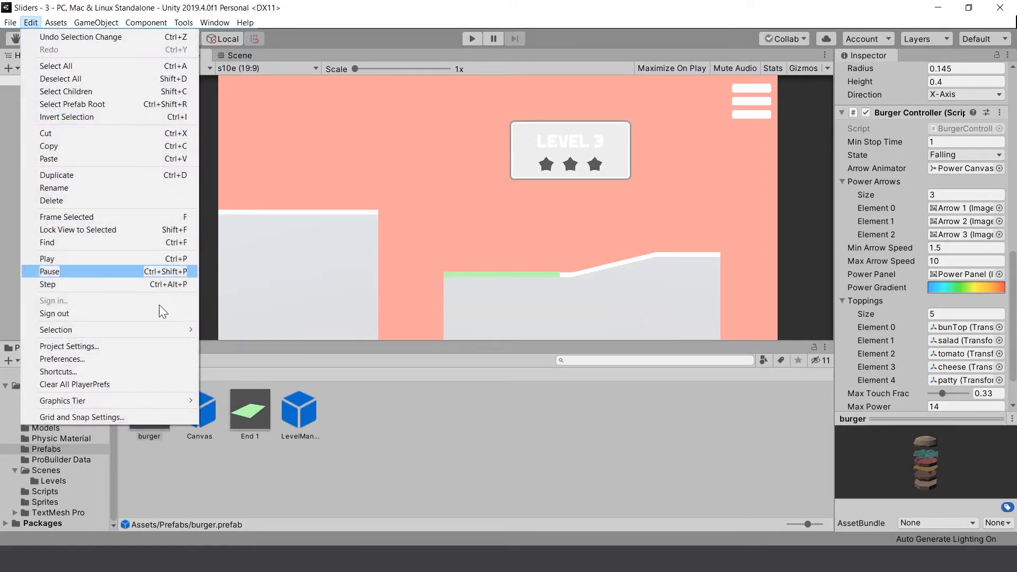
left_click(94, 347)
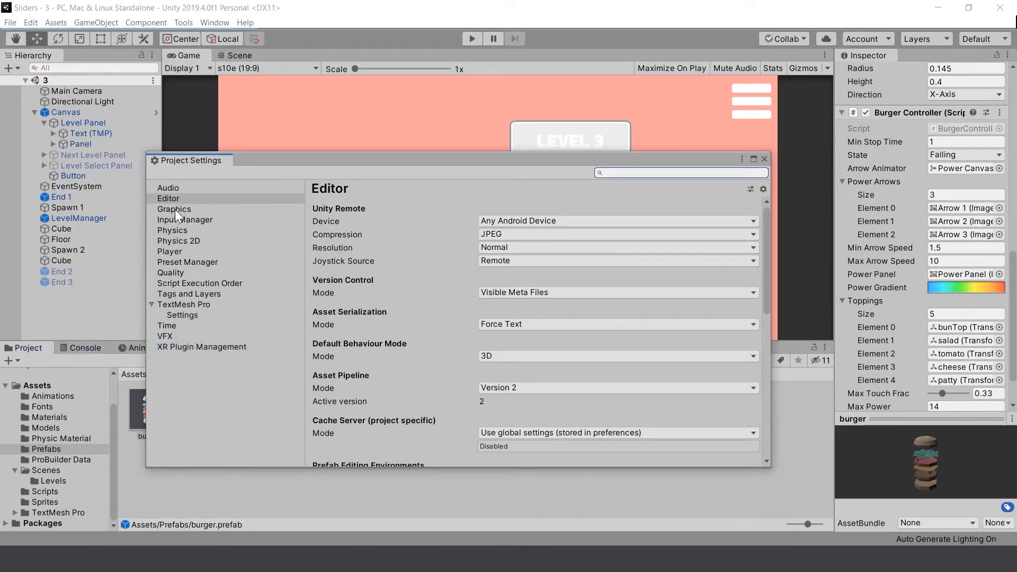
left_click(180, 241)
left_click(185, 230)
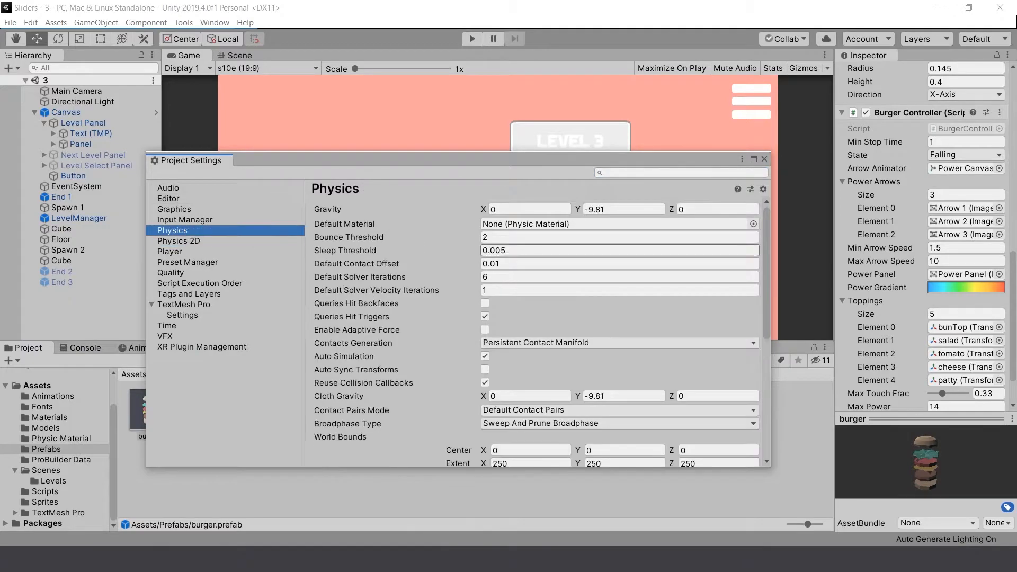
left_click(593, 208)
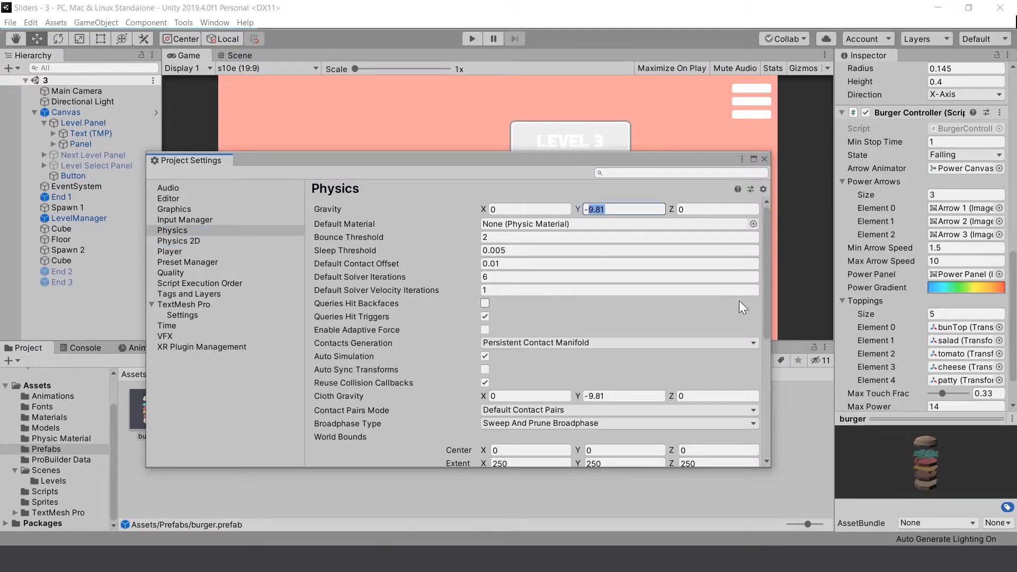
type("-6")
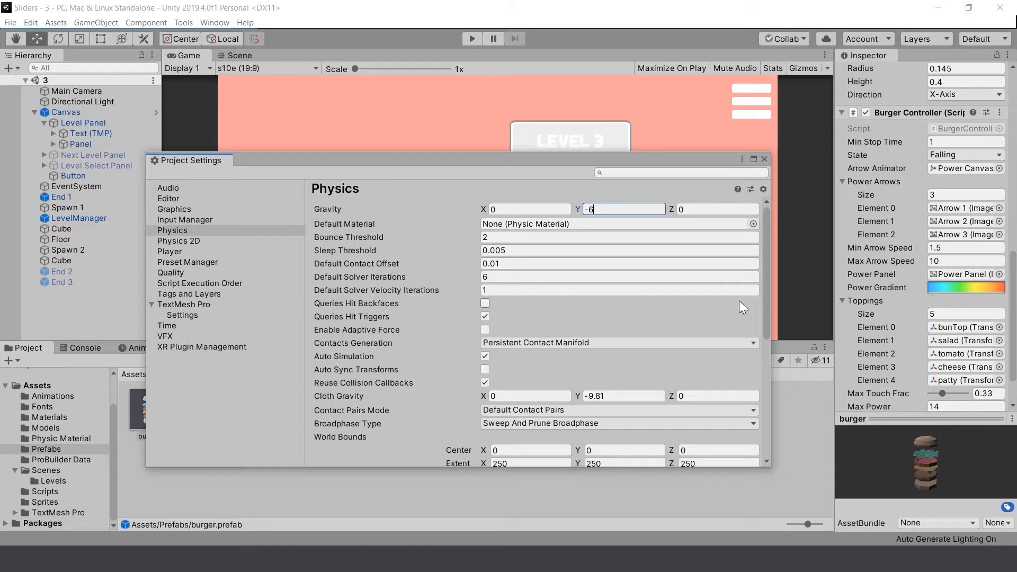
left_click(764, 159)
Step: Set the burger prefab's Max Power to 12 in its Burger Controller, and save
scroll(925, 236, "down", 3)
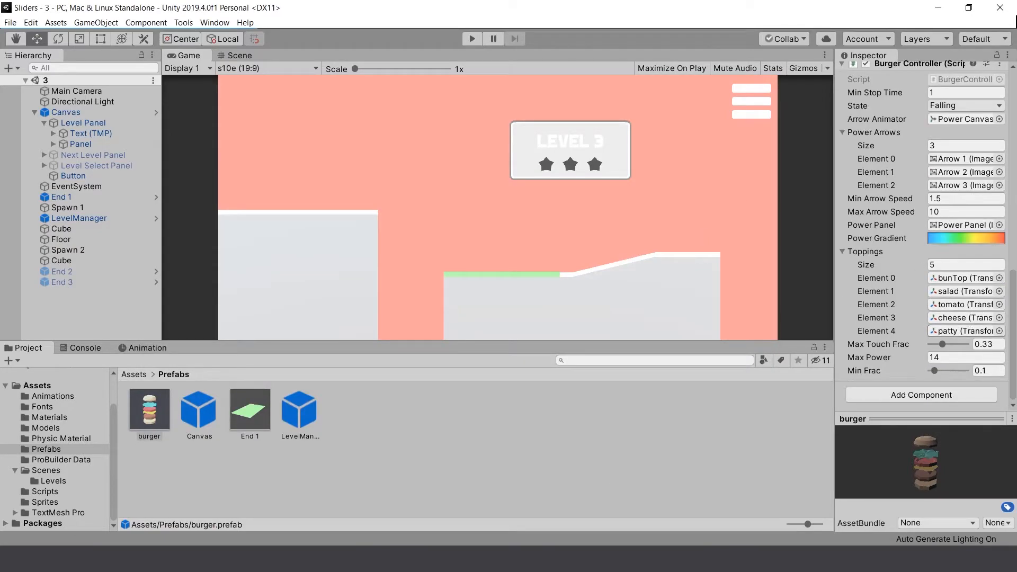
left_click(937, 357)
type("12")
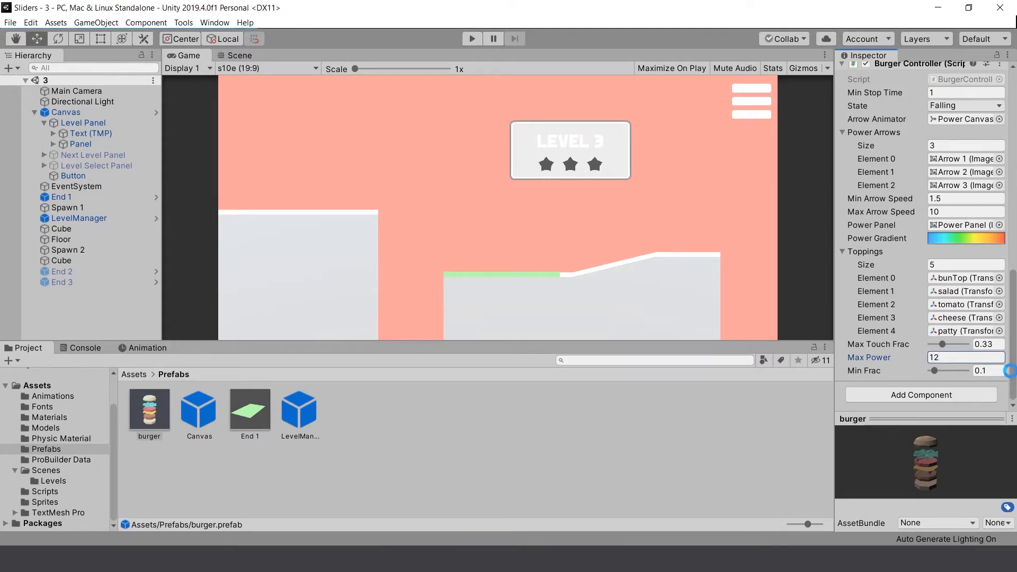
left_click(10, 24)
left_click(19, 65)
Step: Play-test level 3 through all three stages, restart from level 1, check the level selection window, and stop the test
left_click(471, 40)
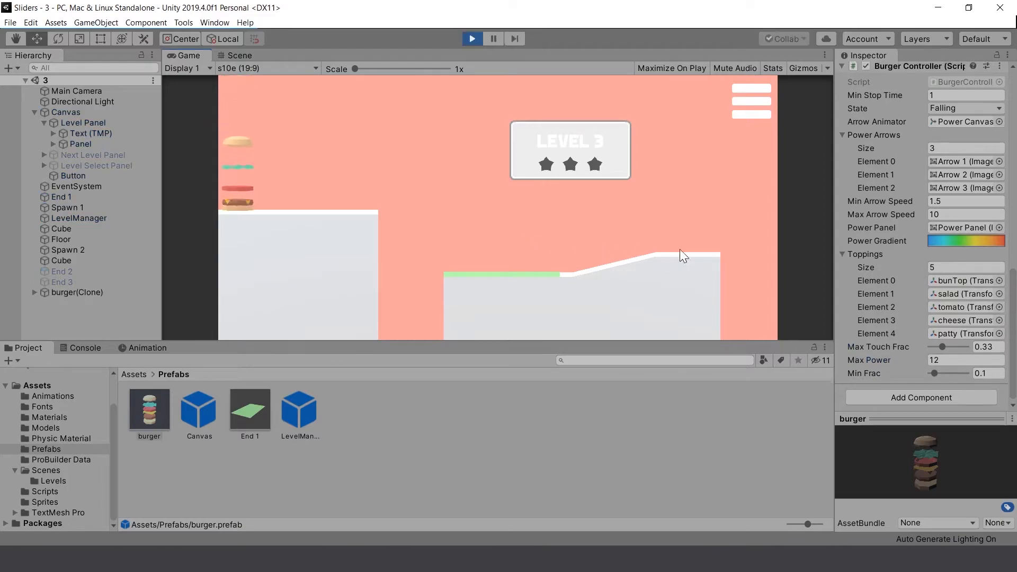
left_click(558, 249)
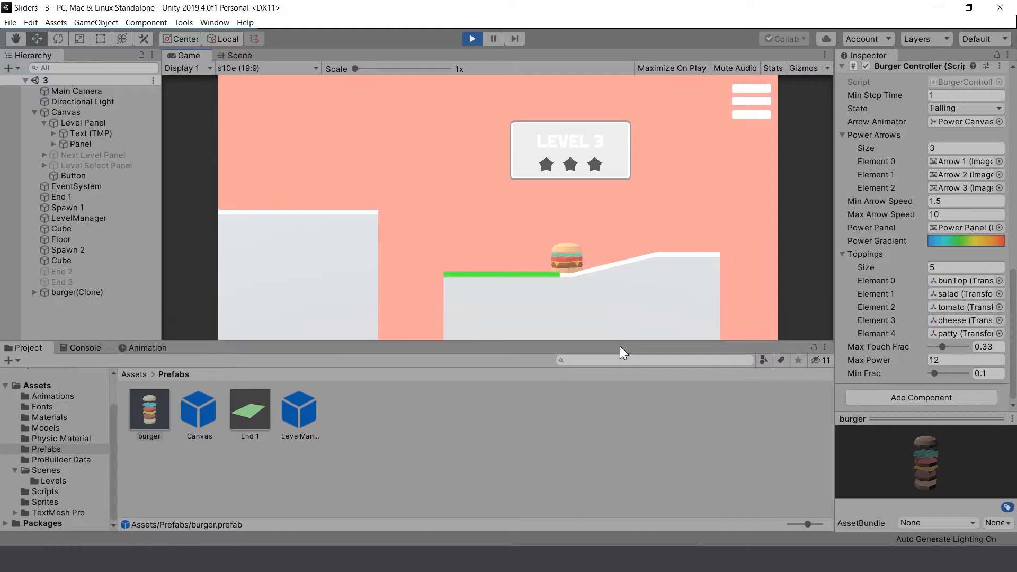
left_click(599, 259)
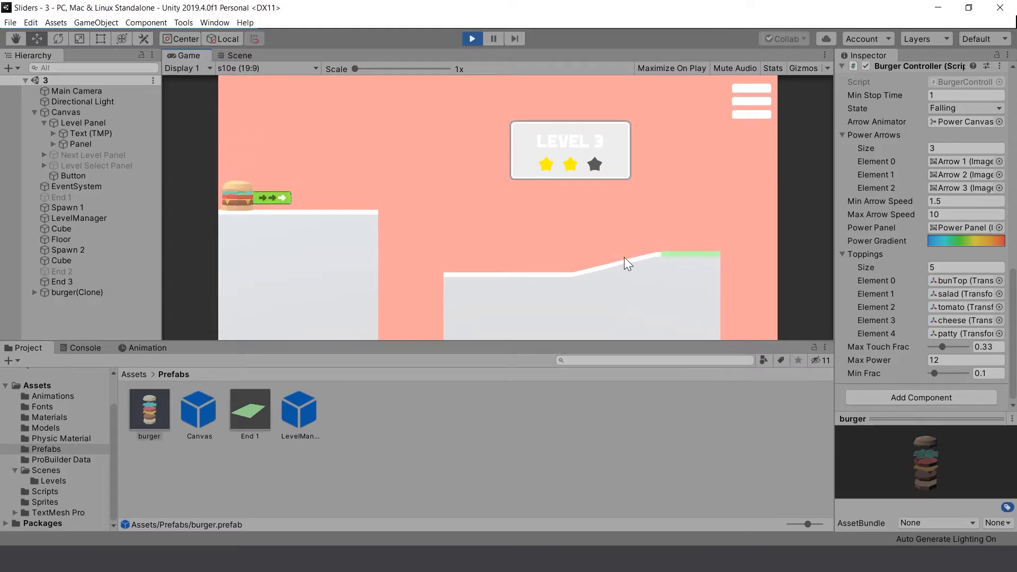
left_click(574, 259)
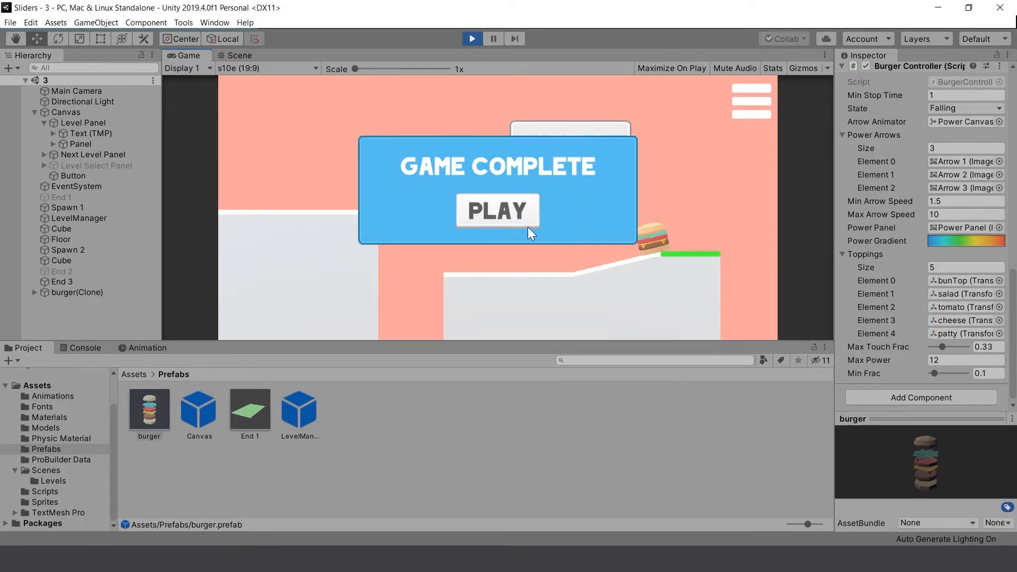
left_click(491, 204)
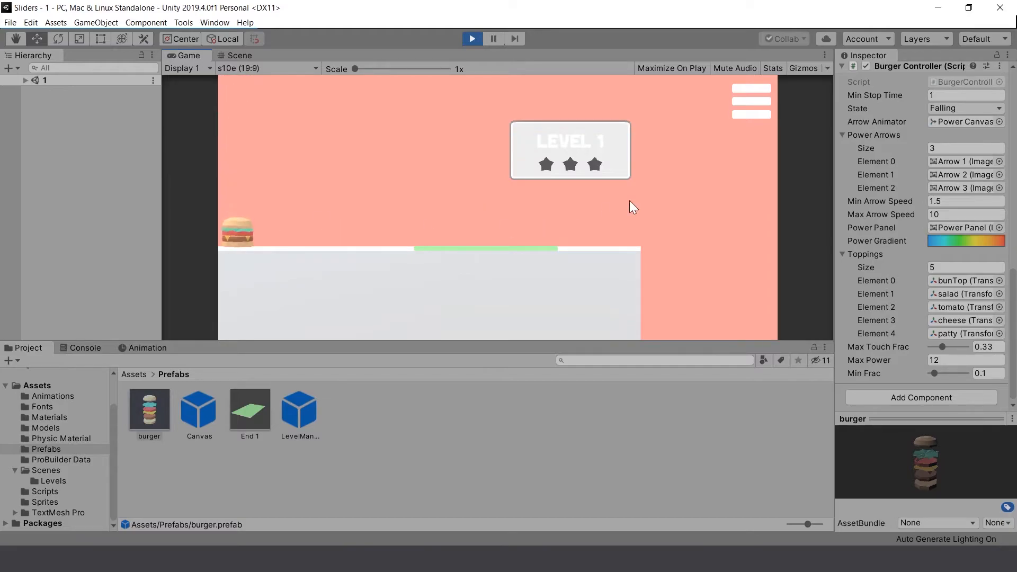
left_click(743, 103)
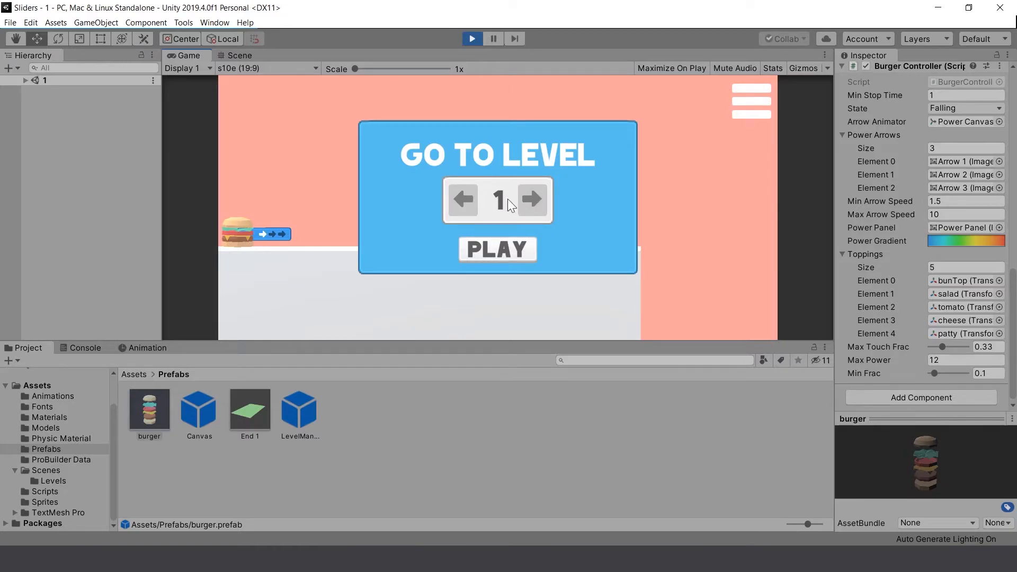
left_click(472, 38)
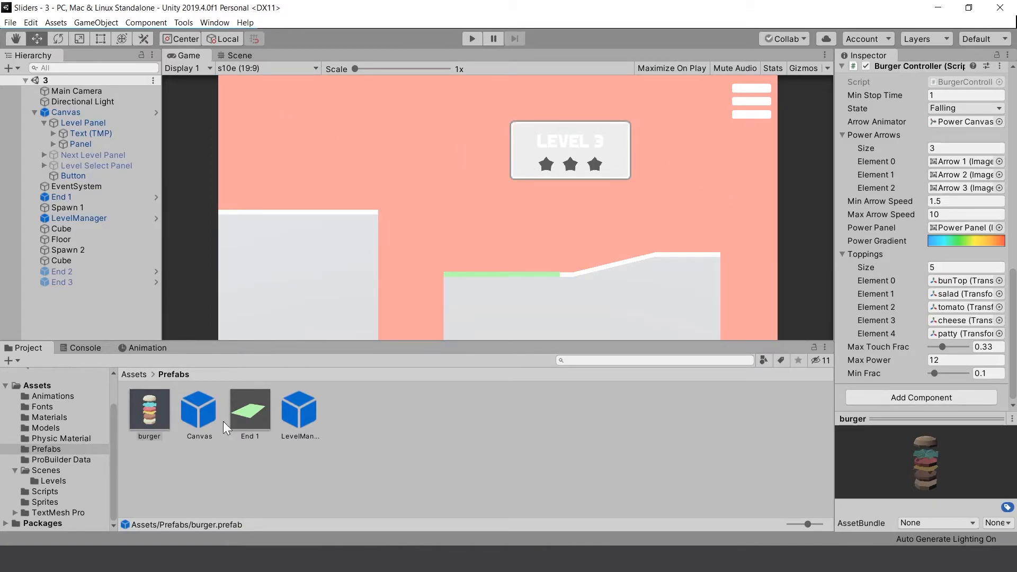
Step: Save the level 3 scene and the whole project
left_click(10, 22)
left_click(44, 67)
left_click(10, 23)
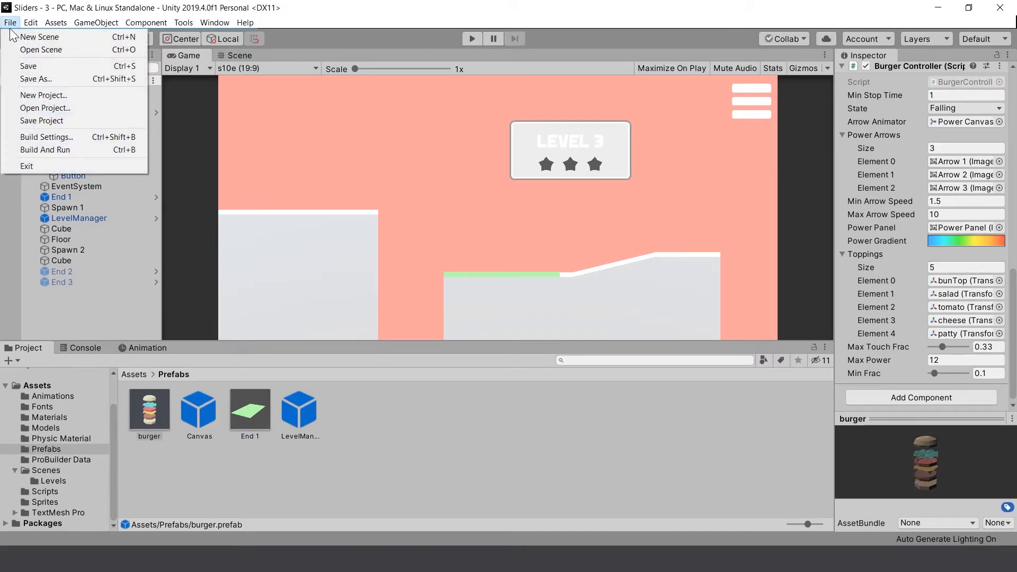
left_click(47, 121)
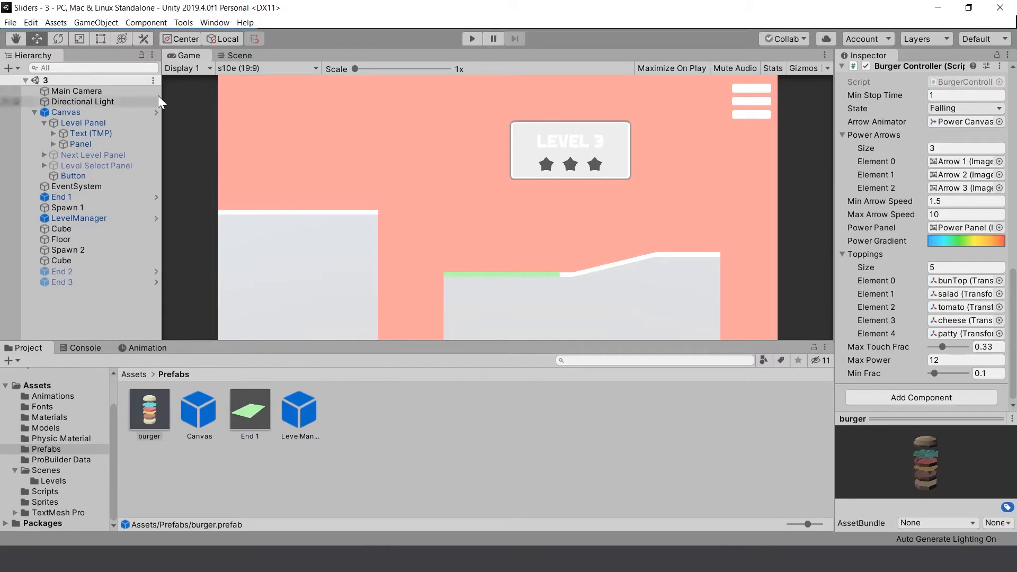
left_click(11, 22)
left_click(32, 66)
left_click(10, 22)
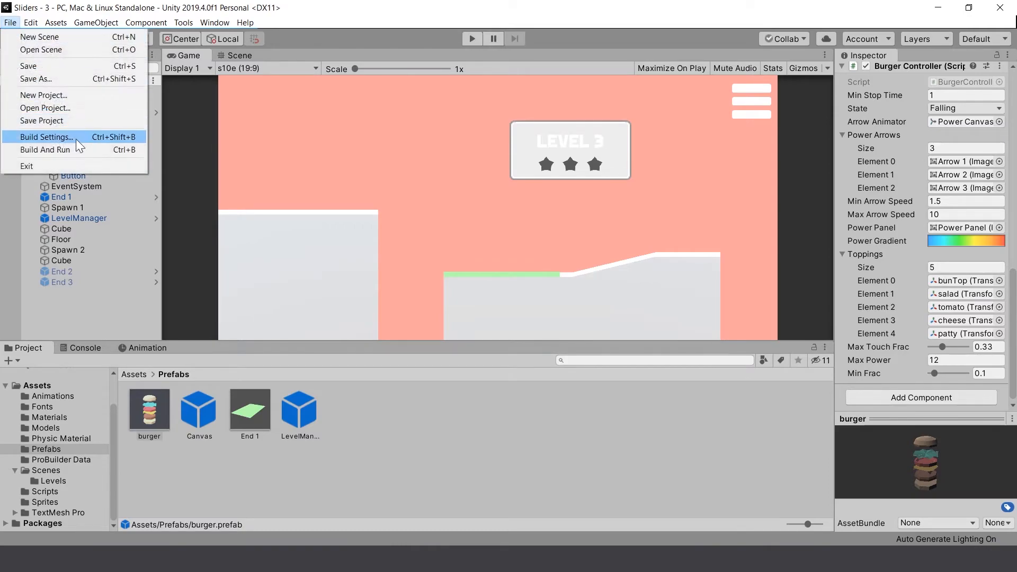
left_click(44, 123)
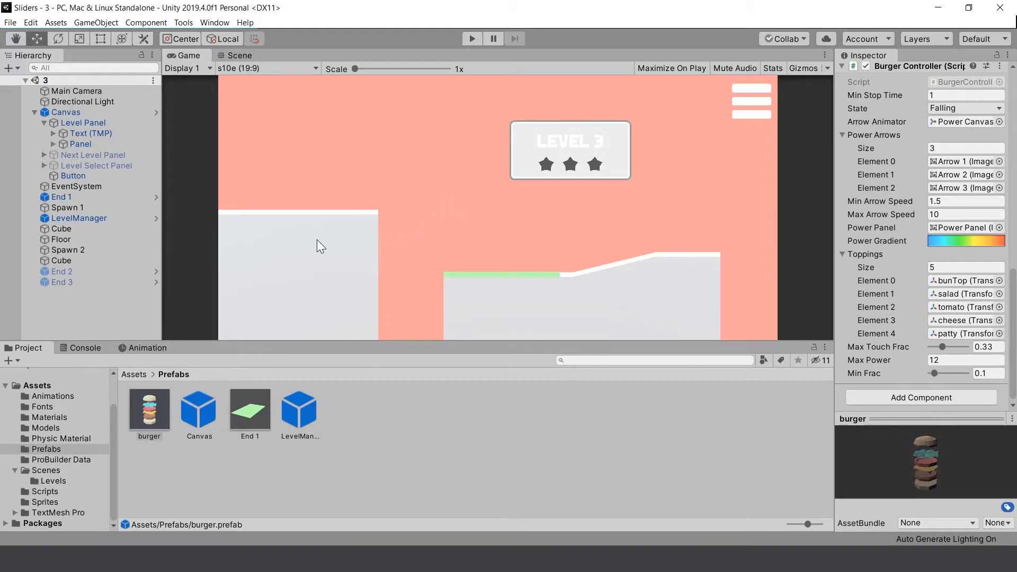
Step: Check which scenes are included in the build settings, and save the open level 3 scene
left_click(46, 470)
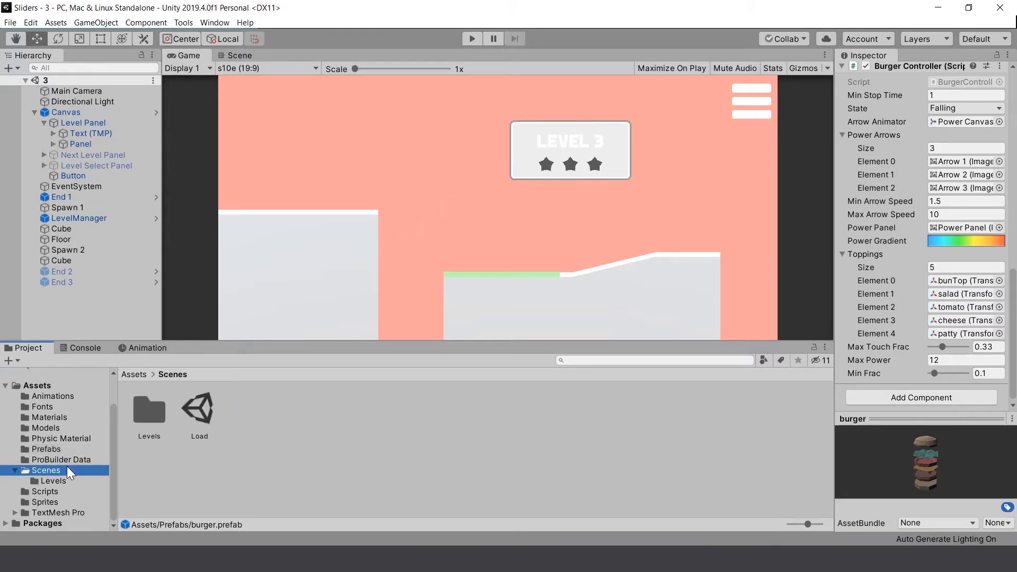
left_click(11, 22)
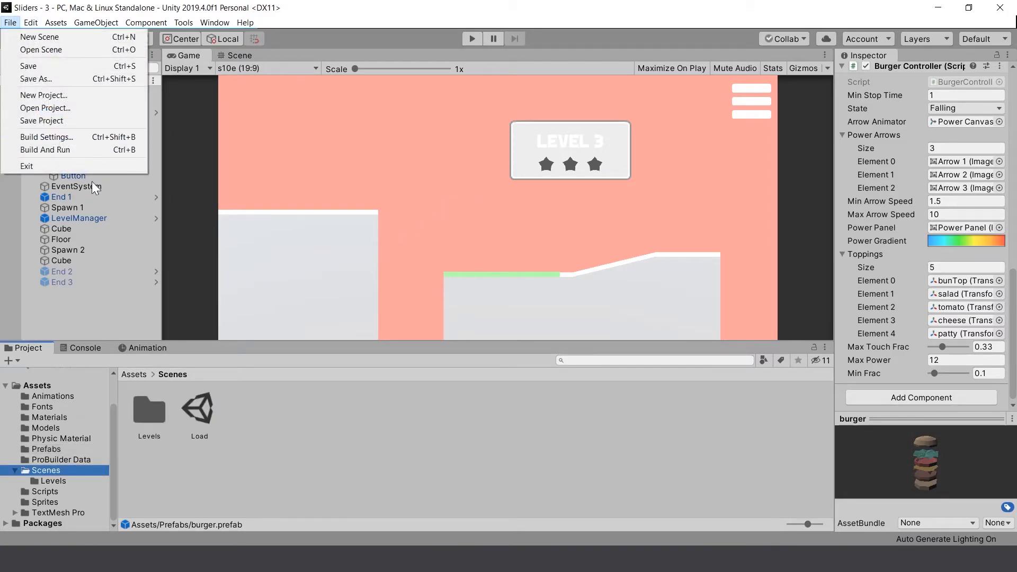
left_click(40, 137)
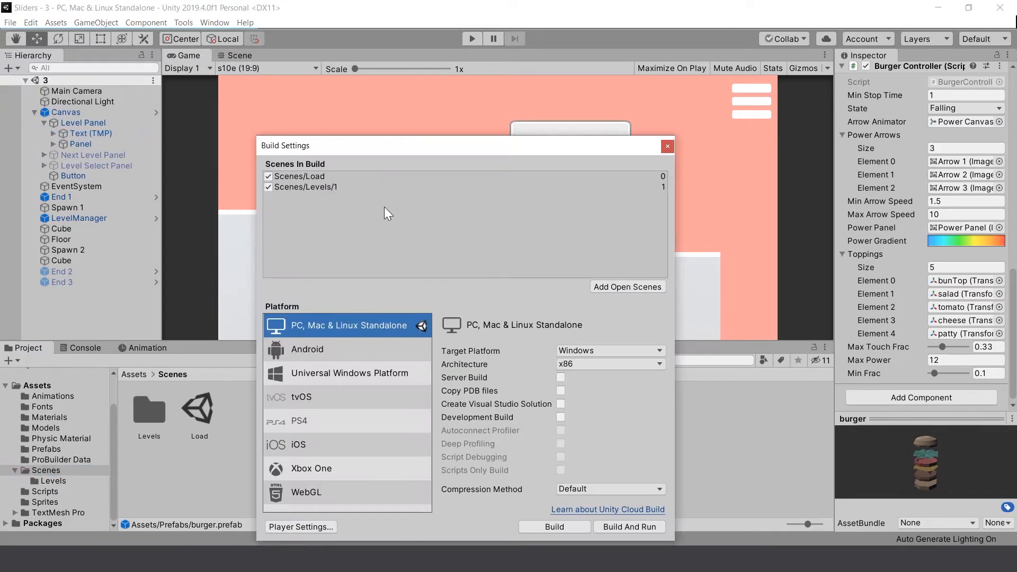
left_click(667, 147)
left_click(11, 22)
left_click(21, 60)
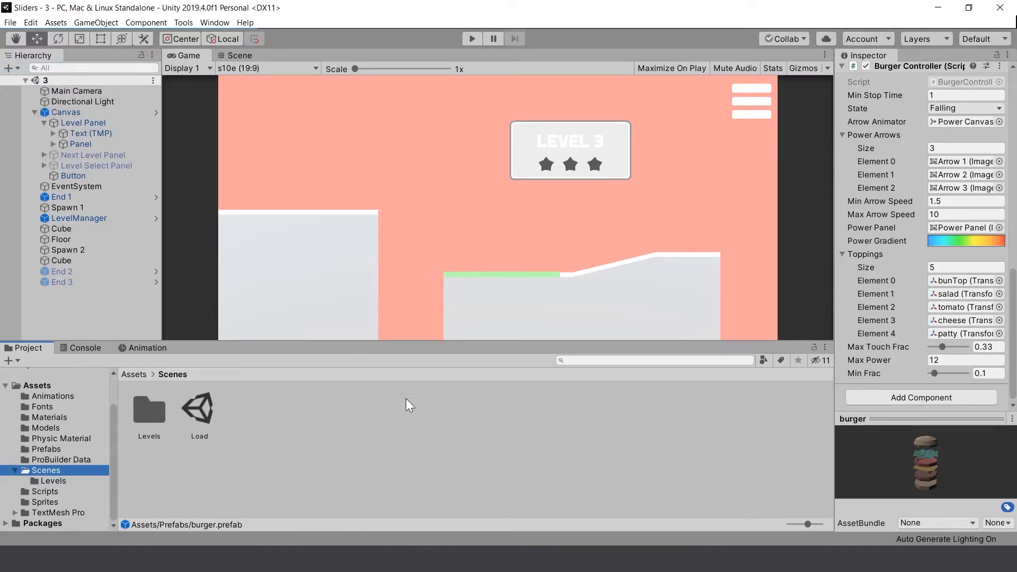
Step: Open the level 2 scene from the Levels folder and add it to the build's scene list
left_click(208, 459)
double_click(154, 416)
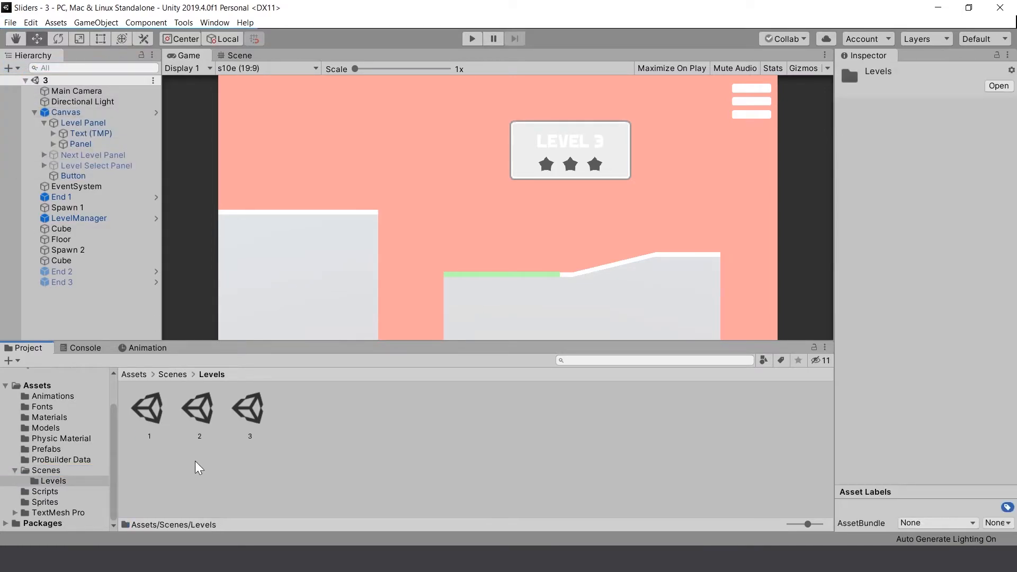
double_click(197, 405)
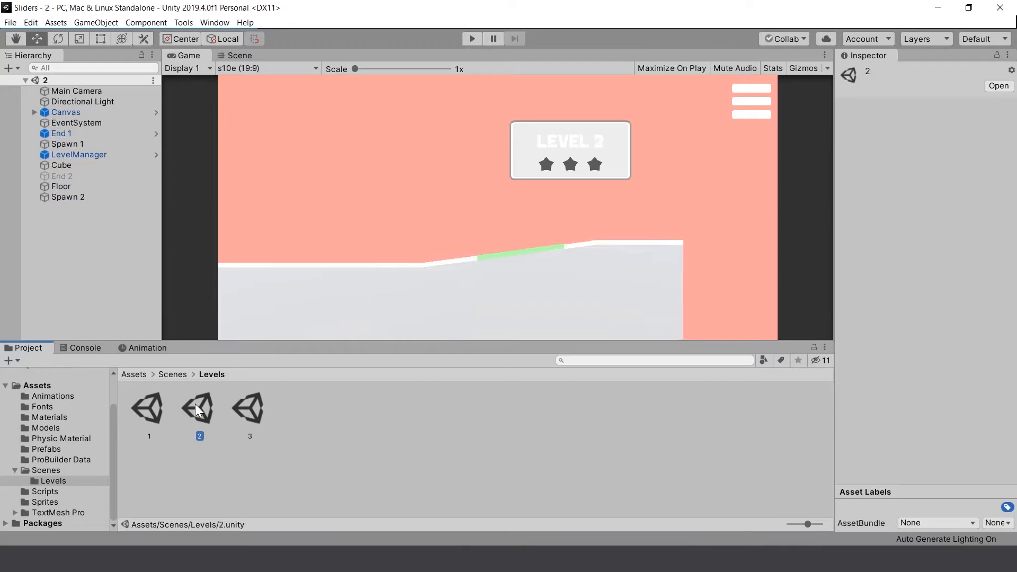
left_click(10, 22)
left_click(36, 137)
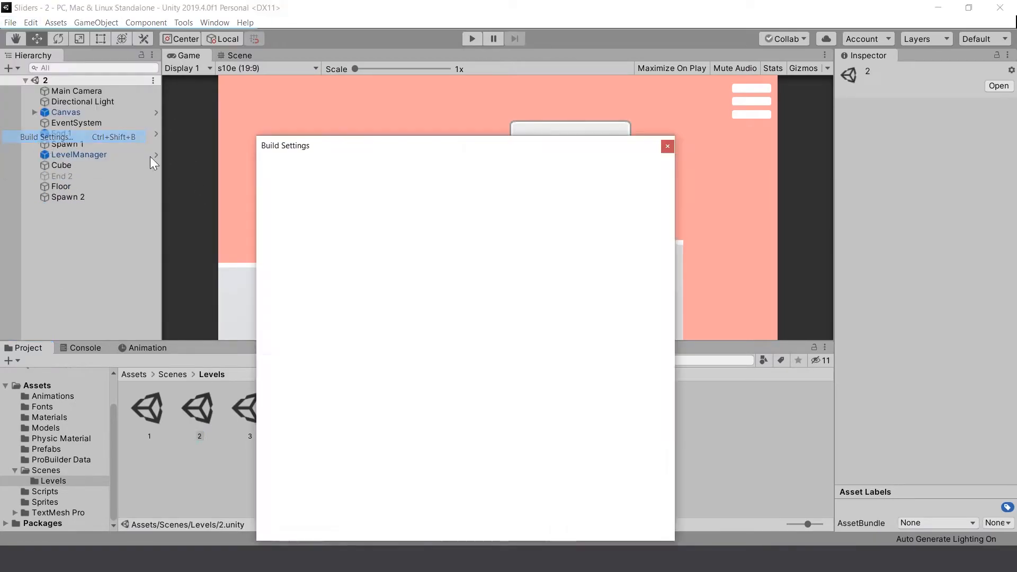
left_click(641, 288)
left_click(667, 145)
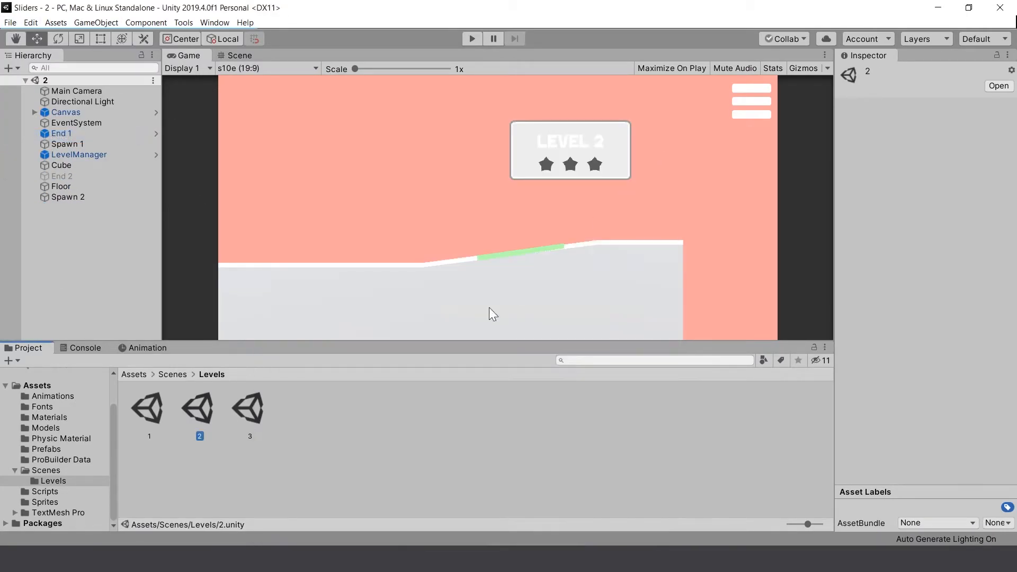
Step: Open the level 3 scene, and save the scene and the project
left_click(253, 408)
double_click(253, 408)
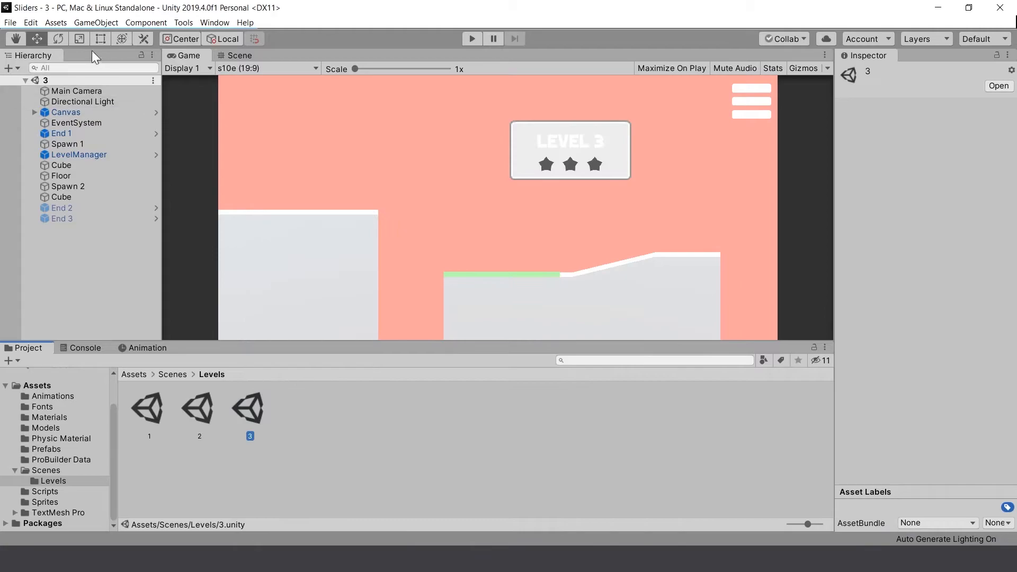
left_click(10, 22)
left_click(17, 62)
left_click(9, 22)
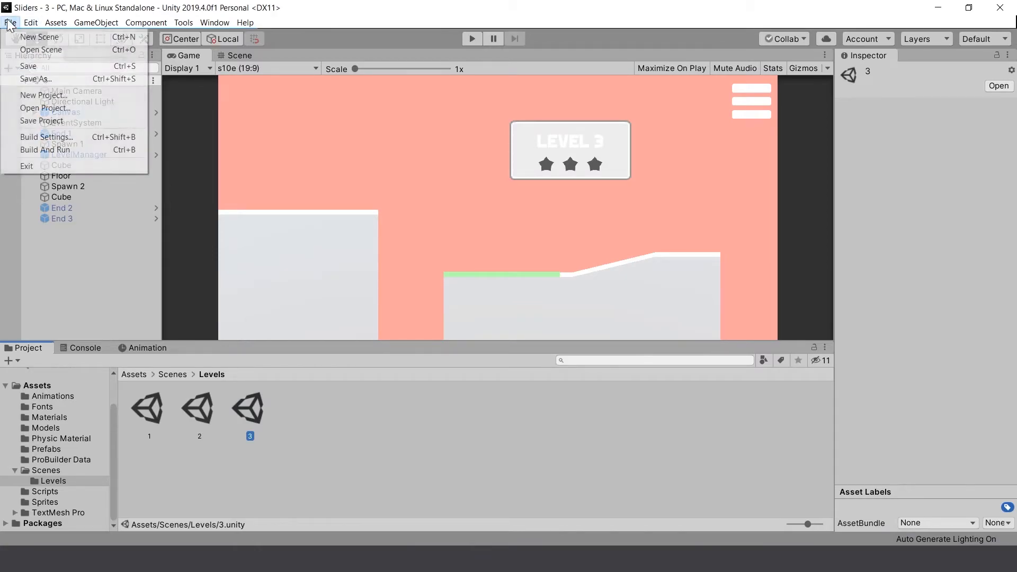
left_click(43, 121)
Step: Open the Load scene, start a play-test from it, and restart level 1 through the in-game level selection window
left_click(170, 374)
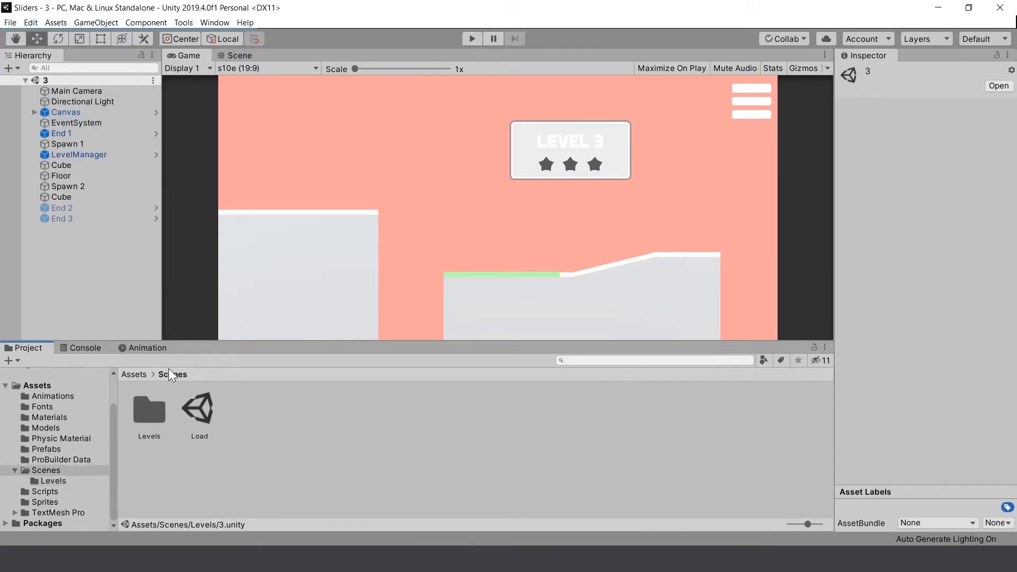
double_click(205, 415)
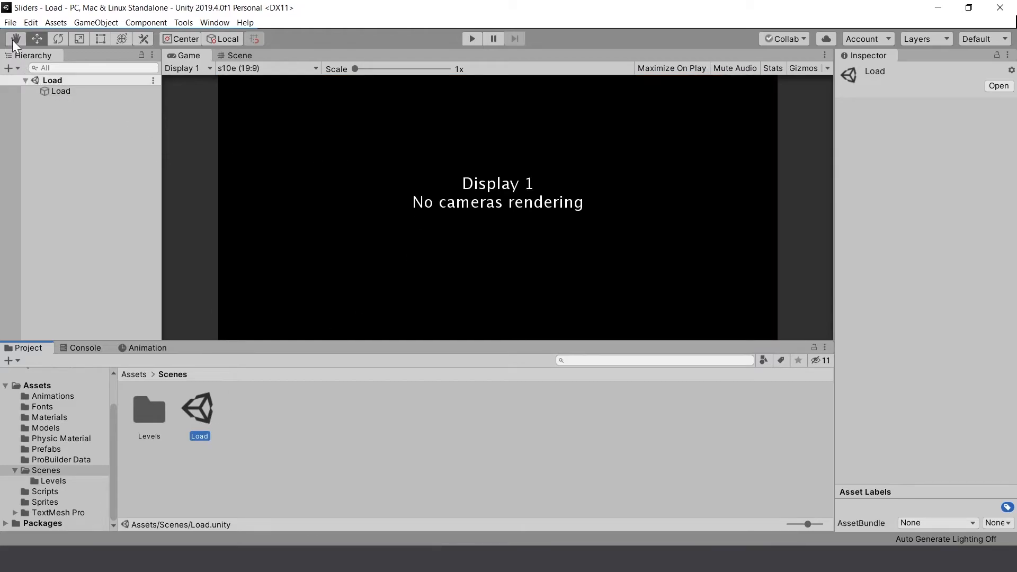
left_click(472, 39)
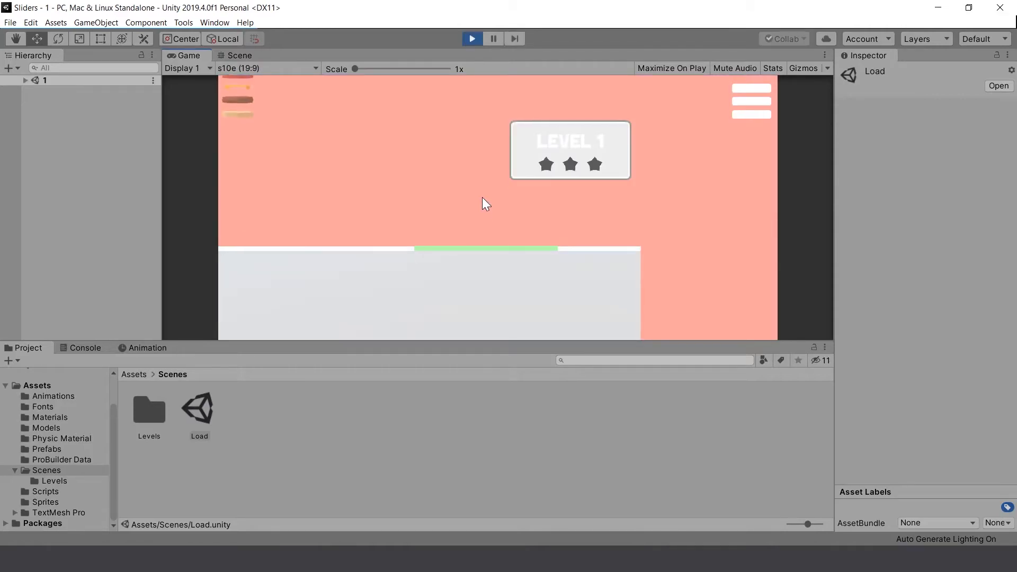
left_click(748, 107)
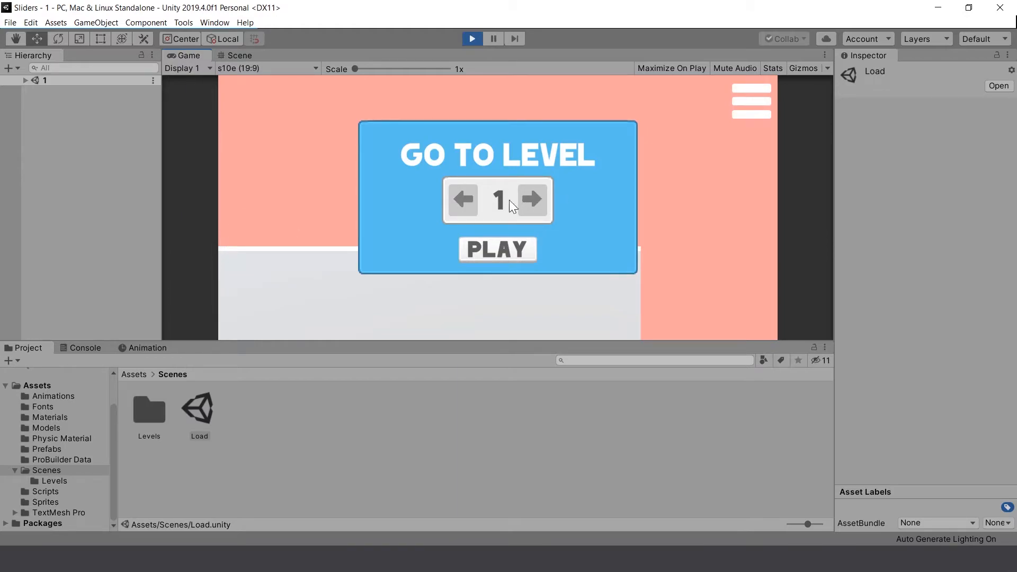
left_click(498, 252)
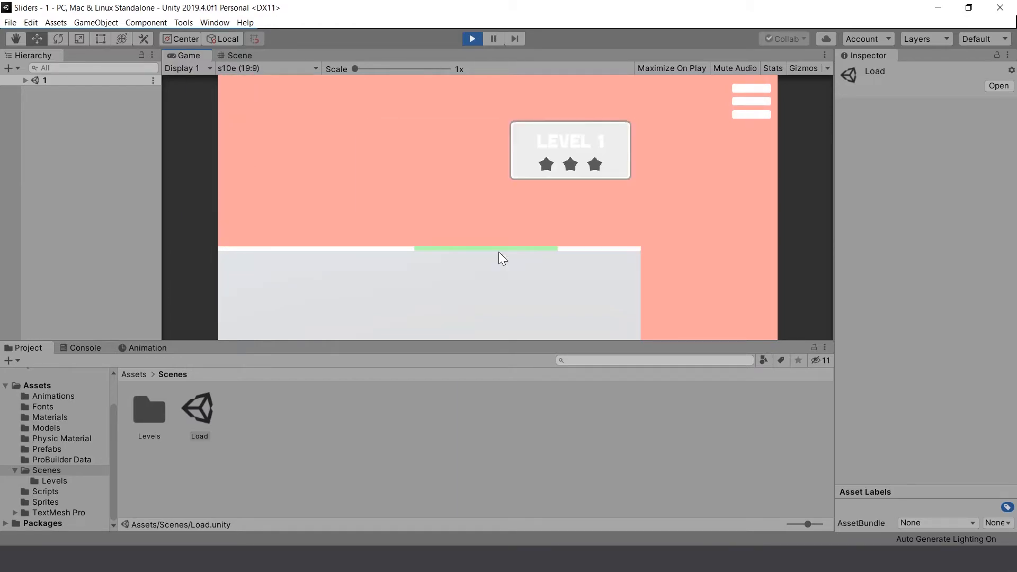
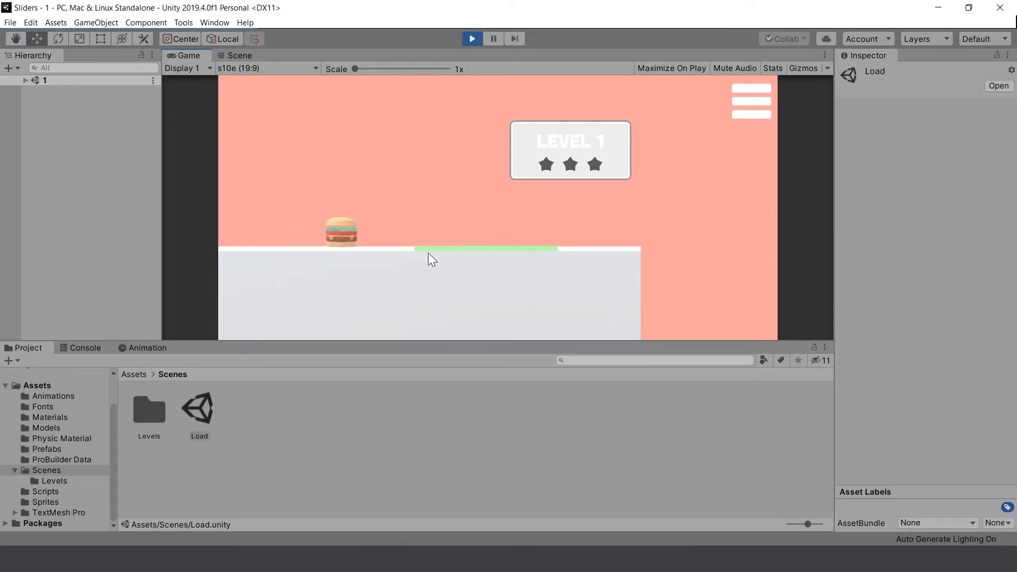
Step: Play-test level 1 by launching the burger onto each green target, and continue to level 2
left_click_drag(503, 230, 418, 219)
left_click_drag(528, 221, 418, 221)
left_click_drag(506, 224, 404, 247)
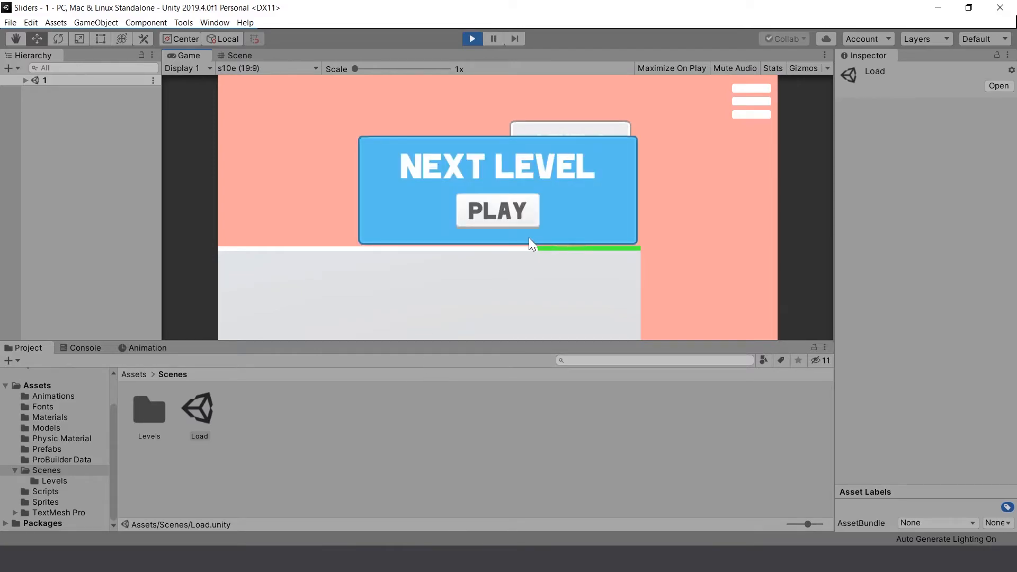
left_click(501, 212)
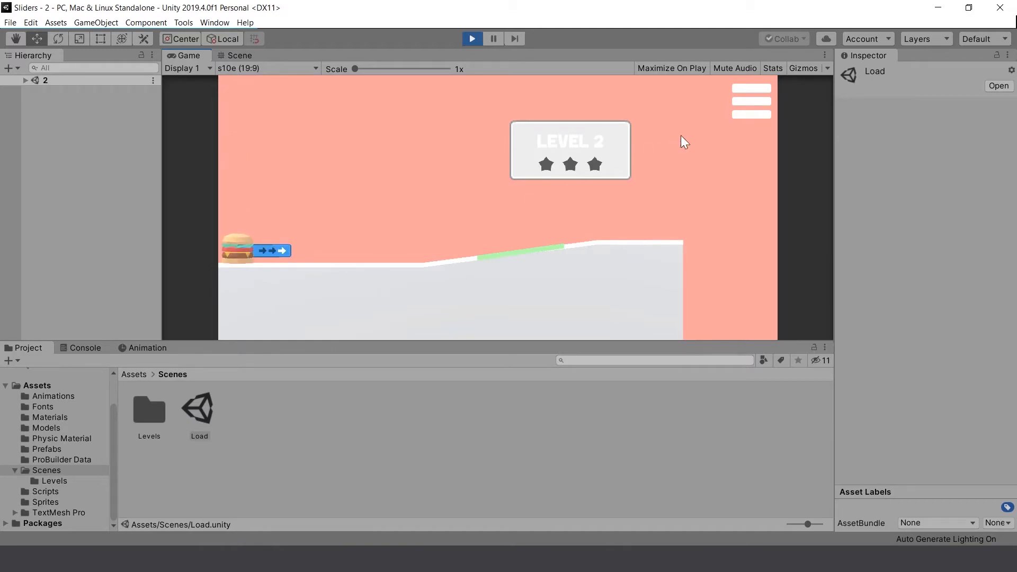
Step: Test the in-game level selection by going back to level 1 and returning to level 2
left_click(750, 97)
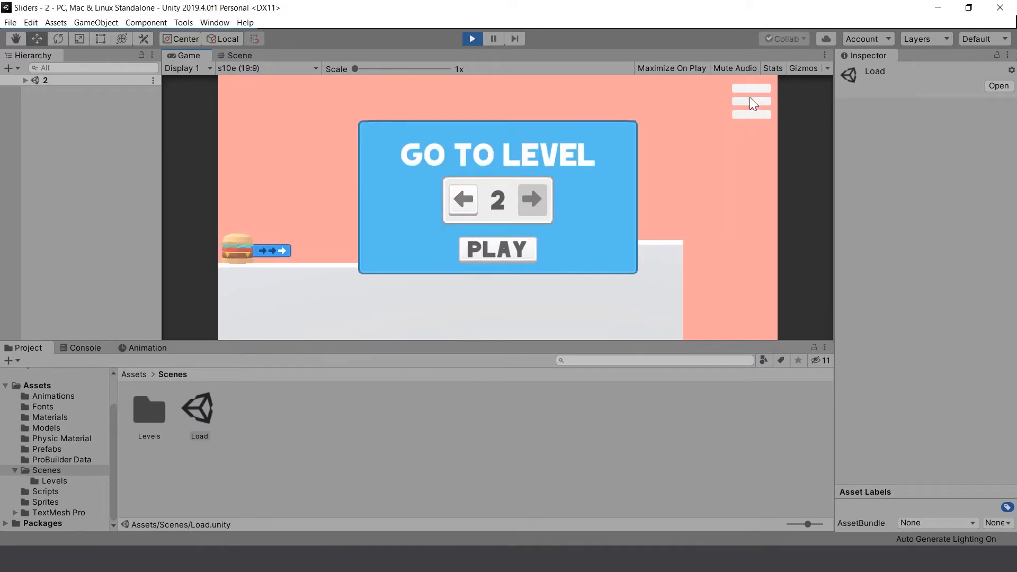
left_click(469, 201)
left_click(498, 250)
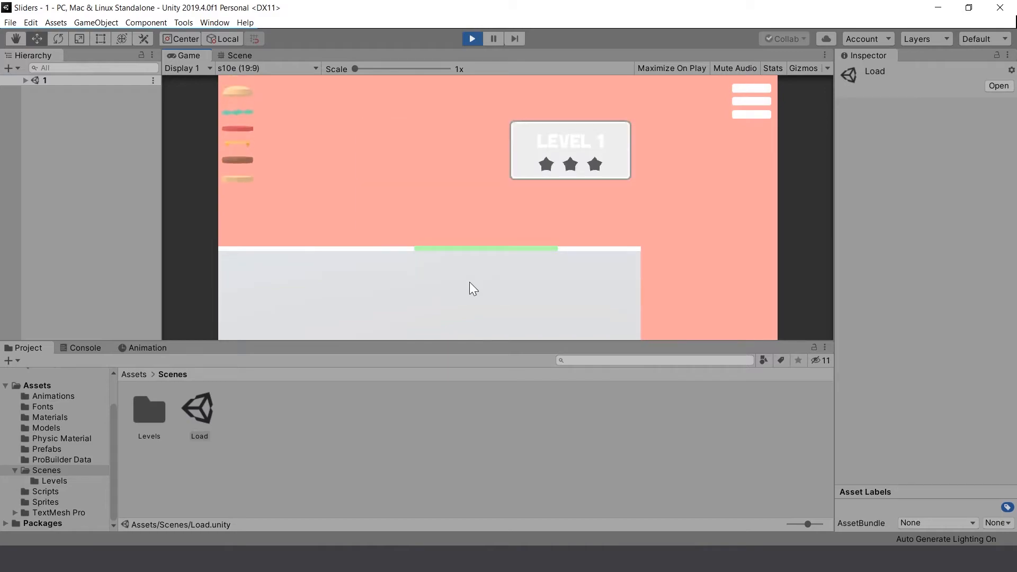
left_click(748, 101)
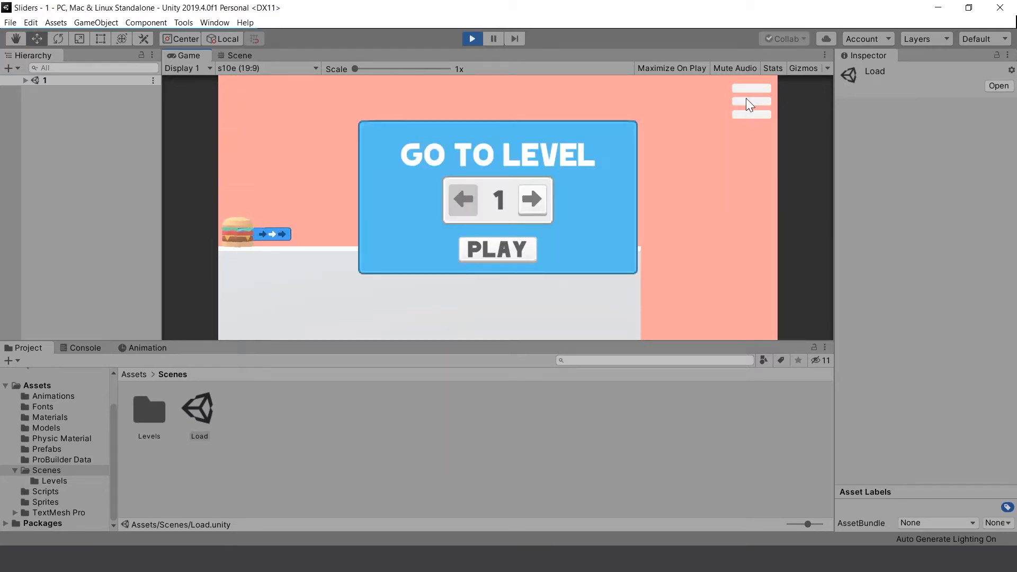
left_click(534, 201)
left_click(507, 247)
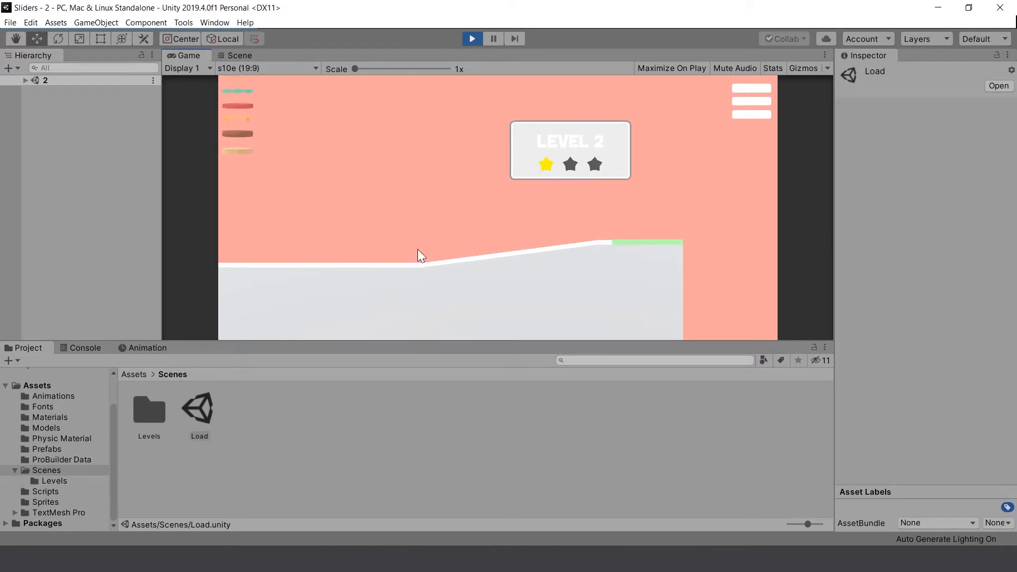
Step: Play-test level 2 by launching the burger onto its remaining targets, and continue to level 3
left_click_drag(367, 222, 363, 241)
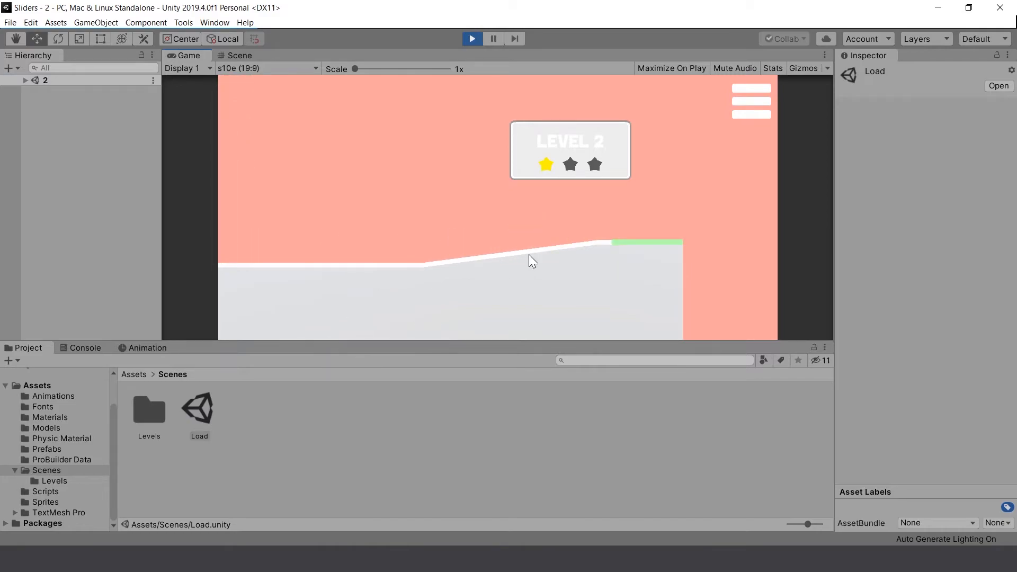
left_click_drag(533, 224, 505, 307)
left_click_drag(653, 208, 561, 233)
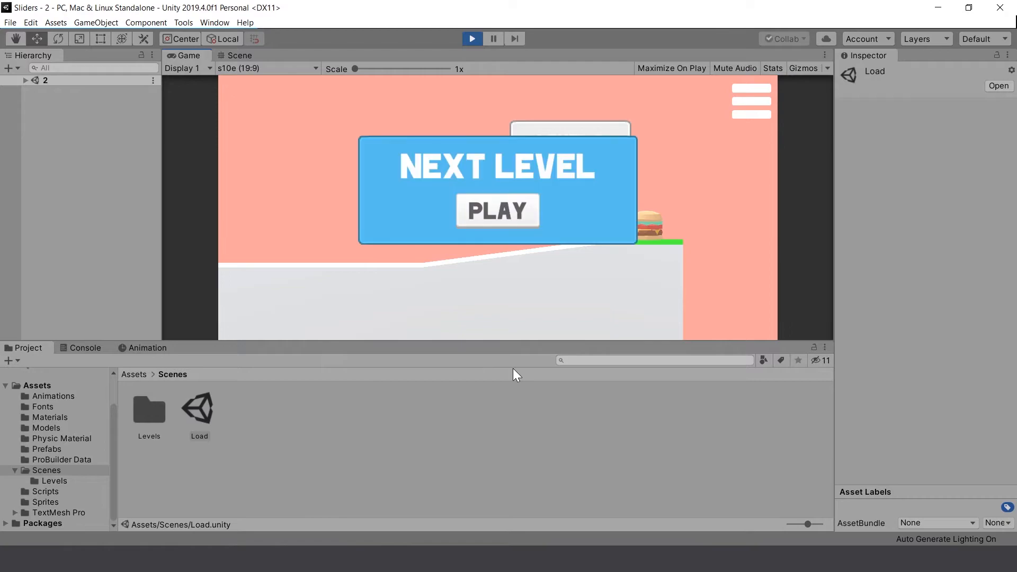
left_click(497, 211)
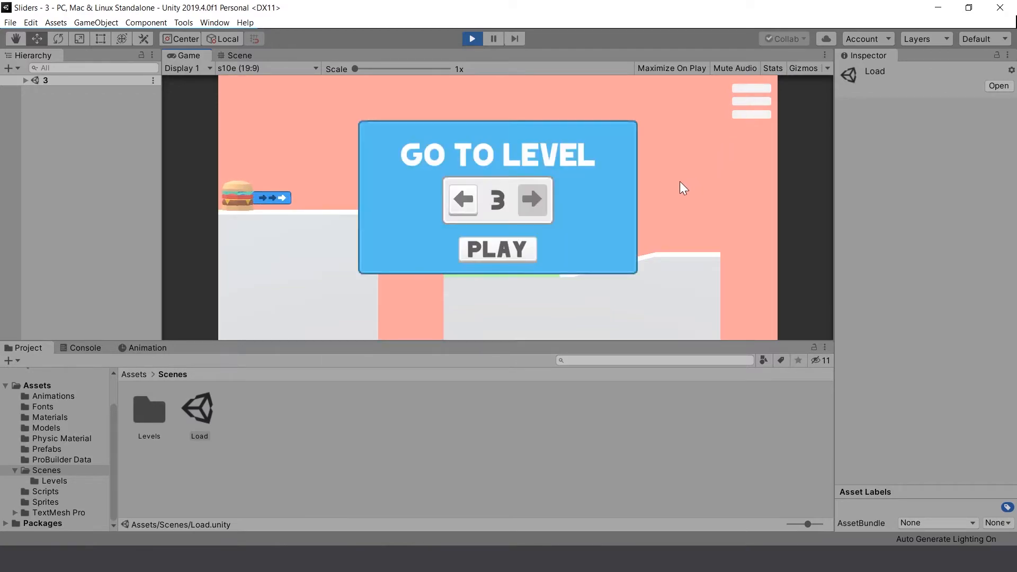
Step: Test the in-game level selection by loading level 1, level 2 and level 3 in turn
left_click(466, 199)
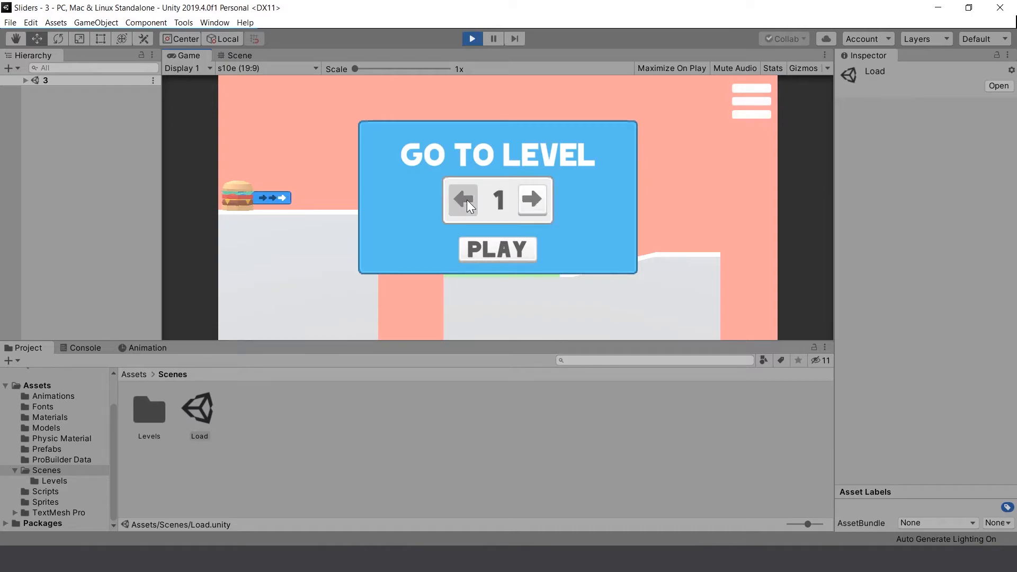
left_click(490, 255)
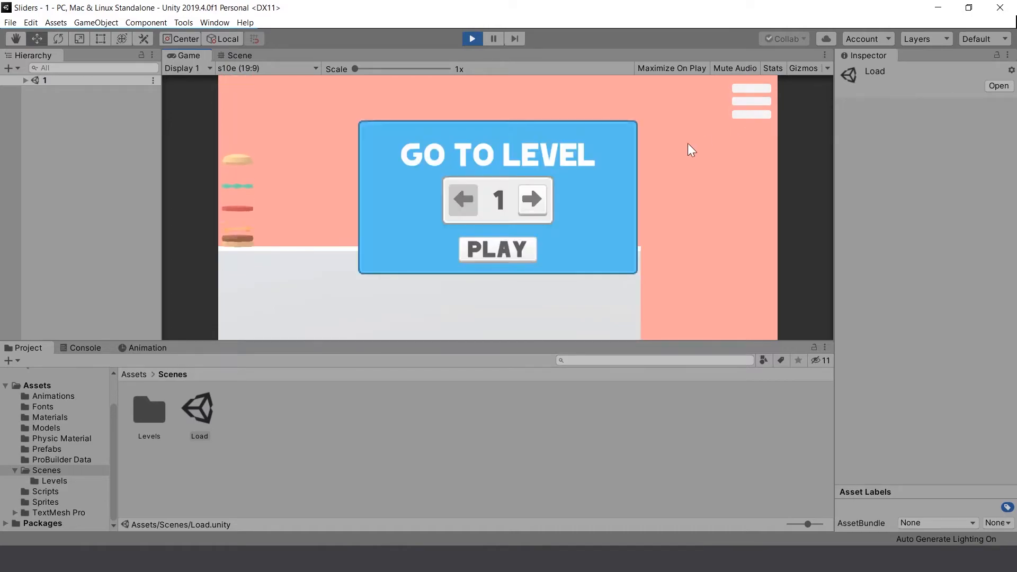
left_click(532, 209)
left_click(498, 247)
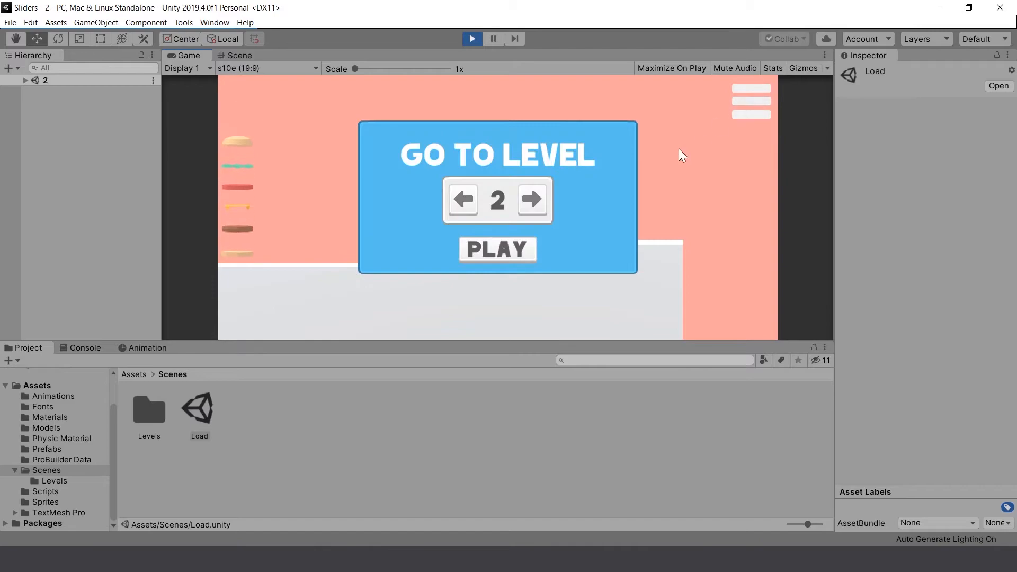
left_click(528, 208)
left_click(497, 250)
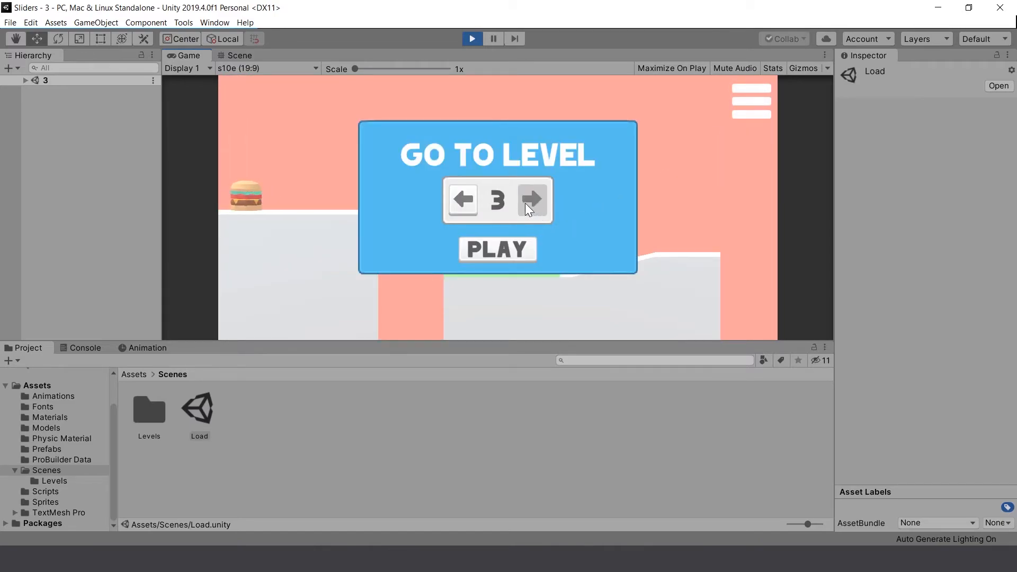
Step: Step the level selector down to 1 and back up to 3, and restart level 3
left_click(456, 199)
left_click(456, 200)
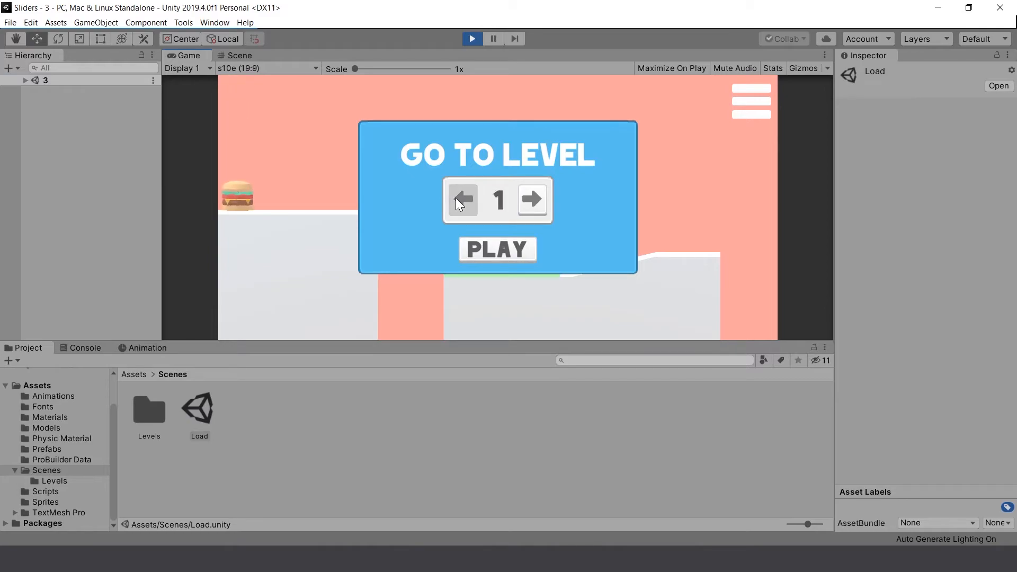
left_click(536, 199)
left_click(536, 199)
left_click(499, 248)
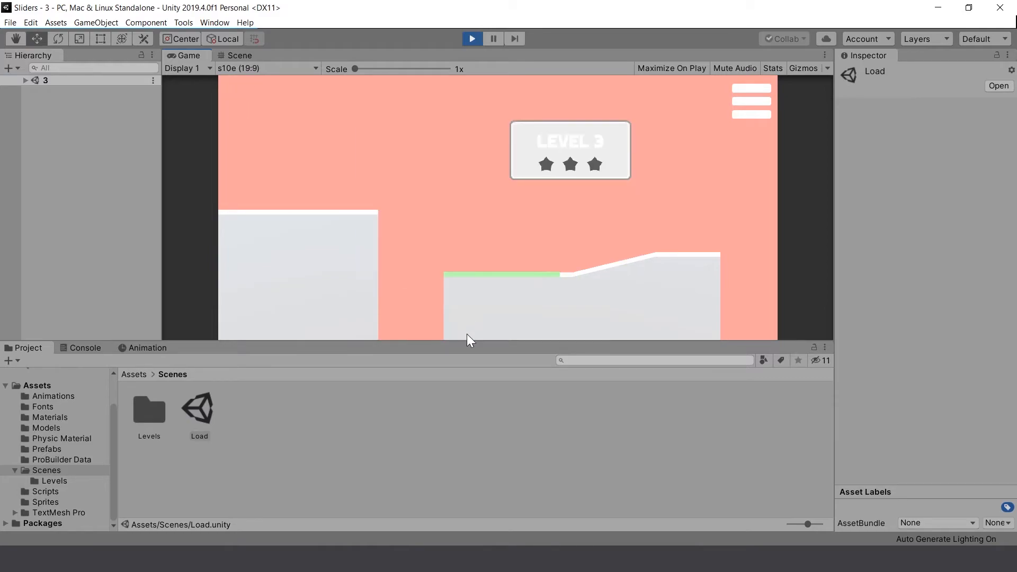
Step: Play-test level 3 by launching the burger with varied power onto its first two landing targets
left_click_drag(539, 222, 450, 220)
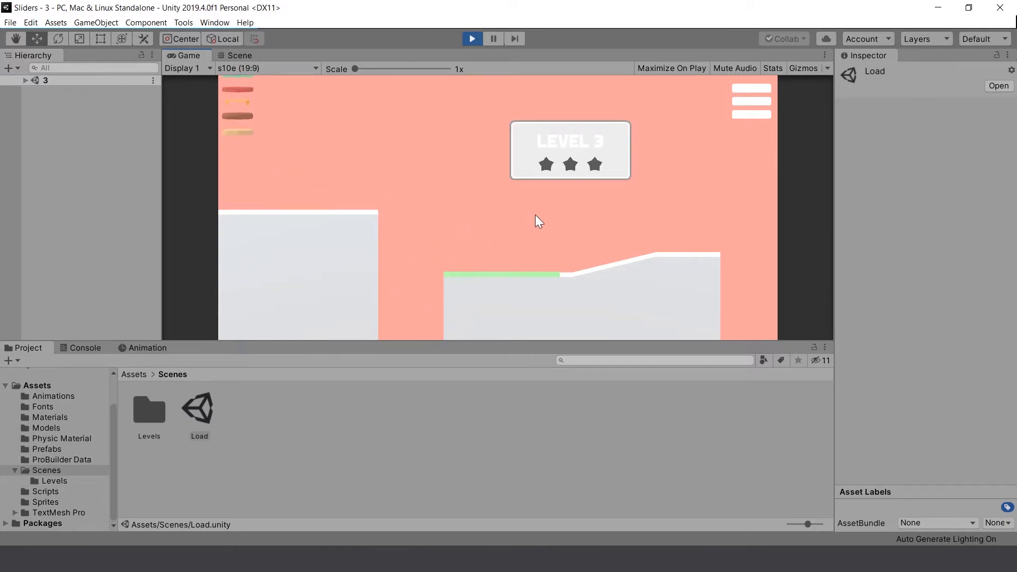
left_click_drag(571, 212, 453, 209)
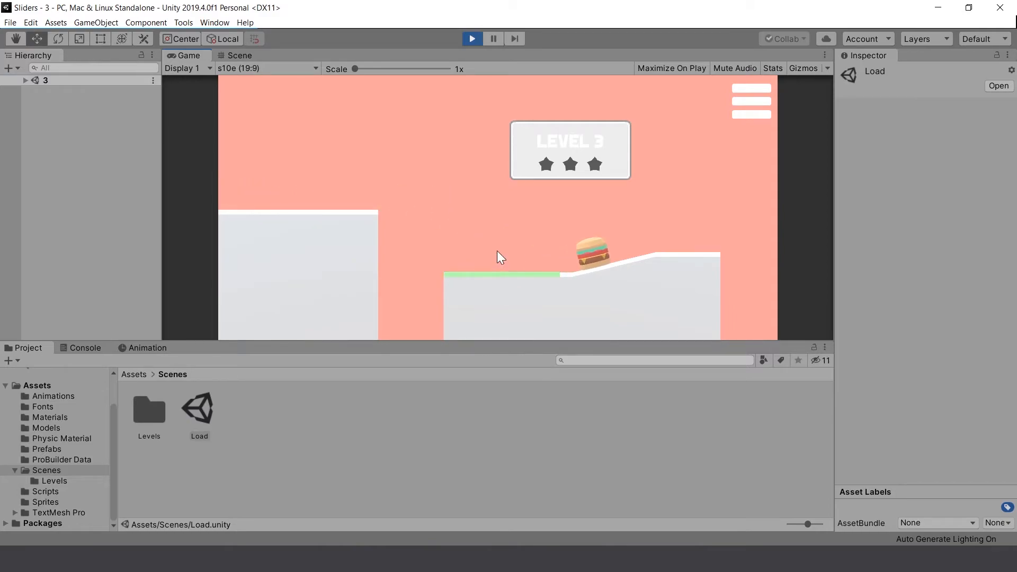
left_click_drag(537, 229, 476, 224)
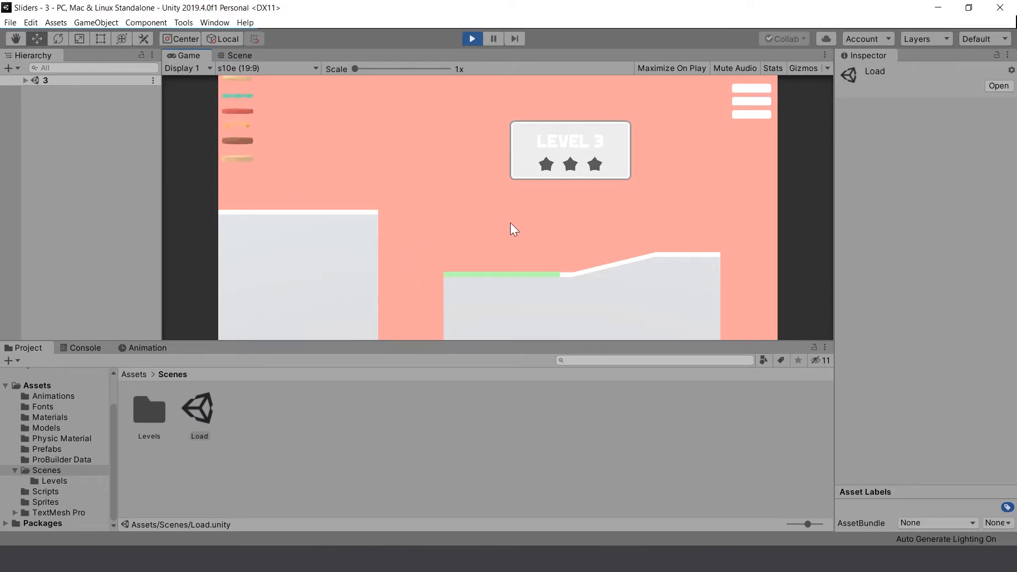
left_click_drag(525, 224, 429, 222)
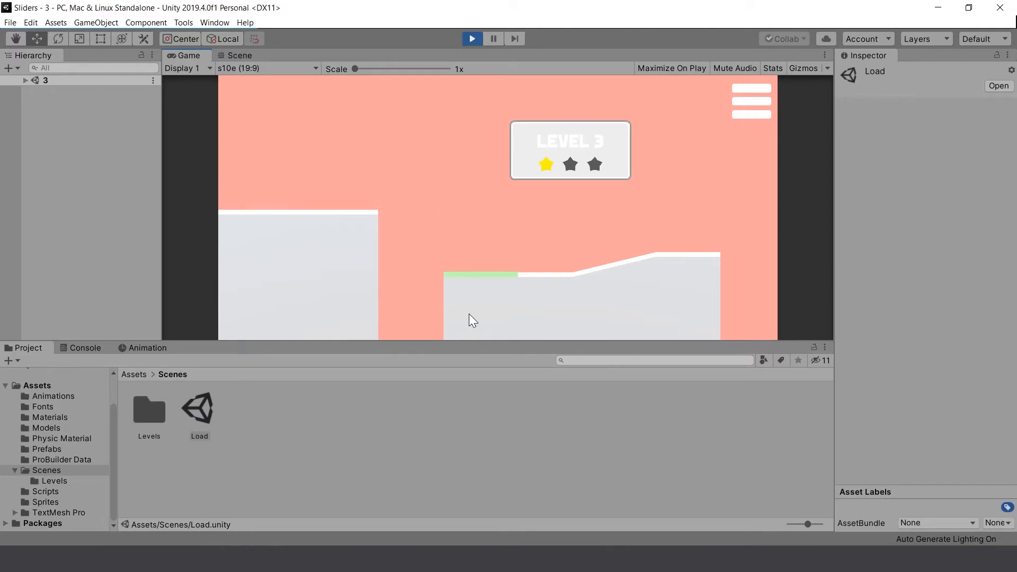
left_click_drag(526, 236, 457, 238)
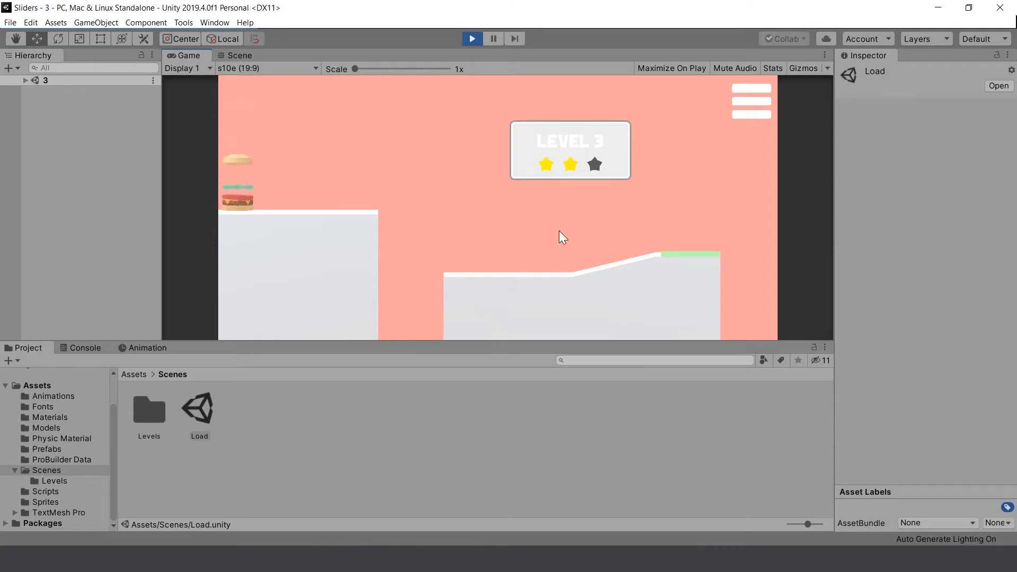
Step: Launch the burger onto level 3's final target on the raised platform and continue to the next level
left_click_drag(552, 229, 424, 229)
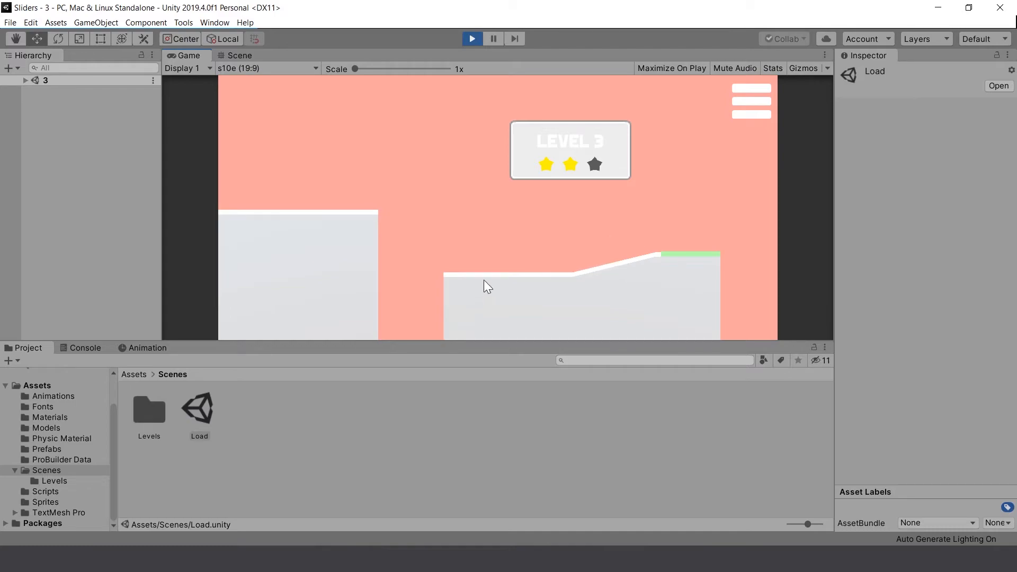
left_click_drag(595, 240, 477, 236)
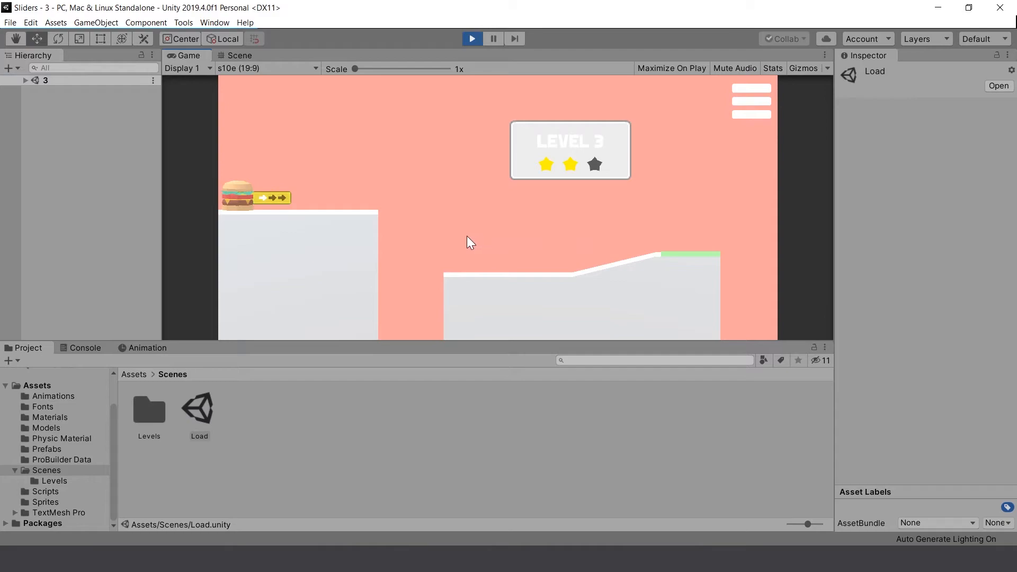
left_click_drag(453, 234, 450, 234)
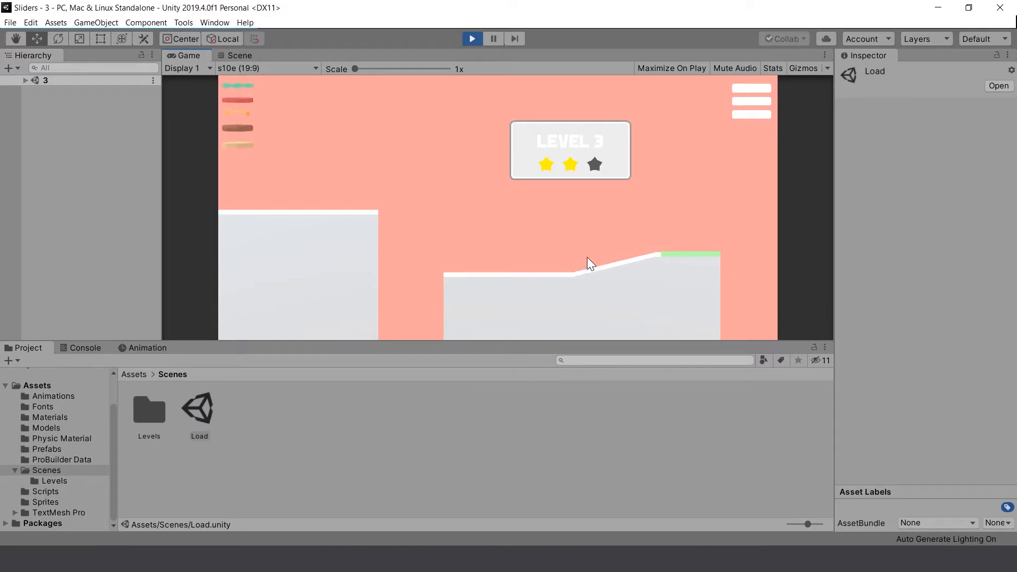
left_click_drag(645, 251, 487, 254)
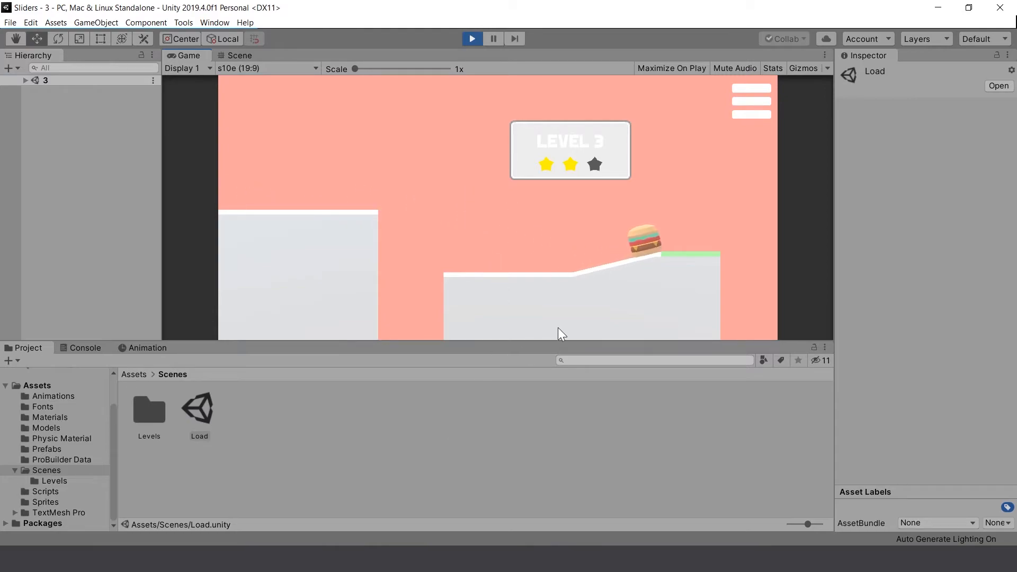
left_click_drag(596, 236, 434, 232)
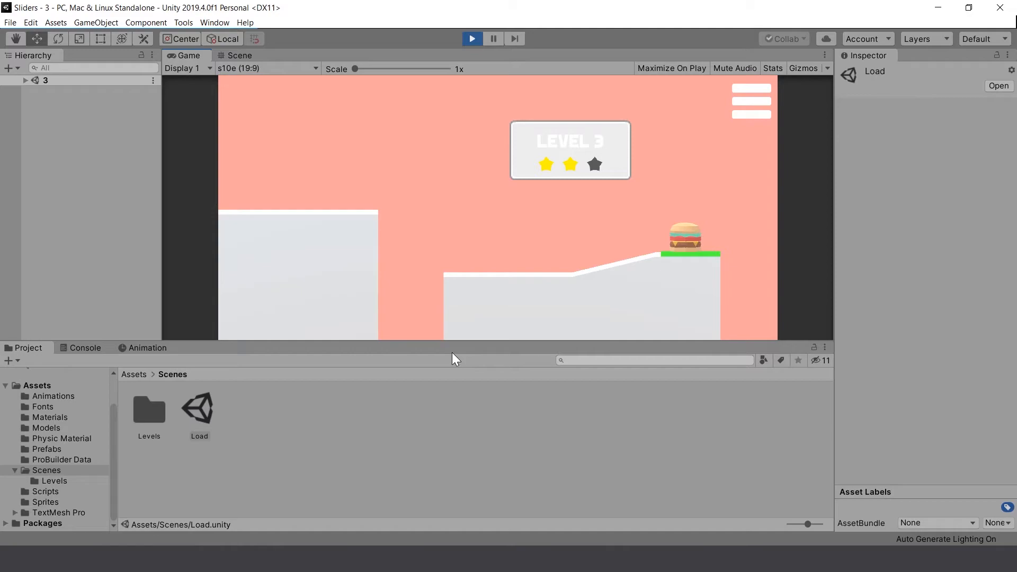
left_click(506, 214)
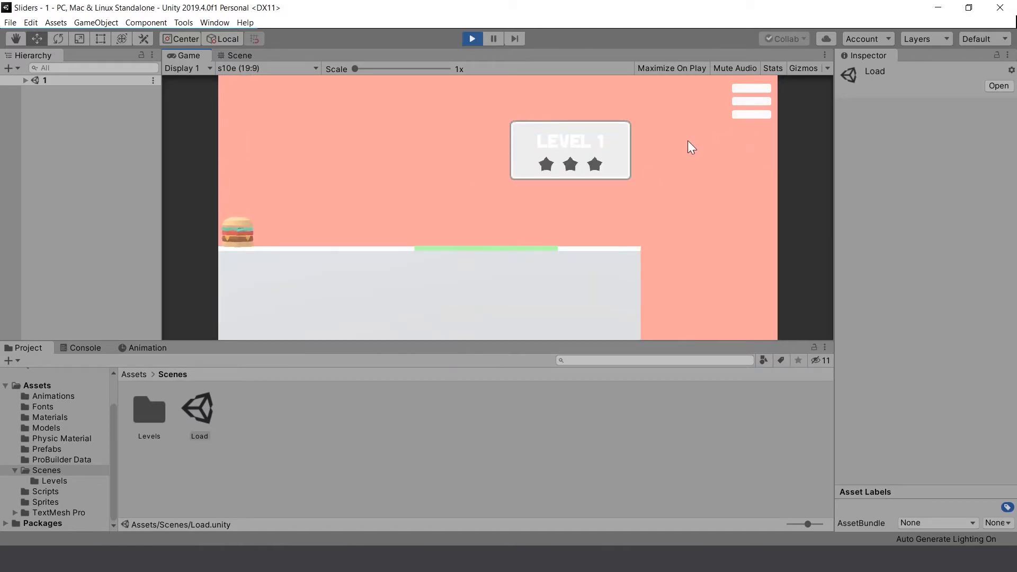
Step: Step the in-game level selector up to 3, back down to 1 and up to 3 again, and play level 3
left_click(749, 104)
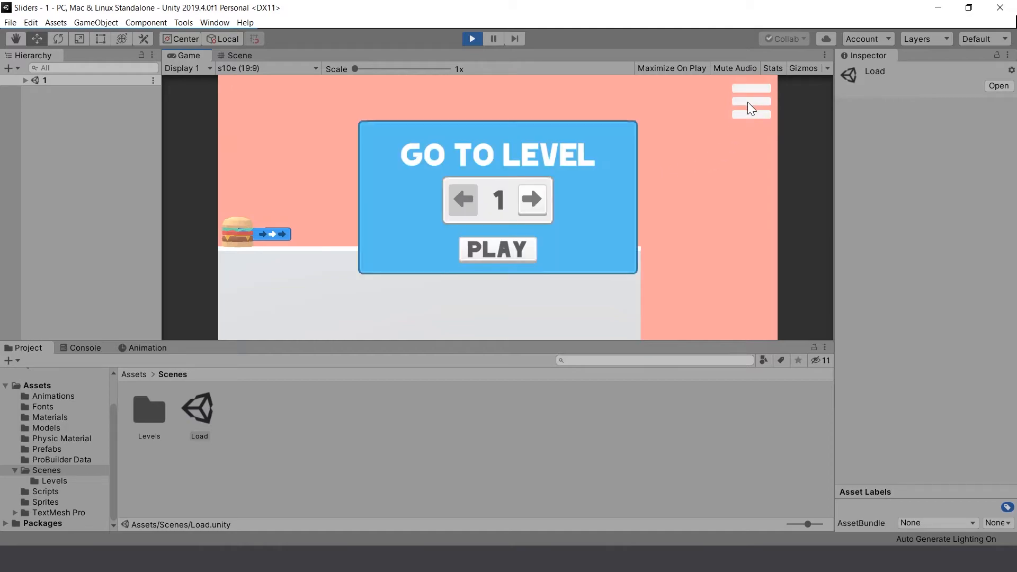
left_click(535, 205)
left_click(534, 206)
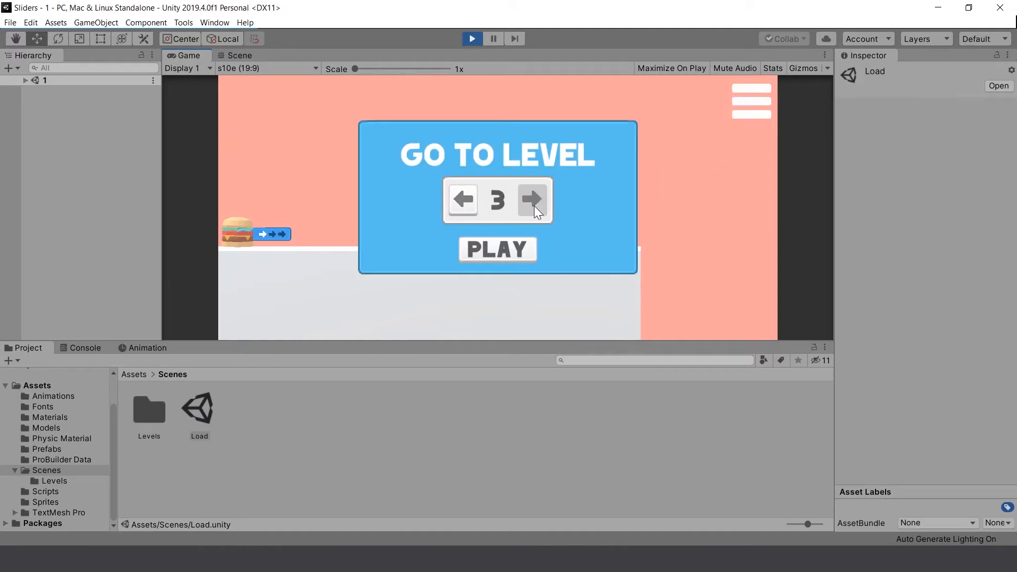
left_click(470, 198)
left_click(470, 198)
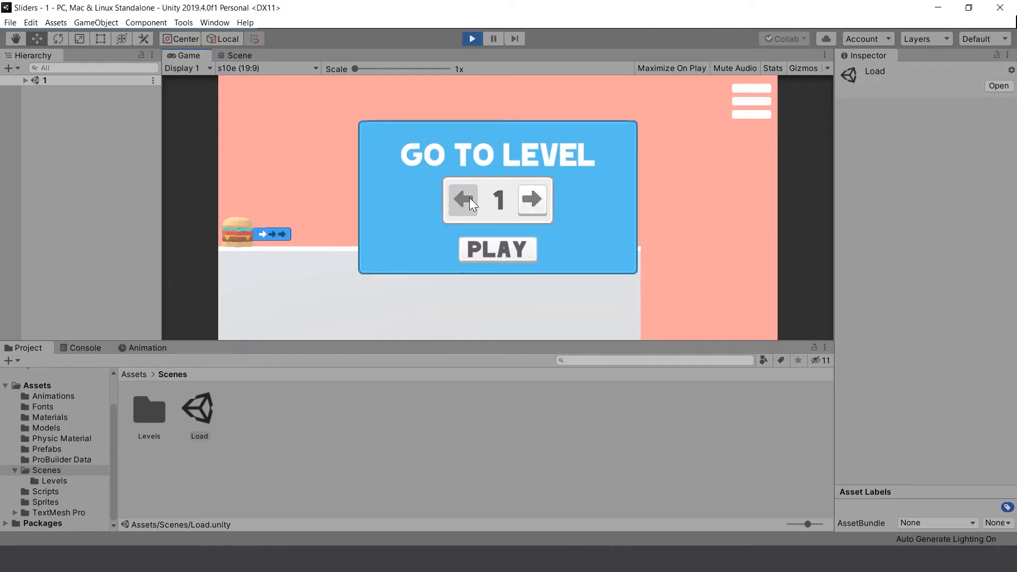
left_click(537, 200)
left_click(536, 200)
left_click(526, 258)
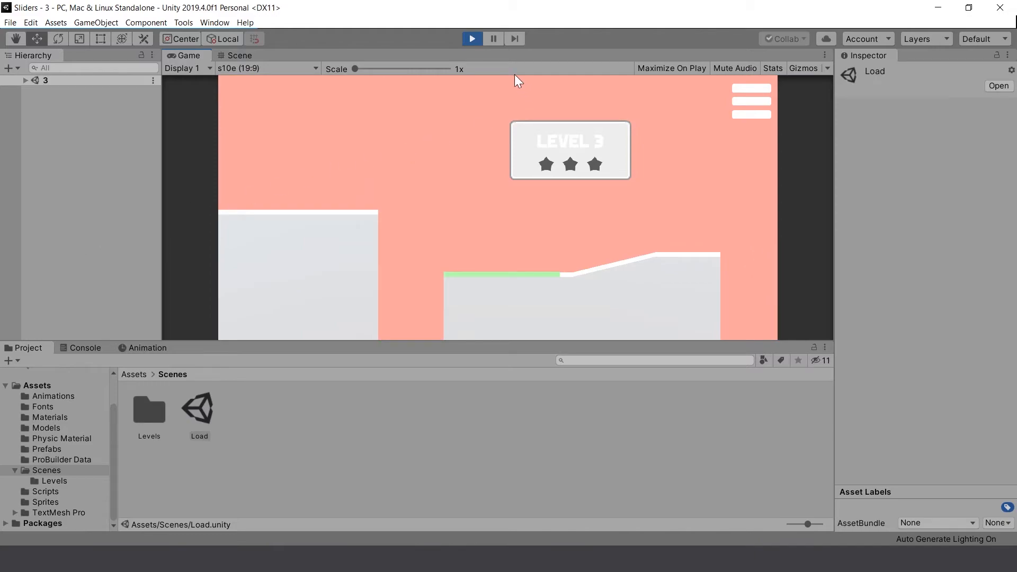
Step: Stop the play-test and save the Load scene
left_click(475, 41)
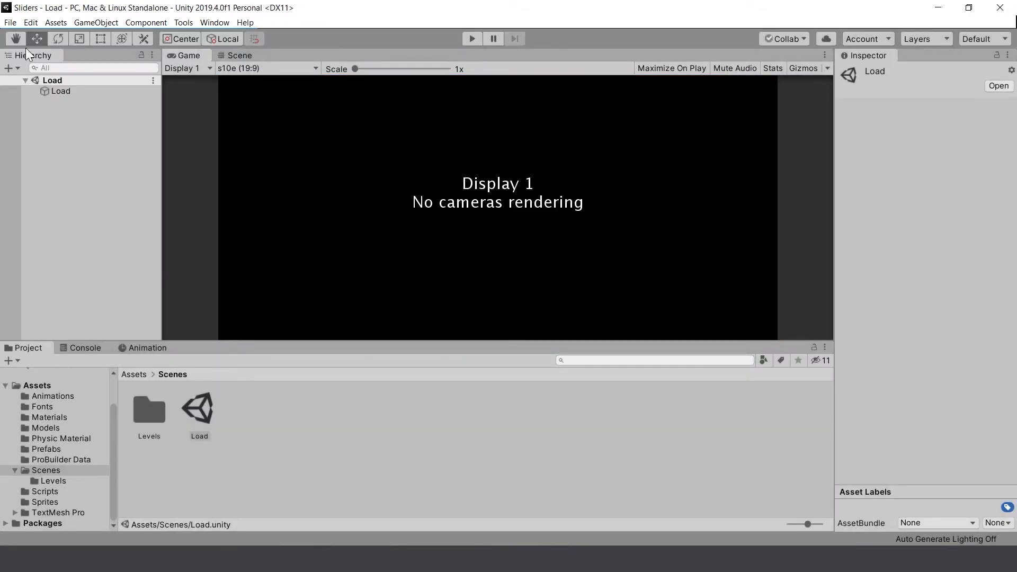
left_click(11, 22)
left_click(27, 67)
left_click(11, 23)
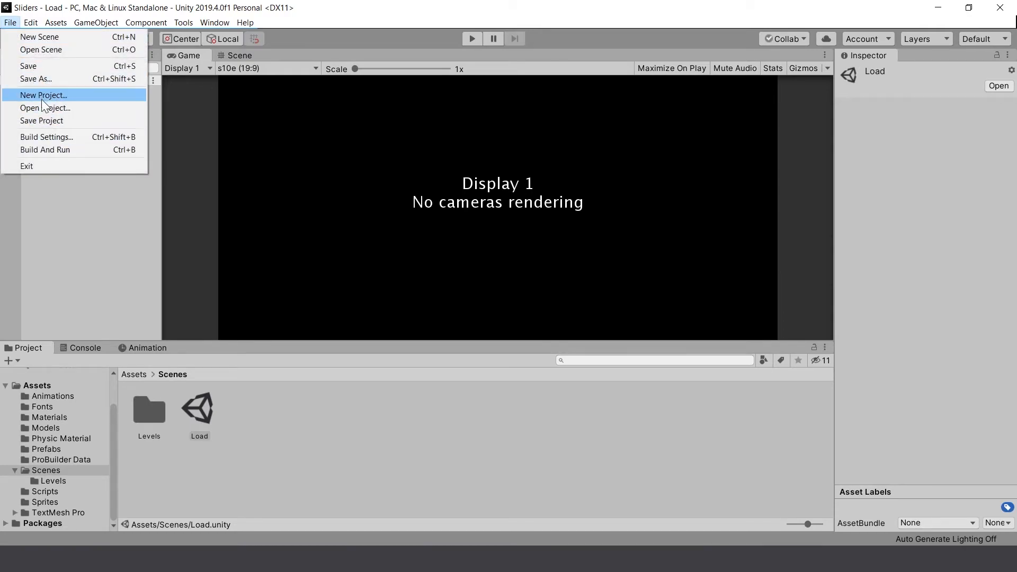
left_click(91, 229)
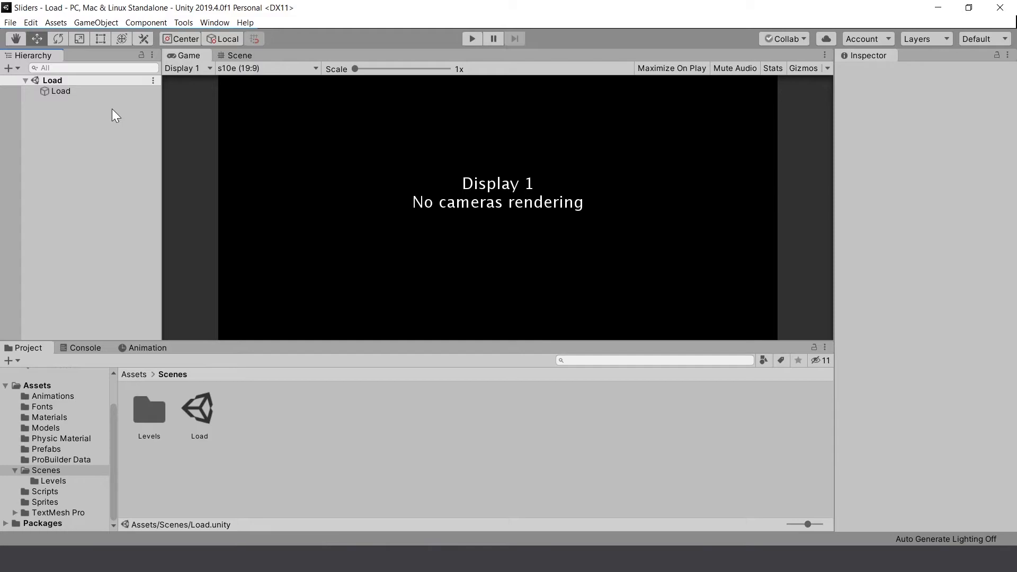
Step: Run the game from the Load scene, load level 1 and return to level 3, and launch the burger once
left_click(475, 39)
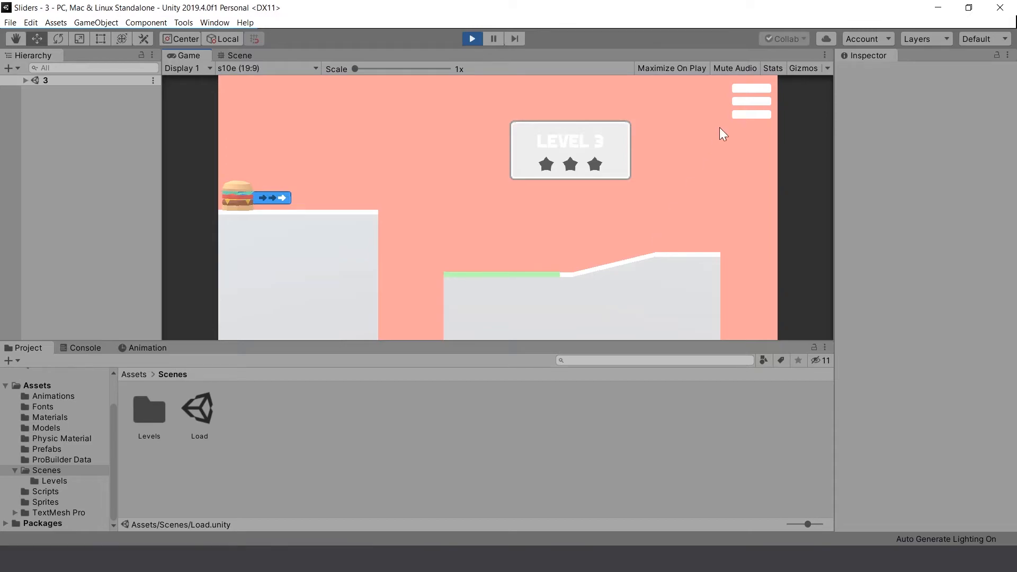
left_click(759, 109)
left_click(464, 206)
left_click(466, 205)
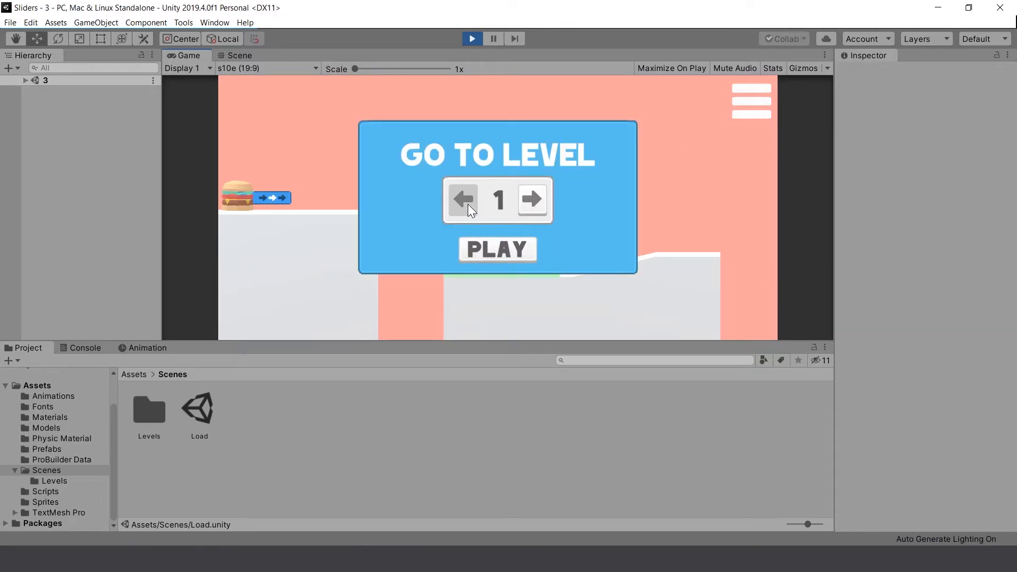
left_click(488, 253)
left_click(764, 105)
left_click(531, 205)
left_click(531, 206)
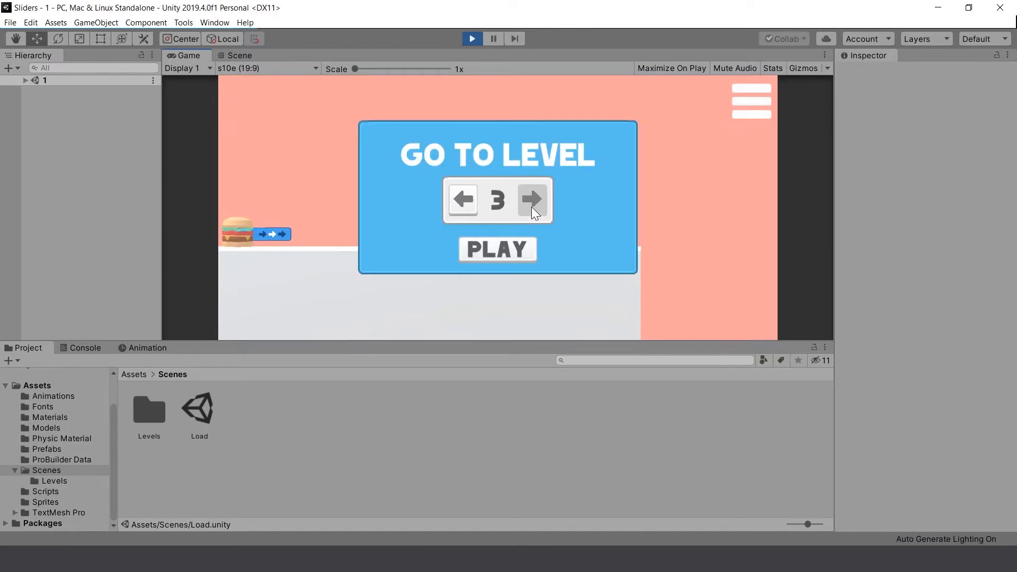
left_click(497, 247)
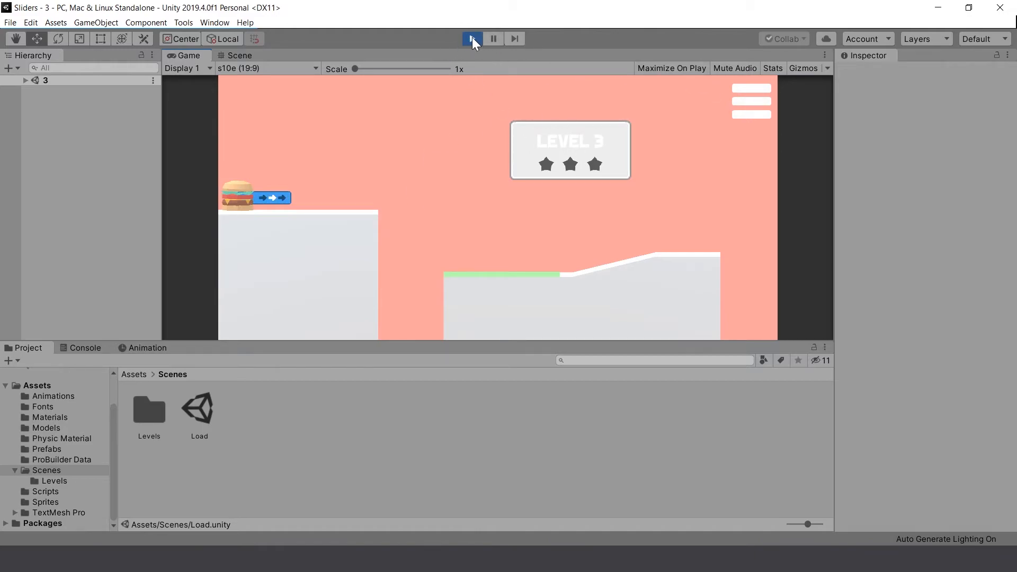
left_click(446, 191)
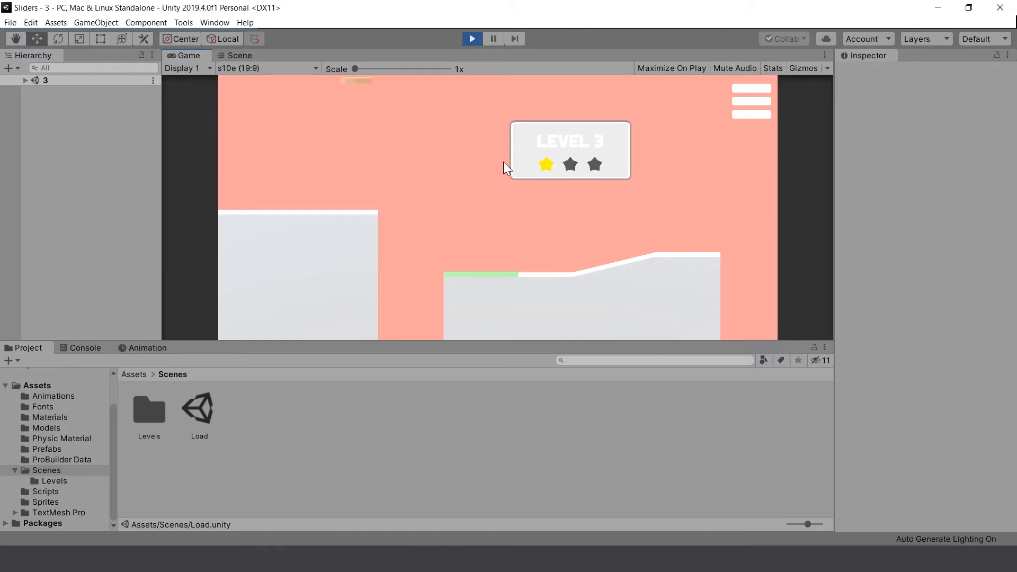
Step: Stop the running game and save both the Load scene and the project
left_click(472, 38)
left_click(10, 22)
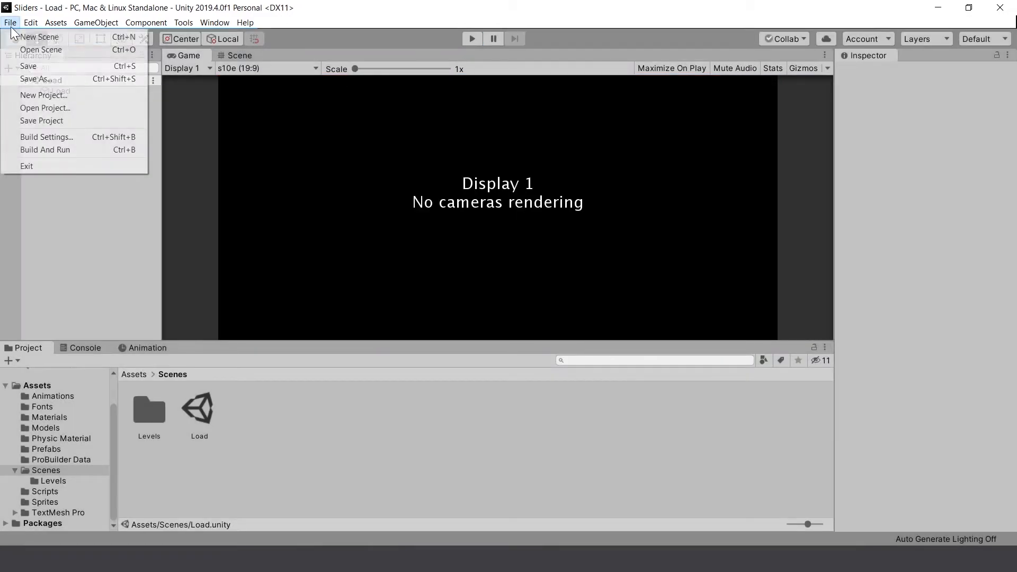
left_click(24, 67)
left_click(11, 22)
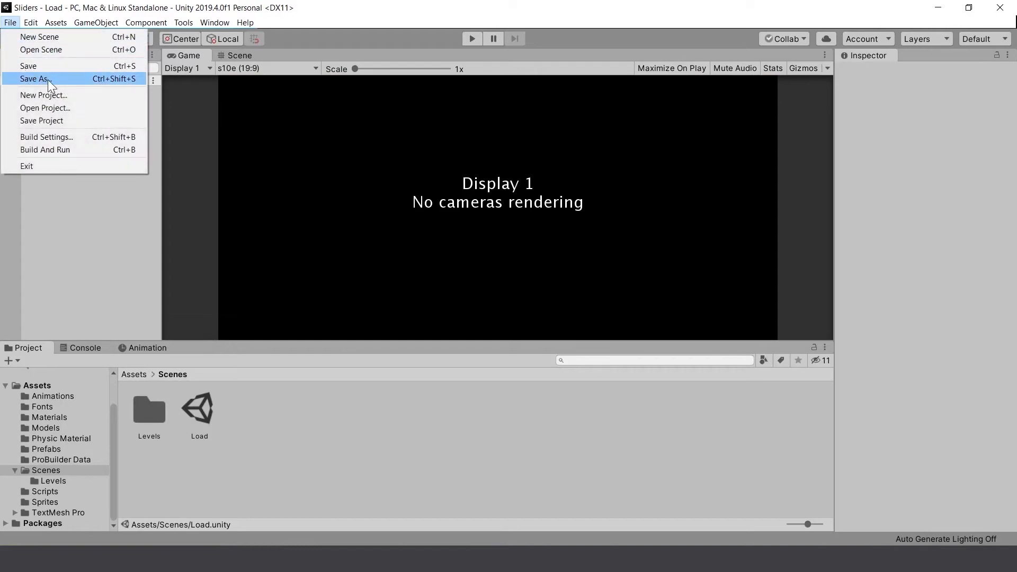
left_click(57, 123)
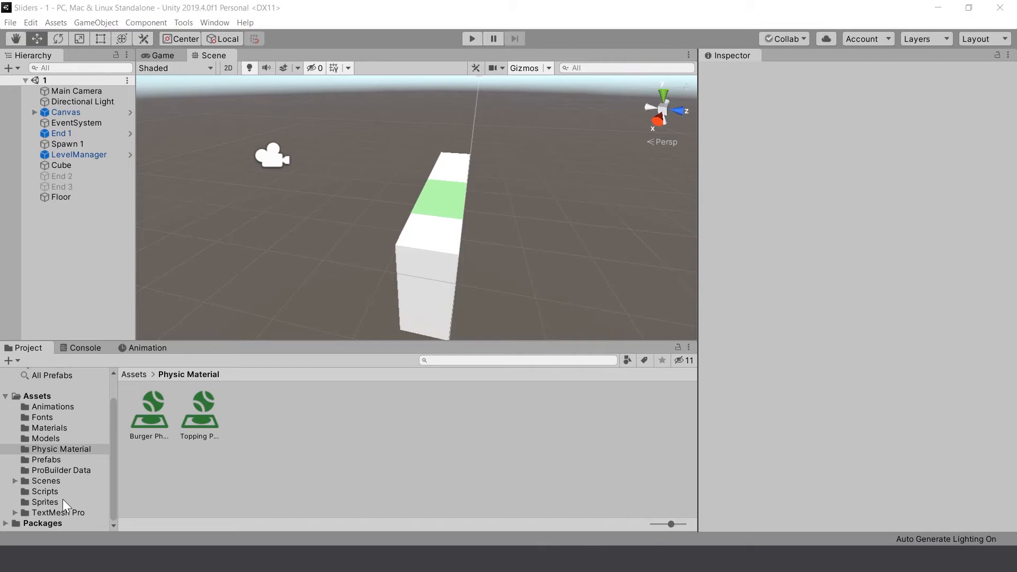
Step: Open the burger prefab for editing, frame the burger closely and collapse its Power Panel children
left_click(49, 460)
double_click(157, 412)
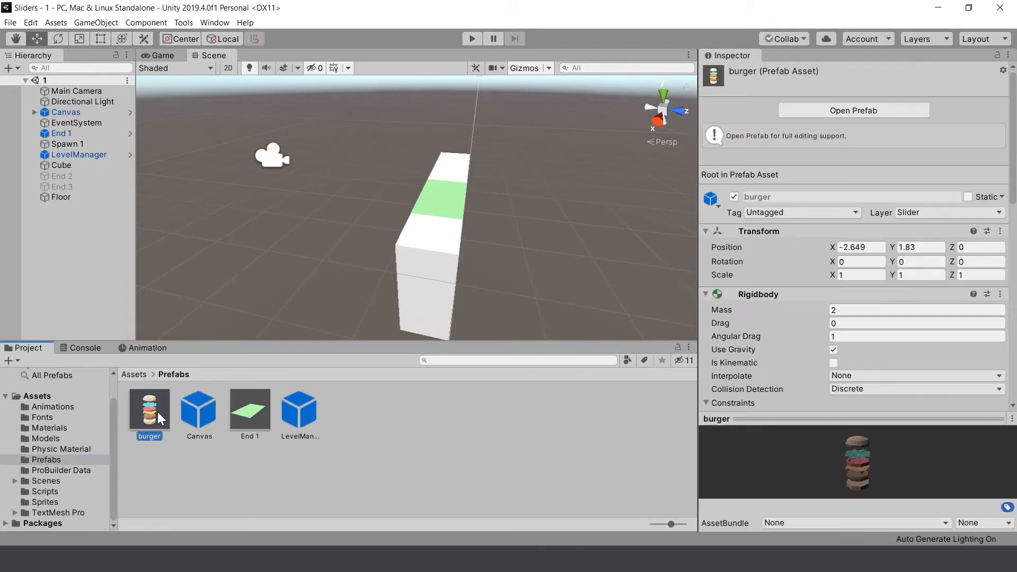
scroll(606, 232, "down", 8)
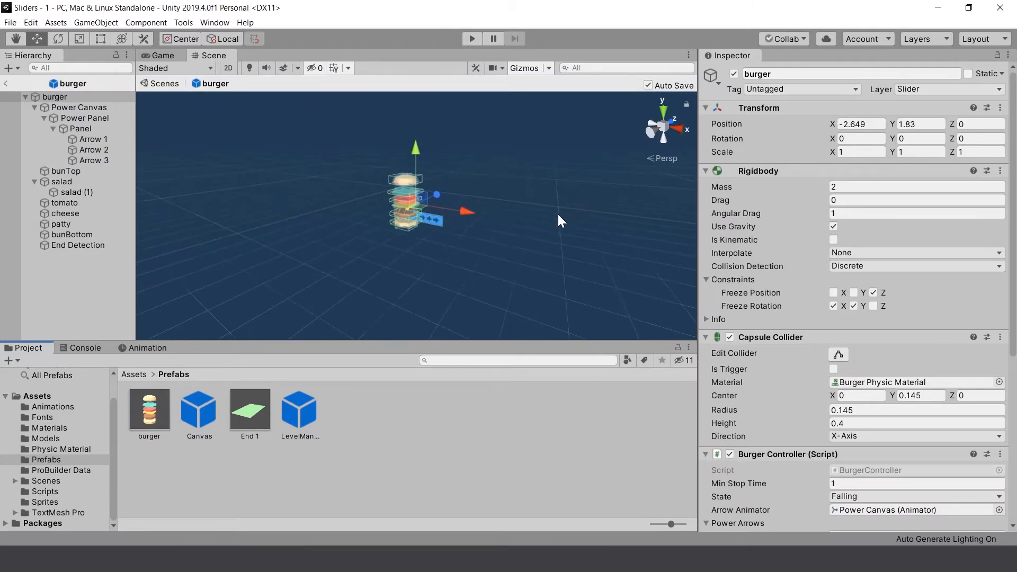
scroll(459, 205, "up", 5)
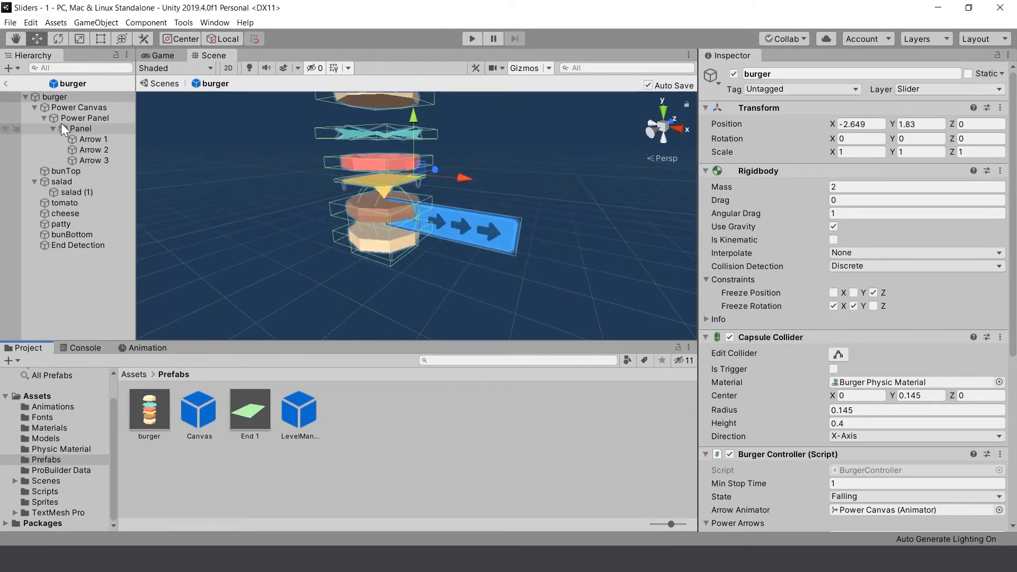
left_click(43, 117)
Step: Select the burger's salad, tomato, cheese and patty together and examine the physic material on their Box Colliders
left_click(78, 128)
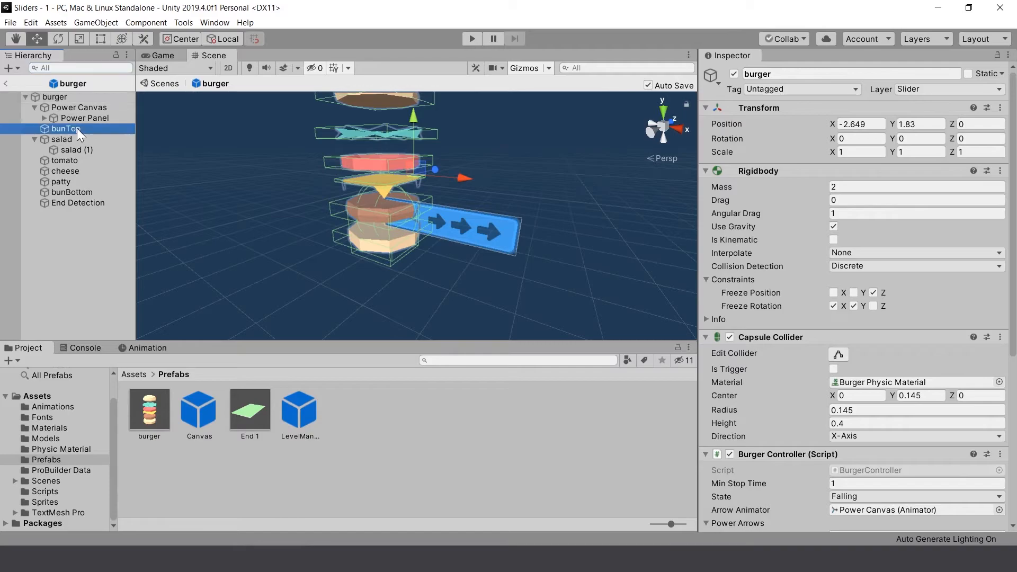
left_click(75, 138)
left_click(34, 139)
left_click(69, 150, "shift")
left_click(71, 160, "shift")
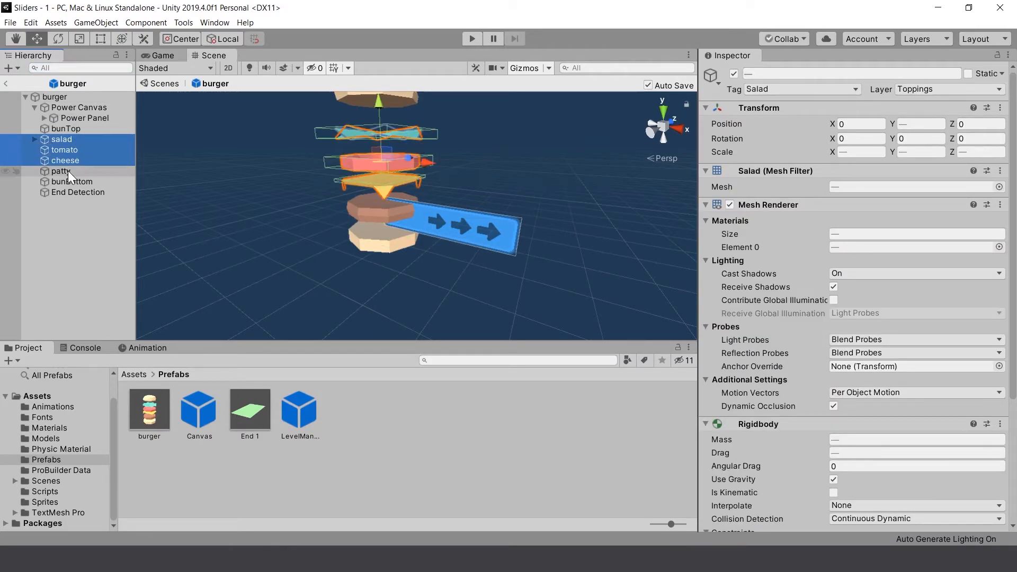
left_click(68, 170, "shift")
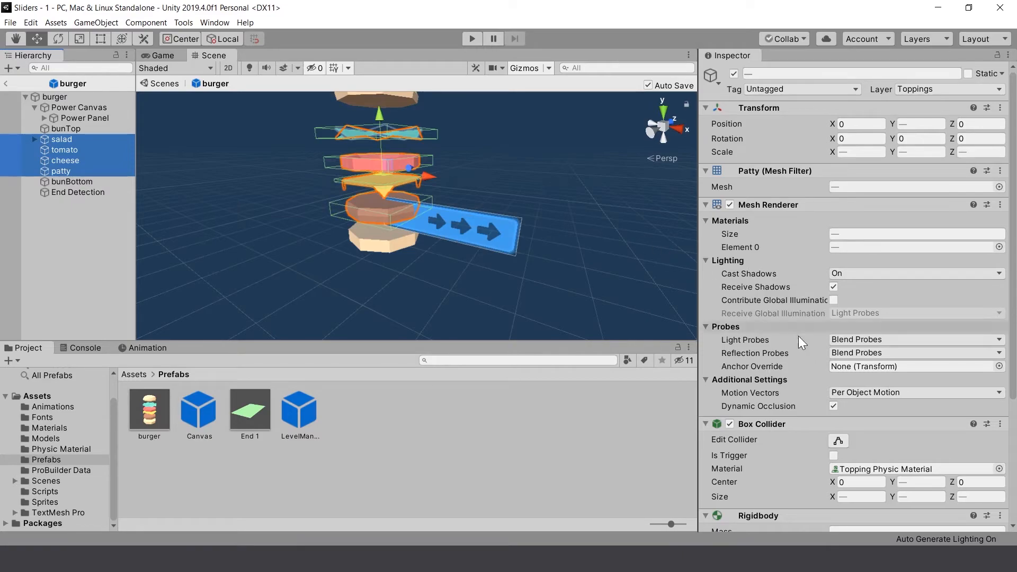
scroll(796, 344, "down", 4)
left_click(853, 385)
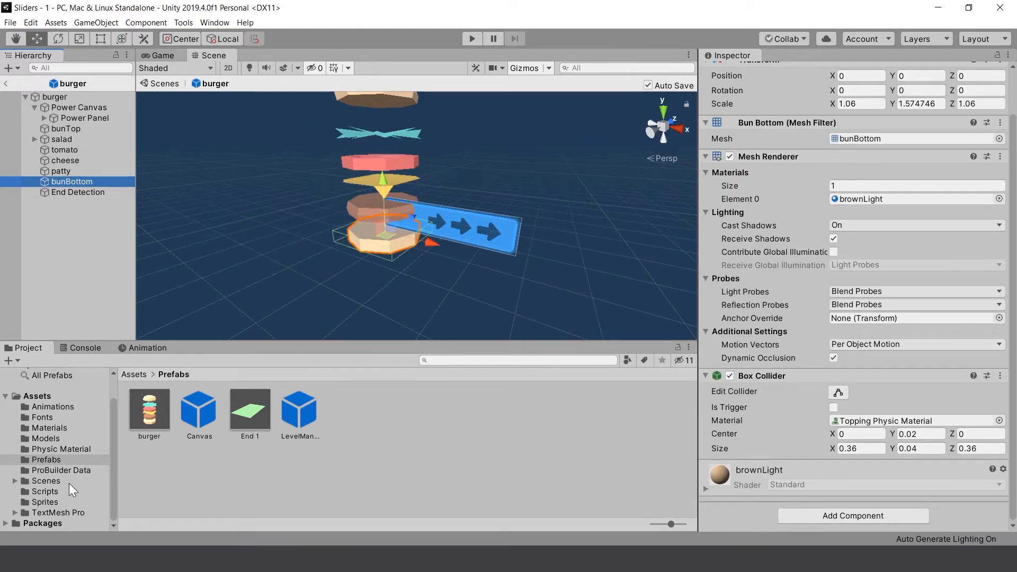
Step: Show the Physic Material assets and set the Rigidbody Angular Drag of the burger's bunTop to 5
left_click(73, 449)
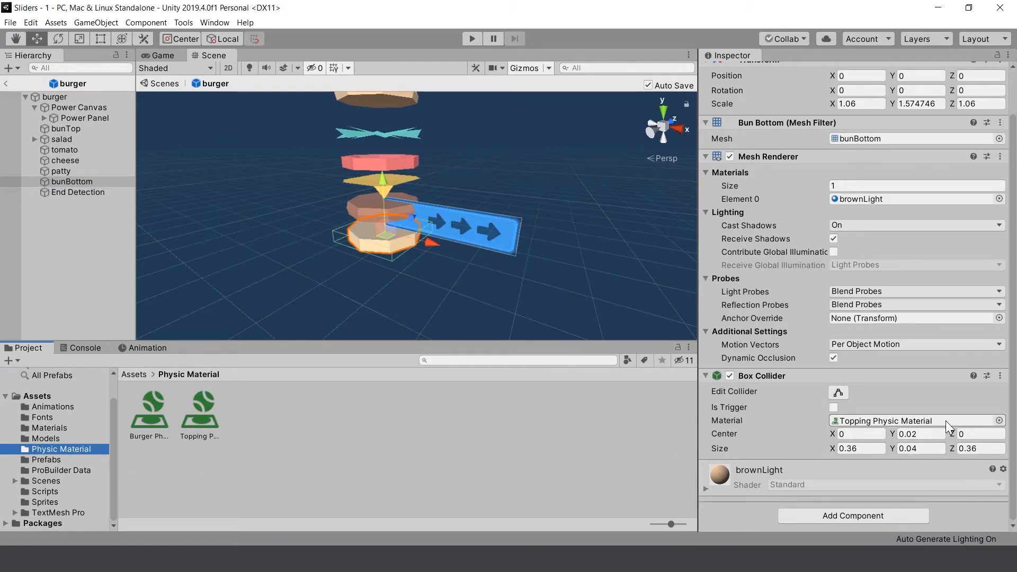
left_click(82, 130)
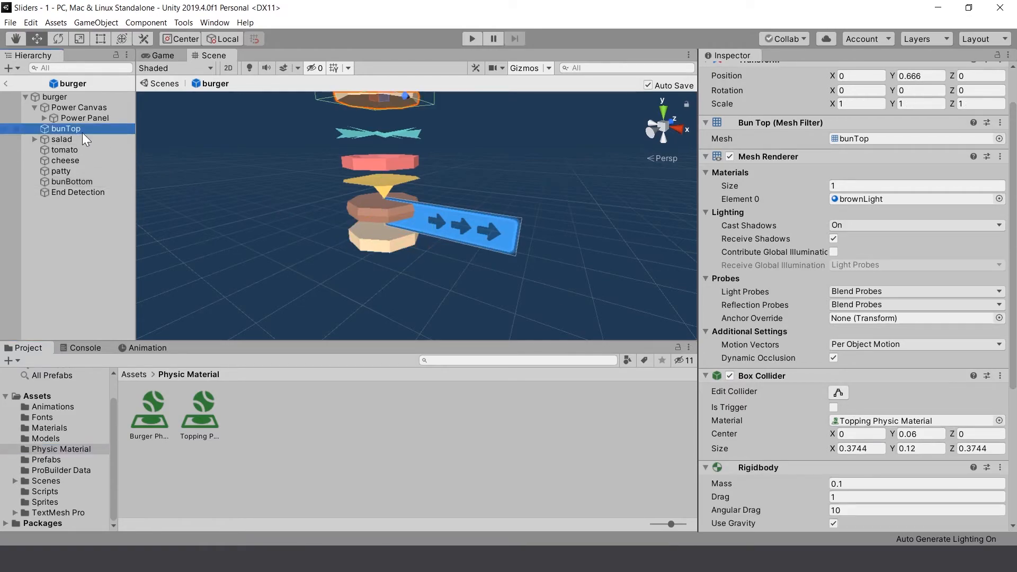
scroll(863, 444, "down", 3)
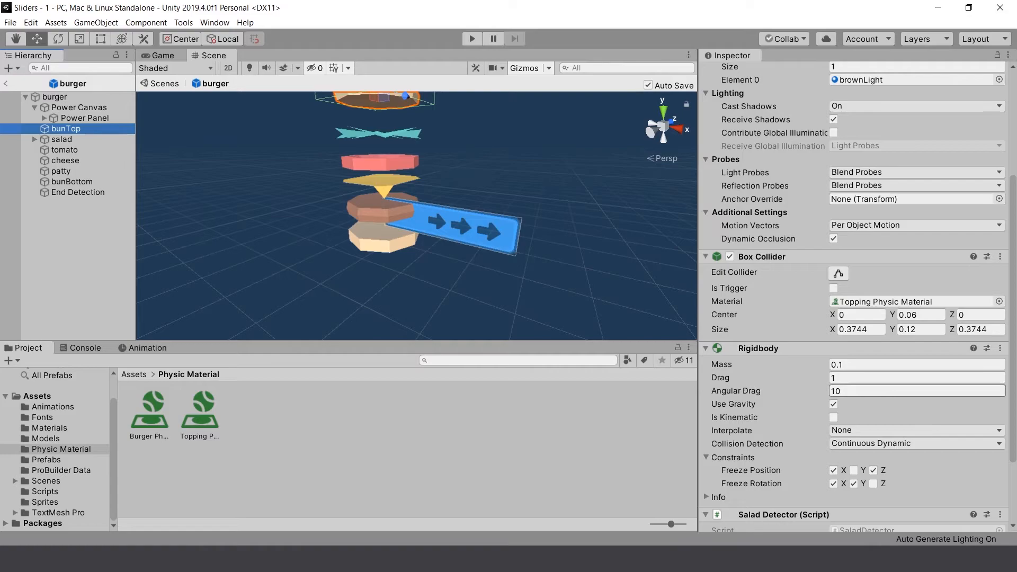
left_click(773, 391)
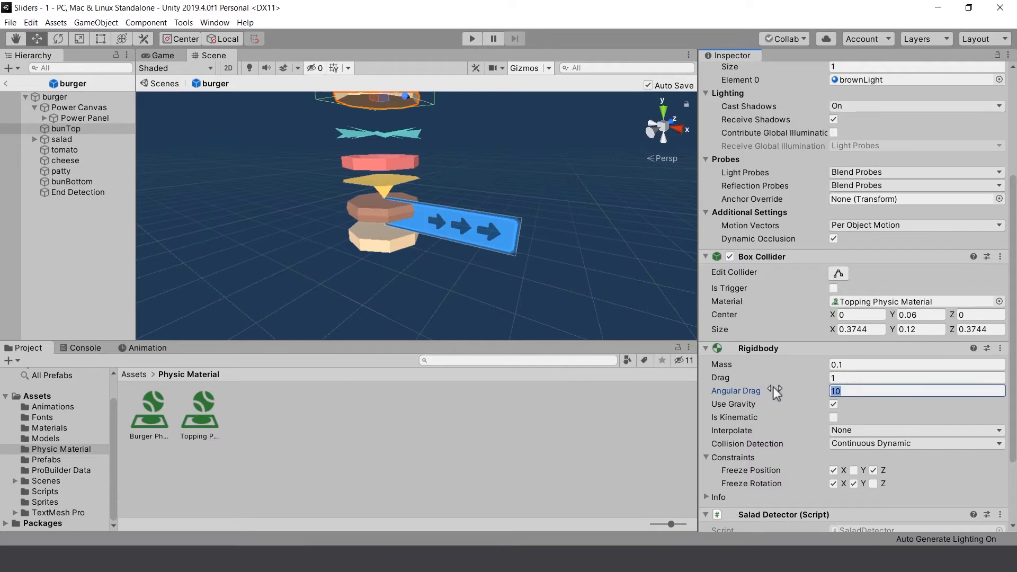
type("5")
left_click(633, 422)
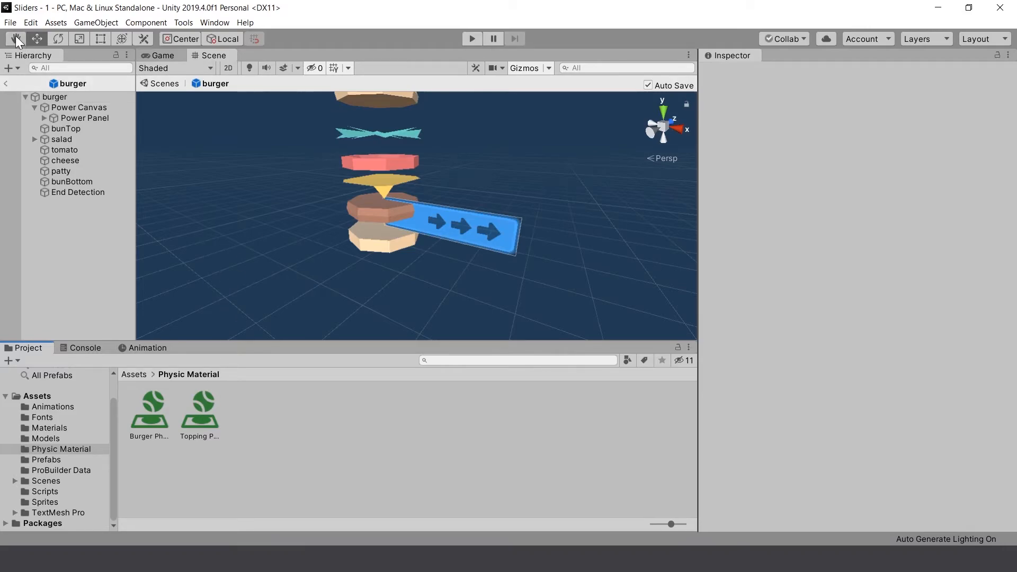
Step: Save the changes and the project, and switch to the Game view
left_click(10, 22)
left_click(25, 66)
left_click(161, 54)
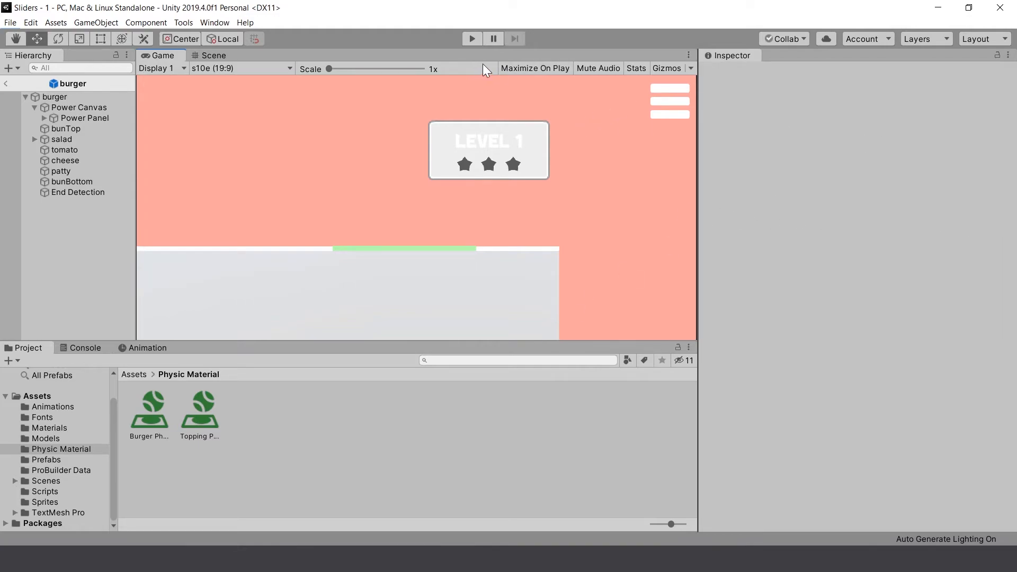
left_click(11, 22)
left_click(21, 66)
left_click(11, 23)
left_click(29, 120)
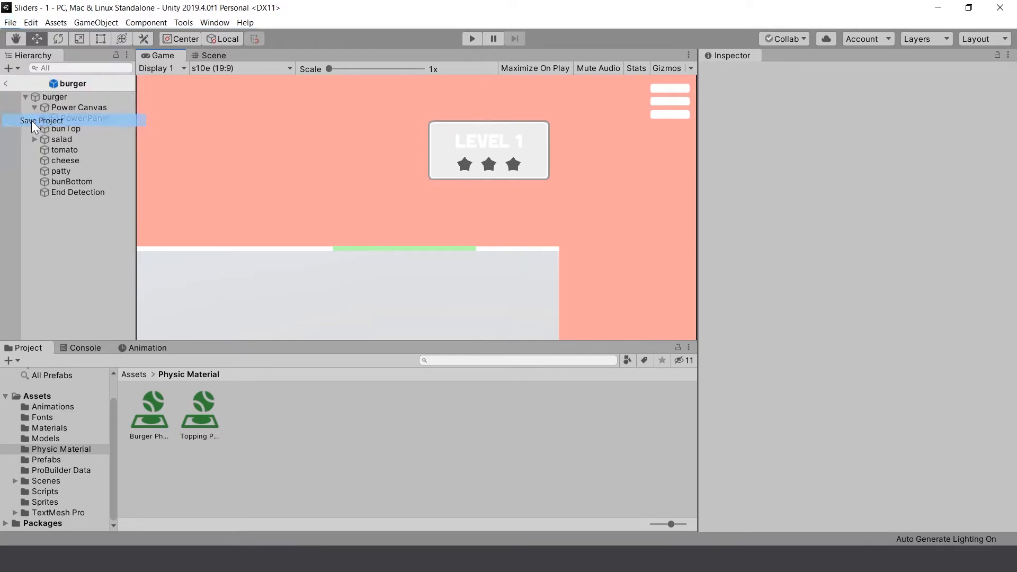
Step: Run level 1, launch the burger once towards the green end zone, and stop the game
left_click(472, 39)
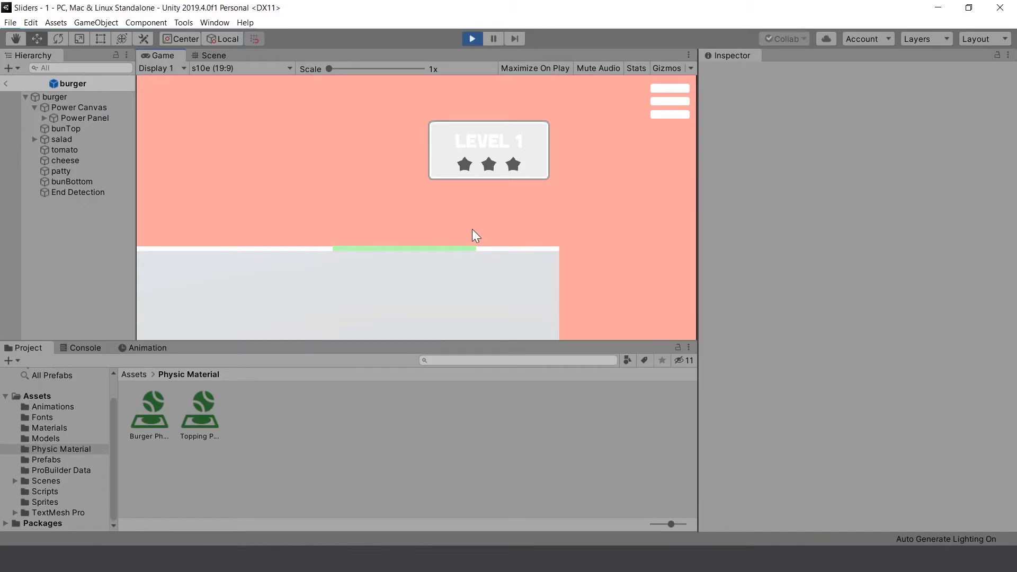
left_click_drag(412, 205, 458, 309)
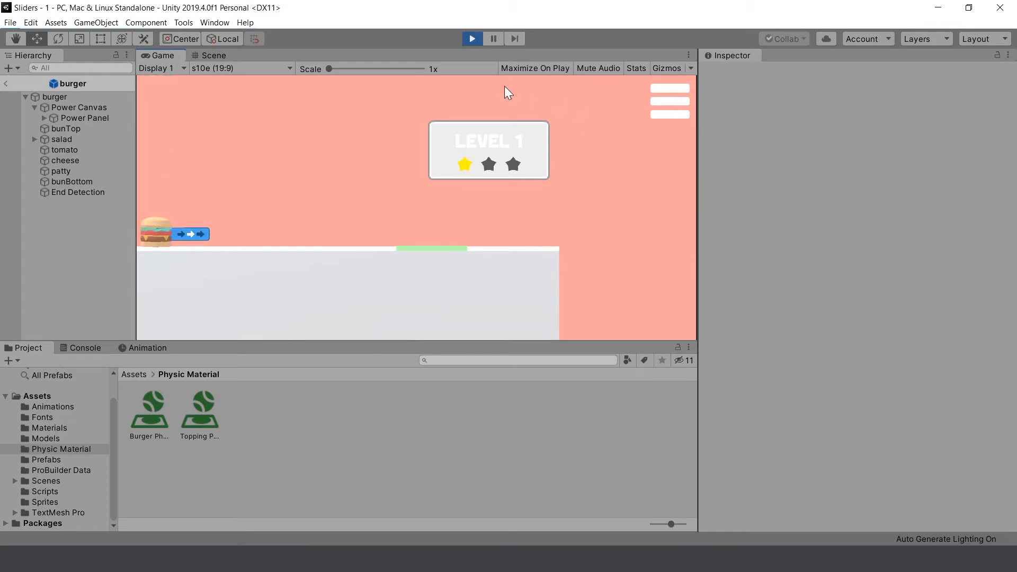
left_click(472, 38)
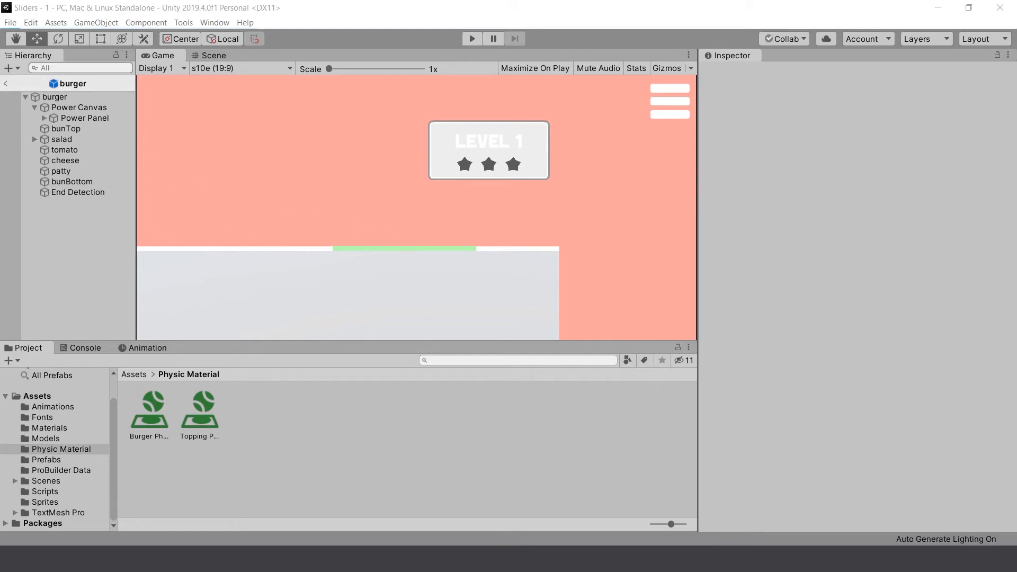
Step: Open the build settings and switch the build platform to Android
left_click(11, 24)
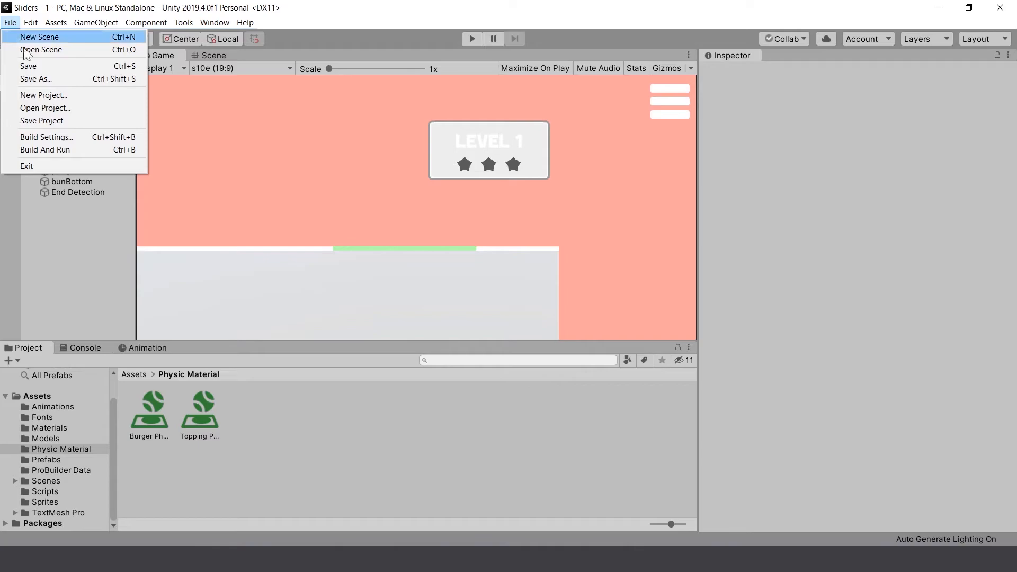
left_click(49, 139)
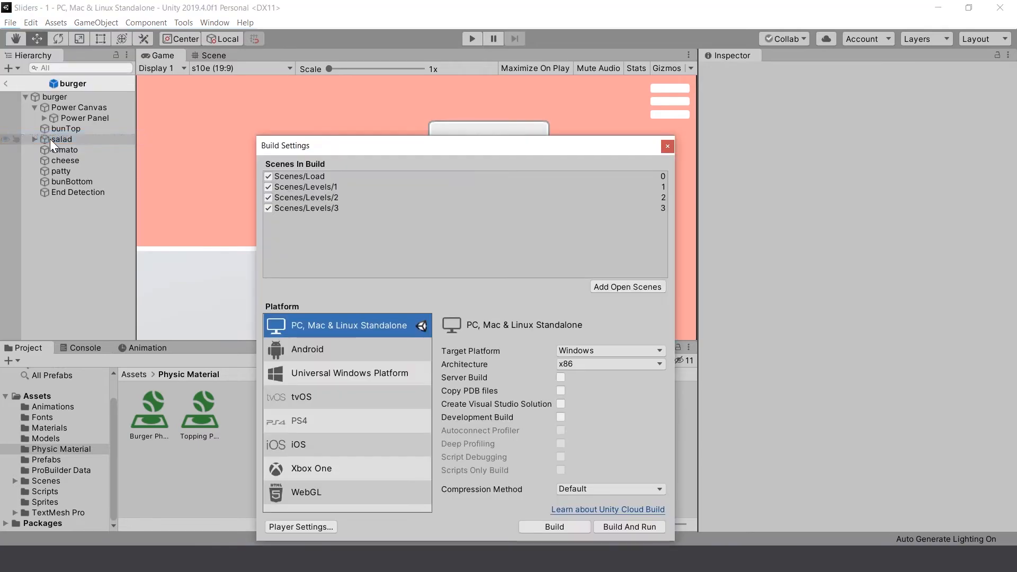
left_click(312, 351)
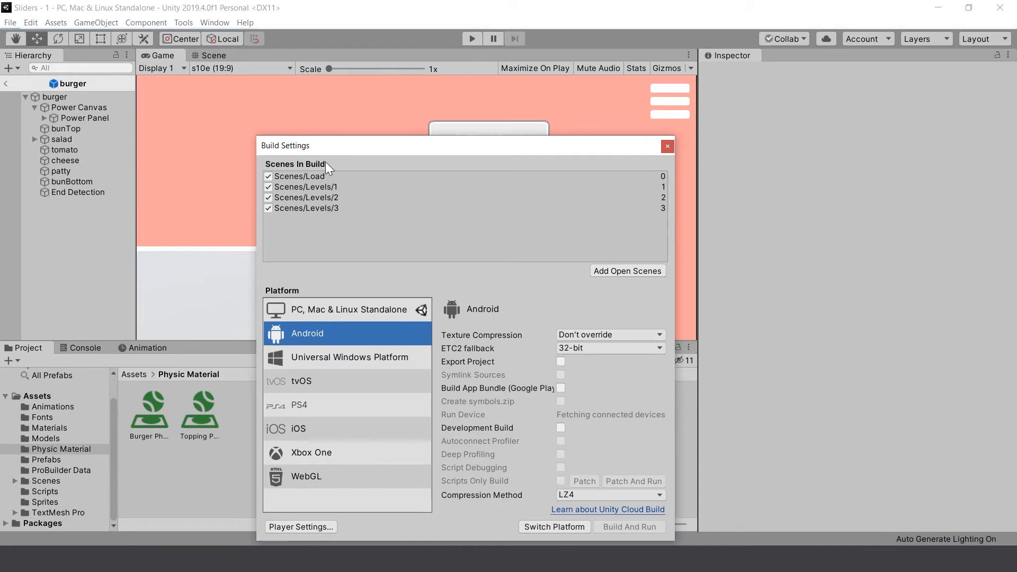
left_click_drag(324, 145, 308, 118)
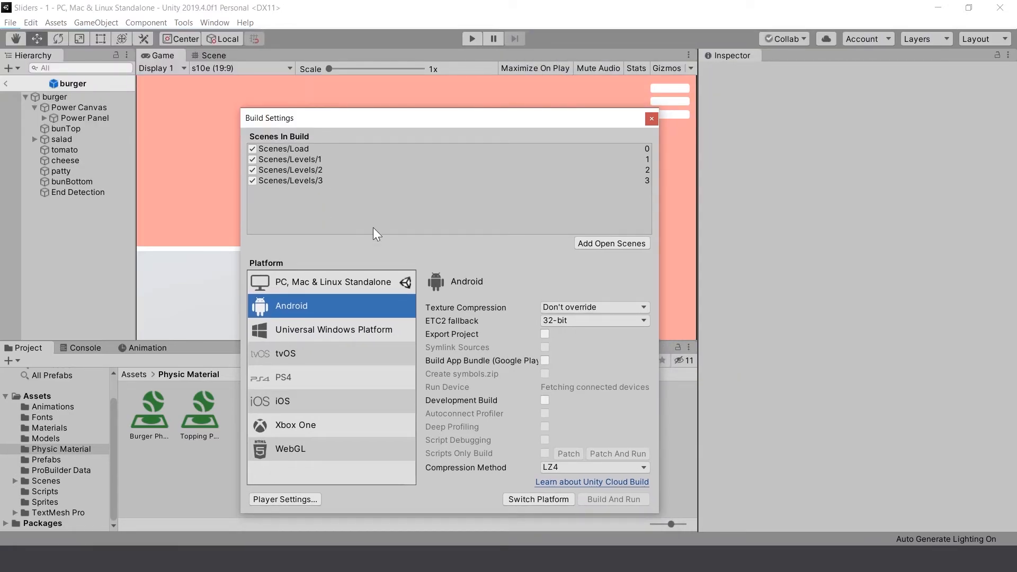
left_click(556, 502)
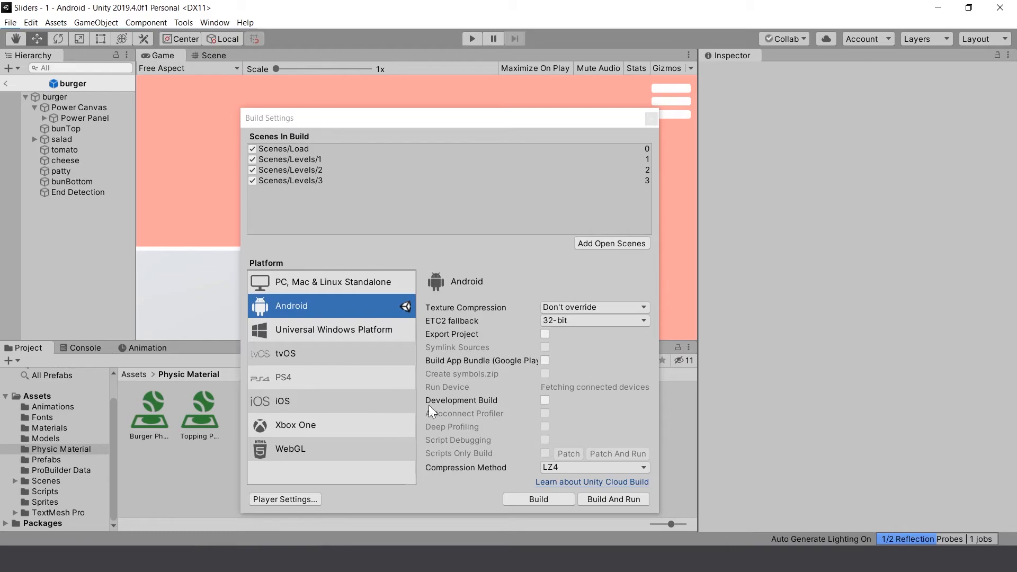
Step: Build the Android game as an APK named Sliders in the Desktop folder
left_click(536, 499)
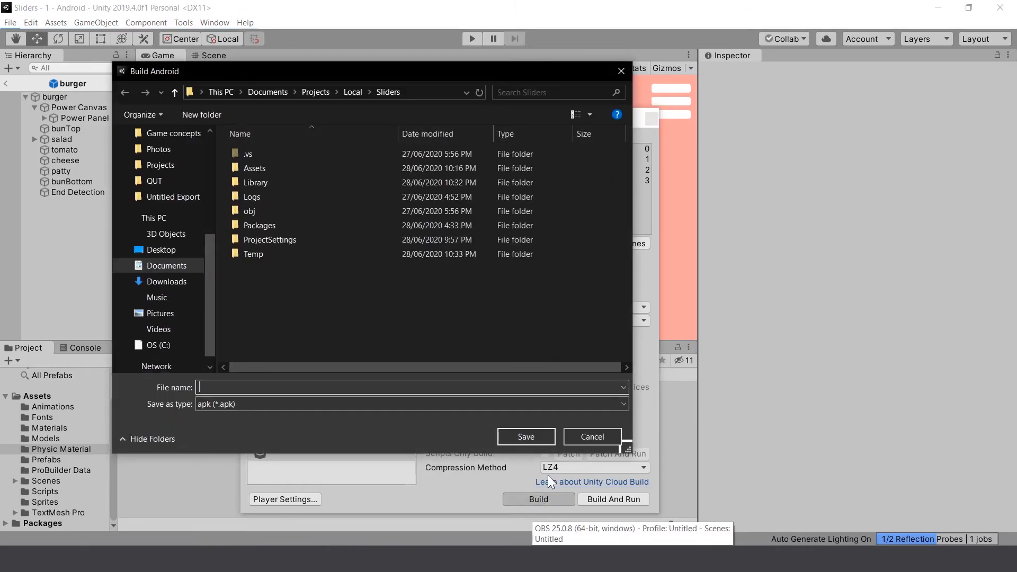
left_click(168, 252)
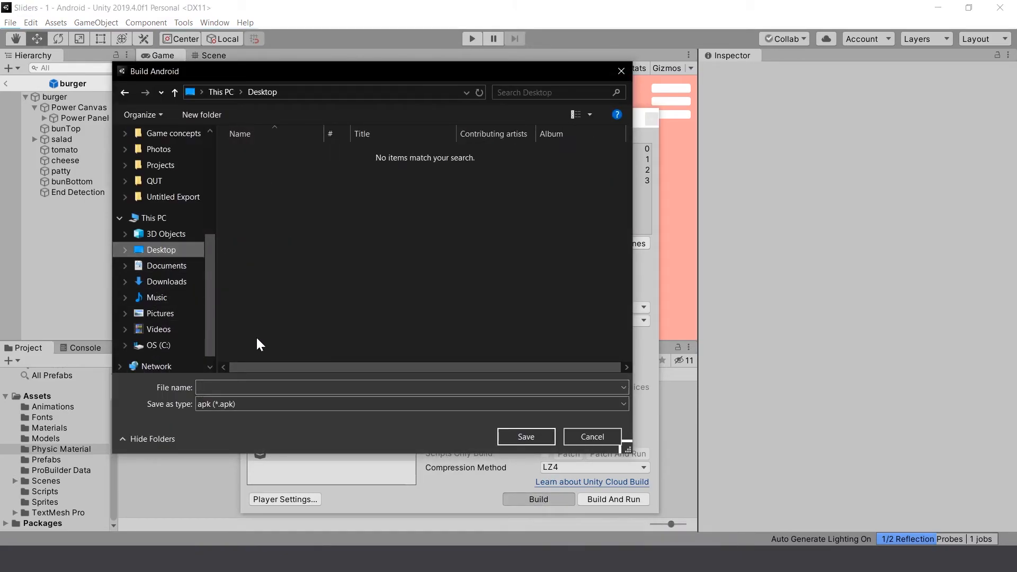
left_click(386, 388)
type("Sliders")
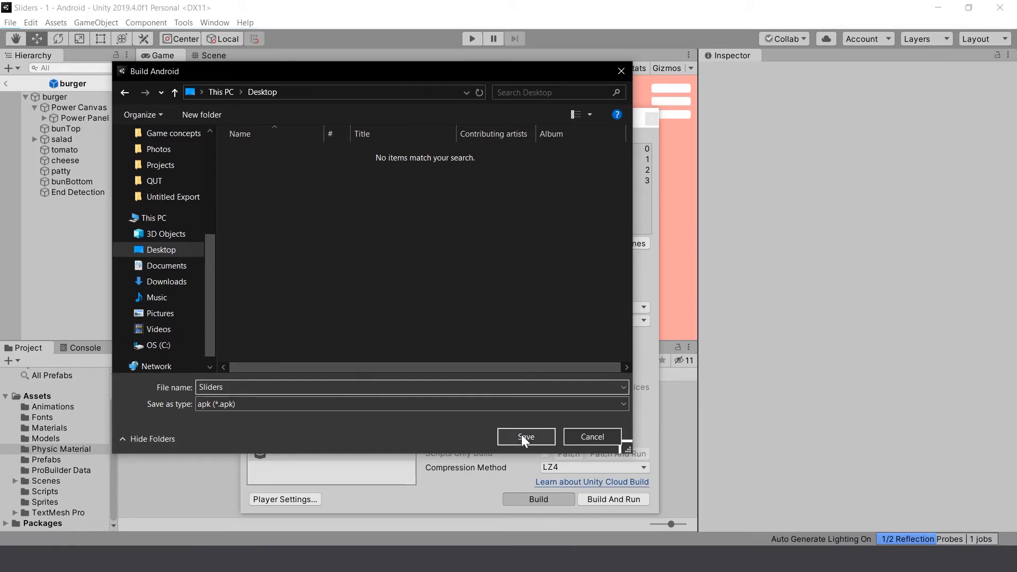
left_click(521, 434)
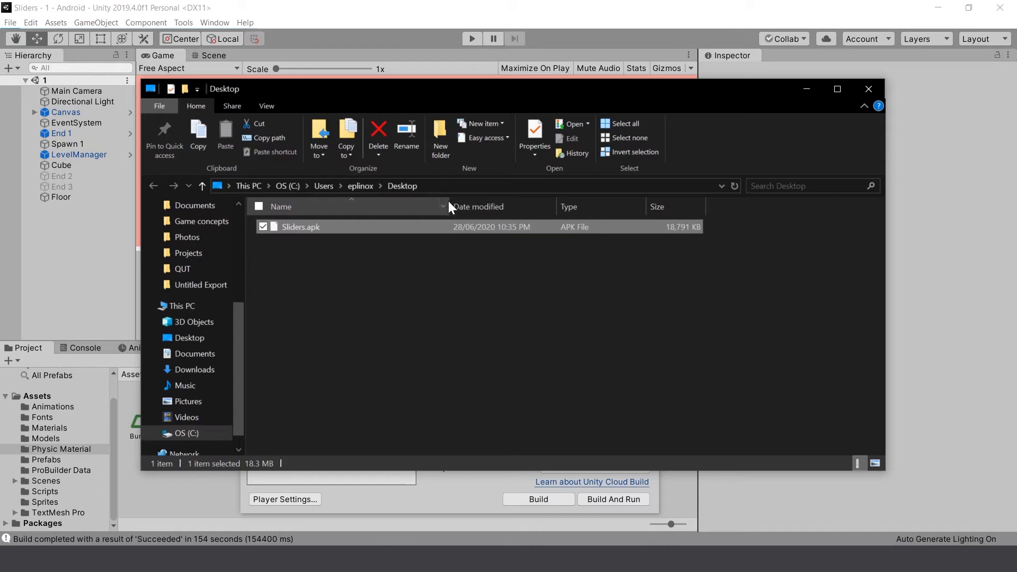
Step: Copy the built Sliders.apk file from the Desktop folder in File Explorer
left_click(271, 267)
left_click(309, 229)
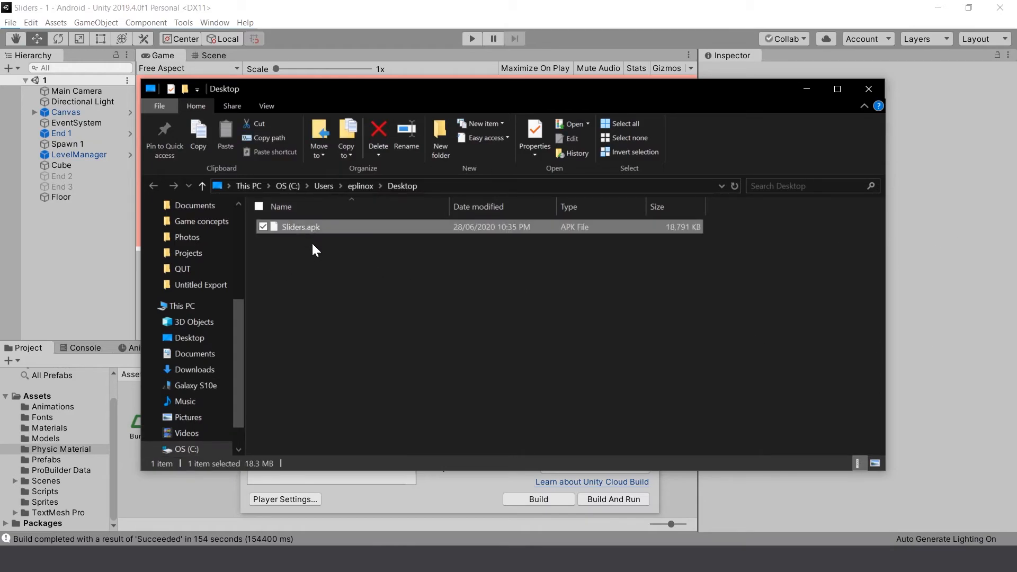
right_click(316, 228)
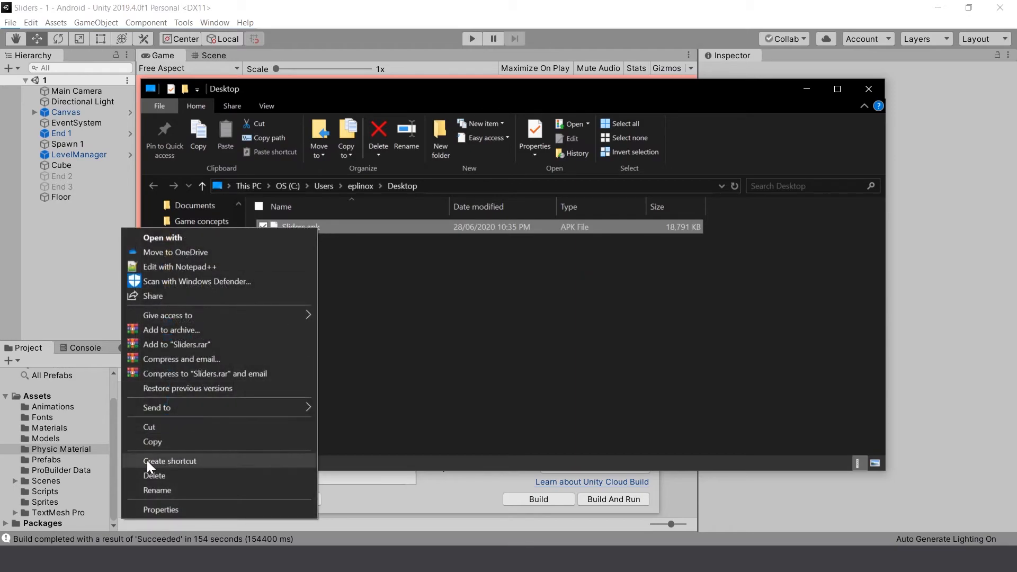
left_click(148, 443)
Step: Open the Galaxy S10e's Phone storage and paste Sliders.apk into its main folder
left_click(199, 386)
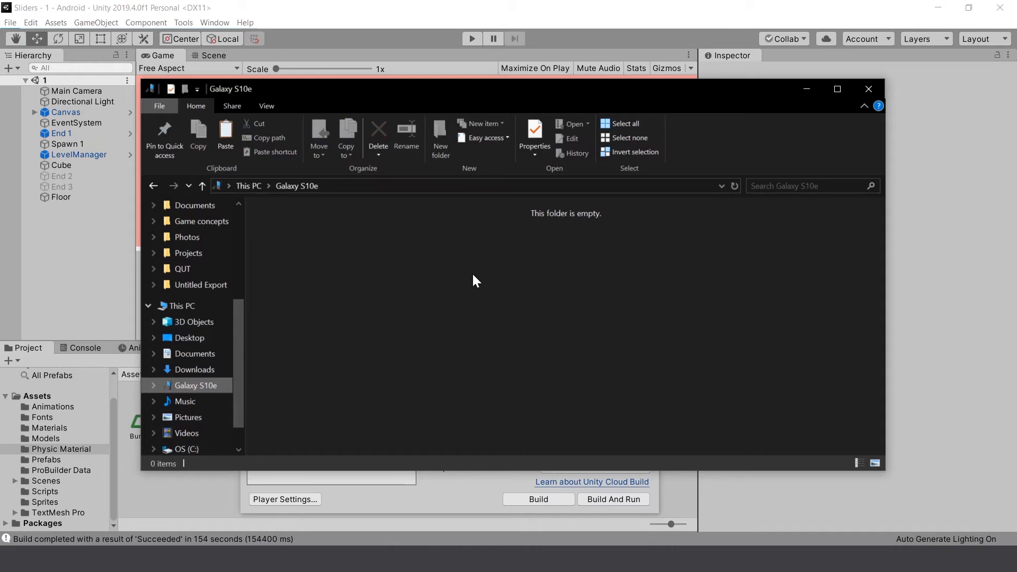
left_click(170, 305)
left_click(346, 362)
double_click(342, 361)
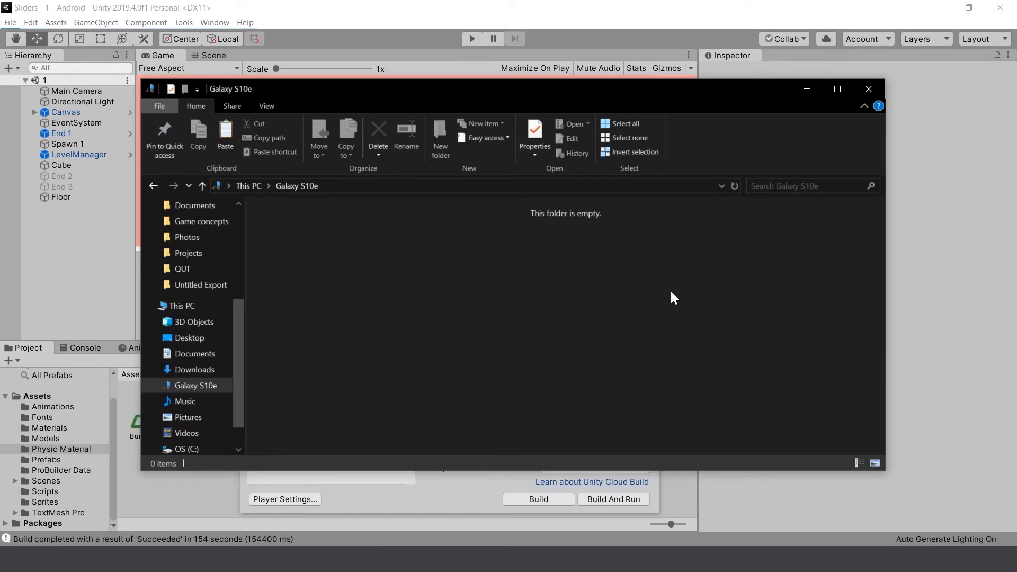
double_click(365, 219)
scroll(795, 307, "down", 5)
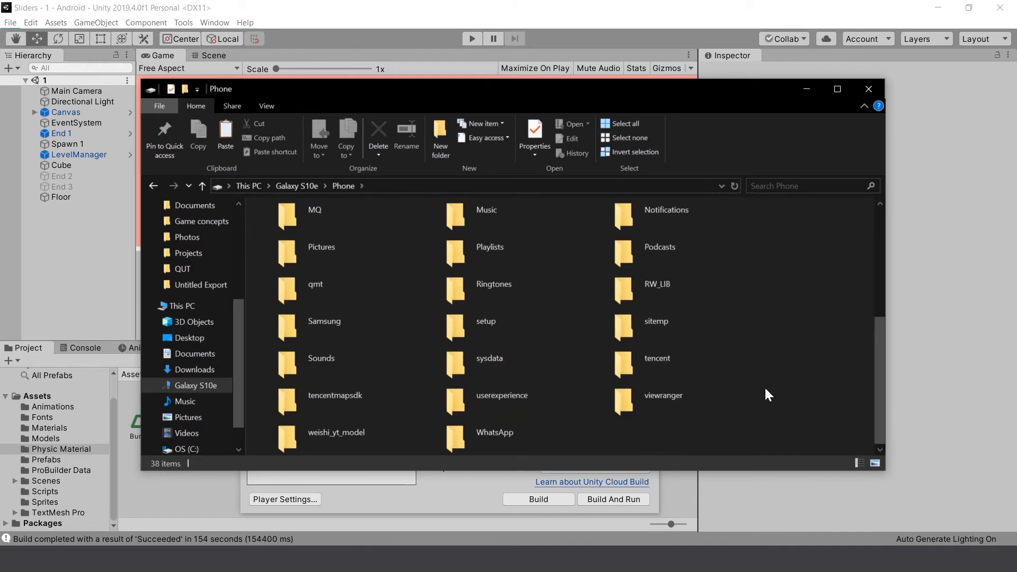
right_click(647, 441)
left_click(563, 383)
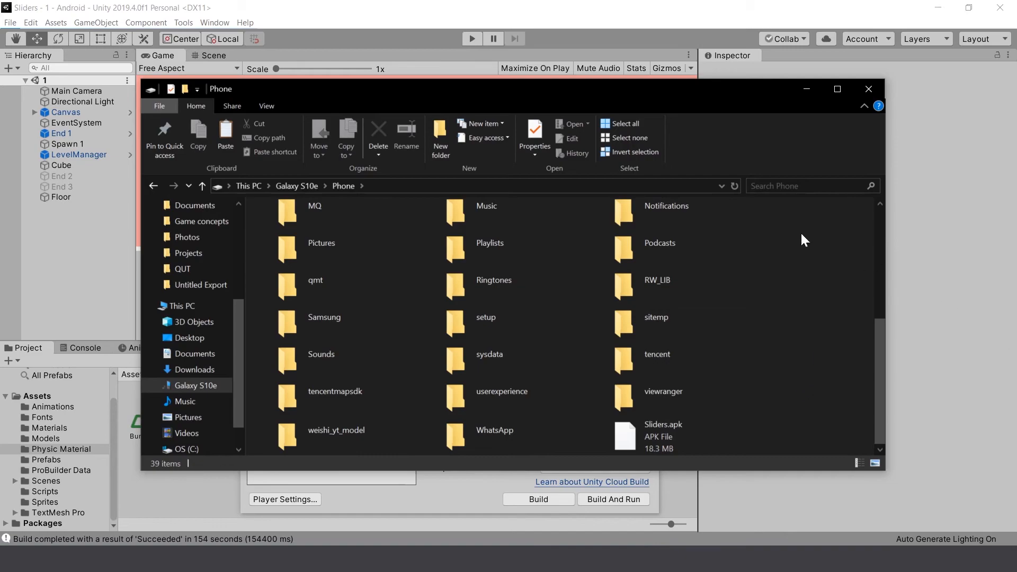
Step: Return to Unity, close the build settings, and set a widened Game view to the S10e (19:9) aspect
left_click(813, 88)
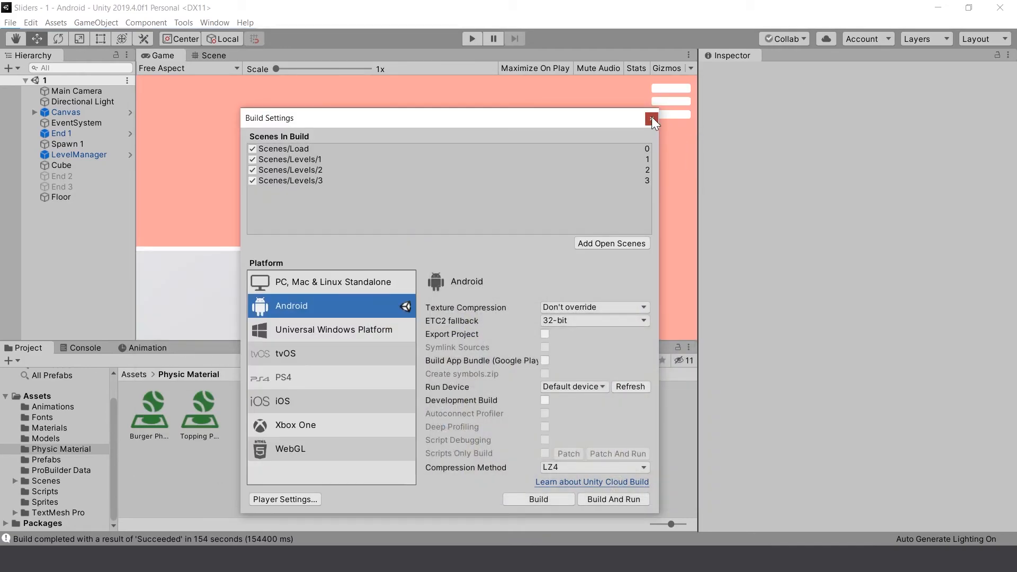
left_click(652, 117)
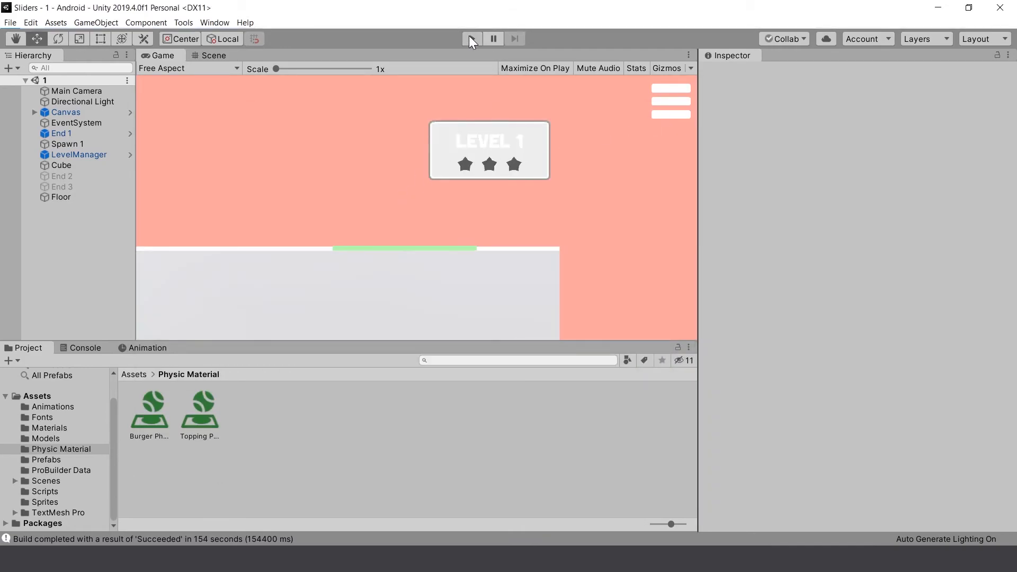
left_click(186, 68)
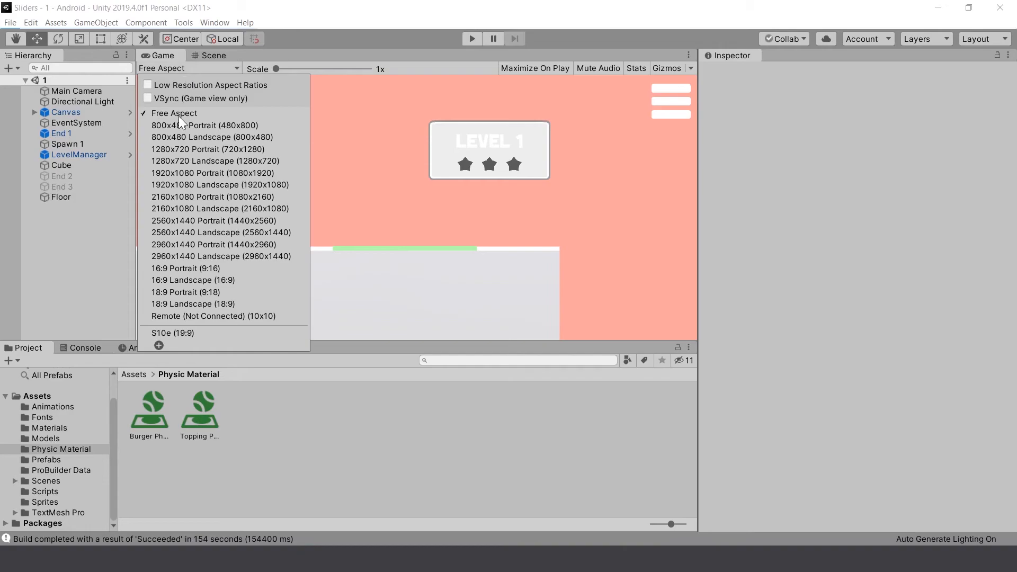
left_click(181, 333)
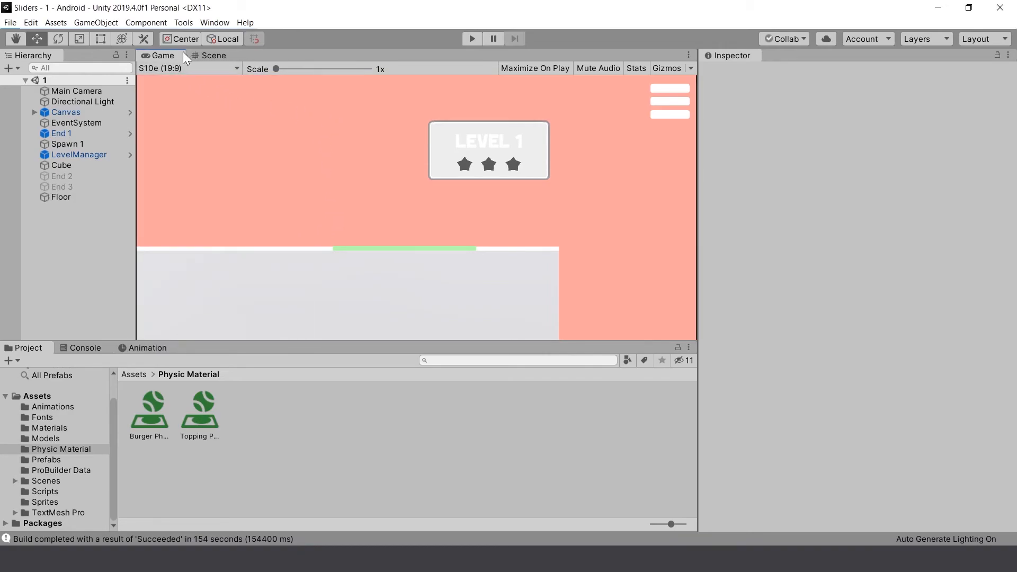
left_click_drag(698, 220, 835, 219)
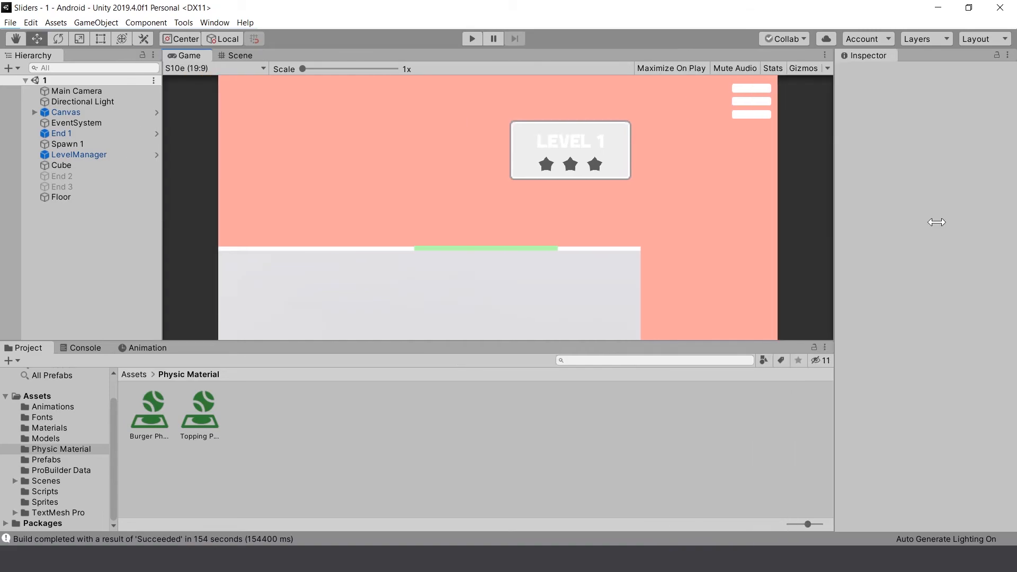
Step: Run the game, reload level 1 through the in-game level menu, and reopen that menu
left_click(472, 38)
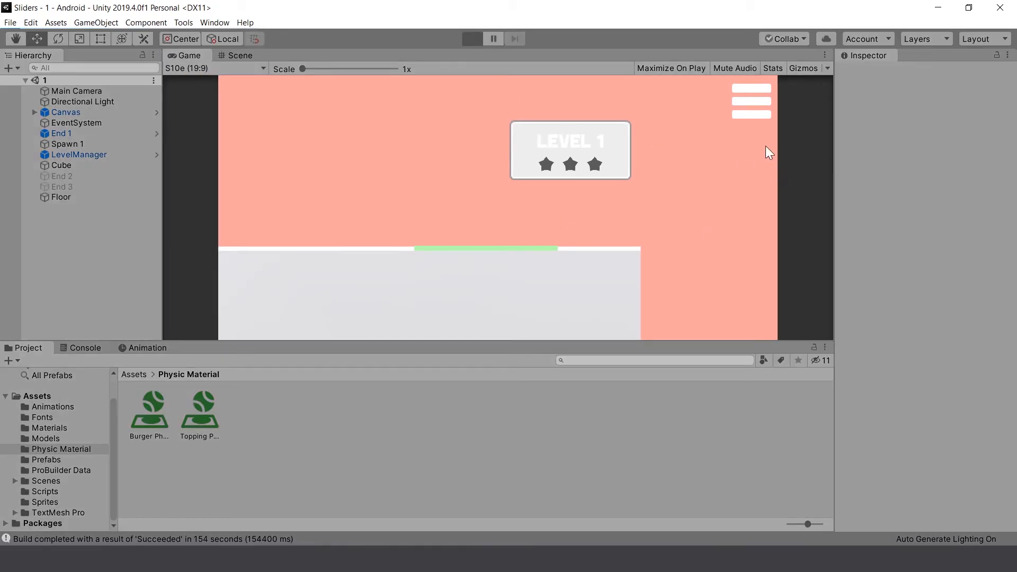
left_click(756, 104)
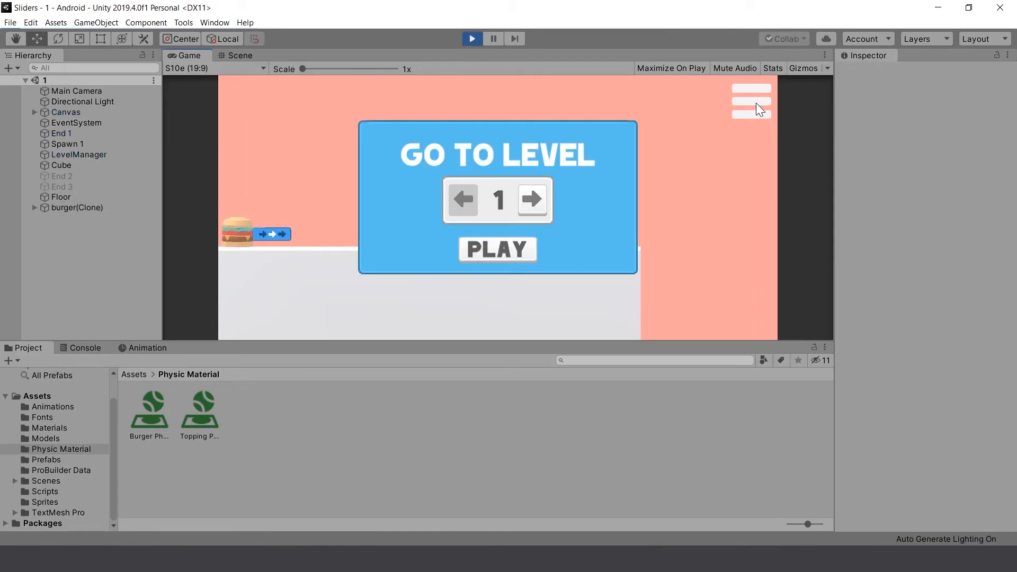
left_click(499, 245)
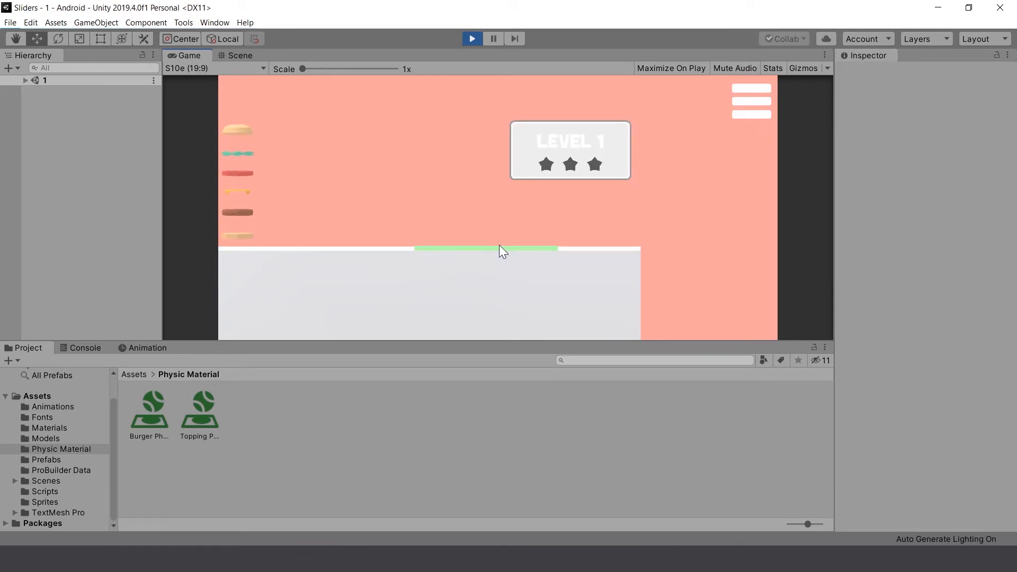
left_click(736, 110)
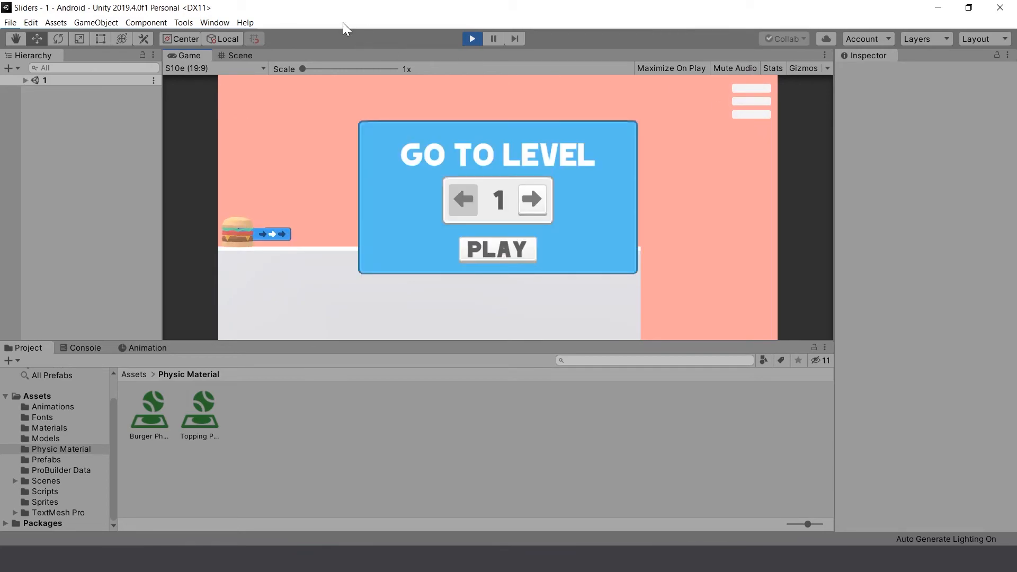
Step: Inspect the running level's Level Select Panel in the 2D Scene view, including its title text and inner Panel
left_click(25, 80)
left_click(240, 55)
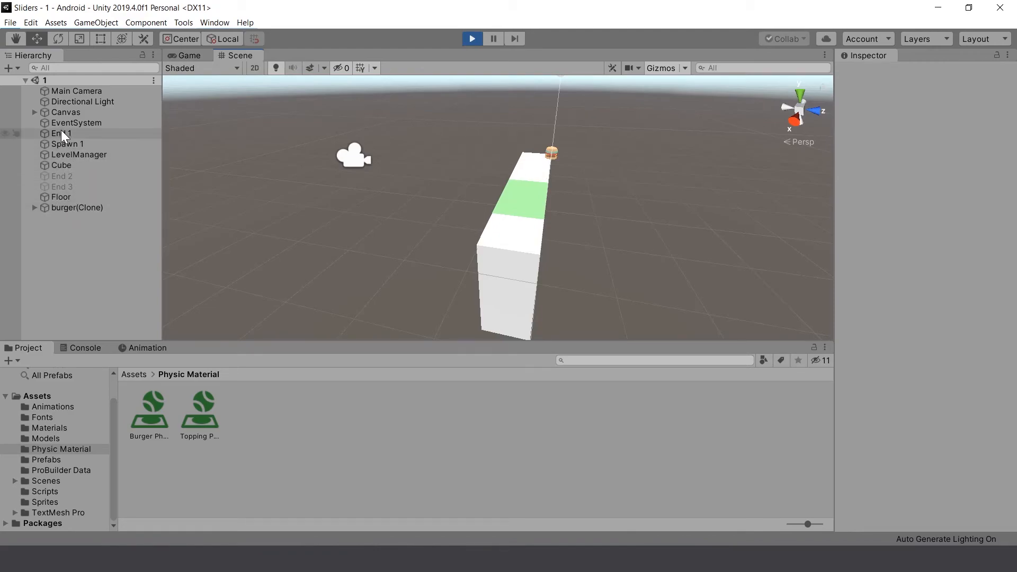
left_click(36, 112)
left_click(113, 144)
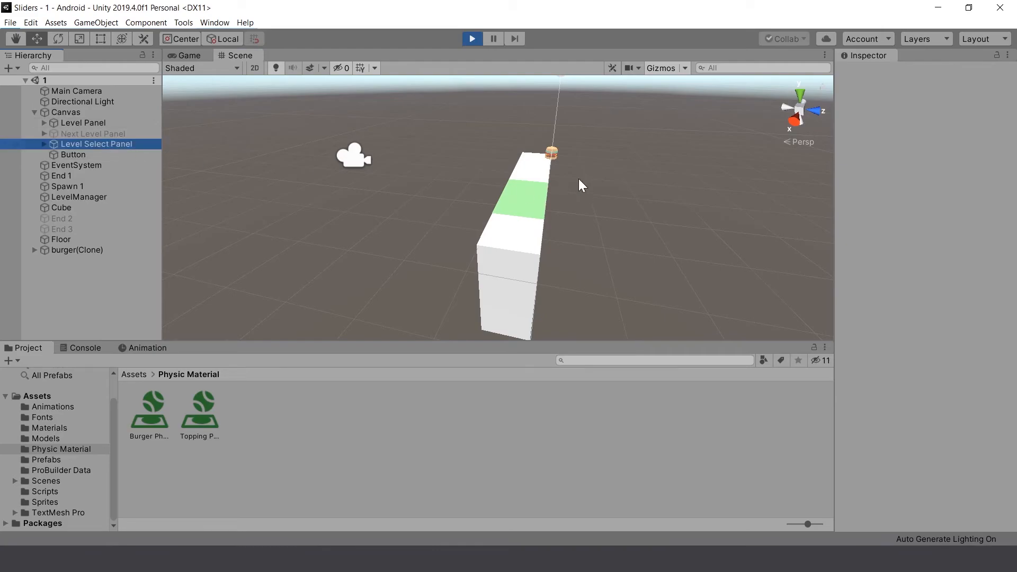
key("f")
left_click(255, 68)
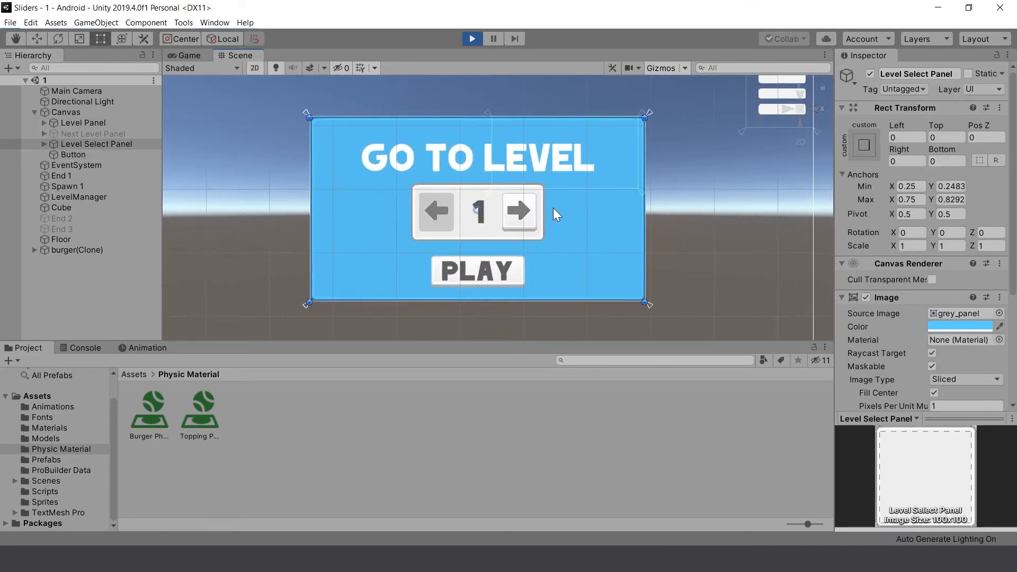
left_click(45, 143)
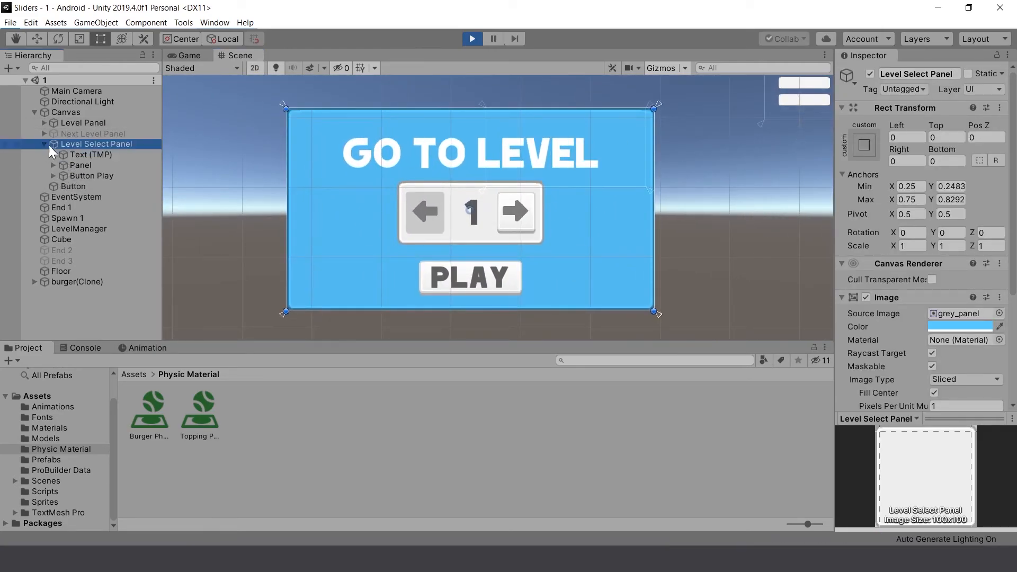
left_click(86, 155)
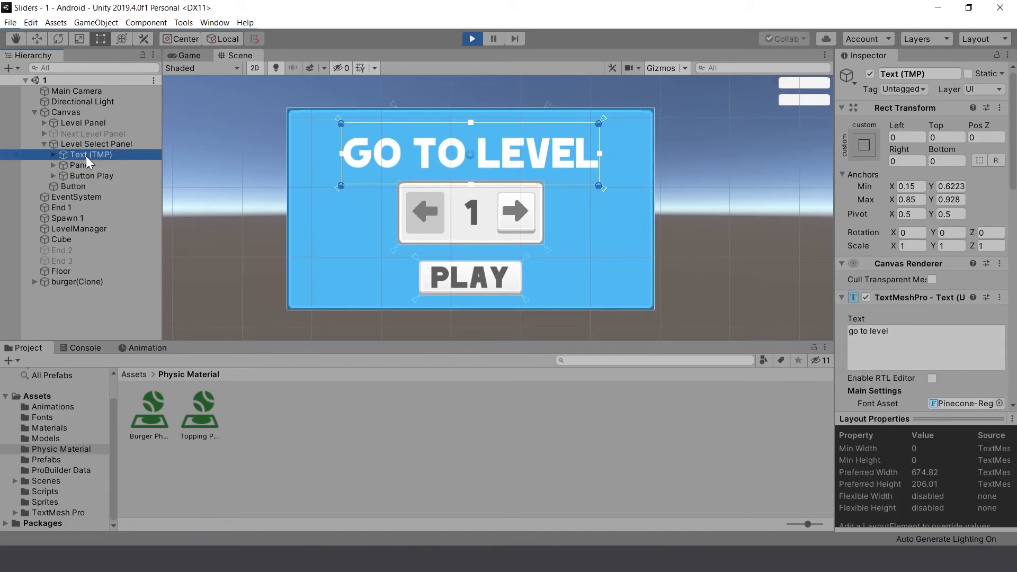
left_click(91, 165)
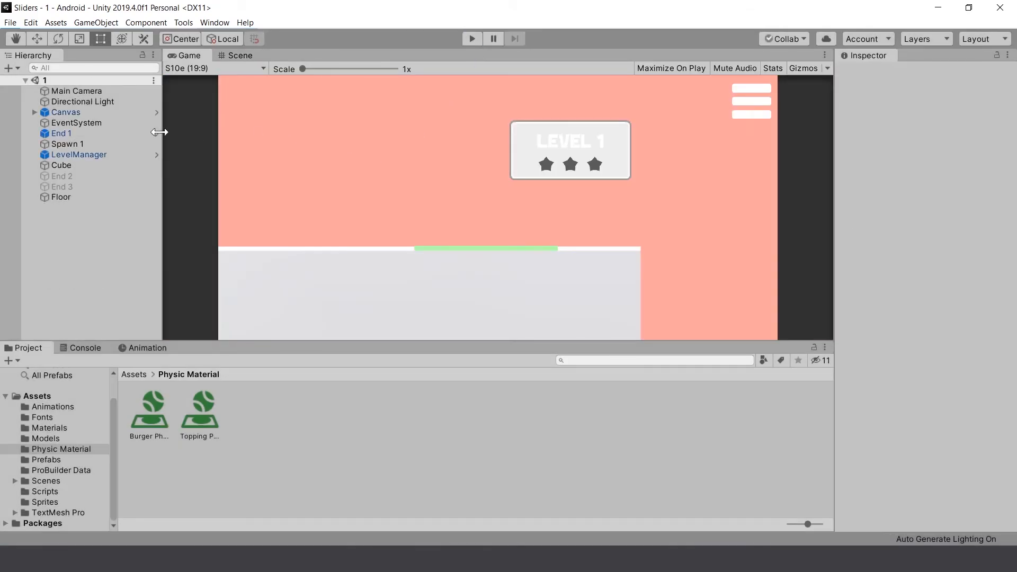
Step: Open the Canvas prefab for editing in the Scene view and activate its Level Select Panel
left_click(81, 110)
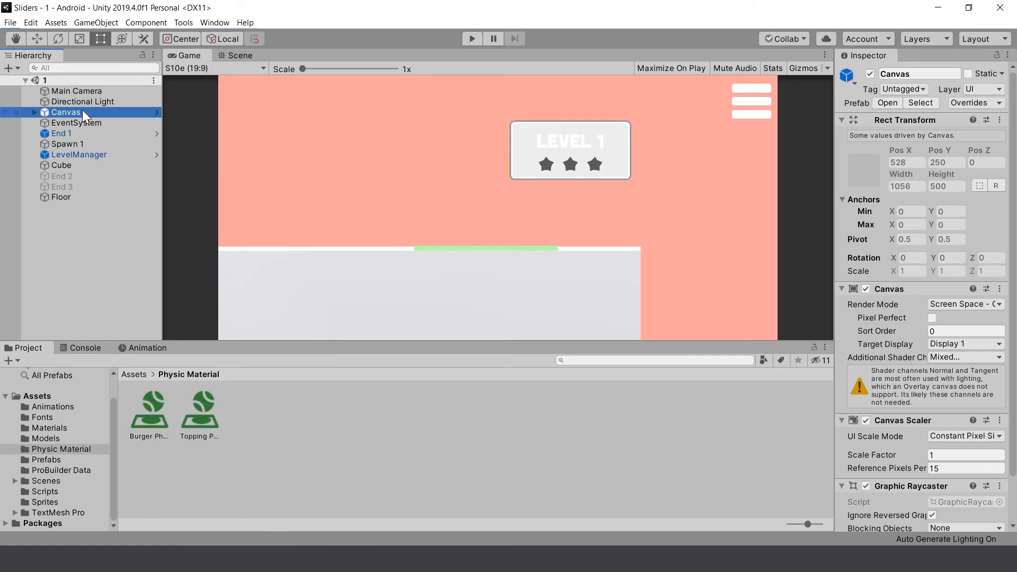
left_click(888, 103)
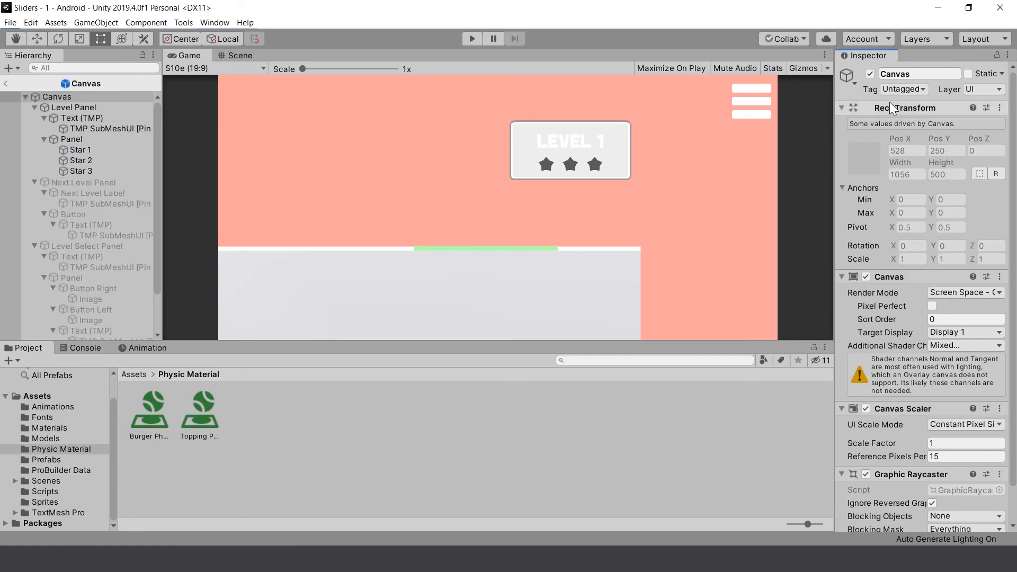
left_click(239, 55)
scroll(530, 197, "up", 4)
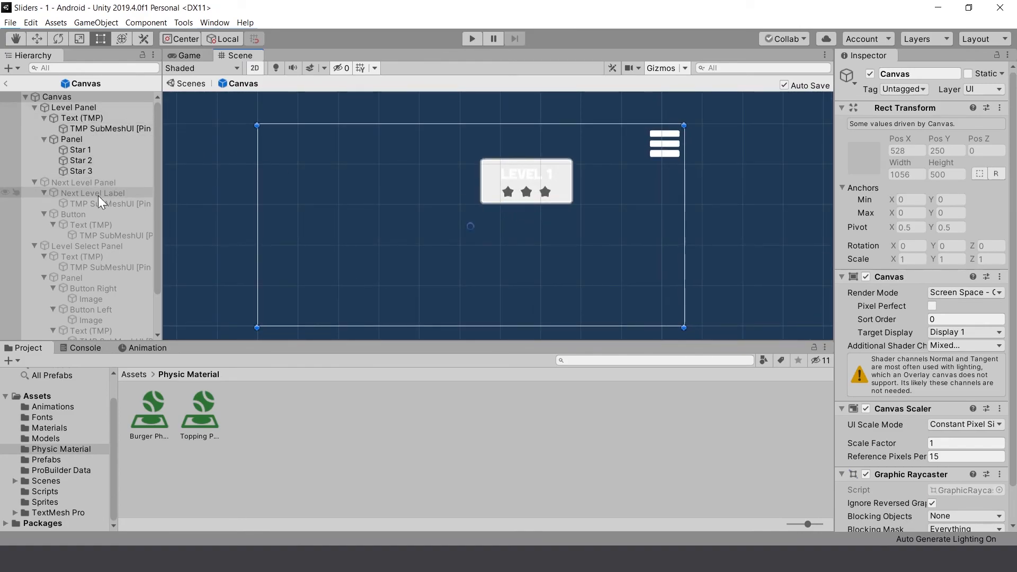
left_click(97, 247)
left_click(870, 74)
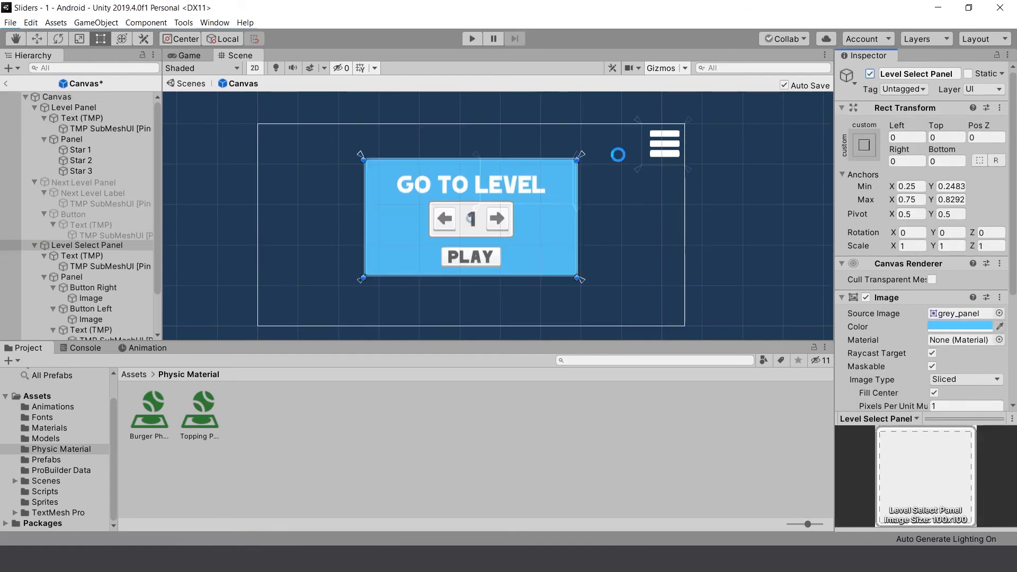
scroll(463, 213, "up", 3)
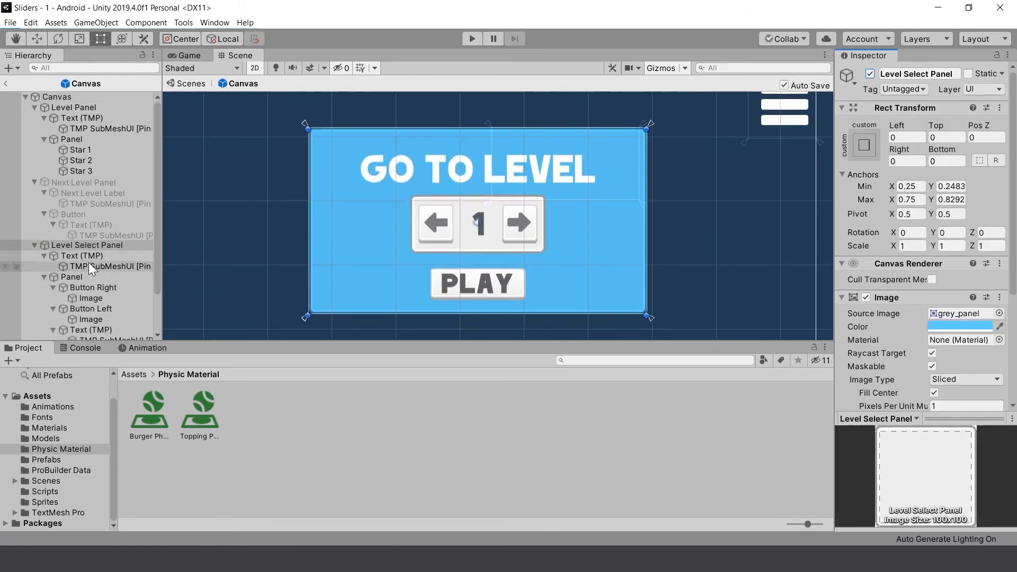
Step: Lower the upper anchor of the Level Select Panel's inner Panel to Y 0.6223 and set its Top and Bottom offsets to 0
left_click(86, 276)
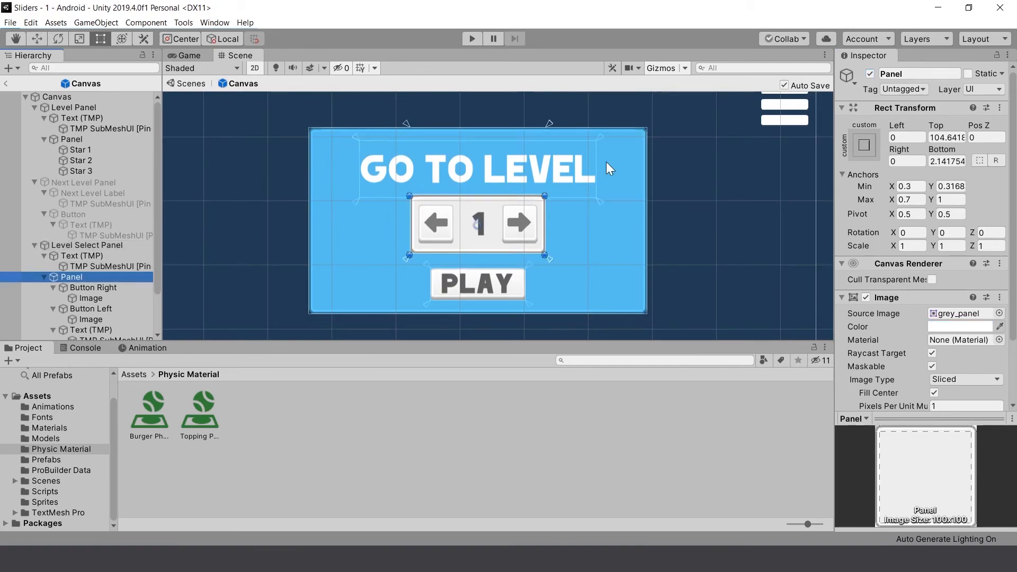
scroll(562, 189, "up", 3)
left_click_drag(529, 97, 528, 205)
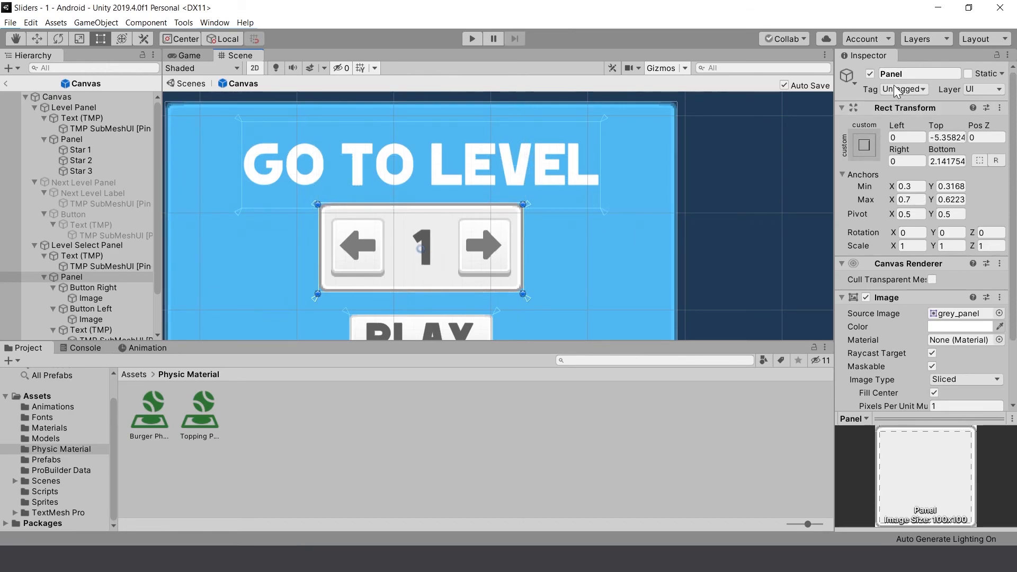
left_click(947, 138)
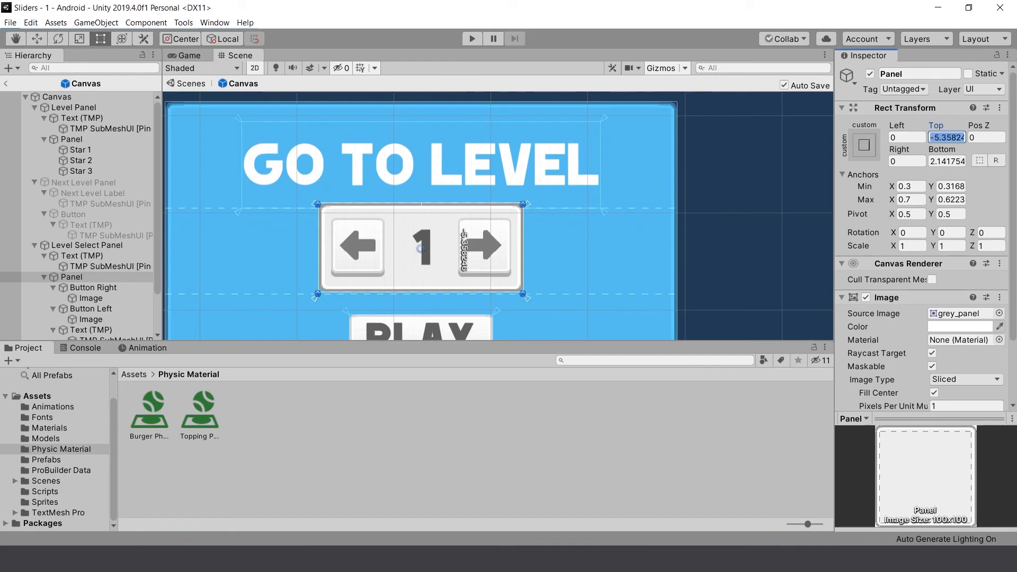
type("0")
left_click(948, 161)
type("0")
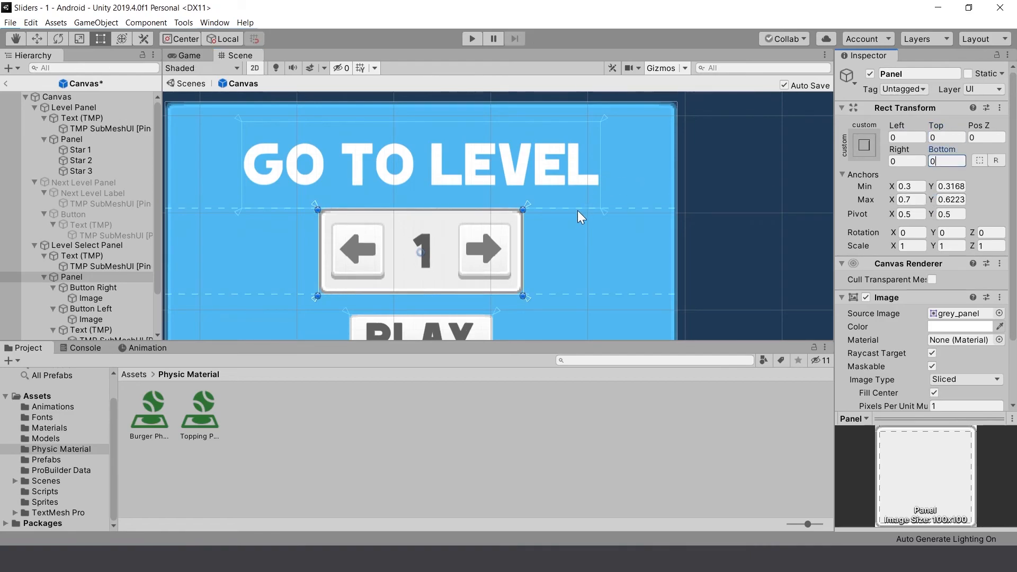
scroll(570, 221, "down", 2)
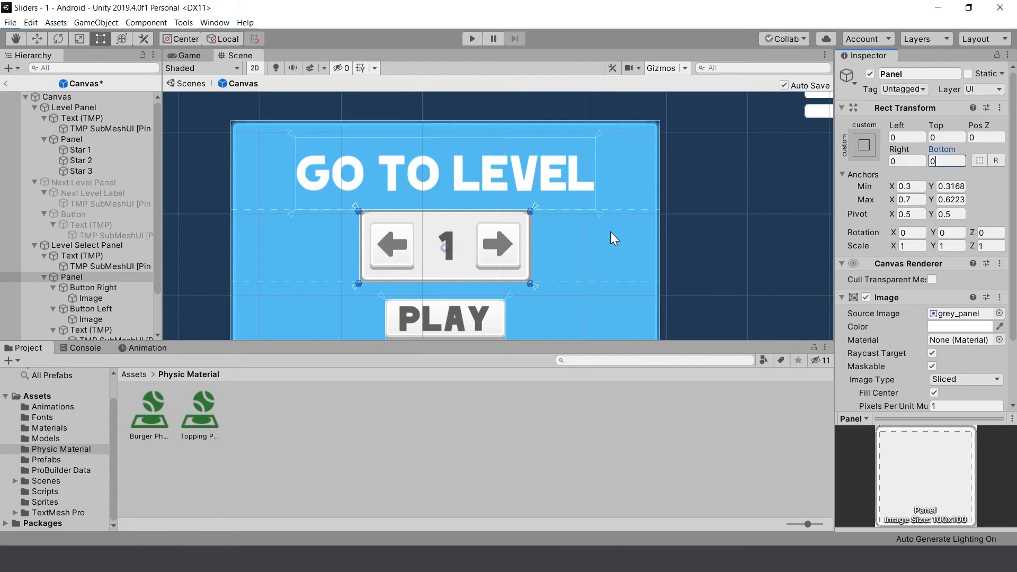
middle_click_drag(615, 256, 638, 209)
scroll(658, 202, "down", 4)
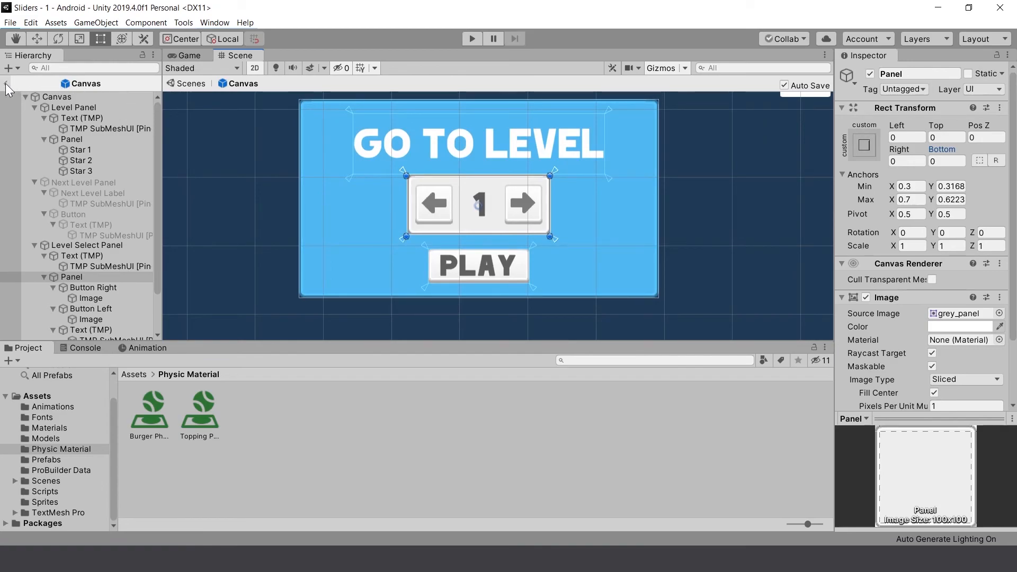
Step: Deactivate the Level Select Panel again and exit the Canvas prefab back to the level 1 scene
left_click(106, 244)
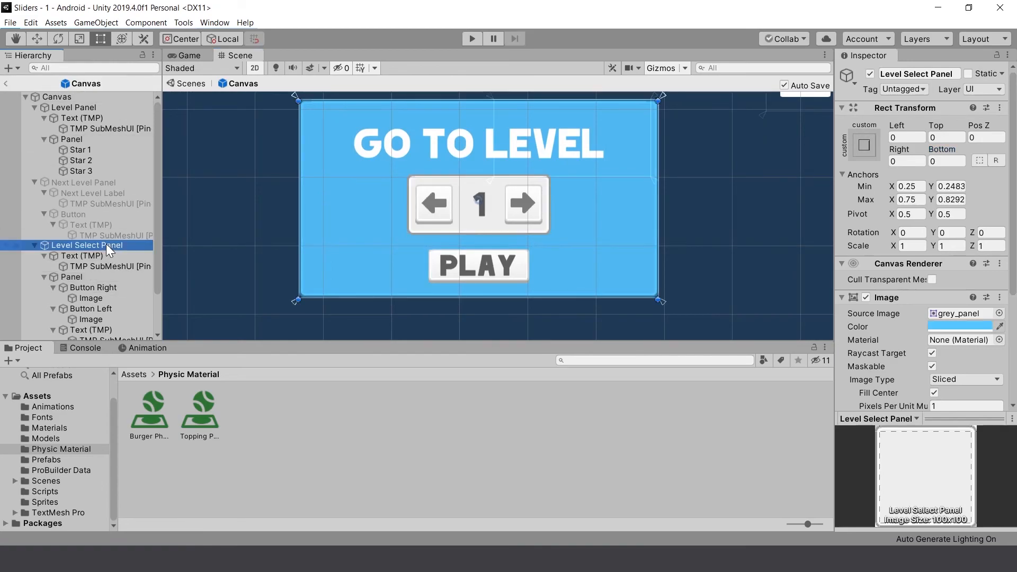
left_click(870, 74)
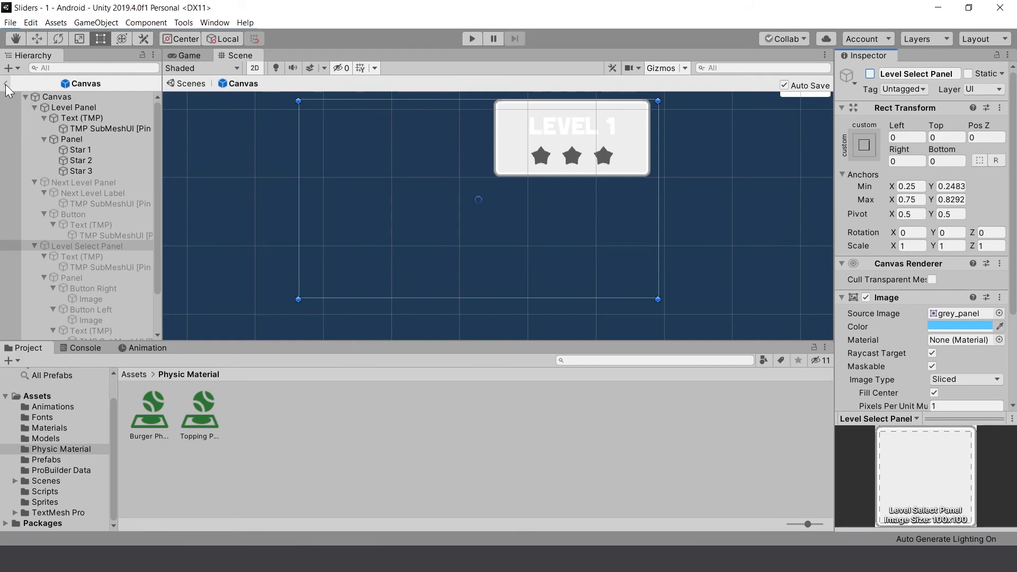
left_click(6, 84)
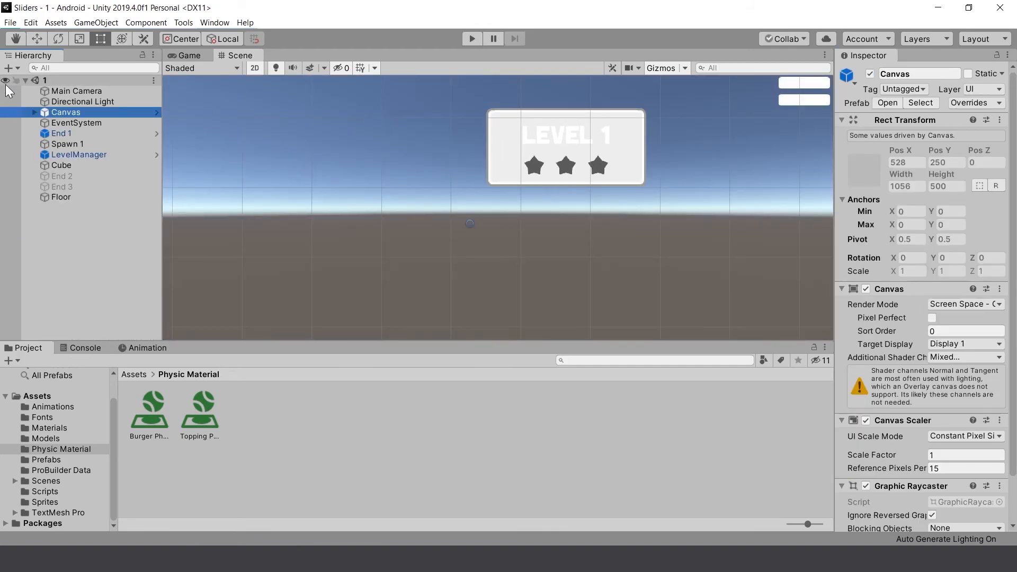
Step: Temporarily activate the Level Select Panel in the level 1 scene and check its inner Panel's layout
left_click(97, 249)
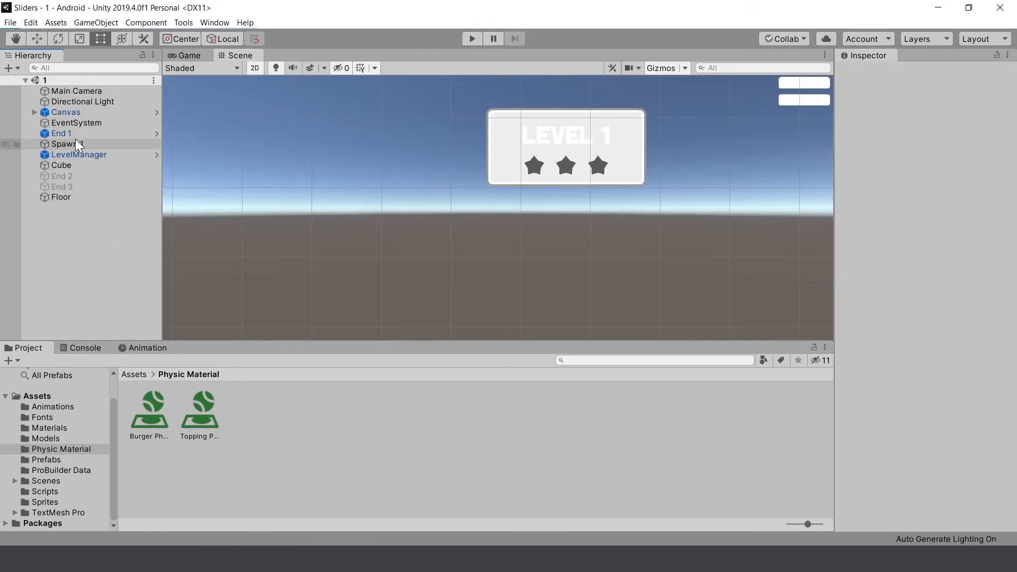
left_click(74, 122)
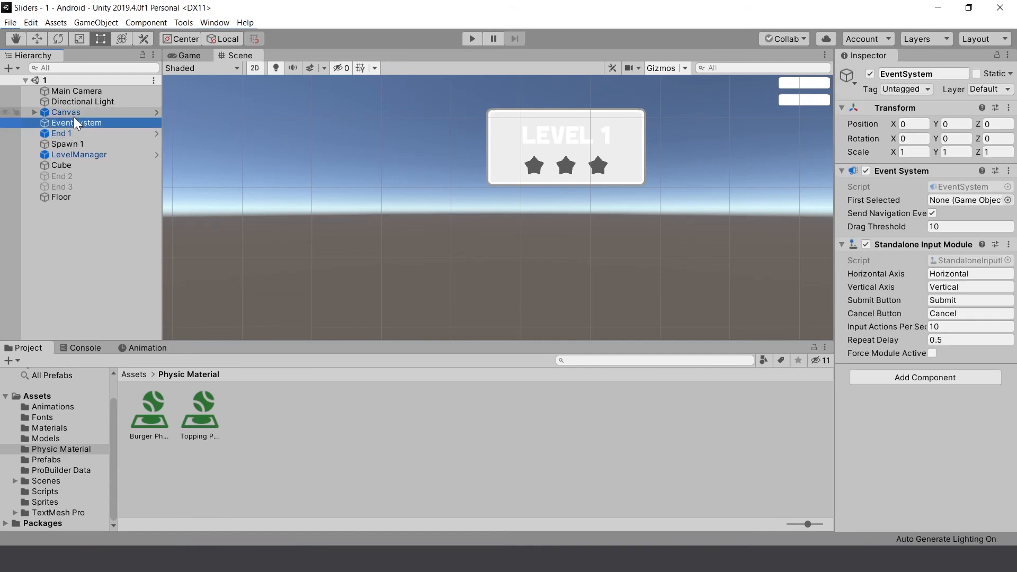
left_click(33, 112)
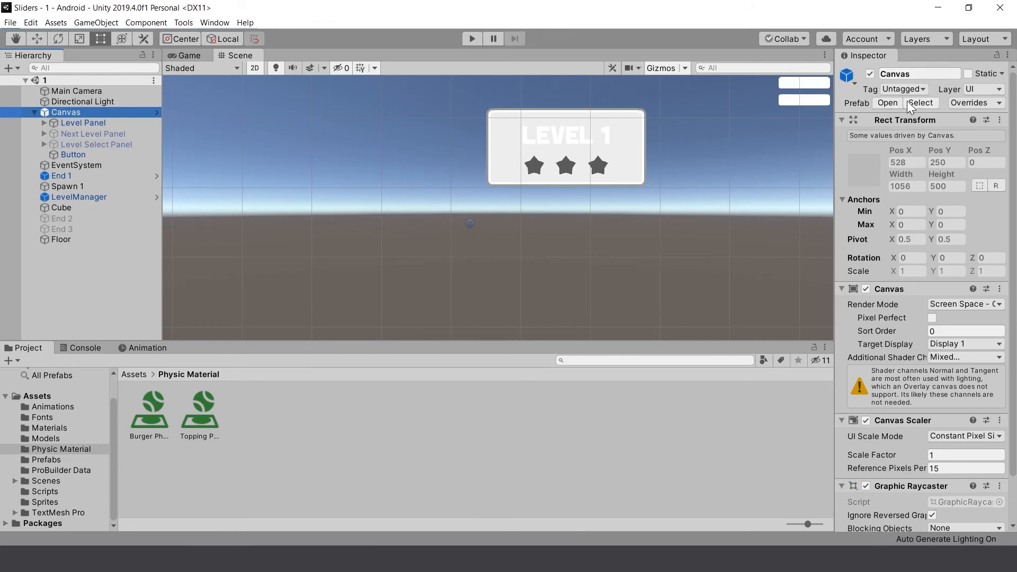
left_click(72, 147)
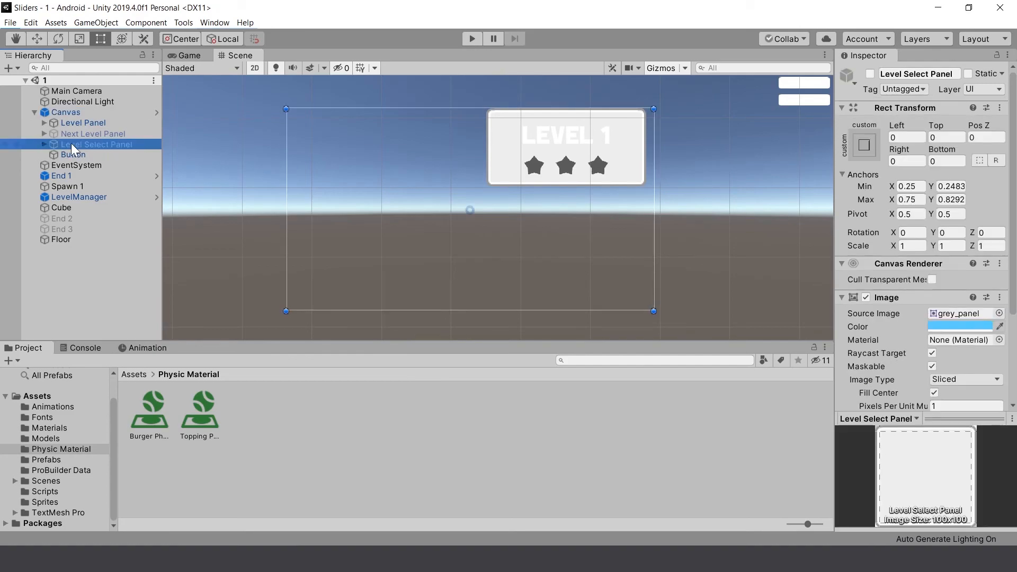
left_click(870, 75)
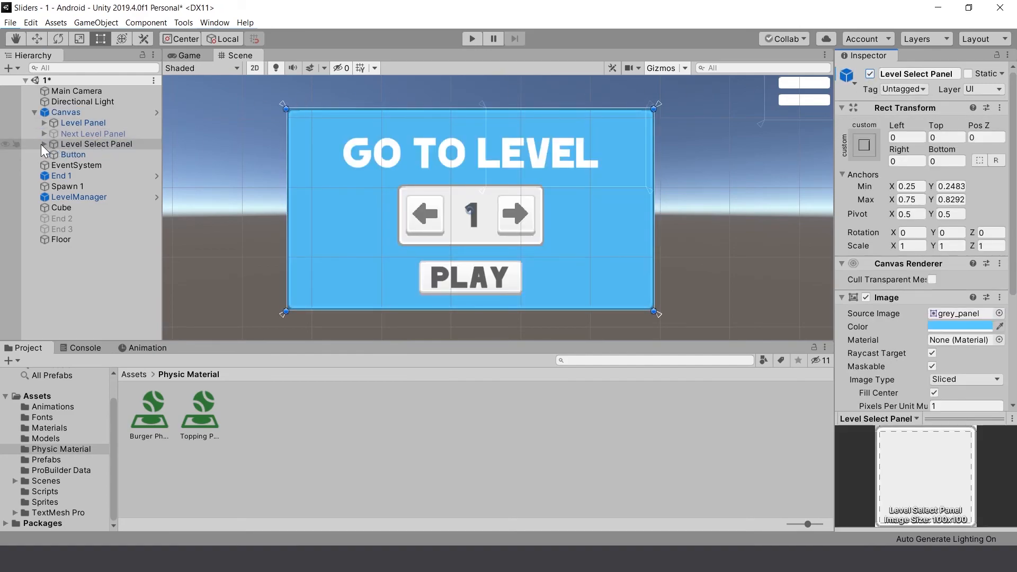
left_click(43, 144)
left_click(78, 166)
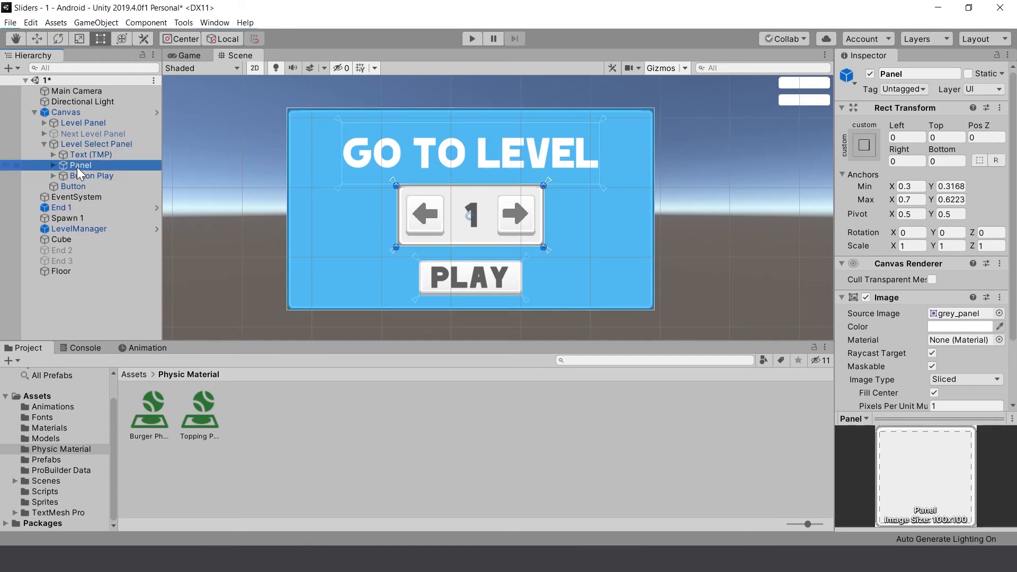
scroll(437, 216, "up", 3)
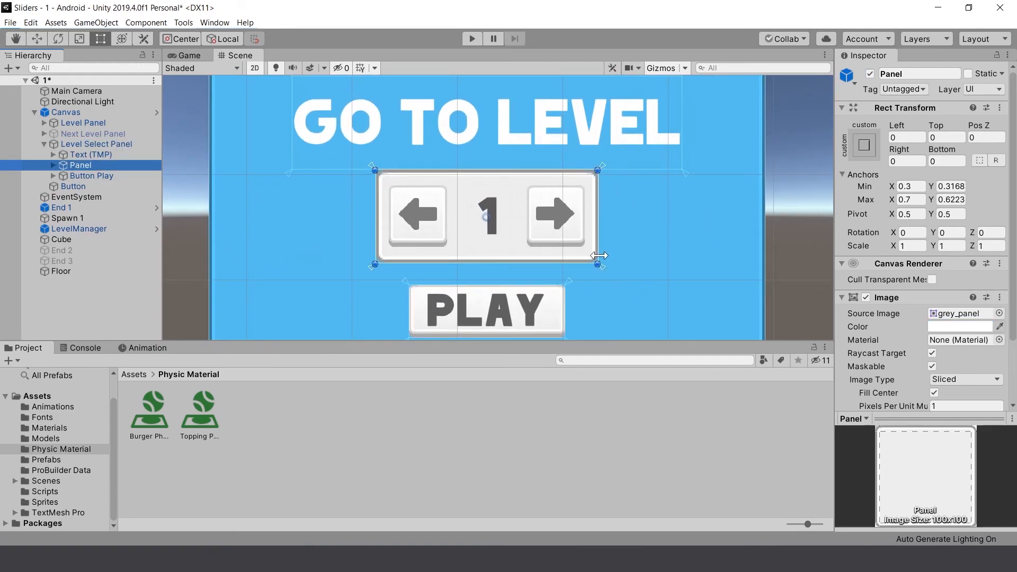
Step: Open the level 2 scene from the Levels folder, discarding the changes in level 1
left_click(64, 482)
double_click(153, 412)
double_click(203, 406)
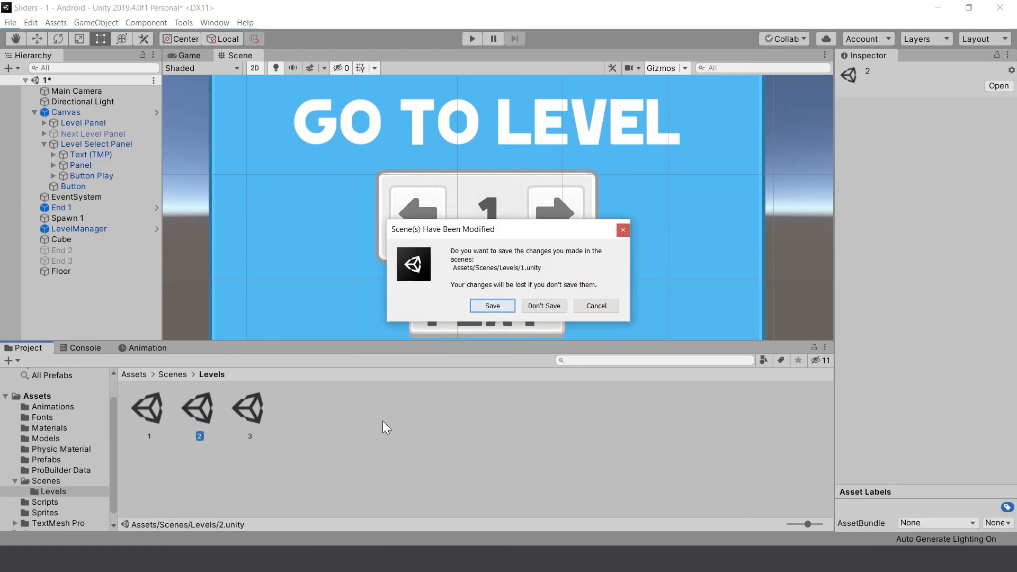
left_click(549, 305)
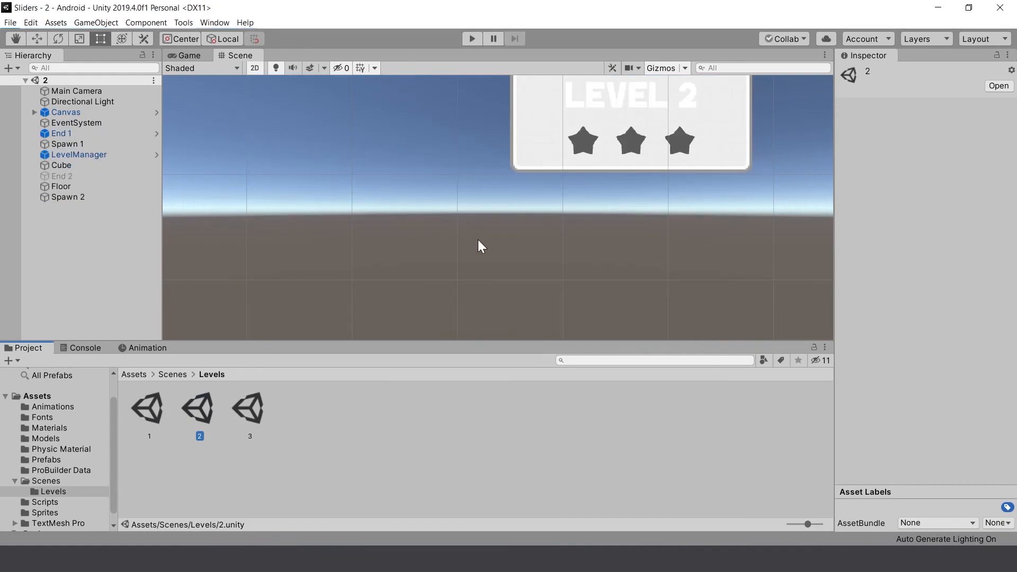
Step: Temporarily activate the Level Select Panel in the level 2 scene and check its inner Panel's anchors and offsets
middle_click_drag(599, 200, 499, 258)
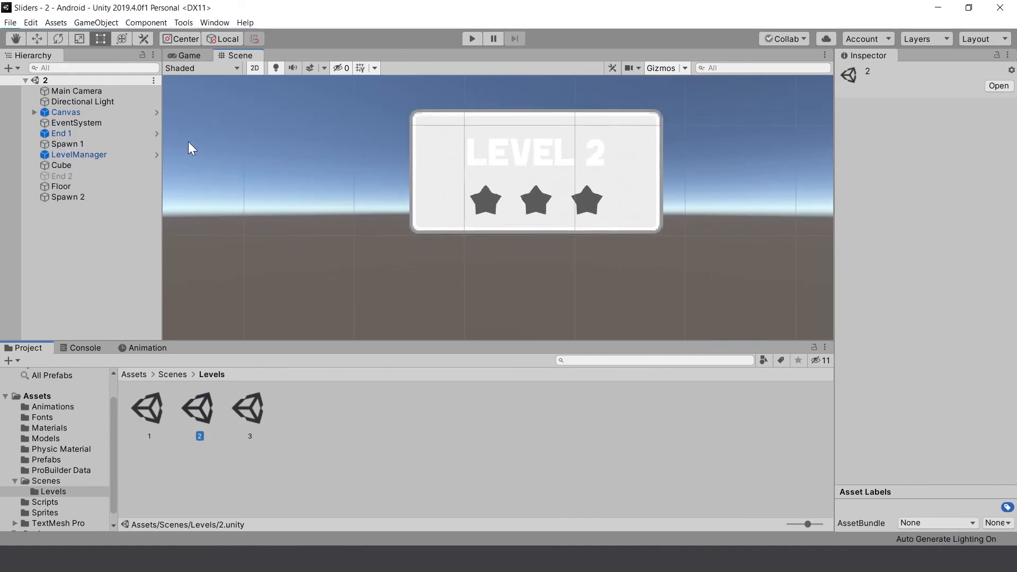
left_click(33, 112)
left_click(101, 145)
left_click(870, 74)
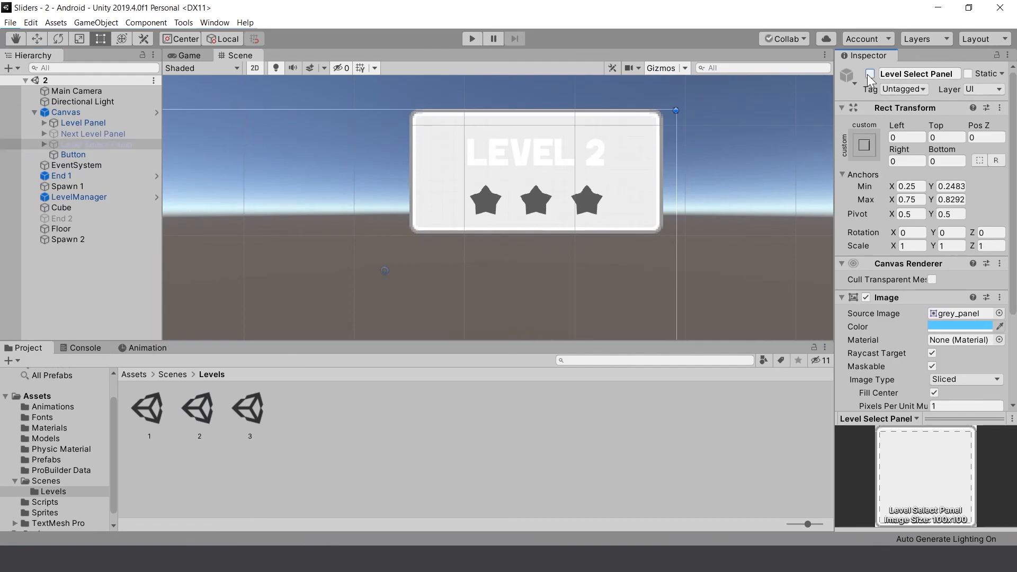
left_click(44, 144)
left_click(84, 165)
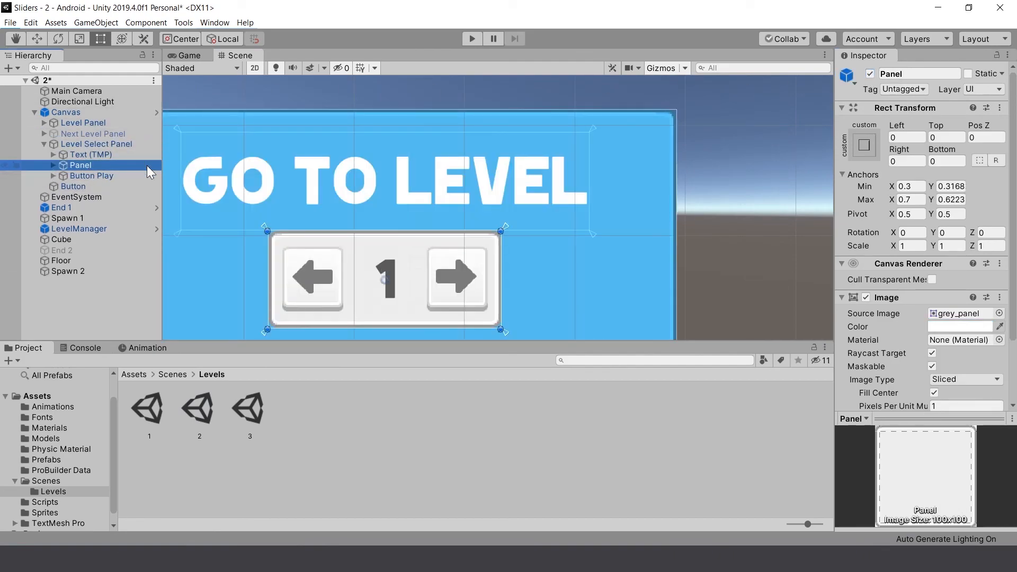
Step: Deactivate the Level Select Panel in level 2 and reopen the level 1 scene without saving the changes
left_click(100, 146)
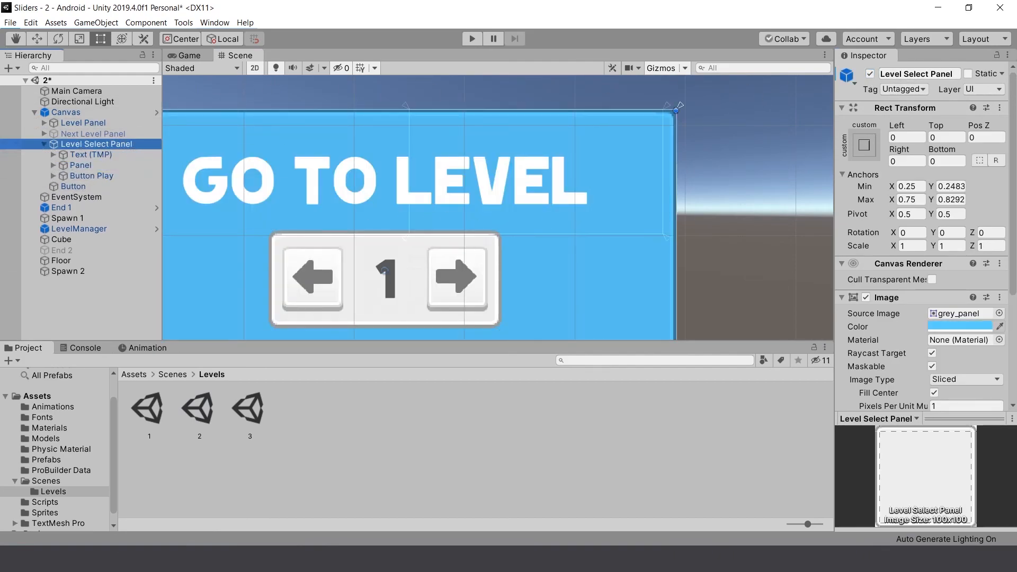
left_click(870, 74)
left_click(169, 373)
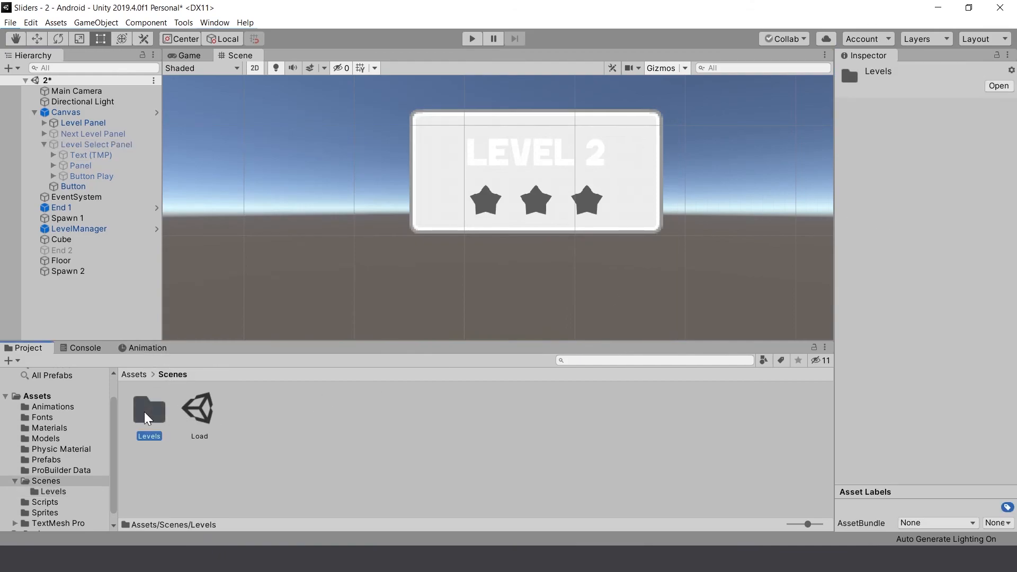
double_click(149, 409)
double_click(153, 407)
left_click(563, 305)
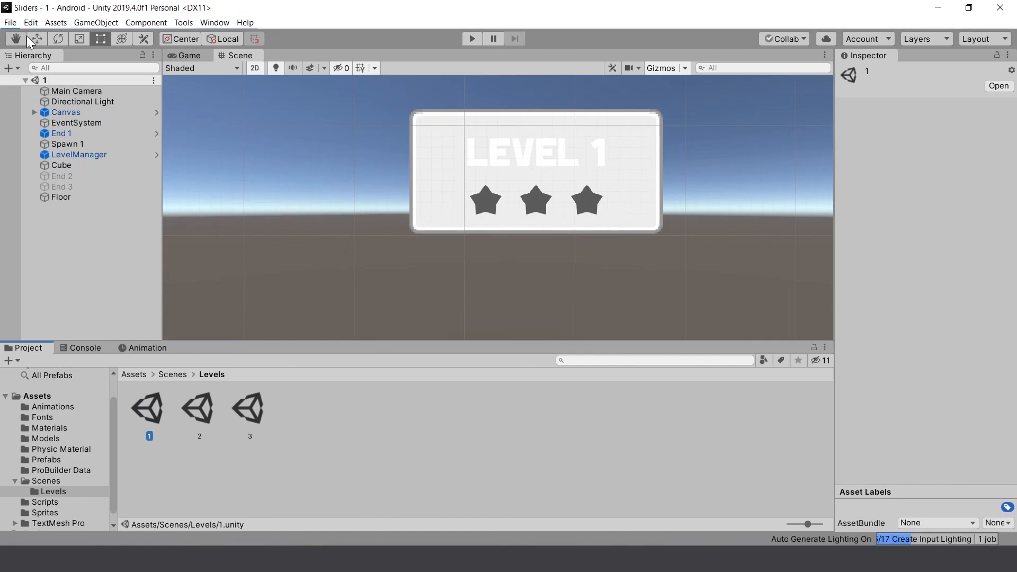
Step: Start an Android build from the build settings and select the existing Sliders.apk on the Desktop as its output file
left_click(10, 22)
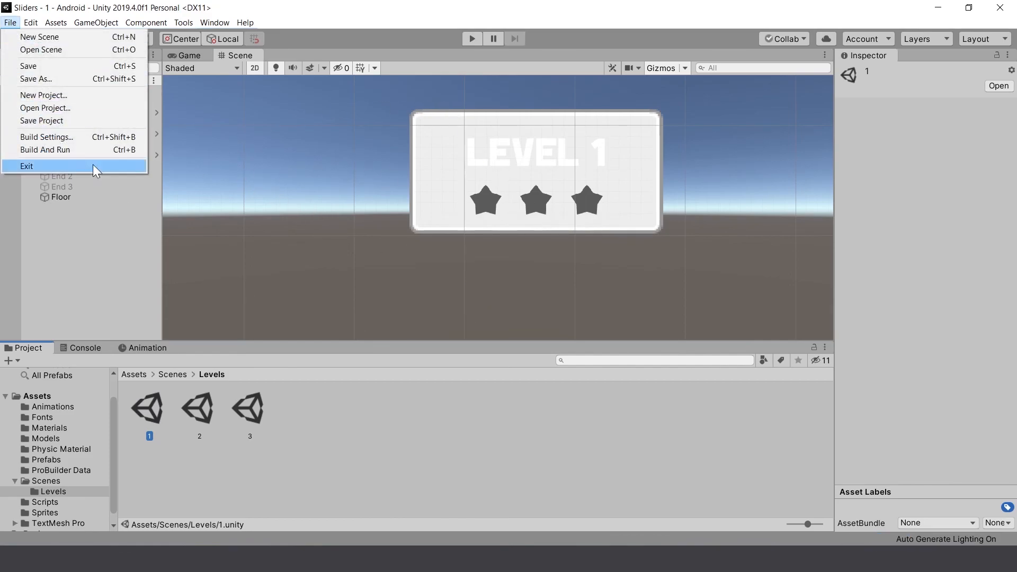
left_click(48, 136)
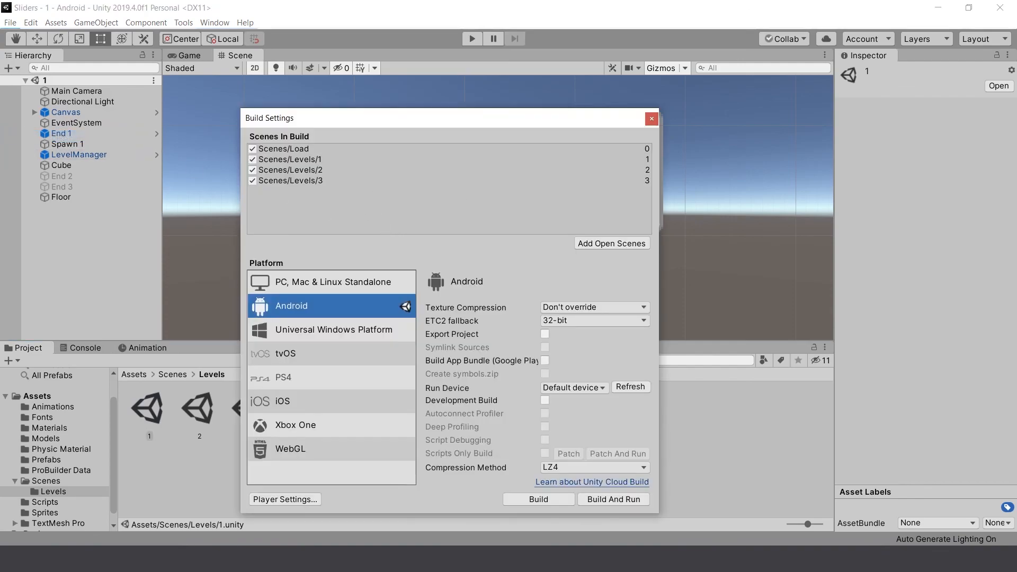
left_click(539, 498)
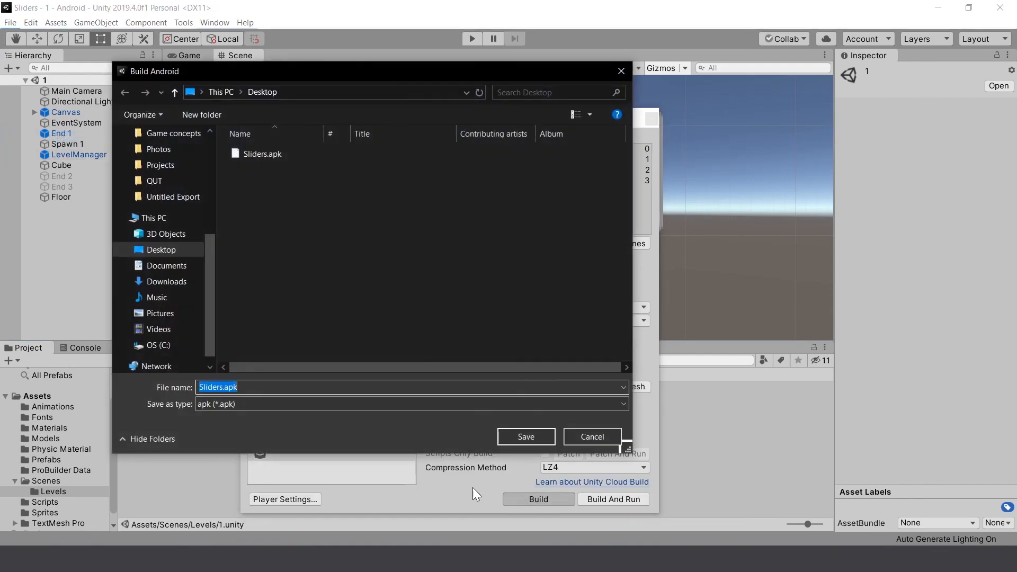
left_click(274, 155)
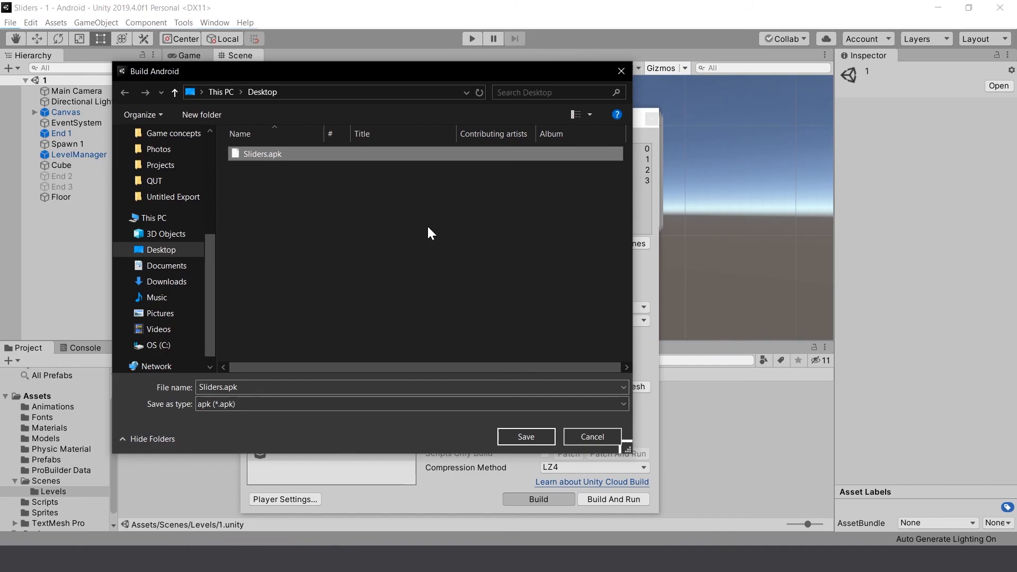
Step: Delete Sliders.apk from the Galaxy S10e's Phone storage through the build's save dialog, and close the build windows without building
left_click(156, 218)
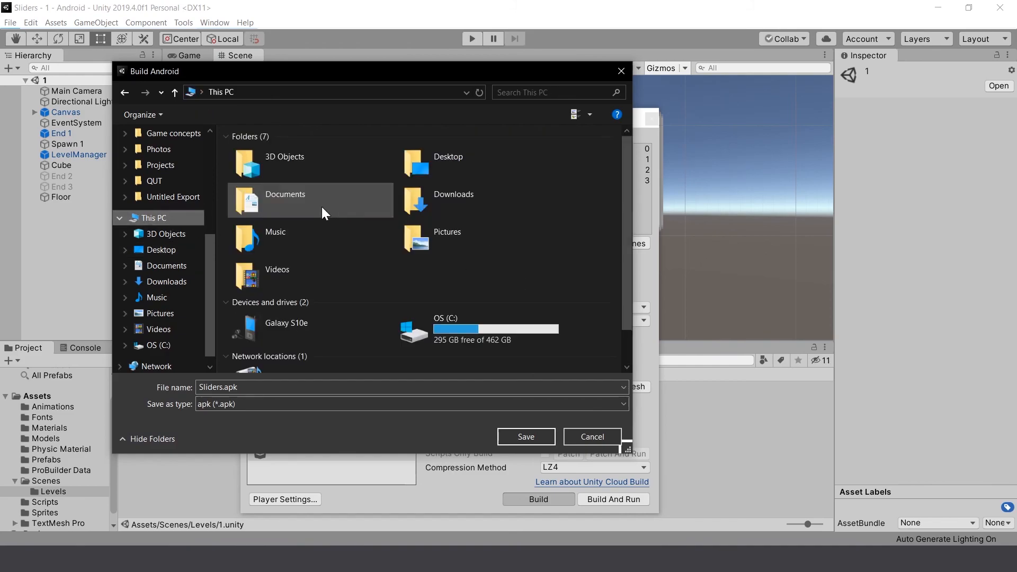
double_click(297, 332)
double_click(319, 145)
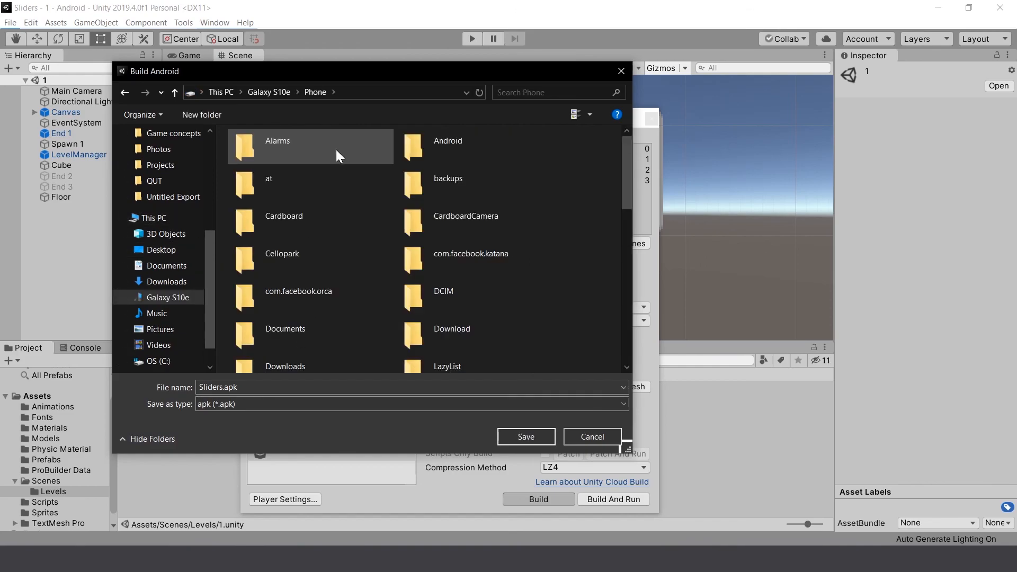
scroll(533, 285, "down", 5)
scroll(532, 285, "down", 3)
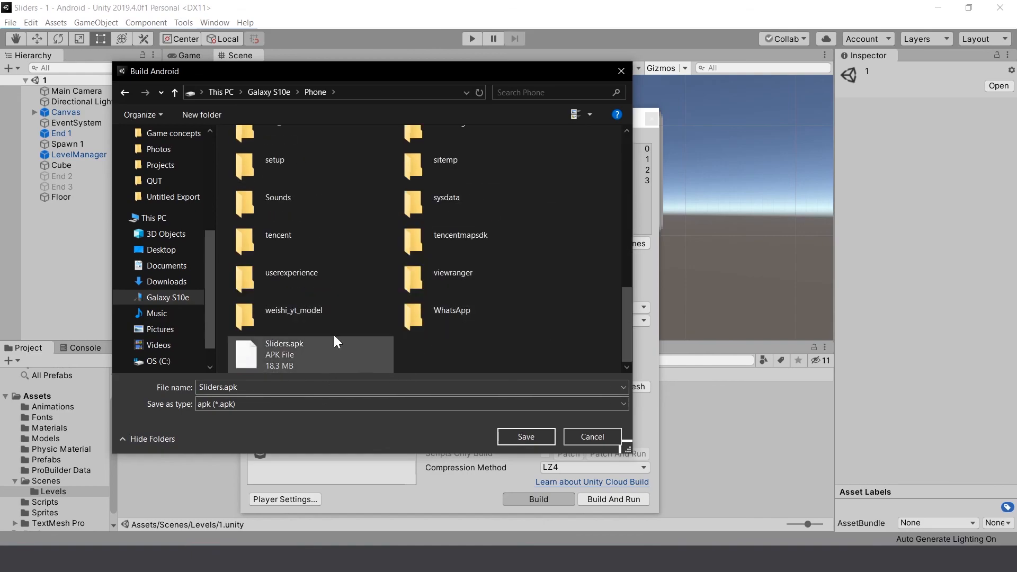
left_click(361, 365)
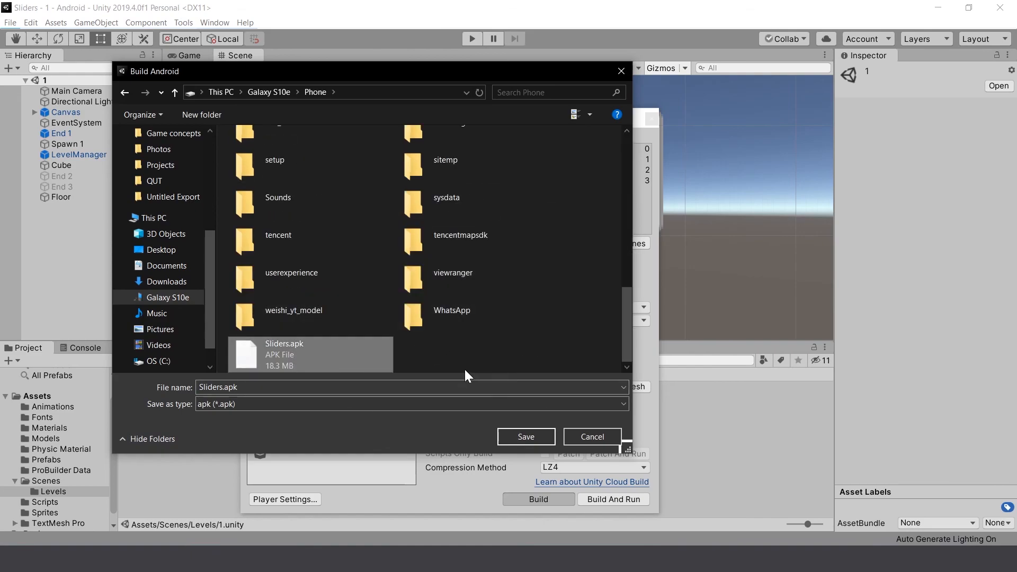
left_click(415, 354)
key("Delete")
key("Return")
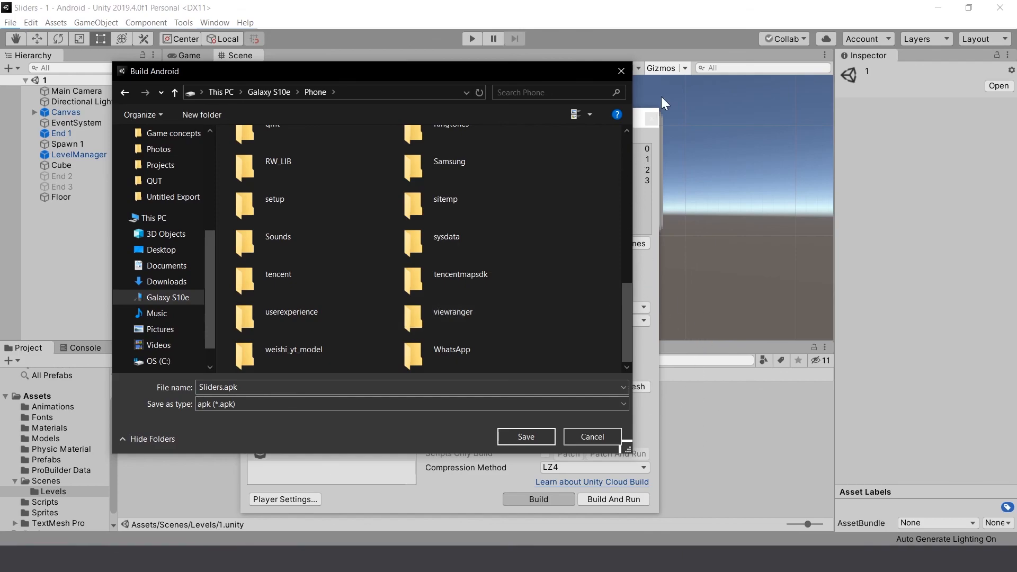
left_click(621, 69)
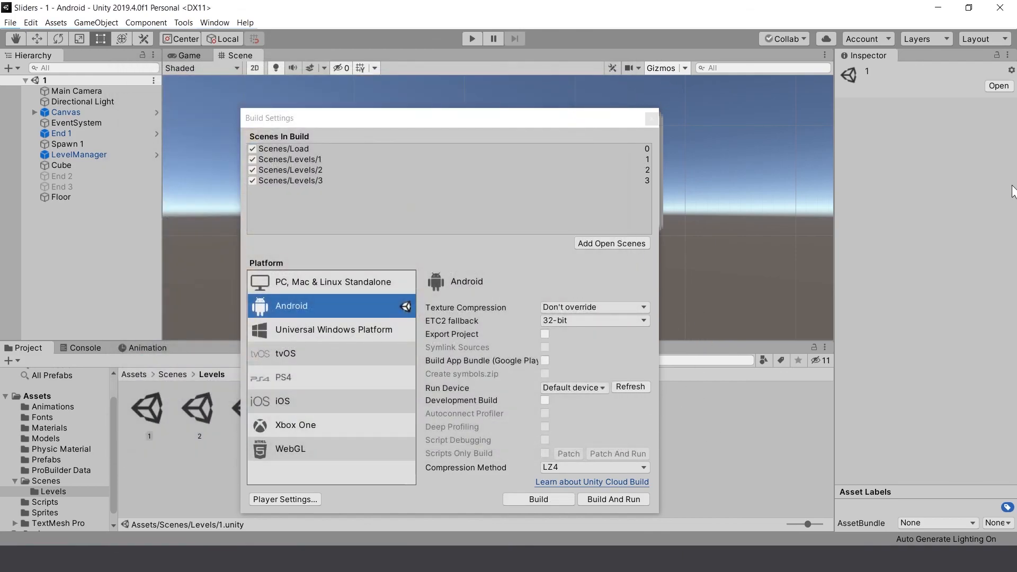
left_click(652, 118)
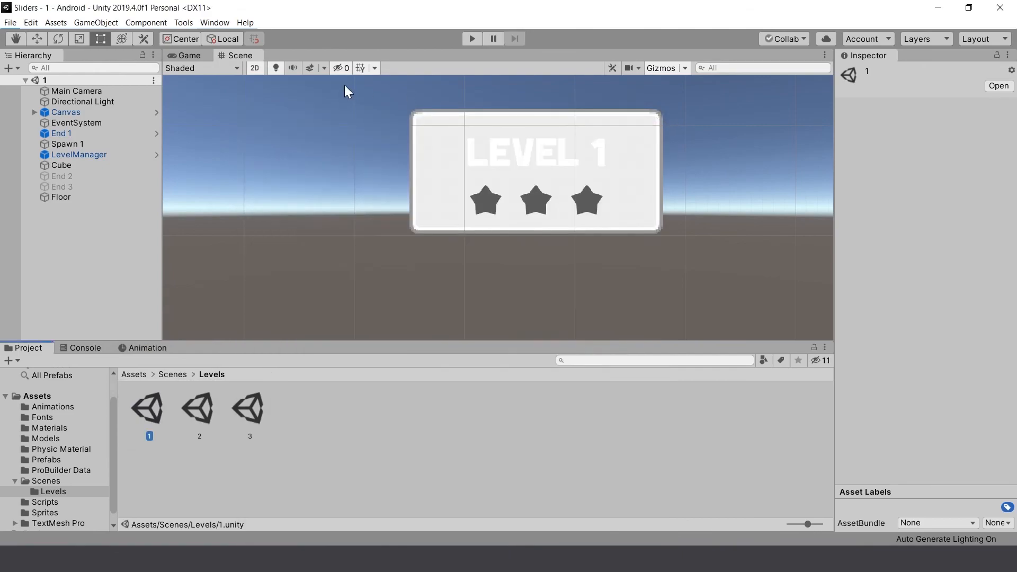